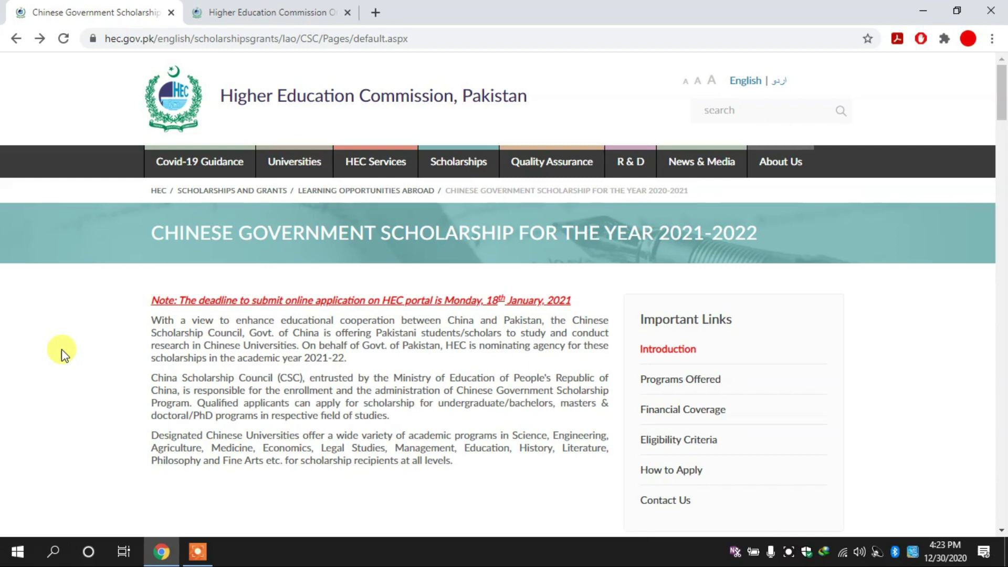
Browse the Financial Coverage and Eligibility Criteria pages, then go to How to Apply.
{"action": "scroll", "coordinate": [62, 349], "scroll_direction": "down", "scroll_amount": 1}
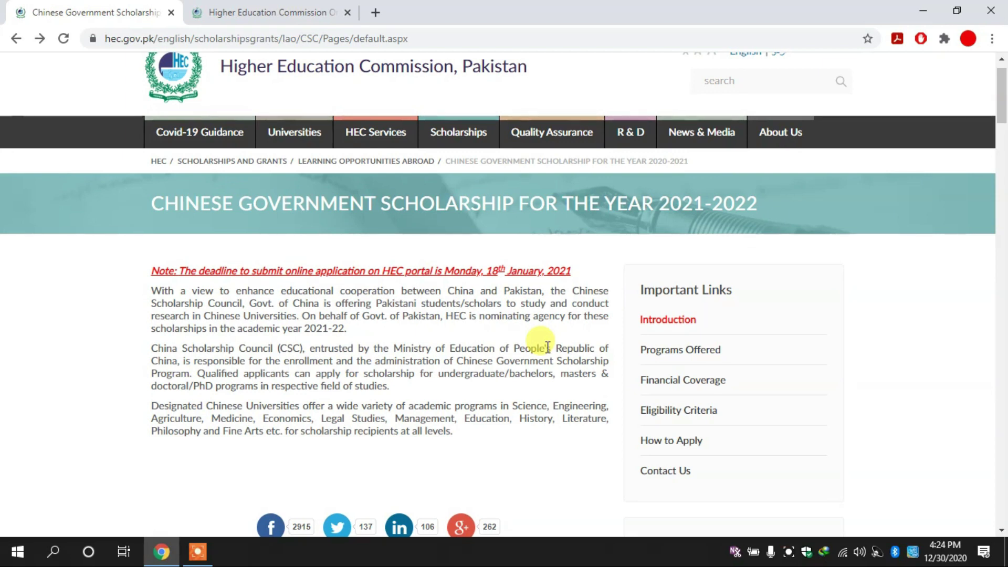
{"action": "left_click", "coordinate": [717, 386]}
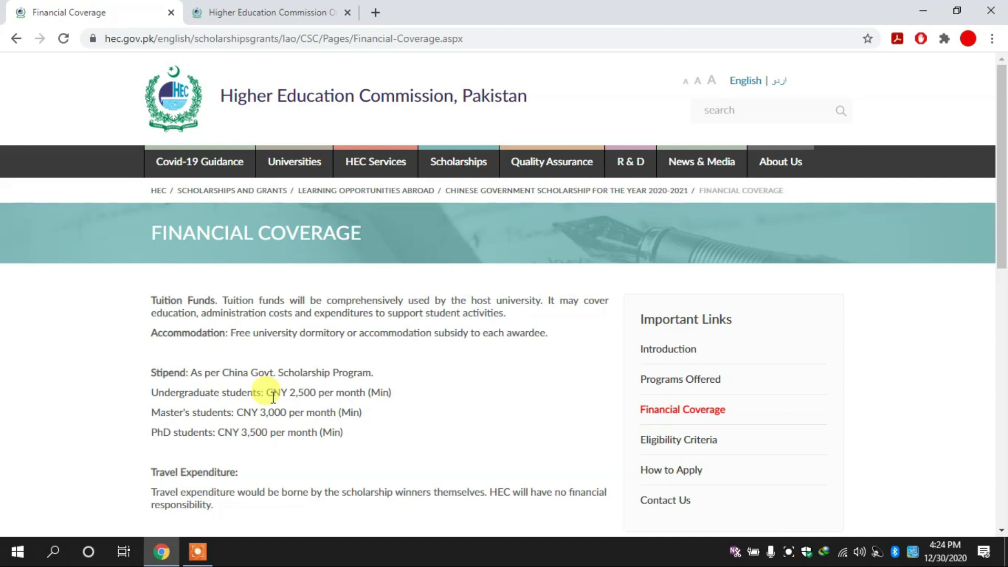
{"action": "scroll", "coordinate": [273, 397], "scroll_direction": "down", "scroll_amount": 1}
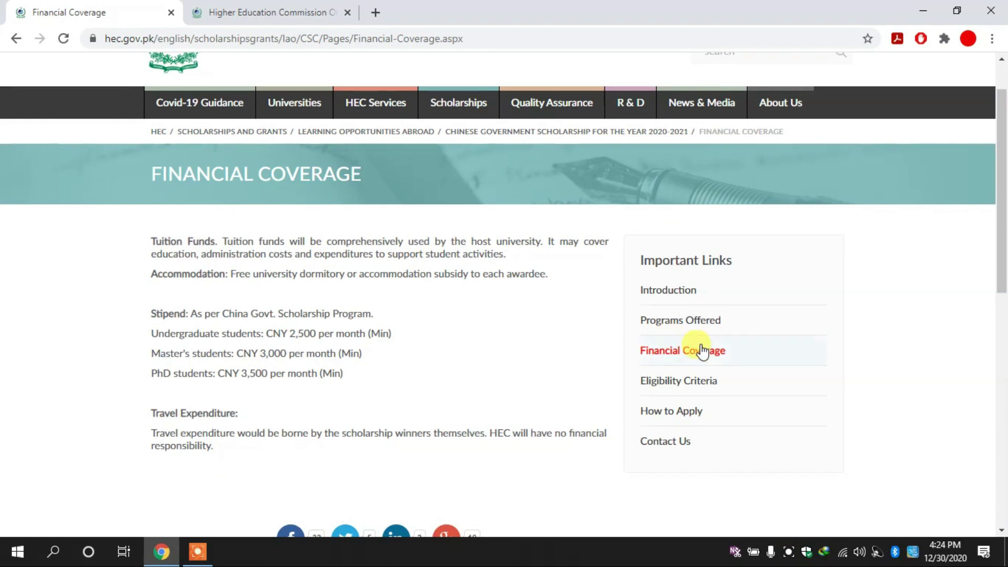
{"action": "left_click", "coordinate": [685, 383]}
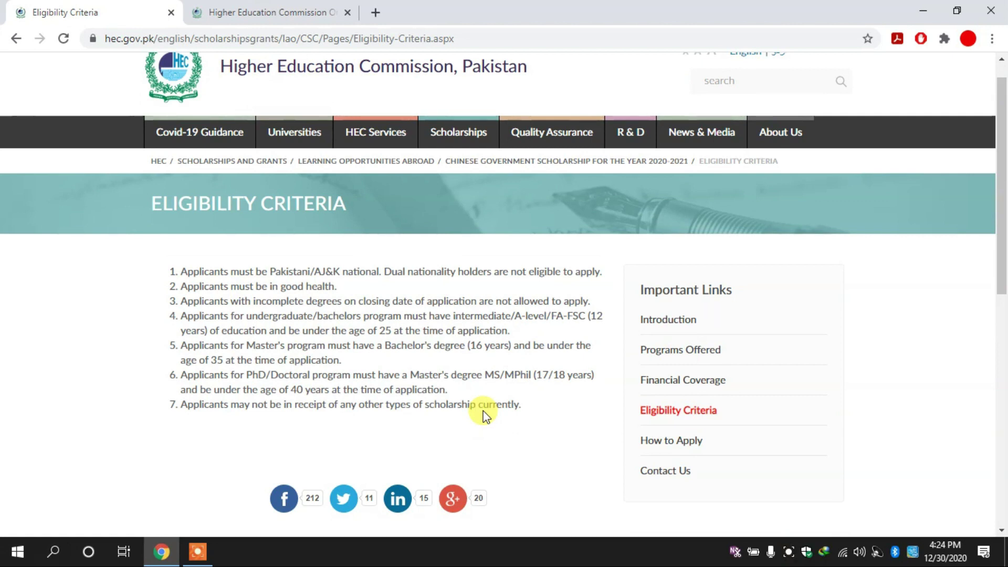
{"action": "left_click", "coordinate": [678, 442]}
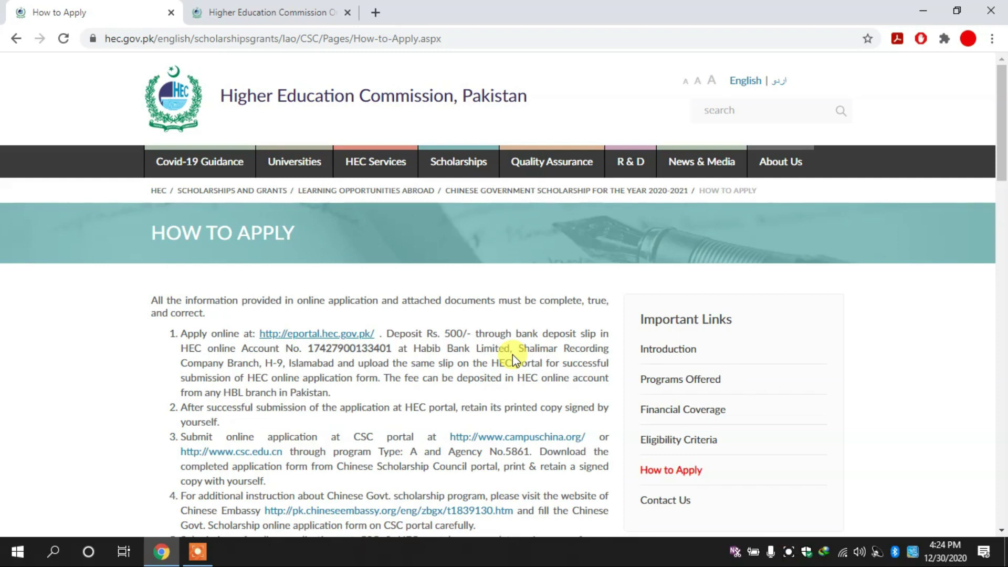
Sign in to the HEC ePortal with the suggested User ID and the account password.
{"action": "left_click", "coordinate": [293, 5]}
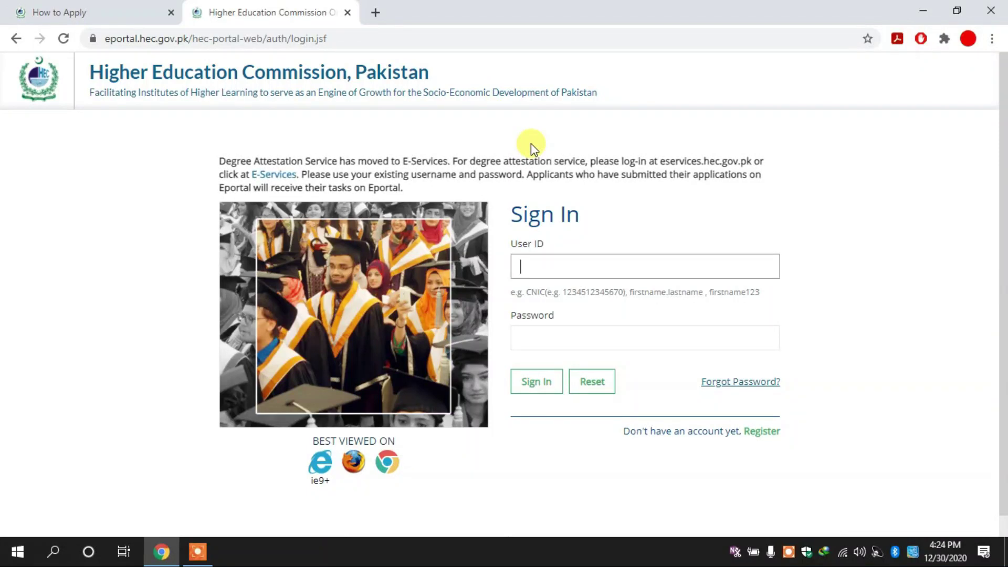
{"action": "type", "text": "17"}
{"action": "key", "text": "Down"}
{"action": "key", "text": "Return"}
{"action": "key", "text": "Tab"}
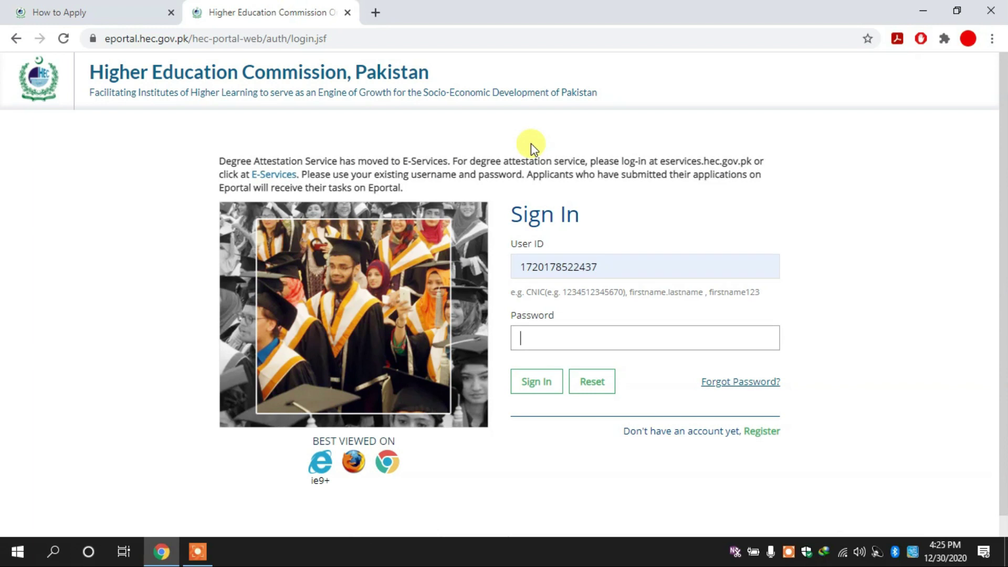
{"action": "type", "text": "••••••••••"}
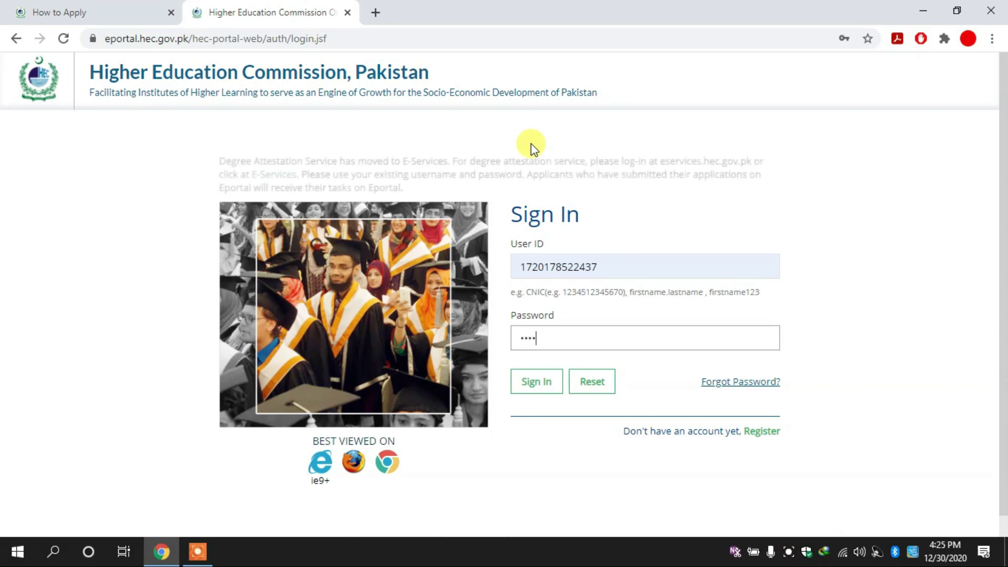
{"action": "type", "text": "••••••••"}
{"action": "left_click", "coordinate": [537, 392]}
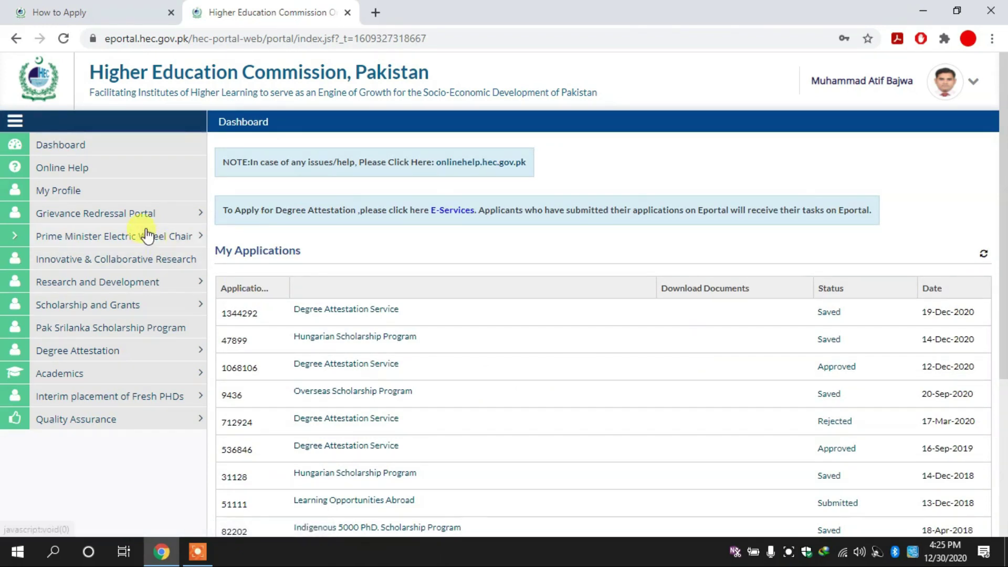
Open the Application Form under Scholarship and Grants > Learning Opportunities Abroad.
{"action": "left_click", "coordinate": [159, 309]}
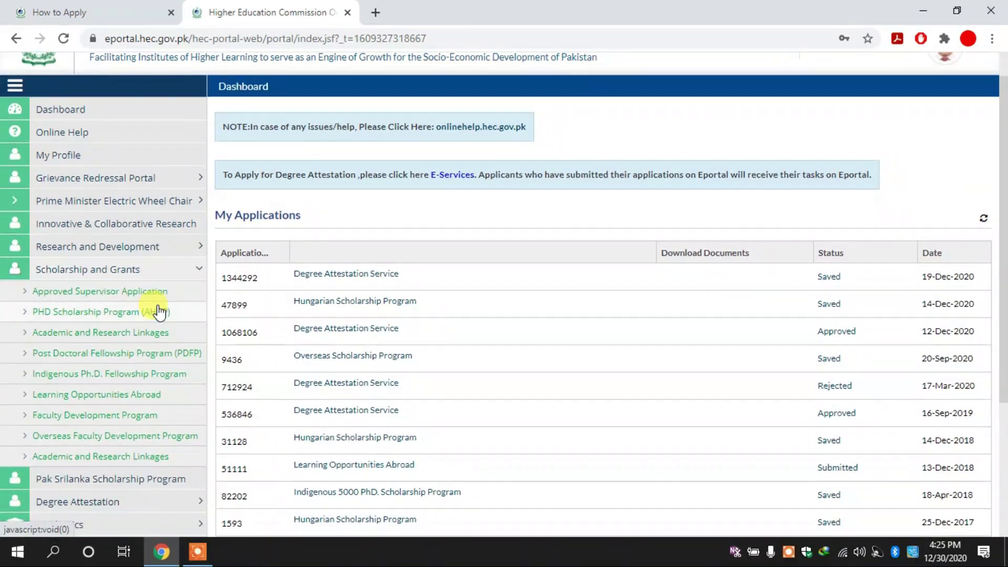
{"action": "left_click", "coordinate": [142, 399]}
{"action": "scroll", "coordinate": [140, 396], "scroll_direction": "down", "scroll_amount": 2}
{"action": "left_click", "coordinate": [96, 287]}
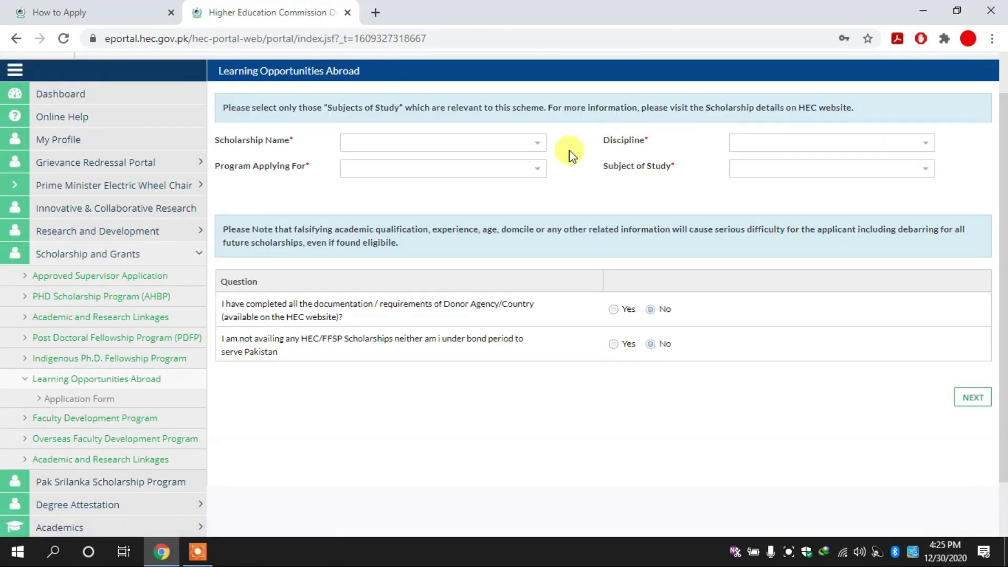
Choose Chinese Govt. Scholarship Program 2021-22 at PhD/Doctorate level.
{"action": "left_click", "coordinate": [534, 151]}
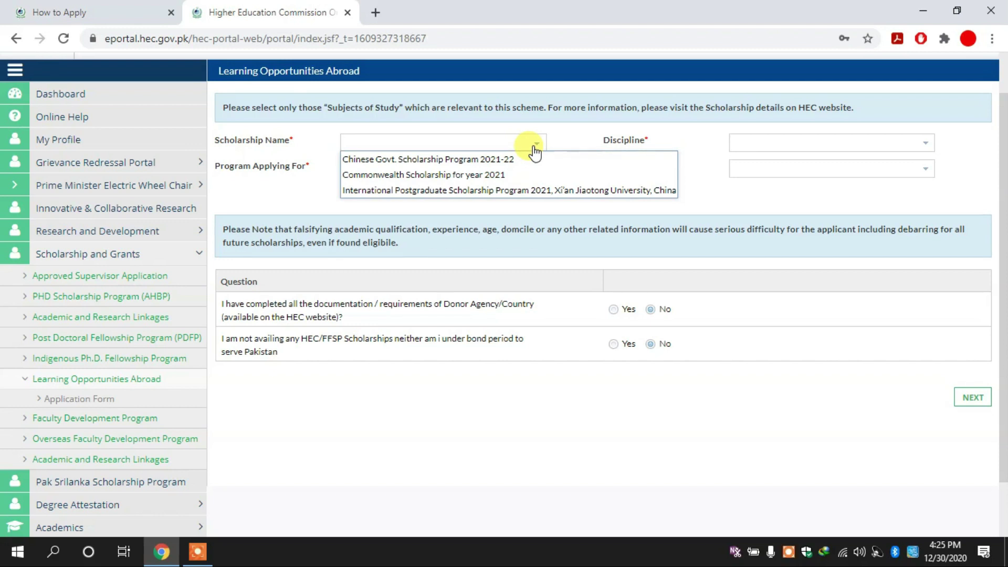
{"action": "left_click", "coordinate": [492, 160]}
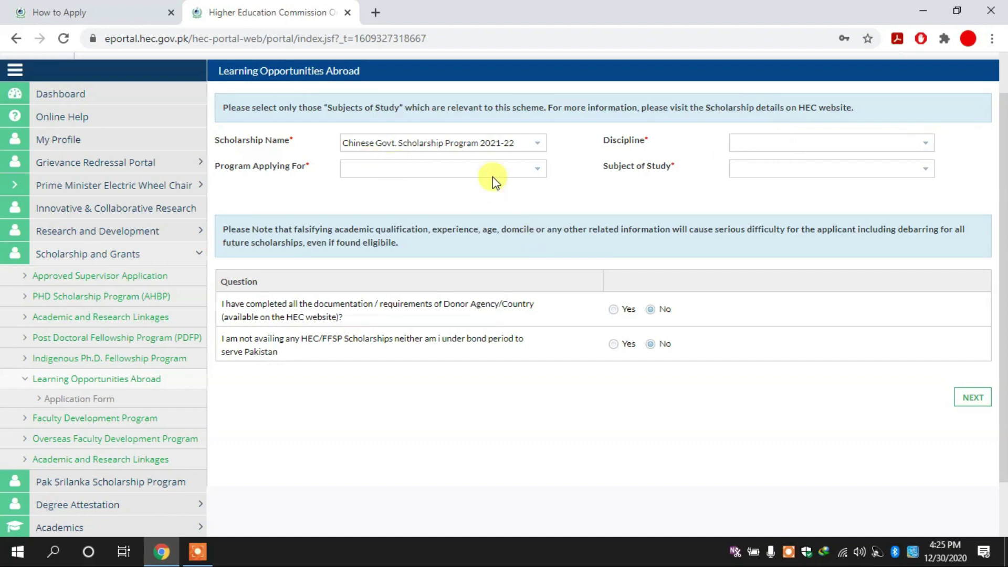
{"action": "left_click", "coordinate": [537, 170]}
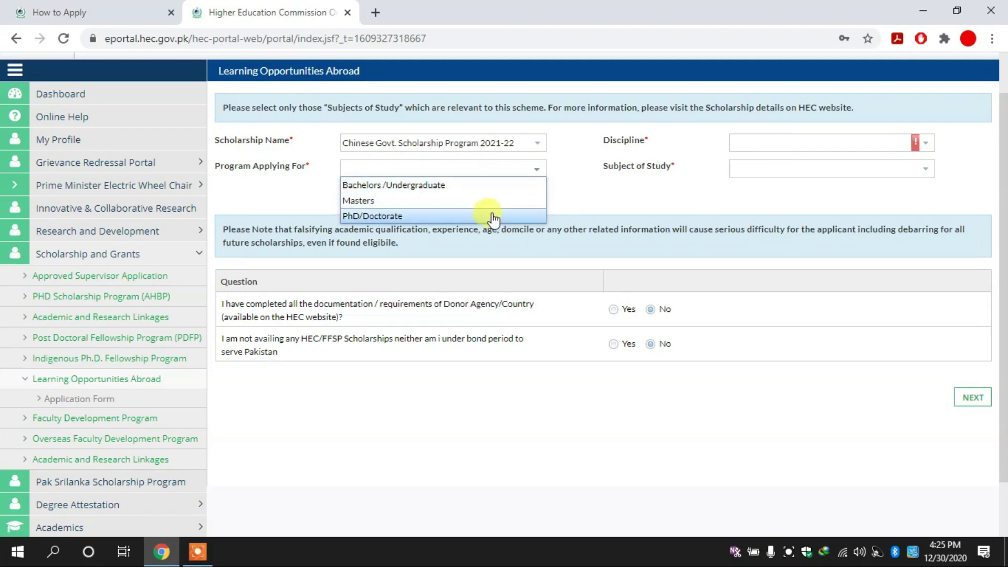
{"action": "left_click", "coordinate": [494, 216]}
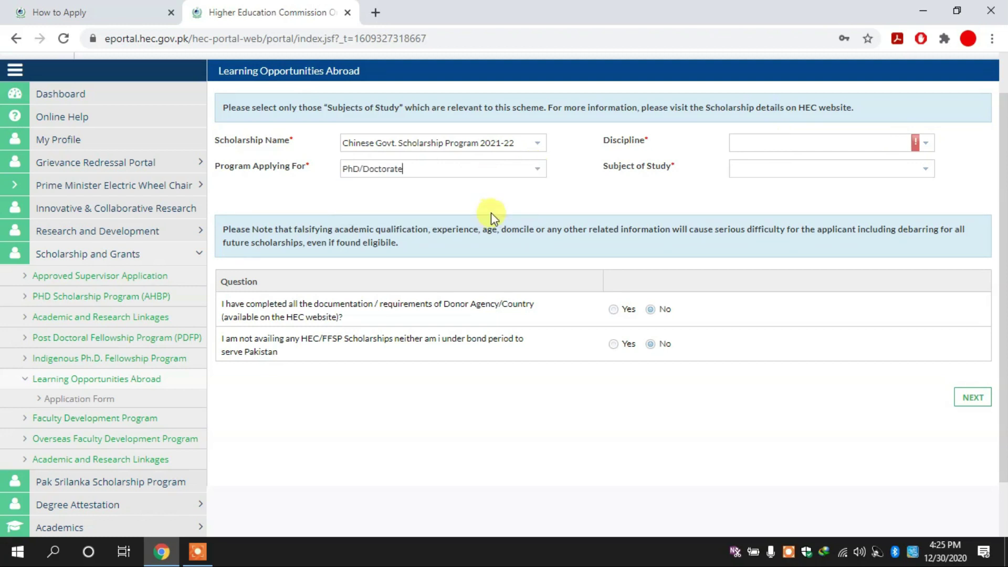
Set the discipline to Engineering & Technology and the subject to Computer System Engineering.
{"action": "left_click", "coordinate": [926, 143]}
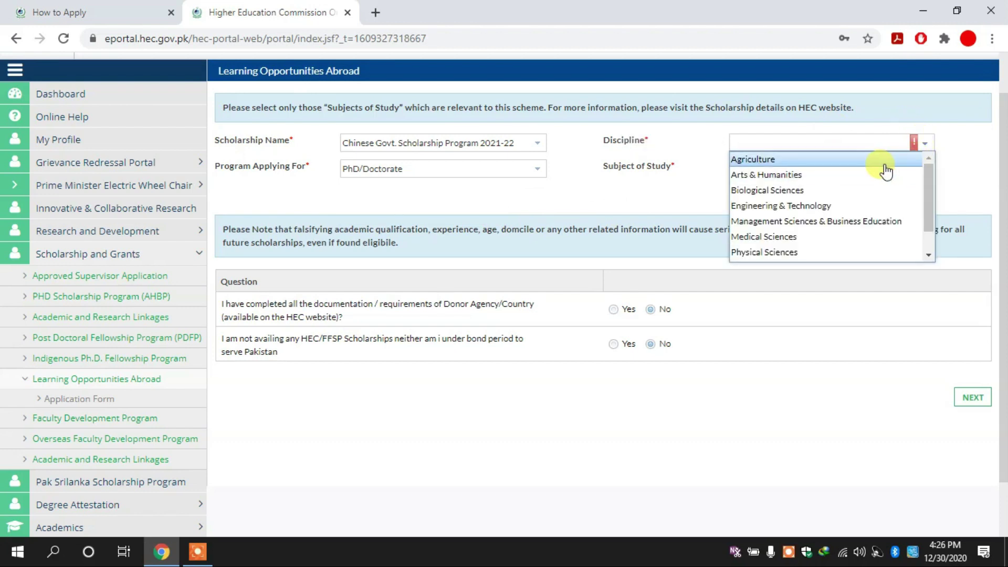
{"action": "type", "text": "c"}
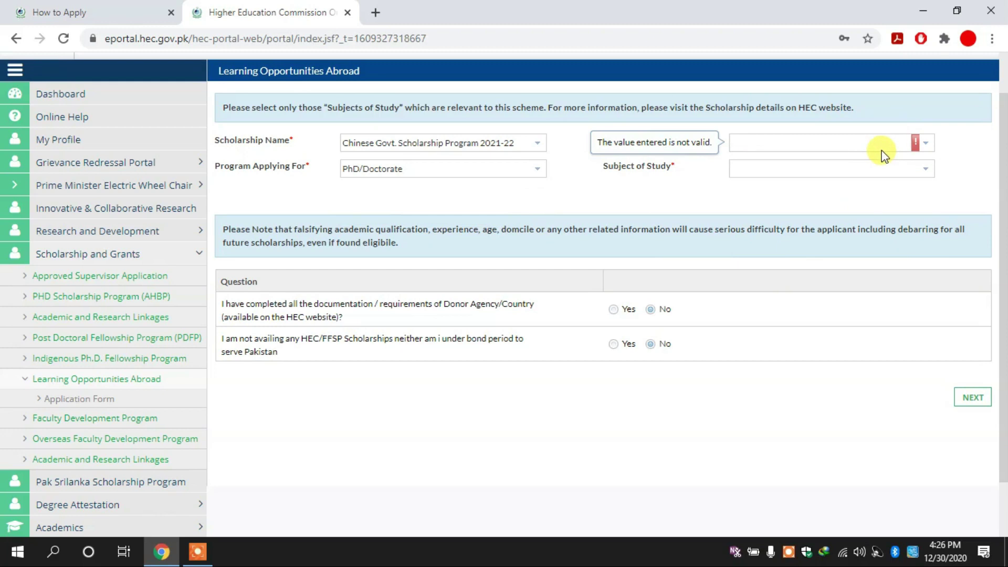
{"action": "left_click", "coordinate": [892, 142]}
{"action": "mouse_move", "coordinate": [928, 210]}
{"action": "left_mouse_down"}
{"action": "mouse_move", "coordinate": [922, 252]}
{"action": "mouse_move", "coordinate": [922, 210]}
{"action": "left_mouse_up"}
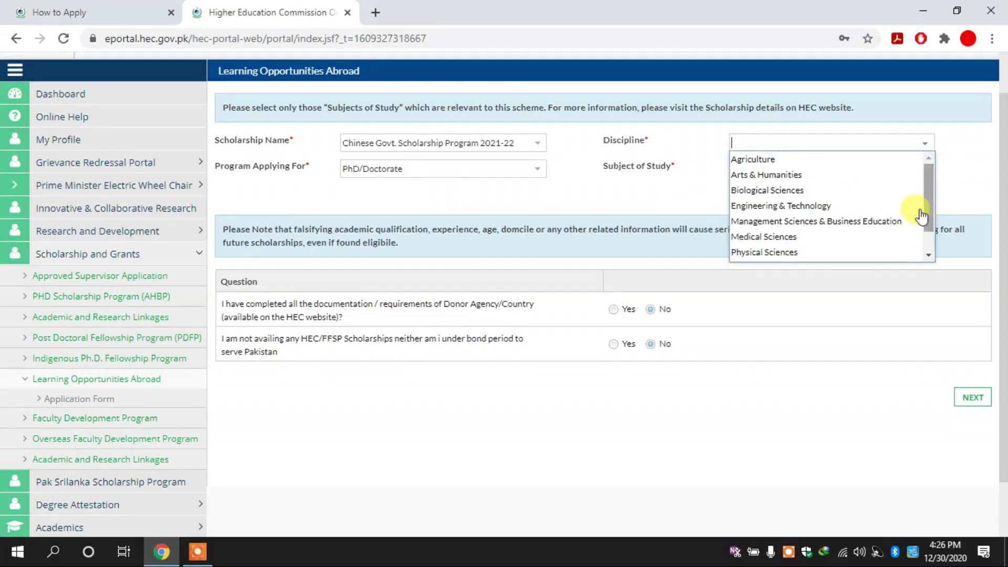
{"action": "left_click", "coordinate": [828, 204]}
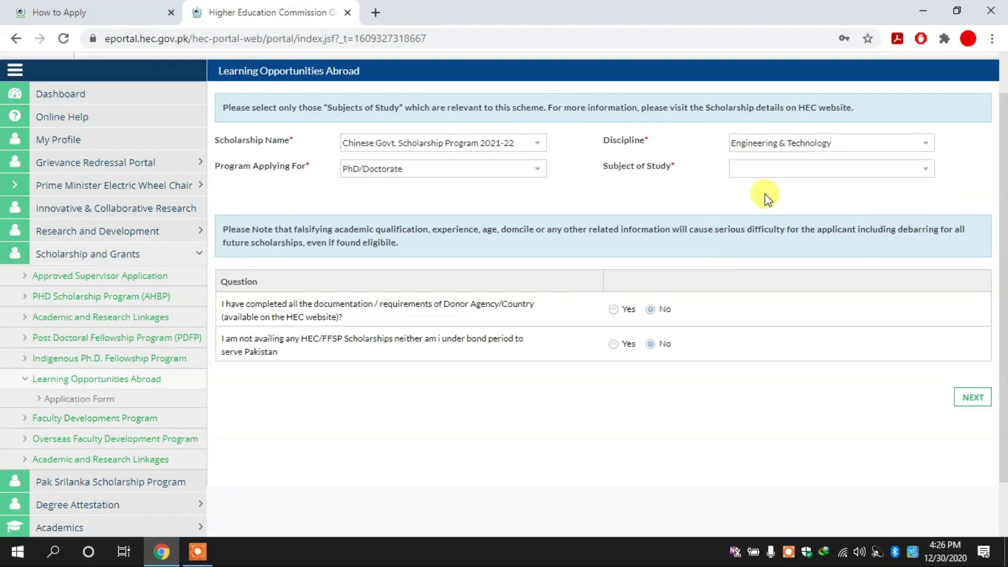
{"action": "left_click", "coordinate": [926, 170]}
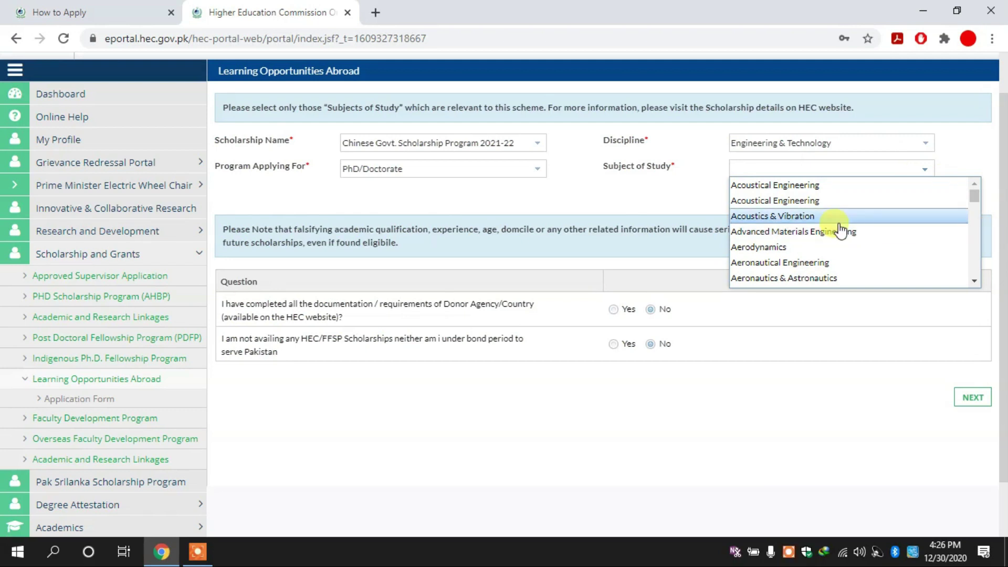
{"action": "type", "text": "com"}
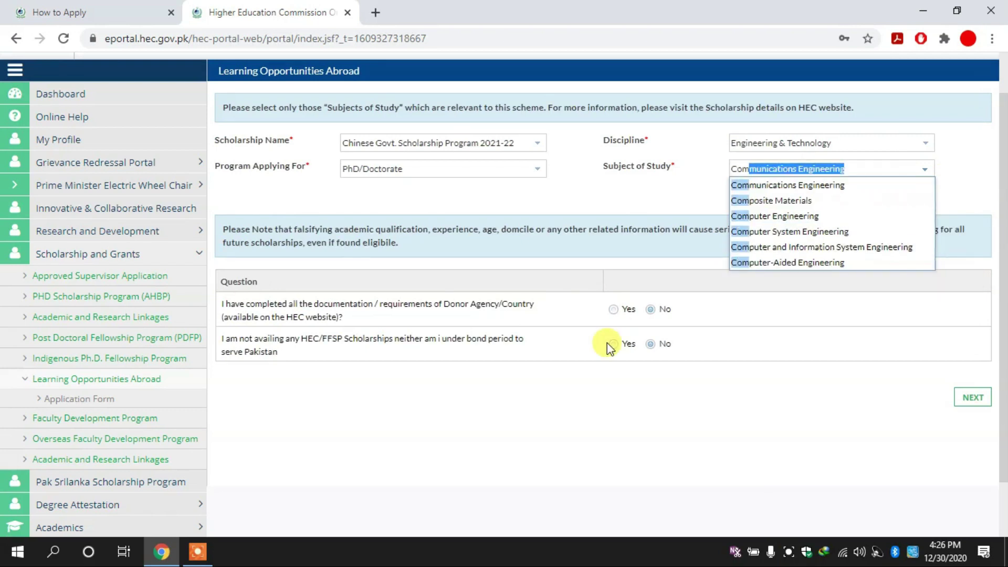
{"action": "left_click", "coordinate": [798, 231]}
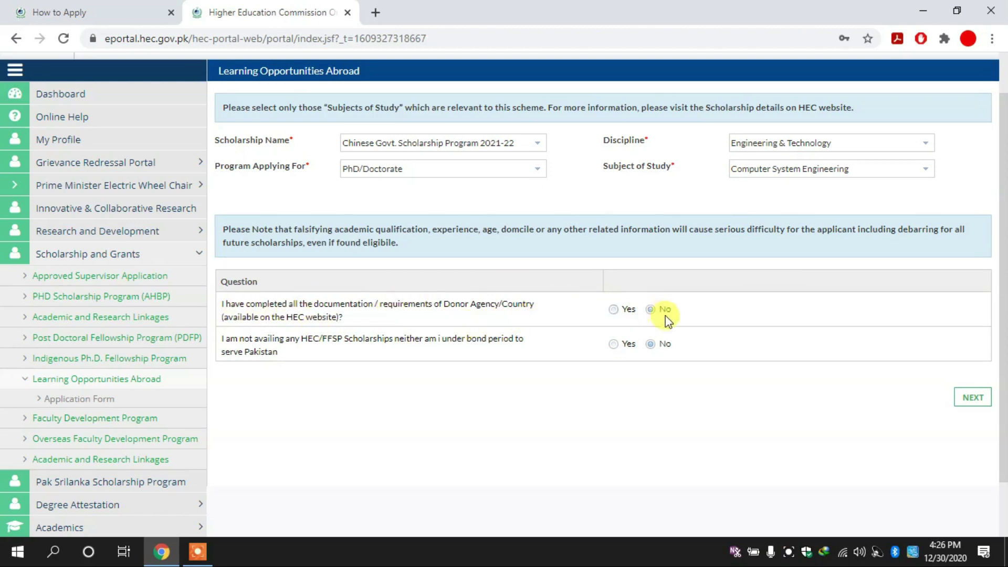
Answer Yes to both eligibility questions and continue to the next step.
{"action": "left_click", "coordinate": [616, 311]}
{"action": "left_click", "coordinate": [614, 345]}
{"action": "left_click", "coordinate": [972, 404]}
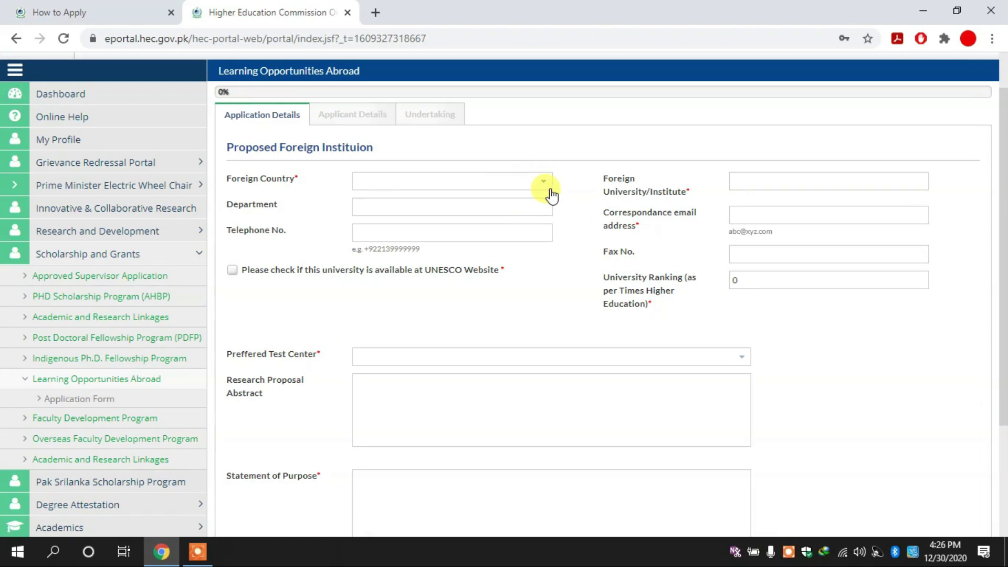
Select China as the proposed institution's foreign country, then return to How to Apply.
{"action": "left_click", "coordinate": [551, 196]}
{"action": "left_click", "coordinate": [523, 198]}
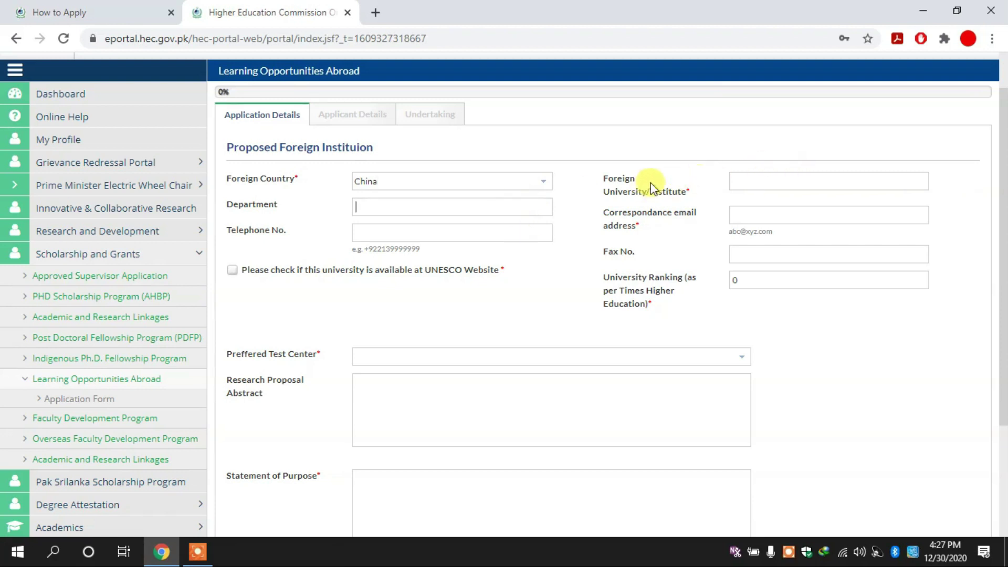
{"action": "left_click_drag", "start_coordinate": [1000, 180], "coordinate": [1004, 267]}
{"action": "scroll", "coordinate": [1004, 265], "scroll_direction": "up", "scroll_amount": 3}
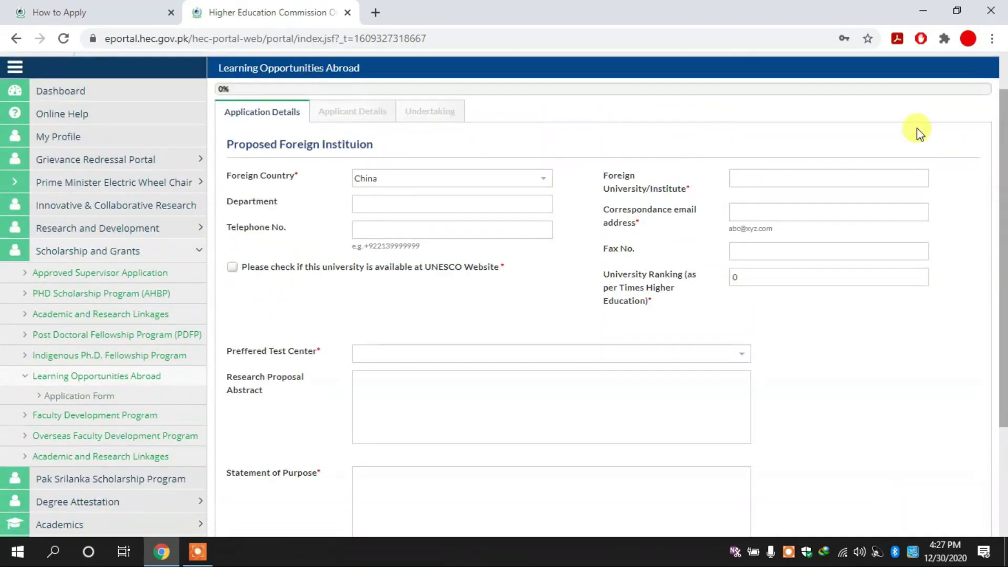
{"action": "left_click", "coordinate": [136, 8]}
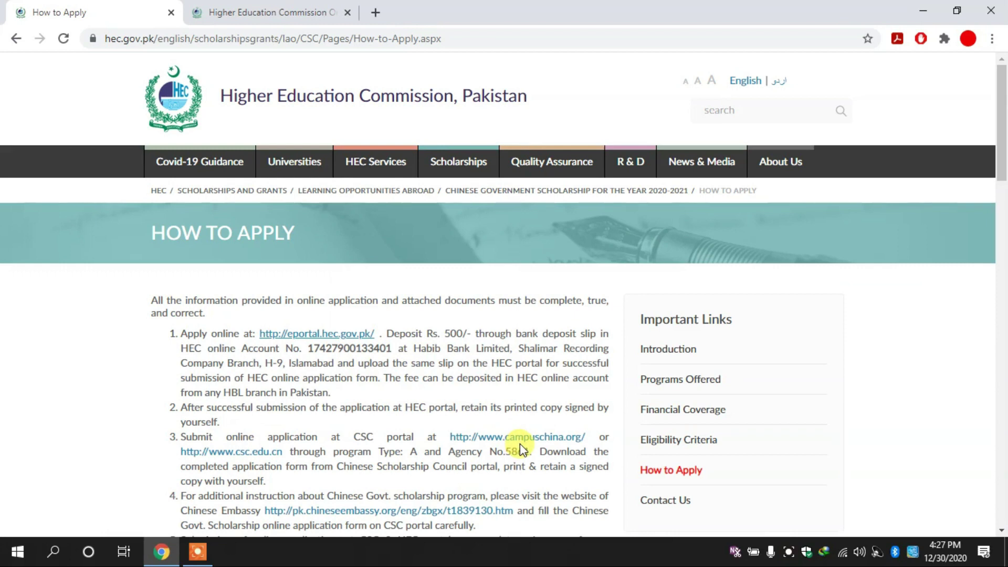
Open the CSC portal csc.edu.cn, then return to the HEC application form tab.
{"action": "left_click", "coordinate": [259, 455]}
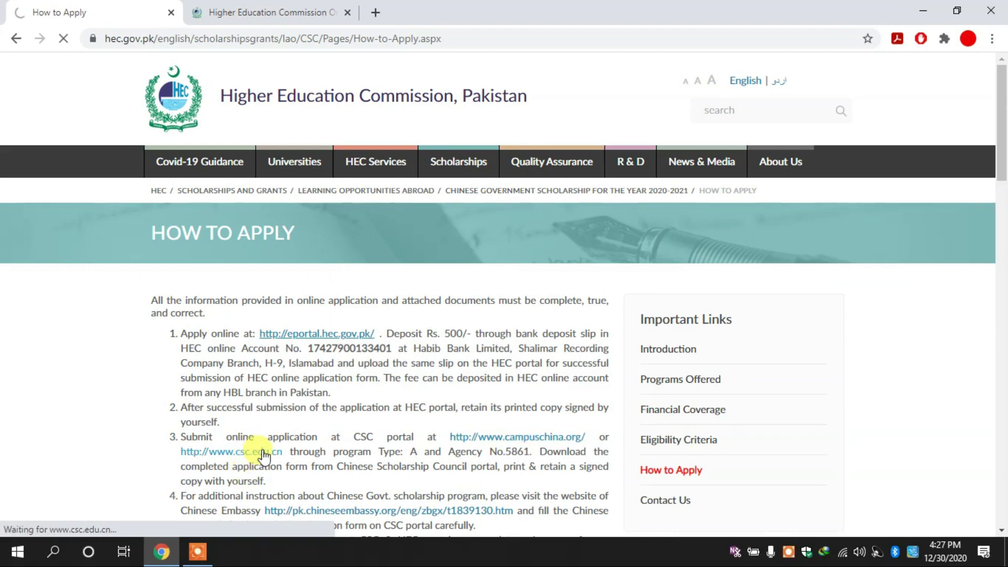
{"action": "right_click", "coordinate": [264, 451]}
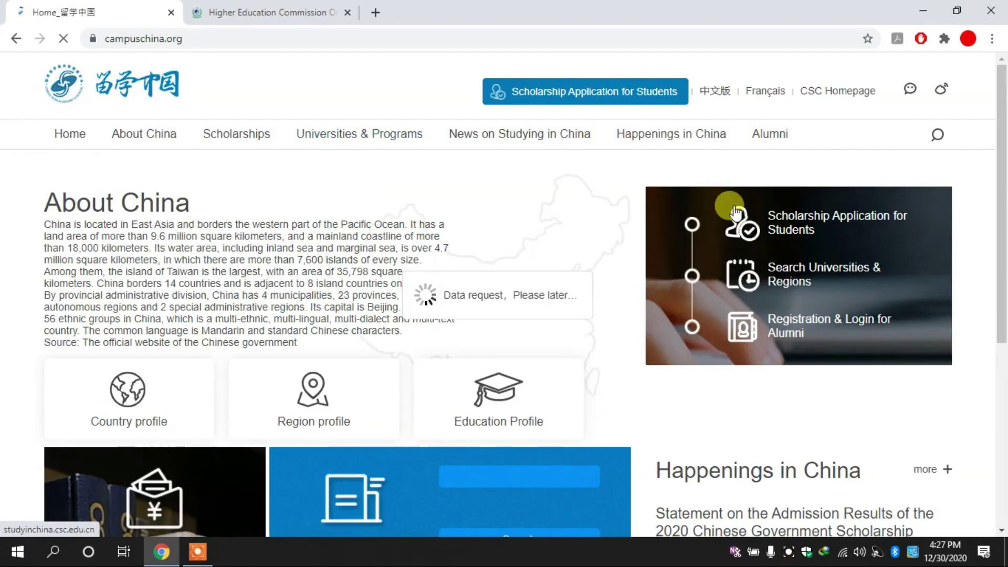
{"action": "left_click_drag", "start_coordinate": [1003, 157], "coordinate": [1006, 178]}
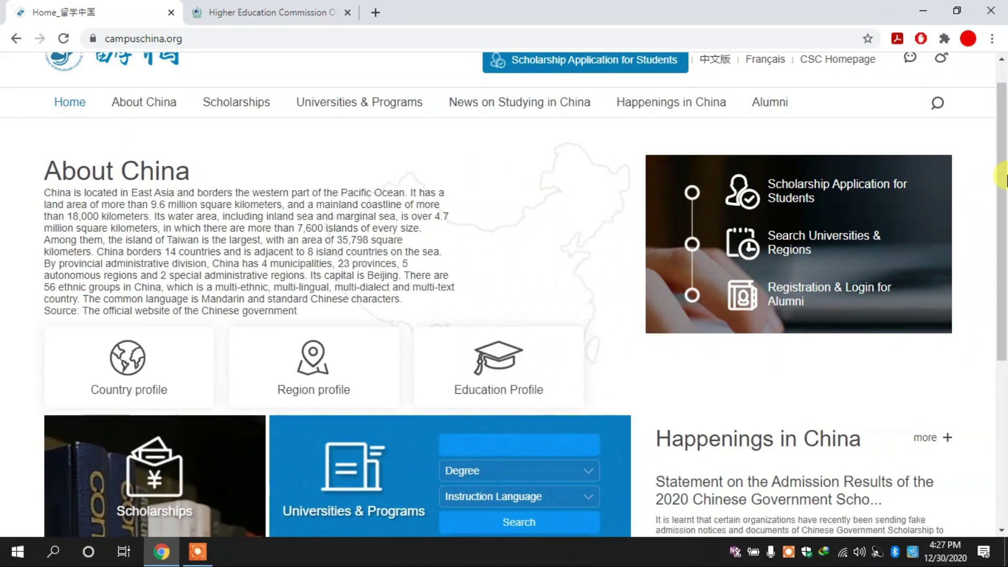
{"action": "mouse_move", "coordinate": [364, 102]}
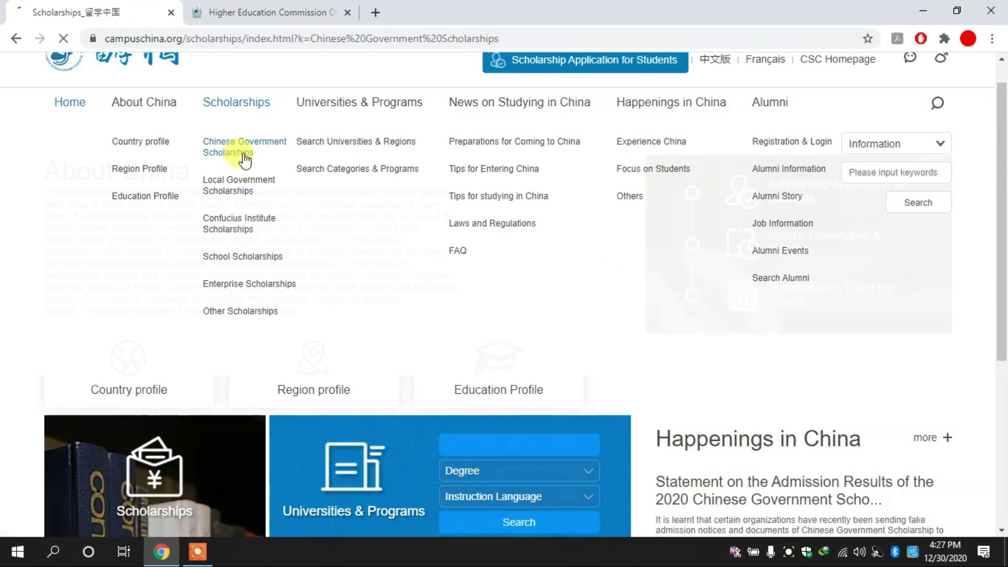
{"action": "left_click", "coordinate": [307, 10]}
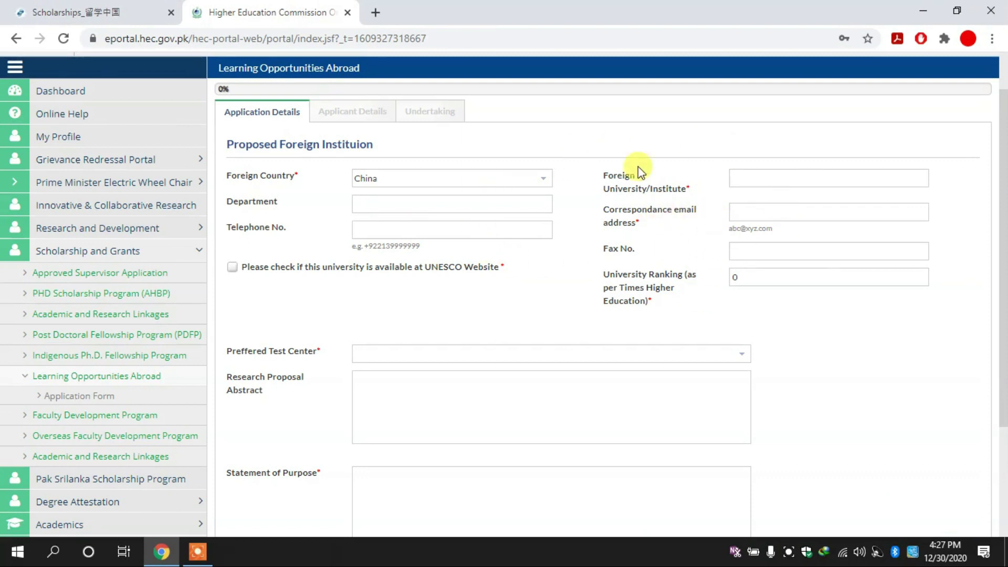
Select 'UNESCO Website' in the university-availability label and search Google for it.
{"action": "left_click_drag", "start_coordinate": [1004, 214], "coordinate": [1004, 242]}
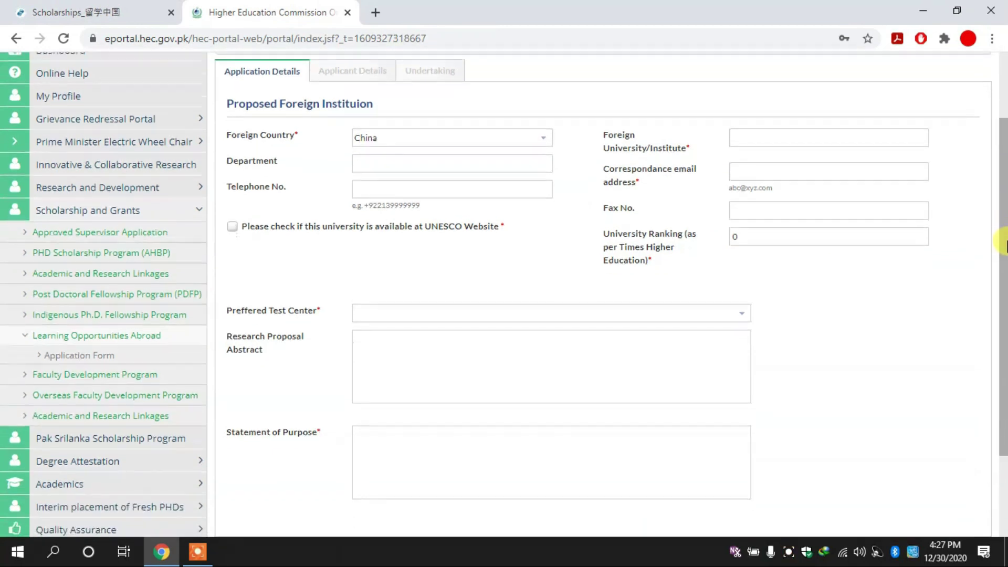
{"action": "scroll", "coordinate": [1004, 243], "scroll_direction": "down", "scroll_amount": 1}
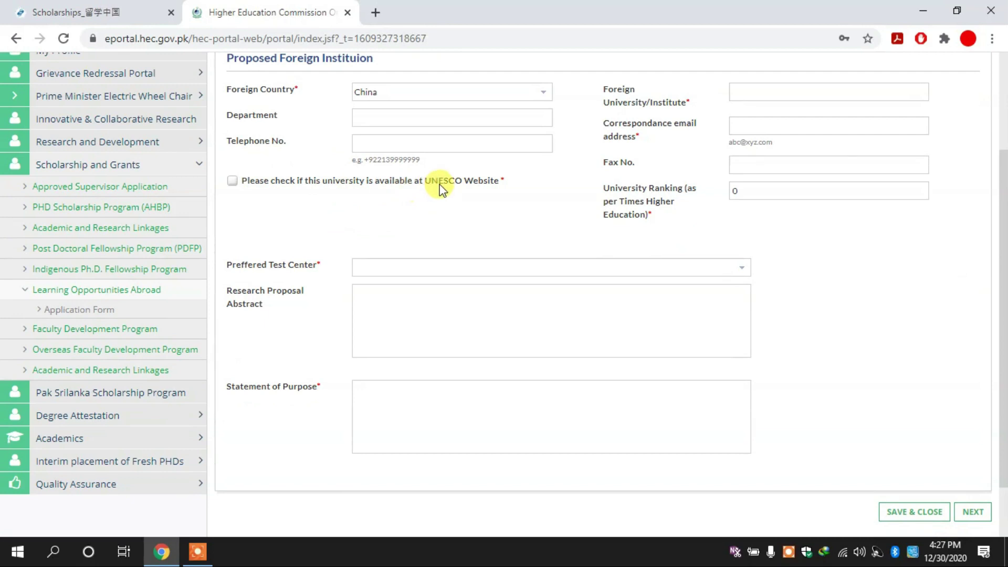
{"action": "left_click_drag", "start_coordinate": [423, 184], "coordinate": [503, 191]}
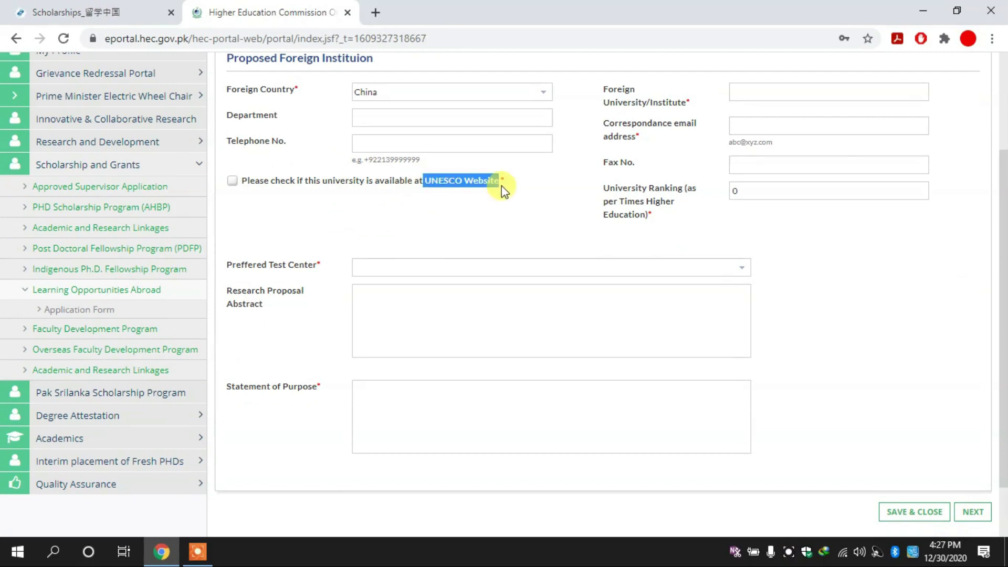
{"action": "right_click", "coordinate": [474, 180]}
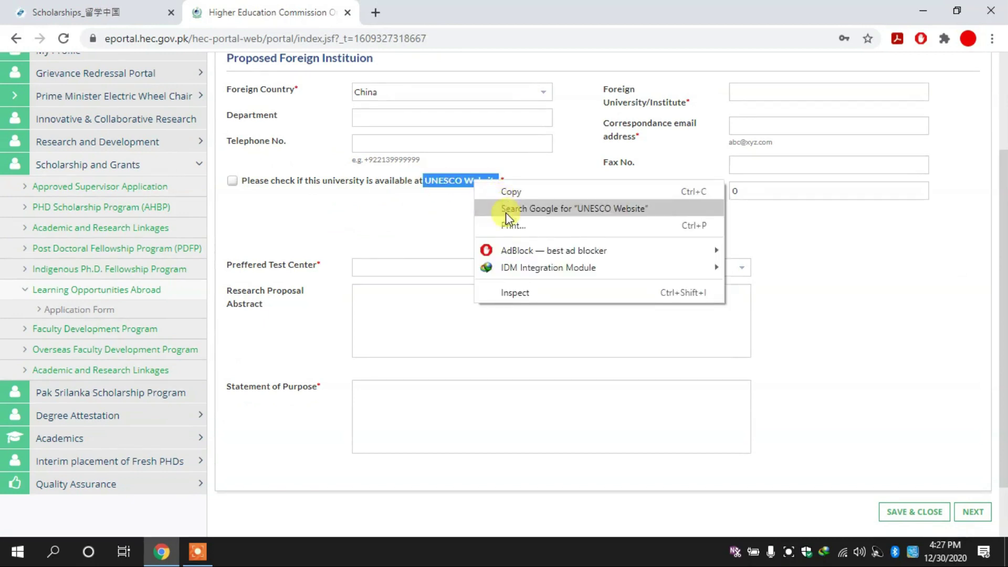
{"action": "left_click", "coordinate": [506, 210]}
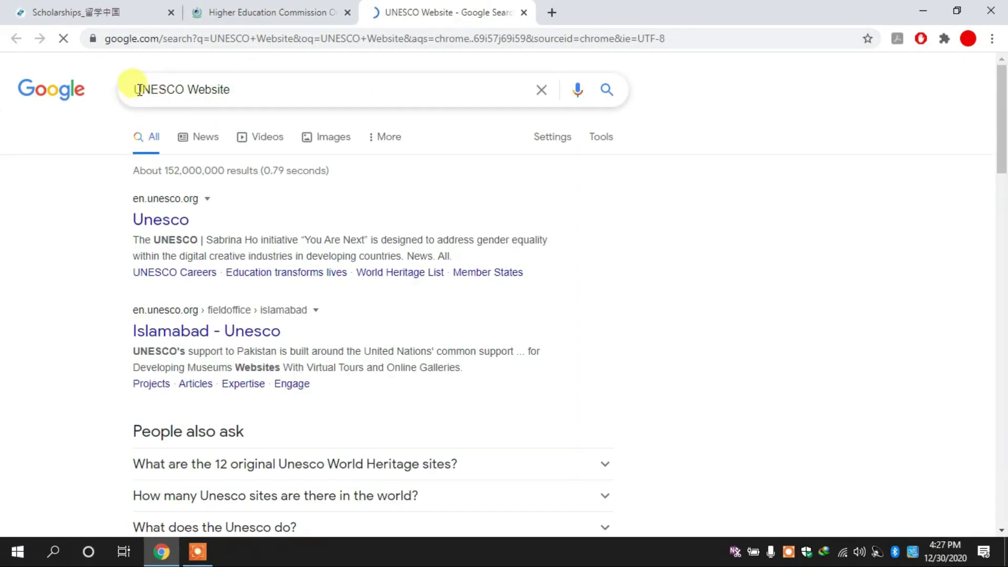
Refine the Google search to 'university is available at unesco website'.
{"action": "left_click", "coordinate": [138, 88]}
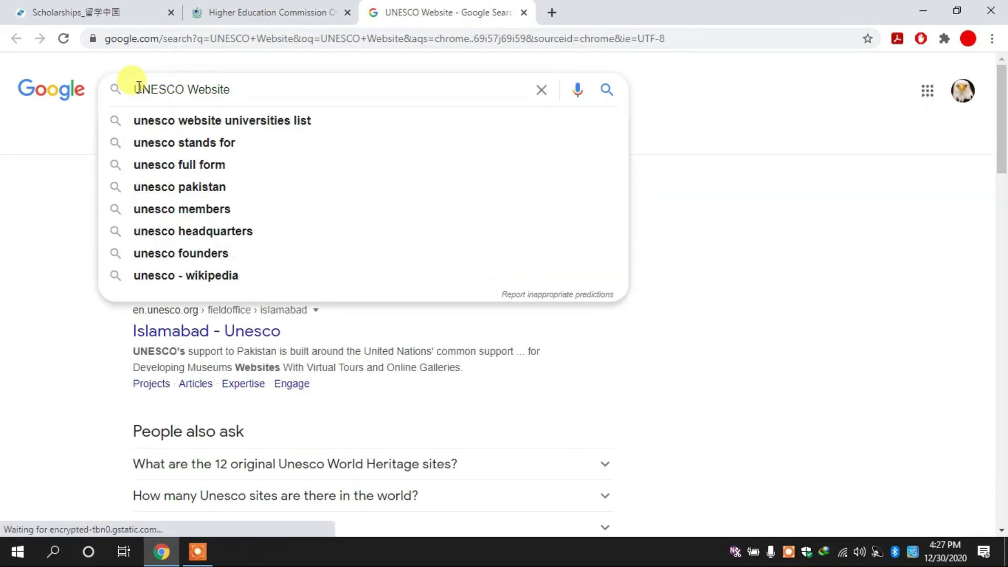
{"action": "type", "text": "Univeri"}
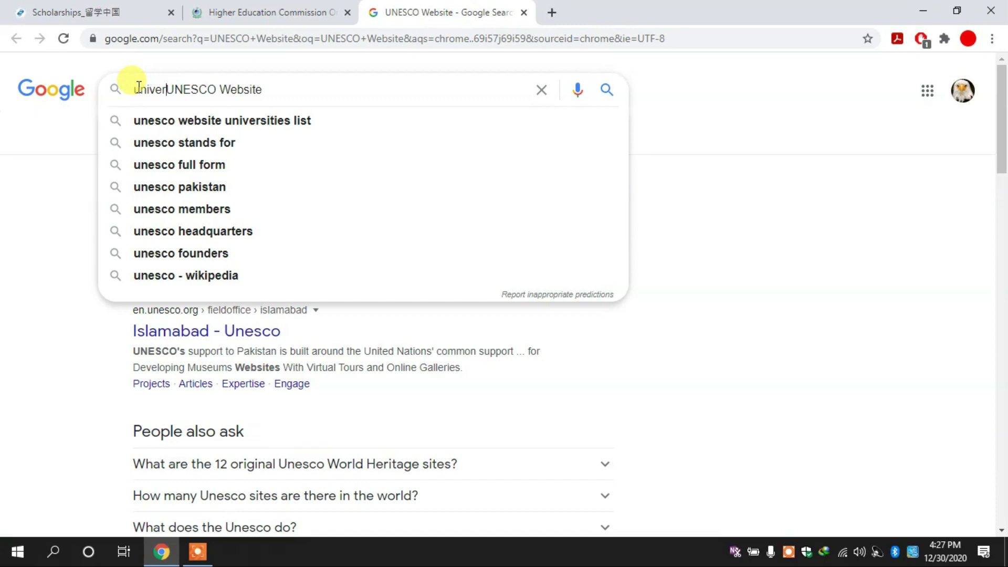
{"action": "key", "text": "BackSpace"}
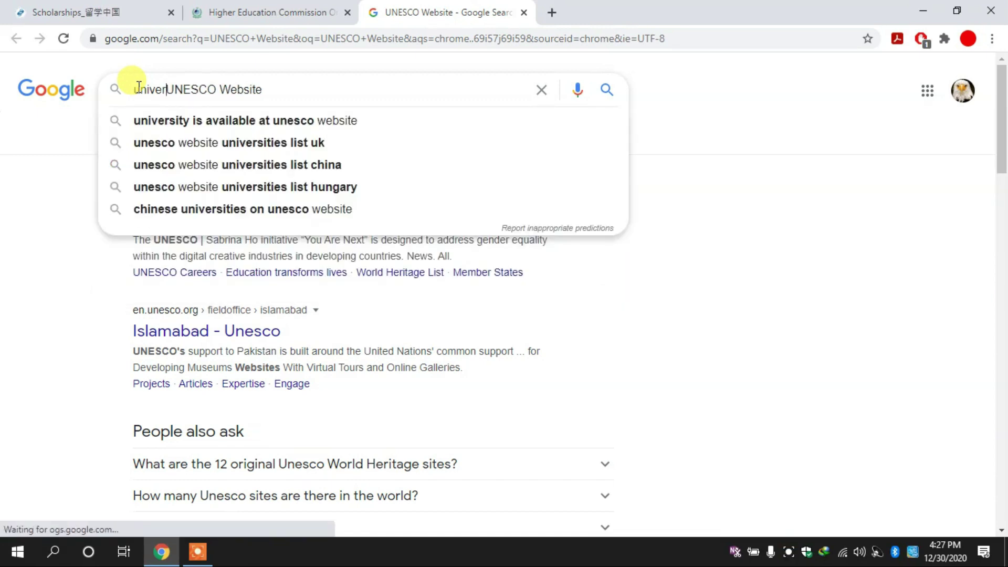
{"action": "key", "text": "Down"}
{"action": "key", "text": "Return"}
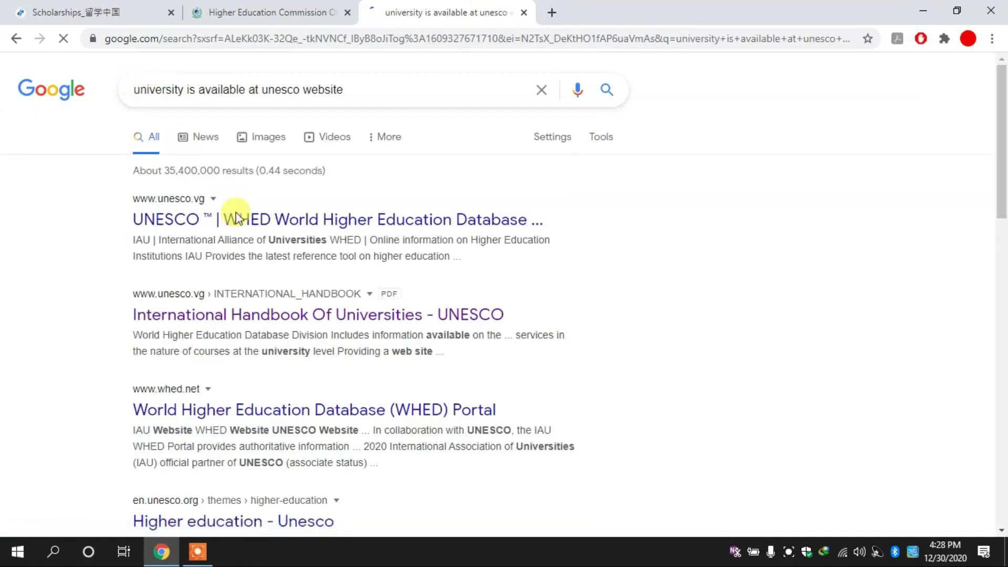
Open the International Handbook Of Universities PDF result, then return to Study in China scholarships.
{"action": "left_click", "coordinate": [294, 318]}
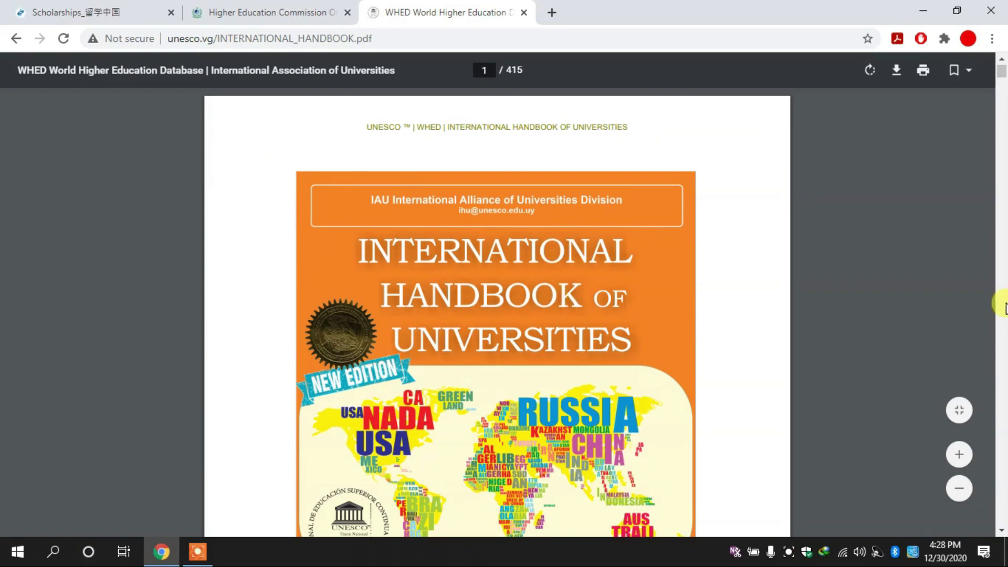
{"action": "double_click", "coordinate": [1005, 308]}
{"action": "left_click", "coordinate": [55, 6]}
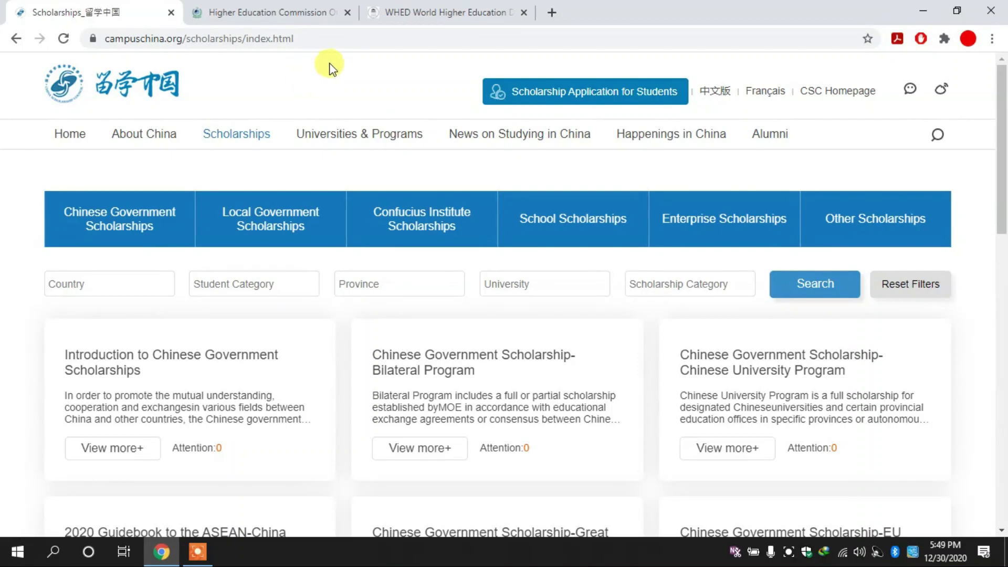
List universities from all provinces on the Universities & Regions page and restore the window smaller.
{"action": "mouse_move", "coordinate": [386, 147]}
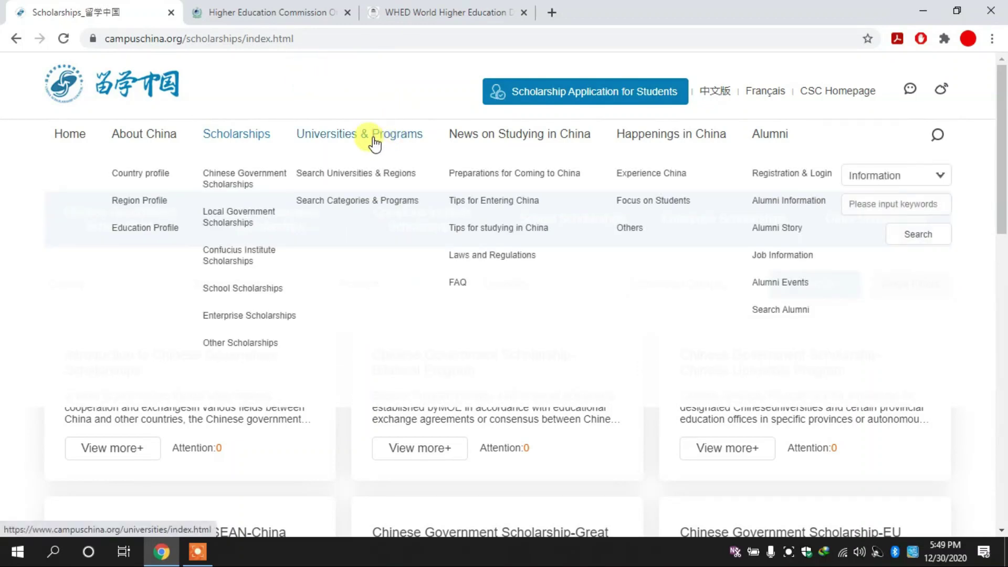
{"action": "left_click", "coordinate": [374, 142]}
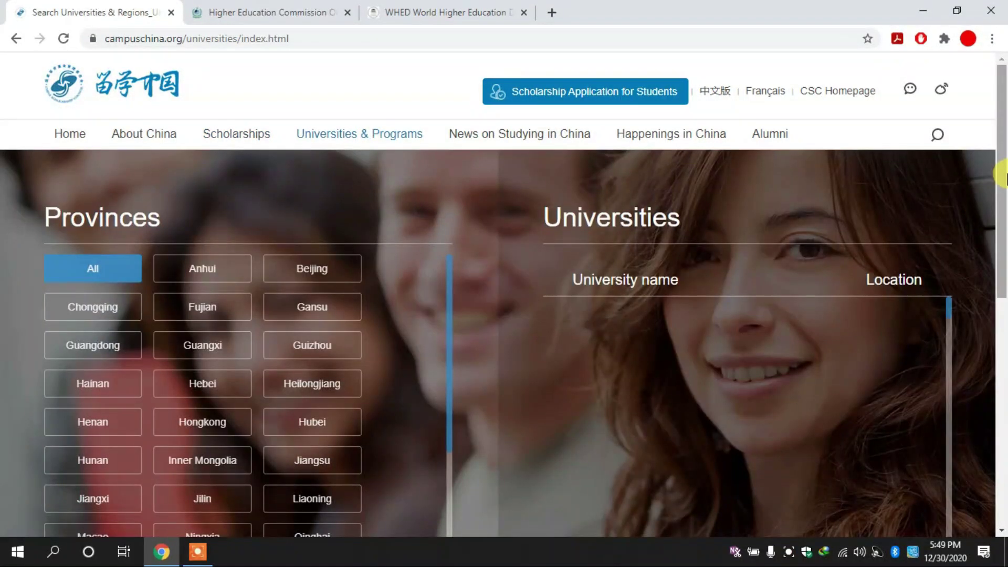
{"action": "left_click_drag", "start_coordinate": [1003, 176], "coordinate": [1003, 236]}
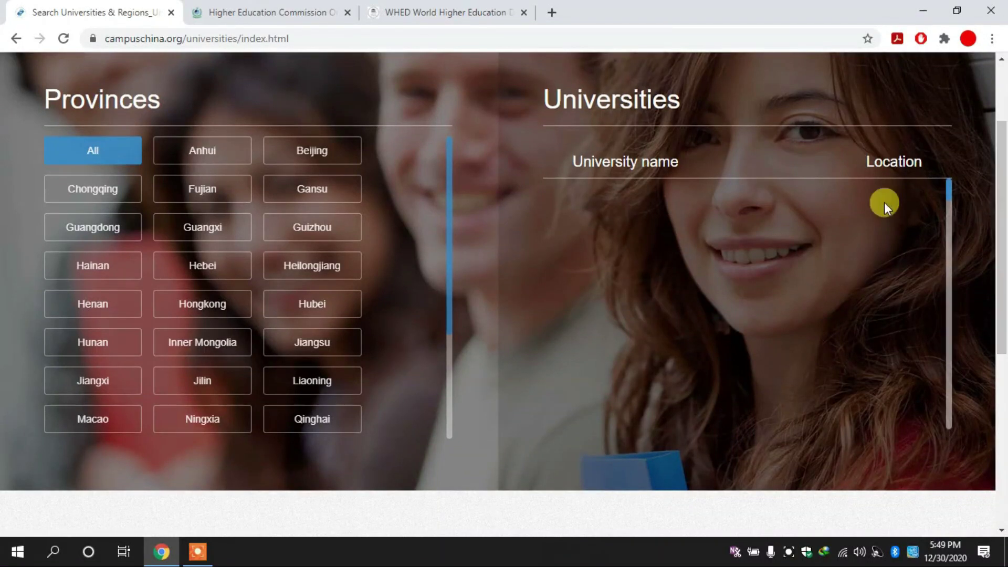
{"action": "left_click", "coordinate": [88, 152]}
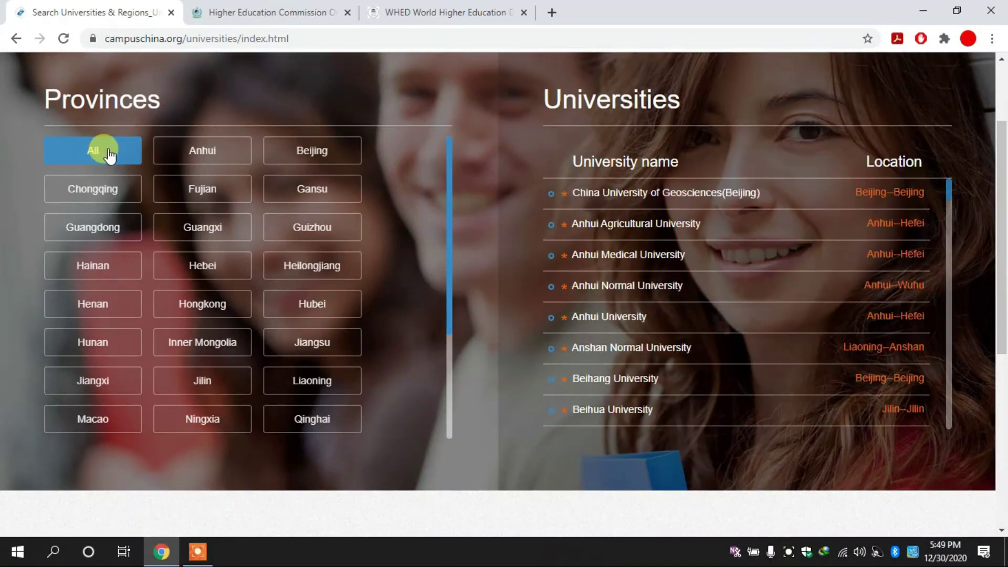
{"action": "scroll", "coordinate": [959, 176], "scroll_direction": "down", "scroll_amount": 1}
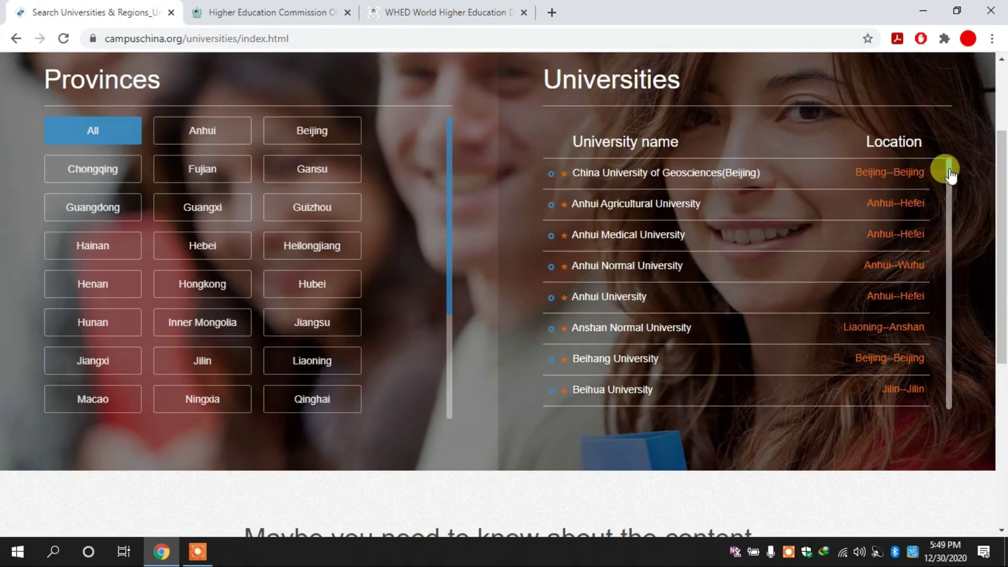
{"action": "mouse_move", "coordinate": [950, 178]}
{"action": "left_mouse_down"}
{"action": "mouse_move", "coordinate": [940, 169]}
{"action": "mouse_move", "coordinate": [949, 192]}
{"action": "left_mouse_up"}
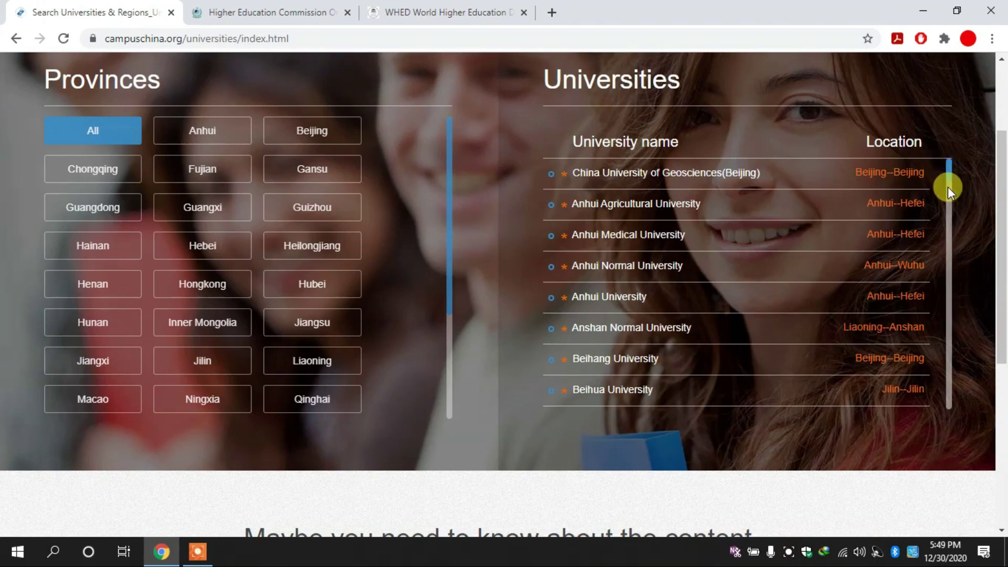
{"action": "scroll", "coordinate": [1000, 196], "scroll_direction": "down", "scroll_amount": 1}
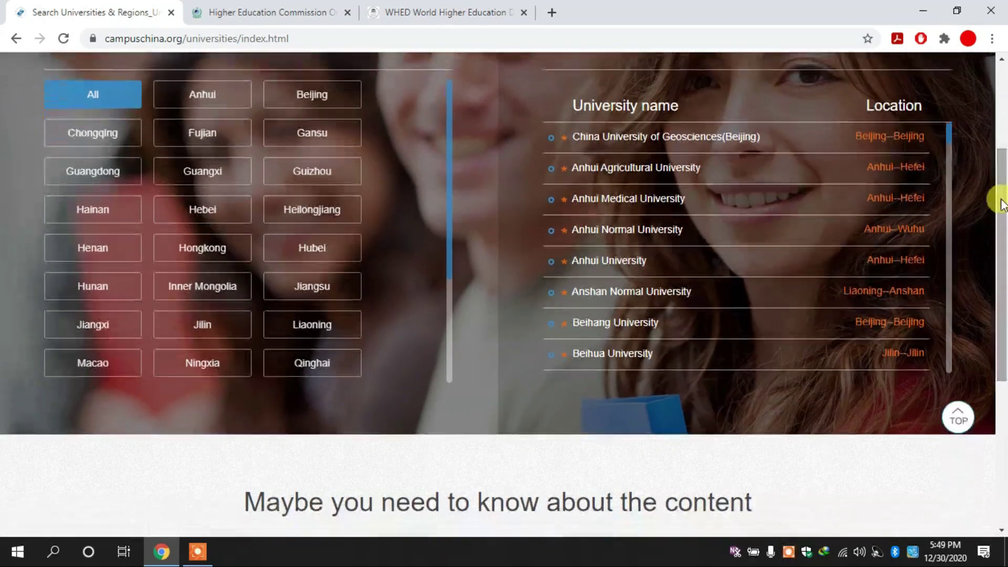
{"action": "left_click_drag", "start_coordinate": [951, 142], "coordinate": [950, 151]}
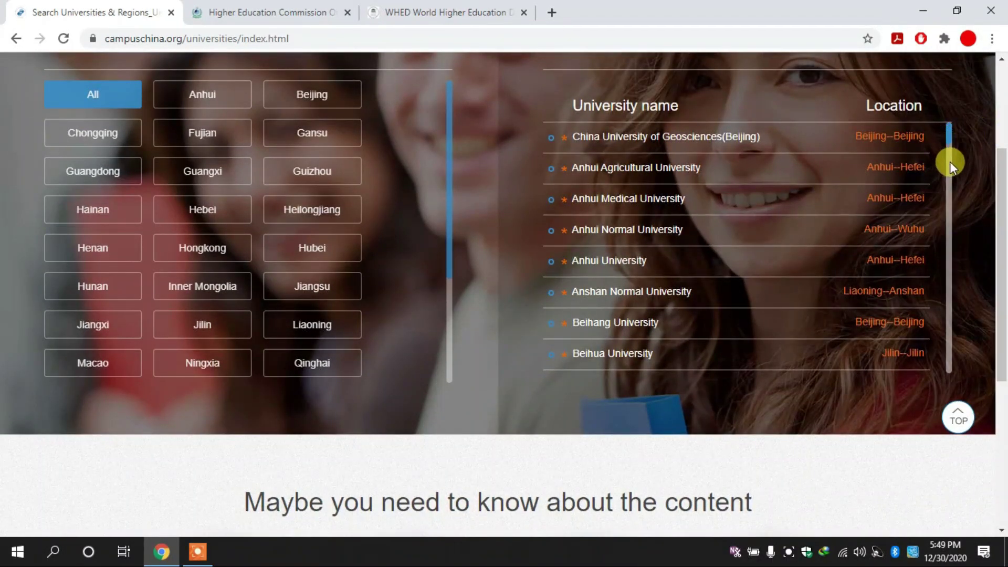
{"action": "mouse_move", "coordinate": [950, 162]}
{"action": "left_mouse_down"}
{"action": "mouse_move", "coordinate": [943, 139]}
{"action": "mouse_move", "coordinate": [951, 141]}
{"action": "left_mouse_up"}
{"action": "left_click_drag", "start_coordinate": [1002, 197], "coordinate": [1005, 174]}
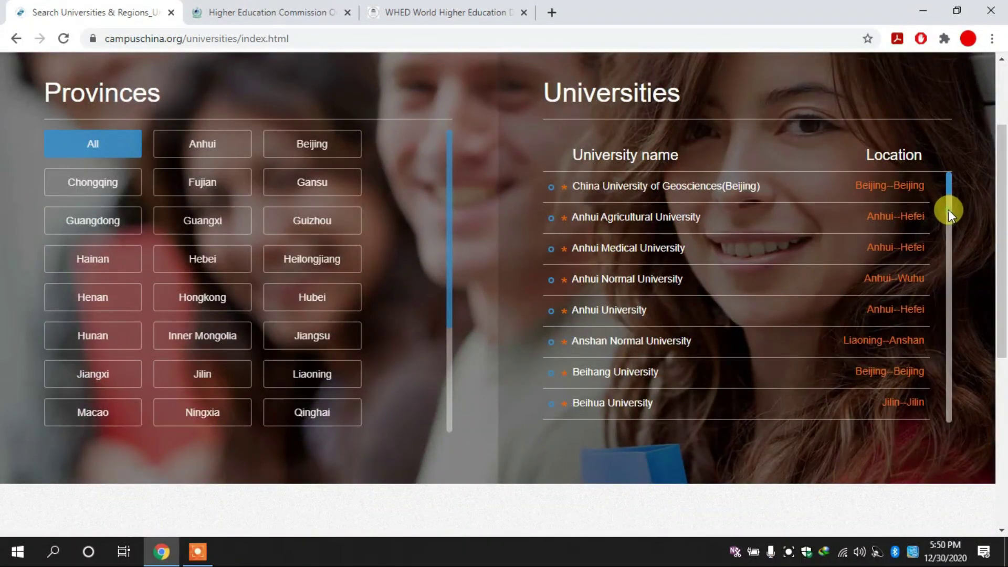
{"action": "left_click", "coordinate": [957, 11]}
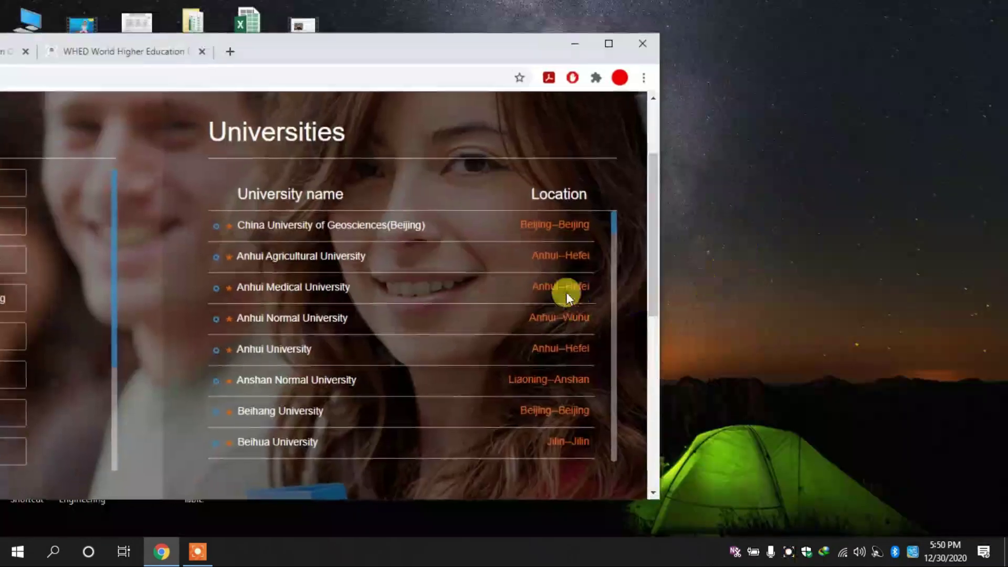
Scroll the universities list to Tianjin University and open its page in a new tab.
{"action": "left_click_drag", "start_coordinate": [614, 236], "coordinate": [617, 400]}
{"action": "scroll", "coordinate": [613, 384], "scroll_direction": "down", "scroll_amount": 1}
{"action": "scroll", "coordinate": [609, 401], "scroll_direction": "down", "scroll_amount": 8}
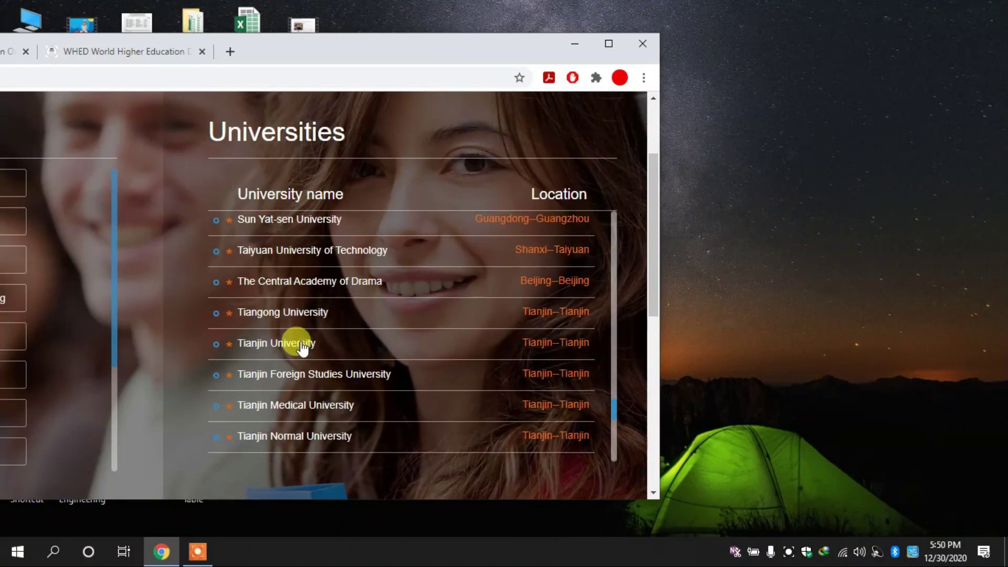
{"action": "right_click", "coordinate": [285, 349]}
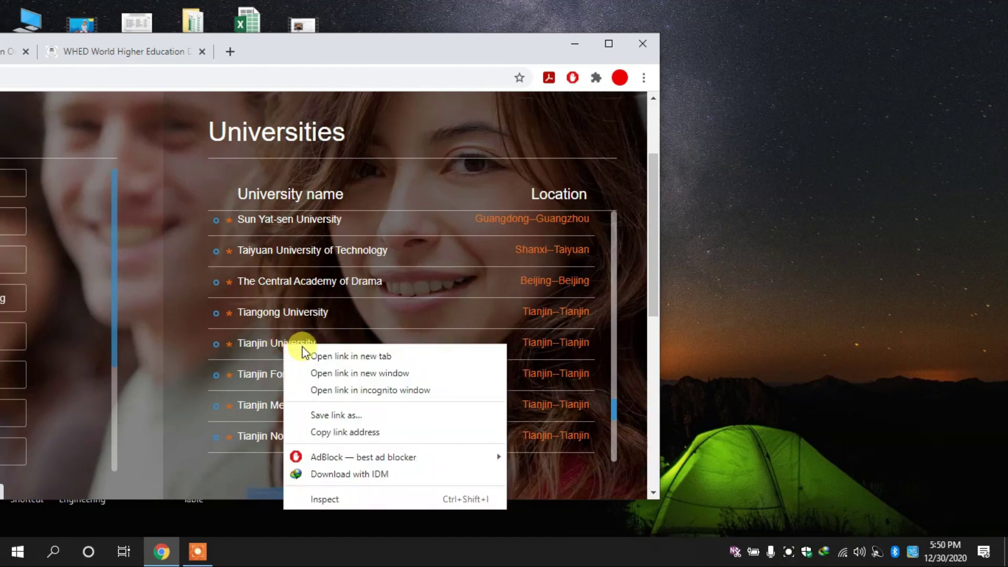
{"action": "left_click", "coordinate": [336, 356]}
Search Tianjin University's Doctoral programmes for 'comp', finding Computer Science and Technology.
{"action": "left_click", "coordinate": [609, 44]}
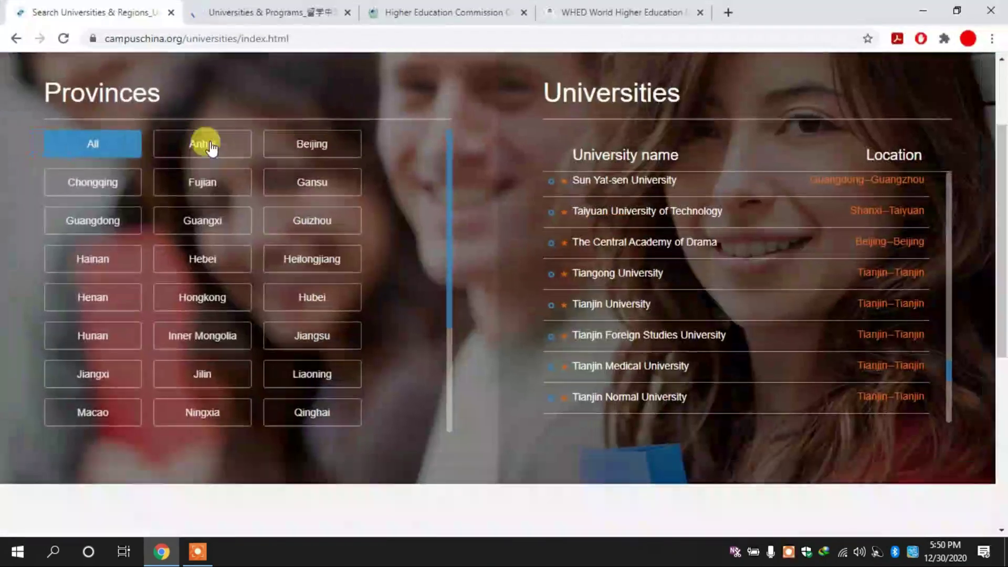
{"action": "left_click", "coordinate": [258, 8]}
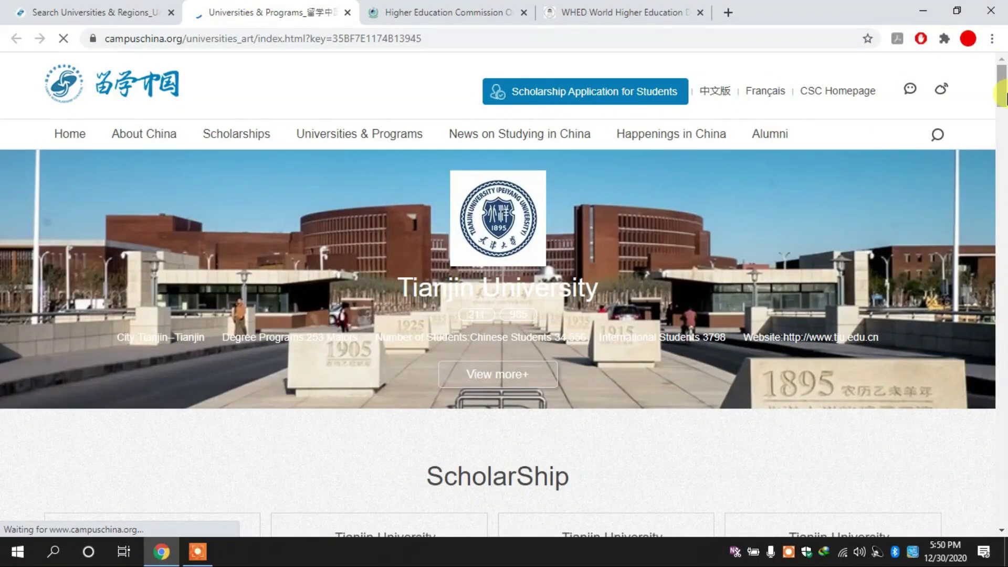
{"action": "left_click_drag", "start_coordinate": [1003, 92], "coordinate": [1005, 146]}
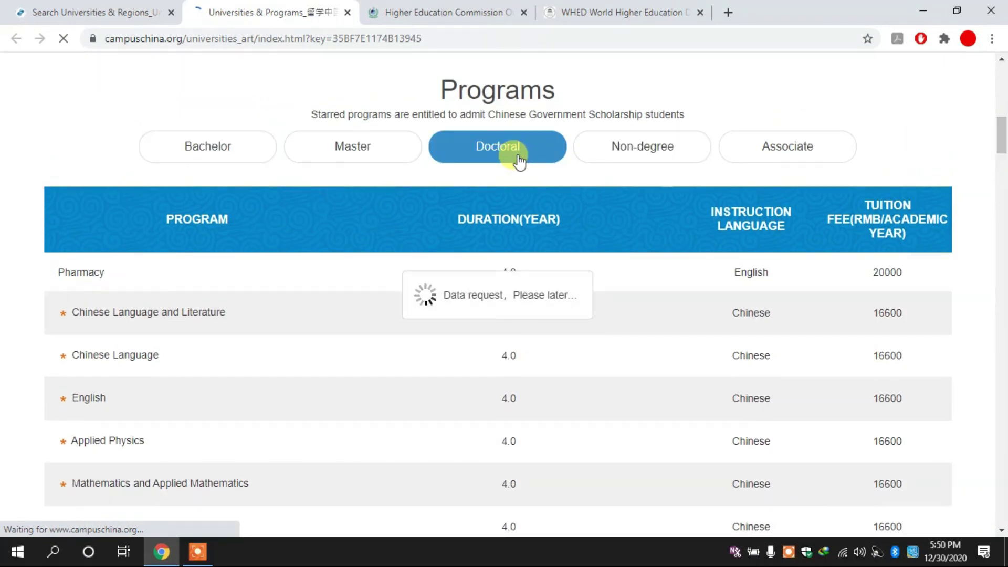
{"action": "key", "text": "ctrl+f"}
{"action": "type", "text": "computer"}
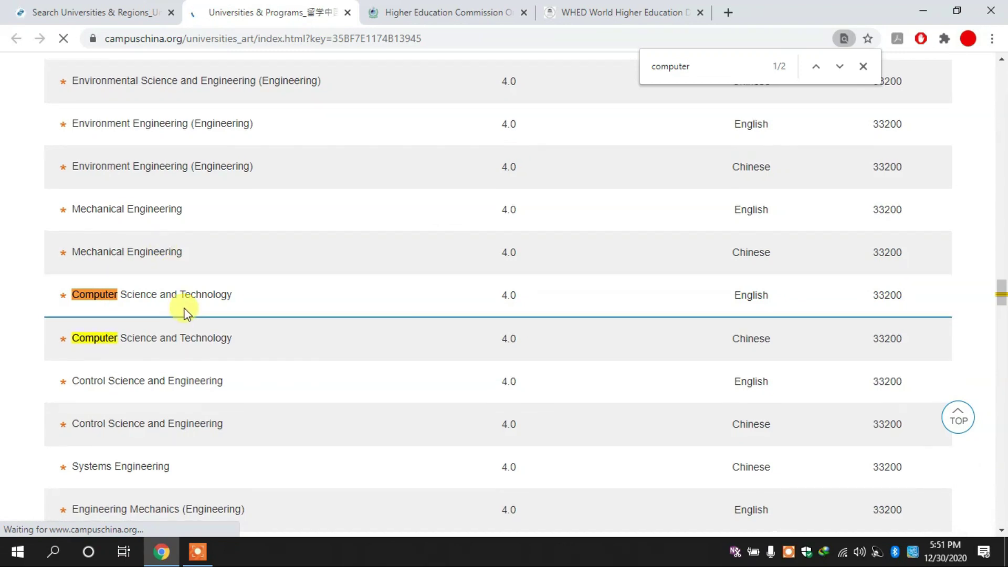
{"action": "left_click_drag", "start_coordinate": [1003, 292], "coordinate": [1004, 112]}
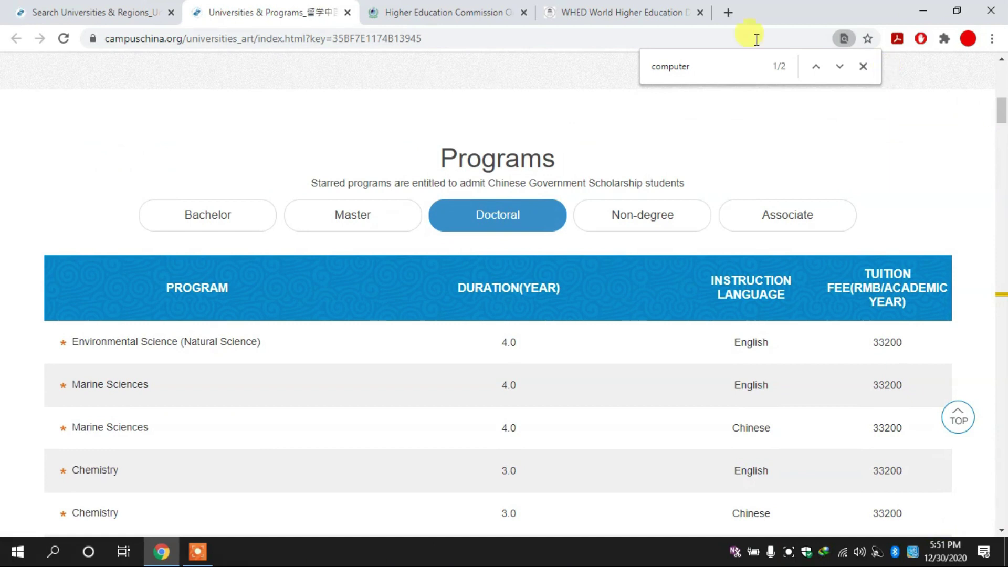
{"action": "left_click", "coordinate": [583, 9]}
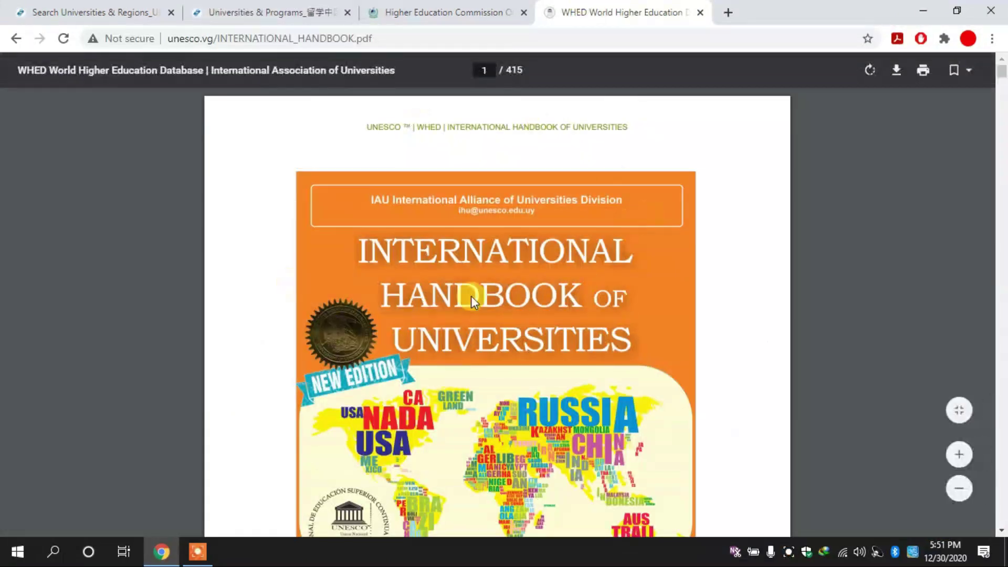
Open the handbook's find bar and clear the old Blue World City search.
{"action": "mouse_move", "coordinate": [1005, 78]}
{"action": "left_mouse_down"}
{"action": "mouse_move", "coordinate": [1004, 97]}
{"action": "mouse_move", "coordinate": [1003, 61]}
{"action": "left_mouse_up"}
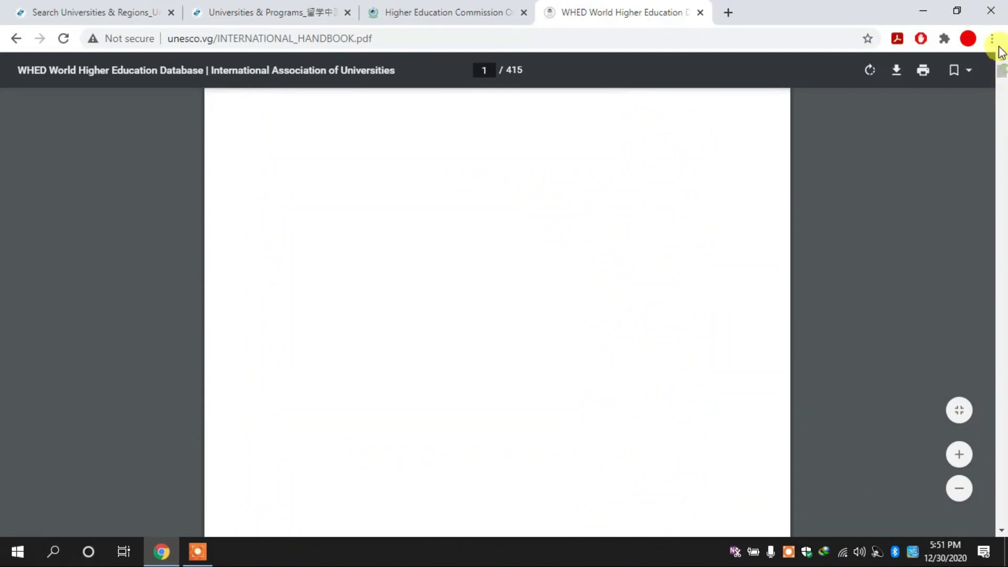
{"action": "key", "text": "ctrl+f"}
{"action": "key", "text": "Return"}
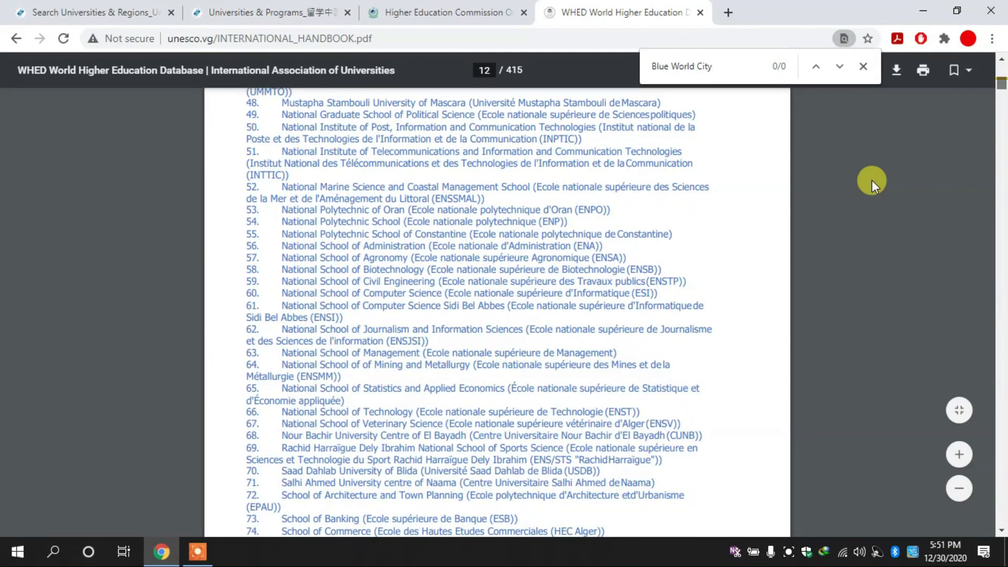
{"action": "key", "text": "BackSpace"}
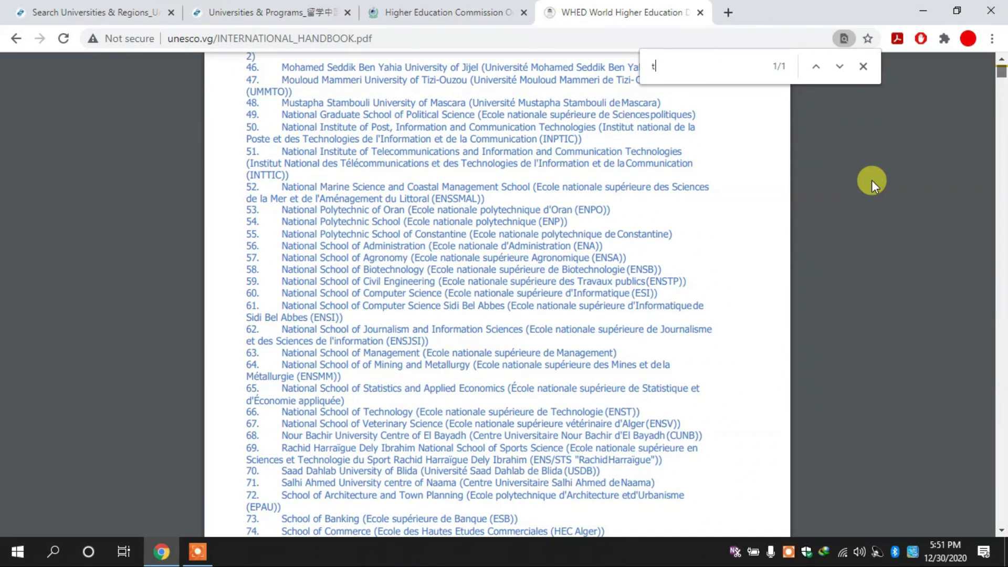
{"action": "type", "text": "T"}
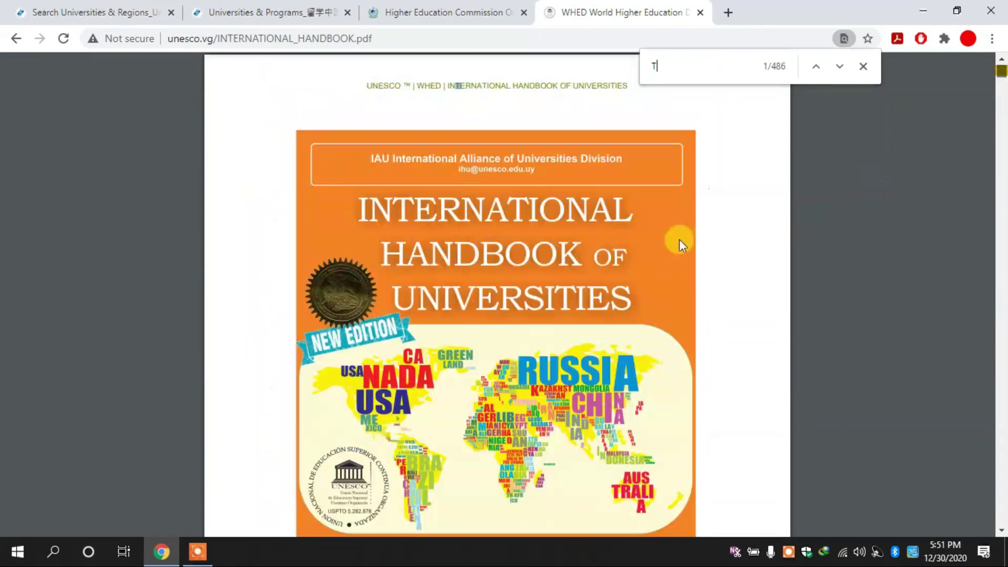
Copy 'Tianjin University' from the CampusChina page, paste it into the handbook search, then delete it.
{"action": "left_click", "coordinate": [321, 15]}
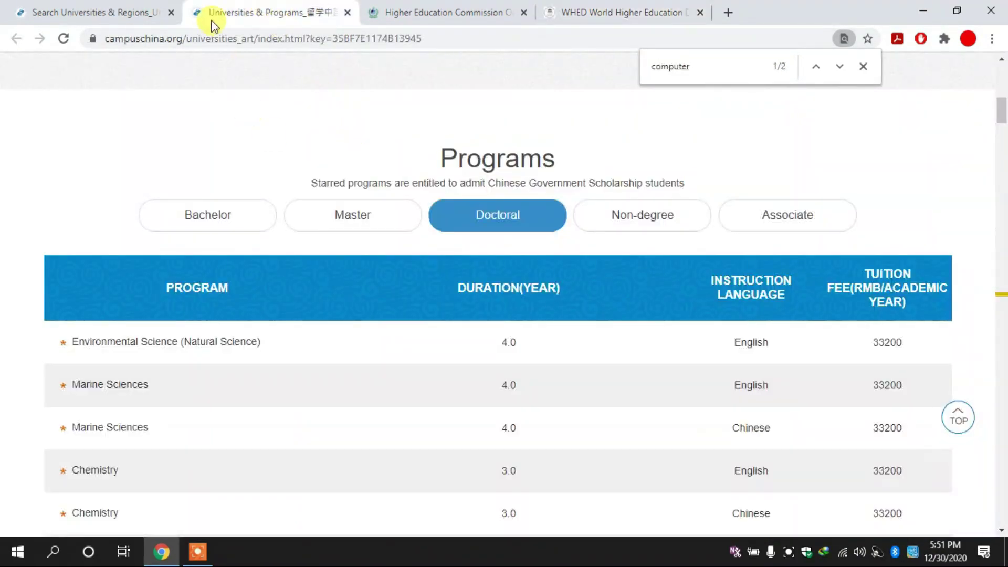
{"action": "left_click_drag", "start_coordinate": [1003, 114], "coordinate": [1003, 84]}
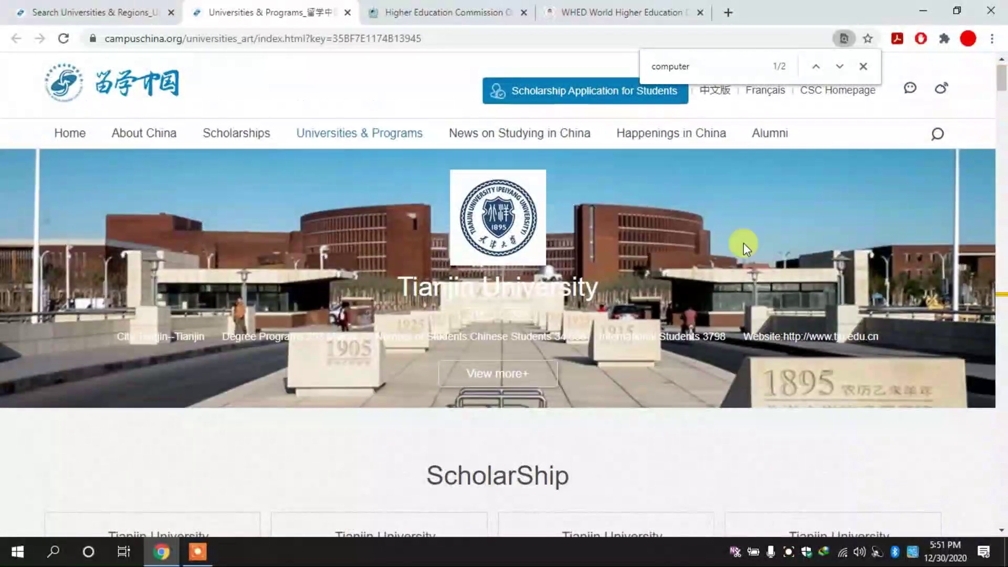
{"action": "left_click_drag", "start_coordinate": [399, 288], "coordinate": [611, 288]}
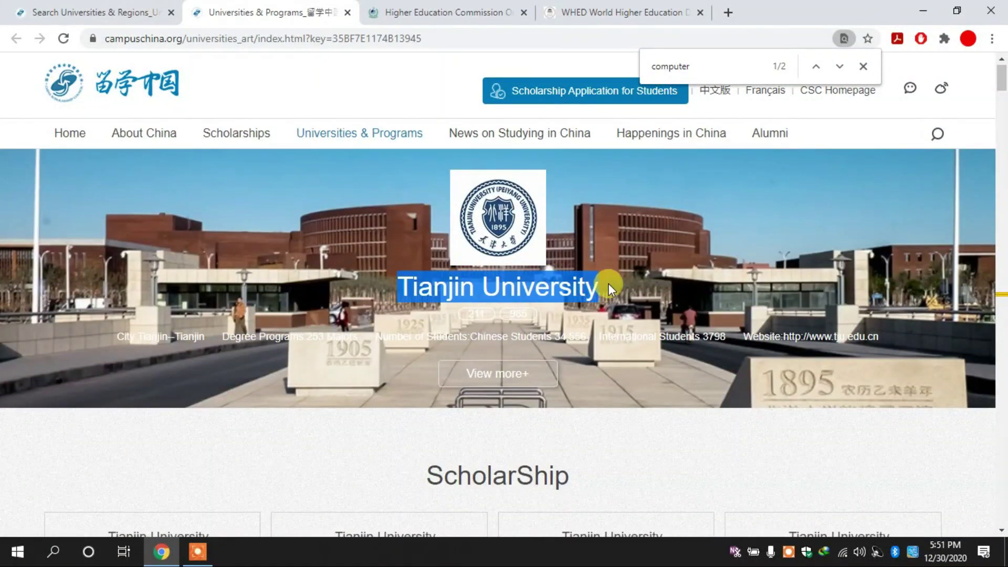
{"action": "left_click", "coordinate": [709, 8]}
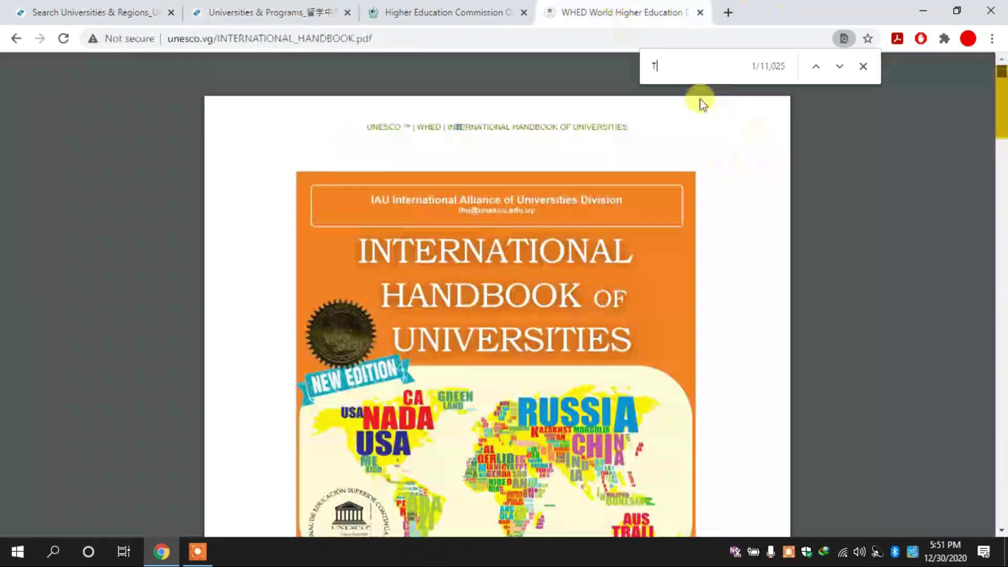
{"action": "type", "text": "Tianjin University"}
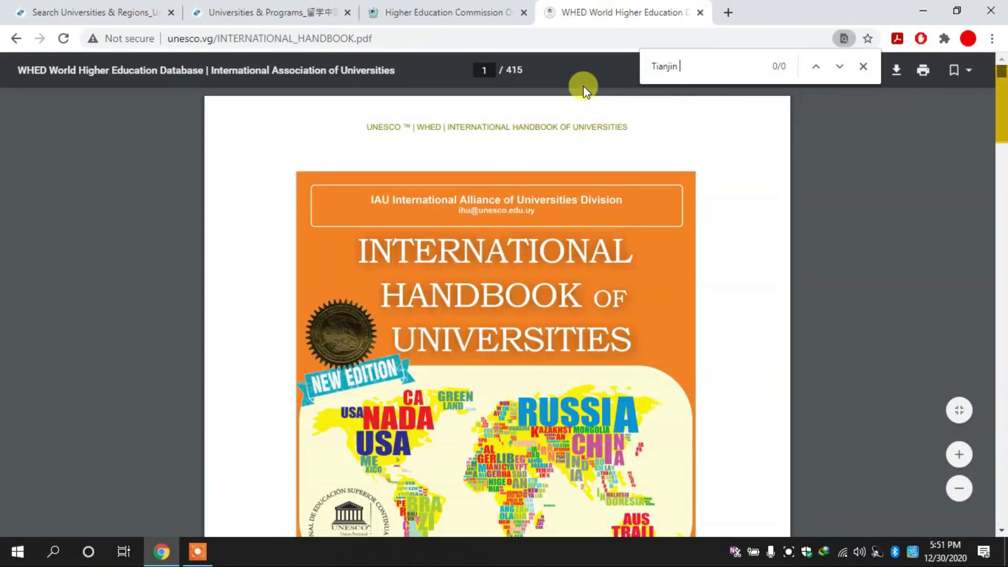
{"action": "key", "text": "BackSpace"}
{"action": "key", "text": "BackSpace"}
{"action": "key", "text": "BackSpace"}
{"action": "key", "text": "BackSpace"}
{"action": "key", "text": "BackSpace"}
{"action": "key", "text": "BackSpace"}
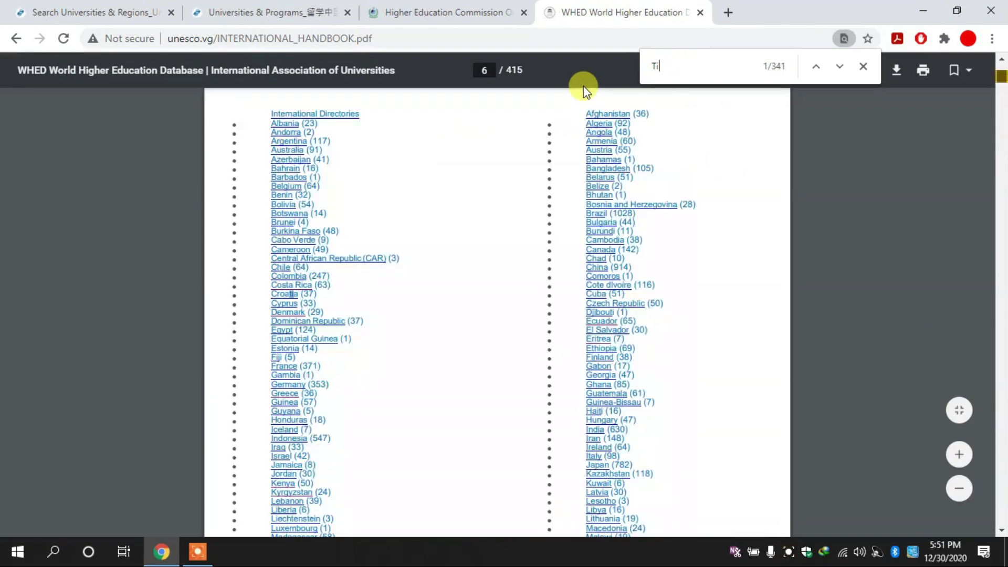
{"action": "key", "text": "BackSpace"}
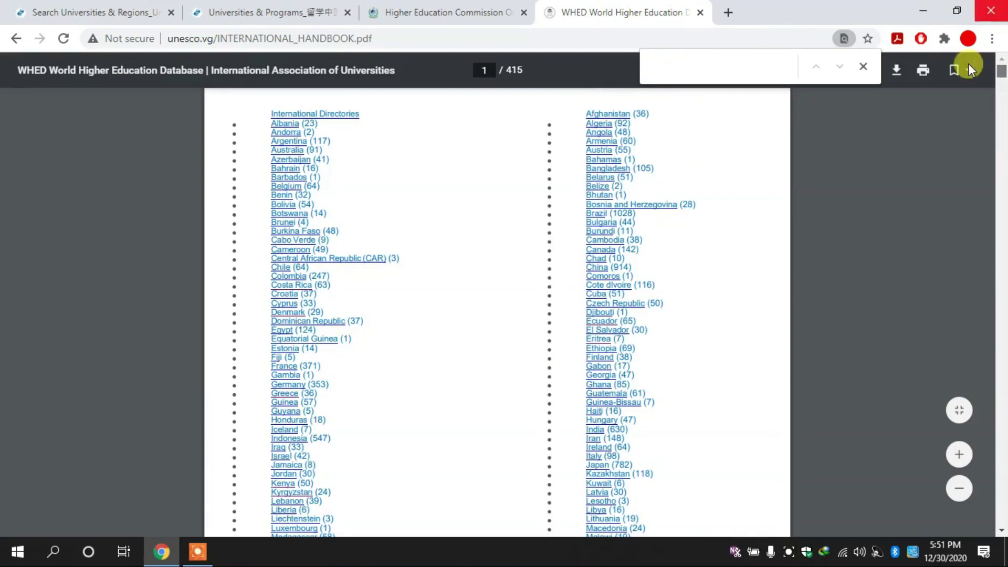
Close the find bar and scroll through the handbook's country directory.
{"action": "left_click", "coordinate": [866, 69]}
{"action": "left_click_drag", "start_coordinate": [1001, 73], "coordinate": [998, 121]}
{"action": "scroll", "coordinate": [998, 122], "scroll_direction": "down", "scroll_amount": 16}
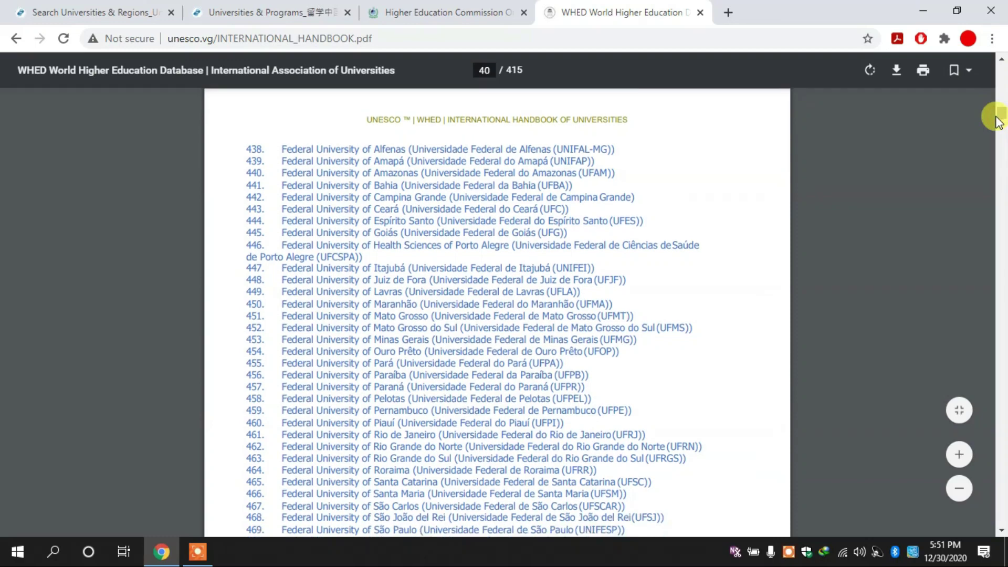
{"action": "scroll", "coordinate": [998, 122], "scroll_direction": "down", "scroll_amount": 20}
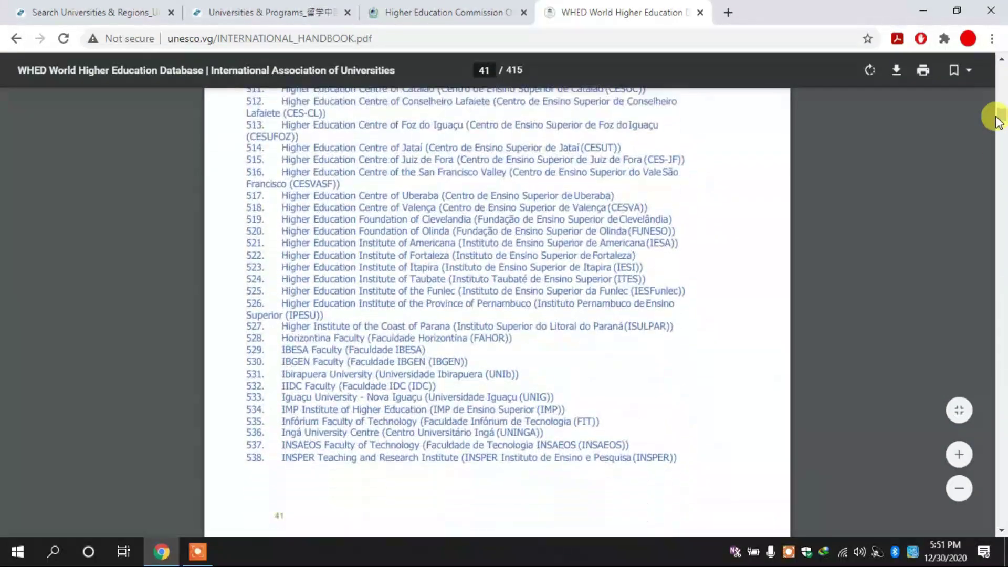
{"action": "scroll", "coordinate": [998, 121], "scroll_direction": "down", "scroll_amount": 18}
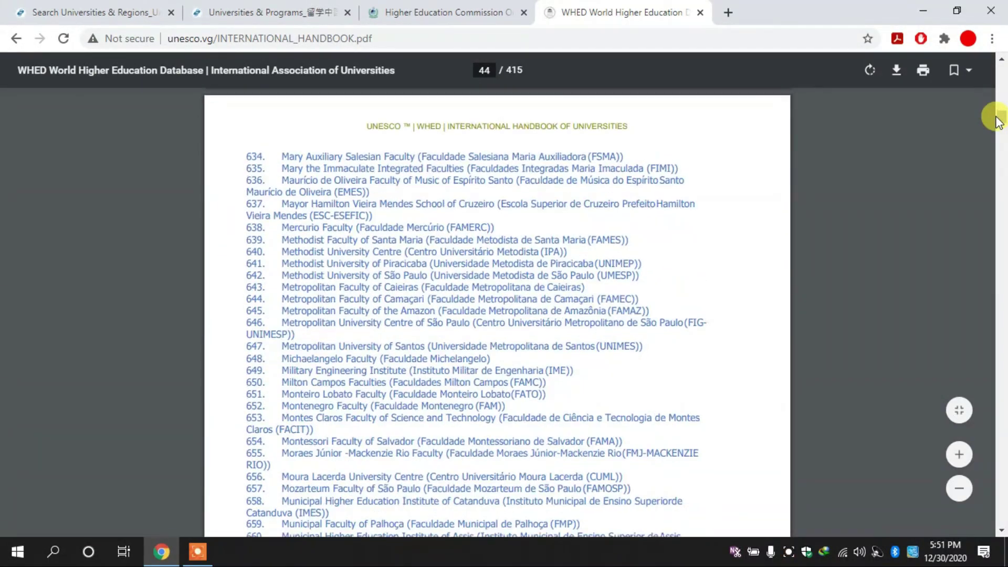
{"action": "scroll", "coordinate": [998, 122], "scroll_direction": "down", "scroll_amount": 18}
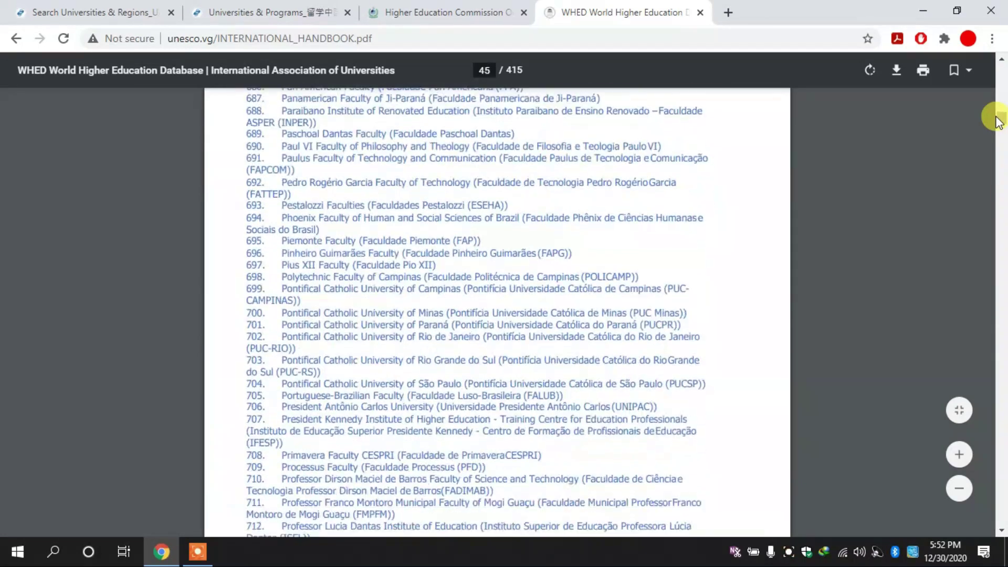
{"action": "scroll", "coordinate": [998, 122], "scroll_direction": "down", "scroll_amount": 3}
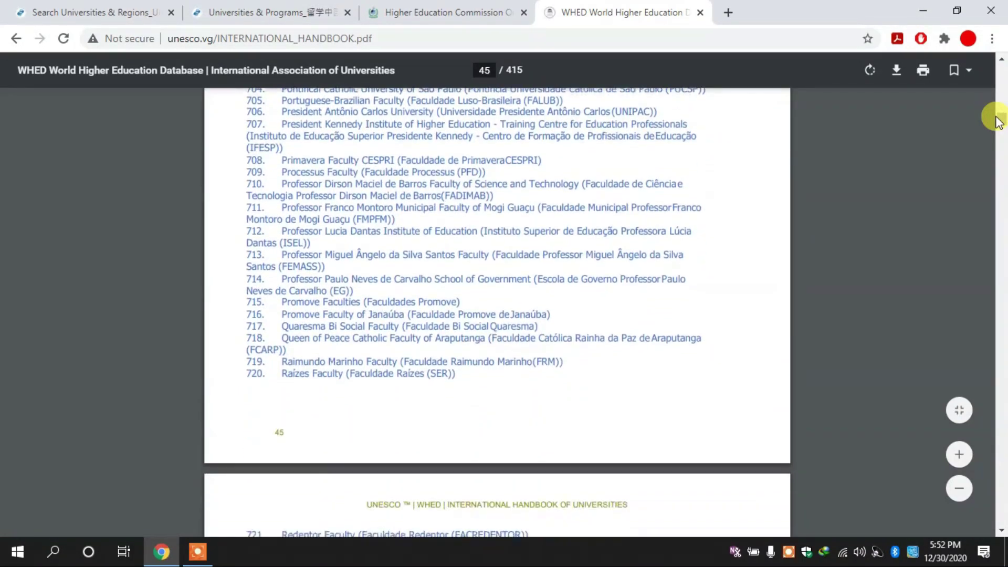
{"action": "scroll", "coordinate": [998, 121], "scroll_direction": "down", "scroll_amount": 10}
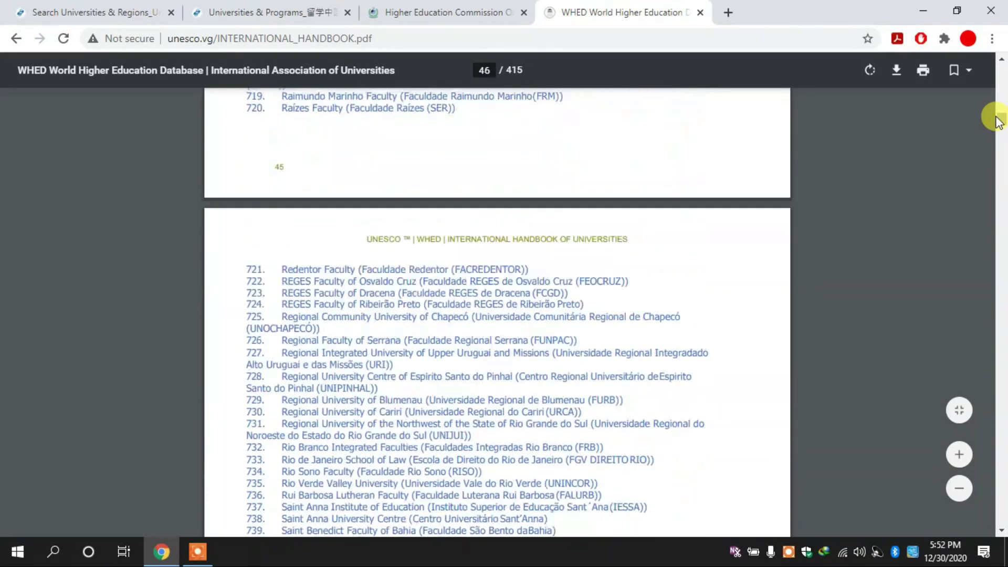
{"action": "scroll", "coordinate": [999, 122], "scroll_direction": "down", "scroll_amount": 20}
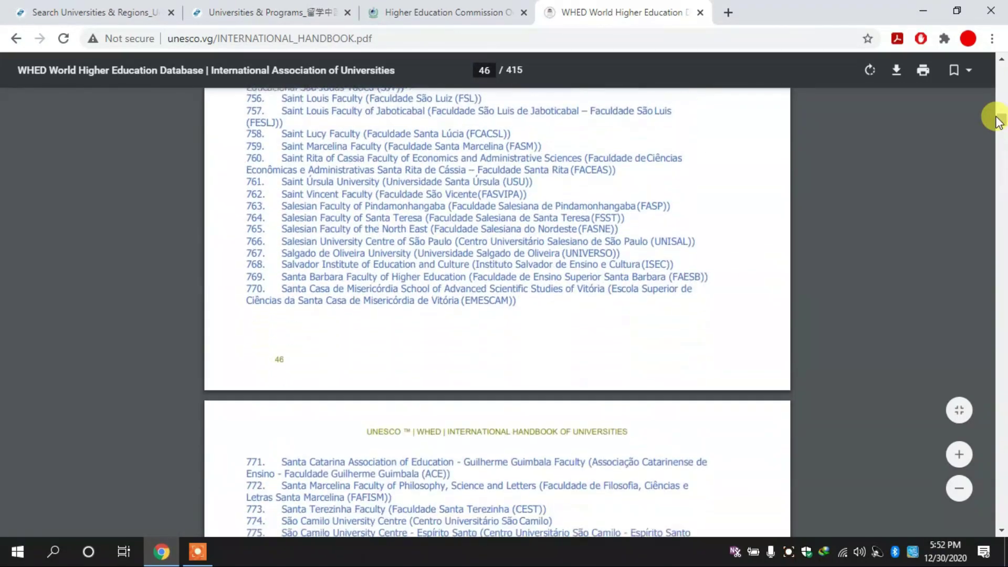
{"action": "scroll", "coordinate": [998, 122], "scroll_direction": "down", "scroll_amount": 10}
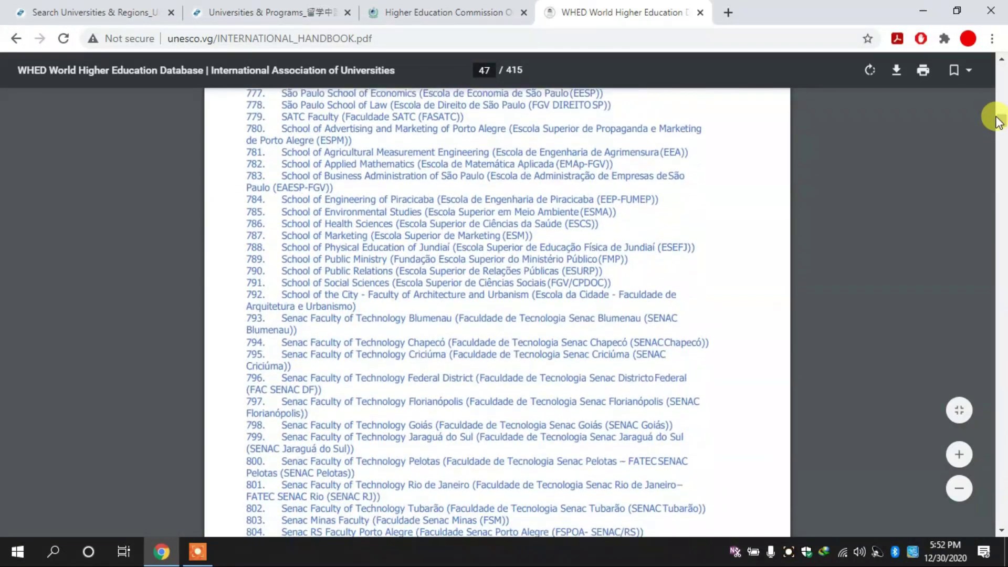
{"action": "scroll", "coordinate": [998, 122], "scroll_direction": "down", "scroll_amount": 19}
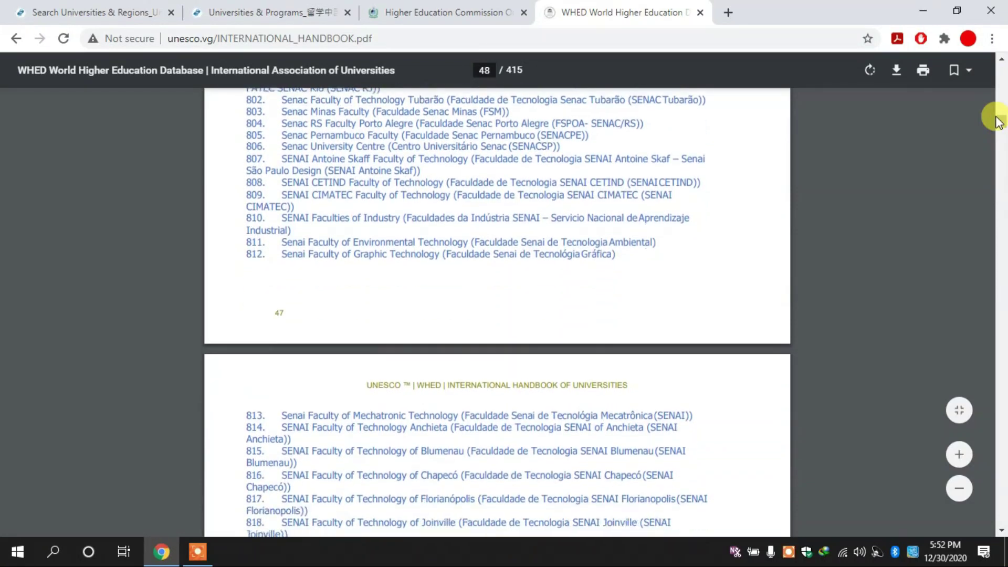
{"action": "scroll", "coordinate": [999, 122], "scroll_direction": "down", "scroll_amount": 15}
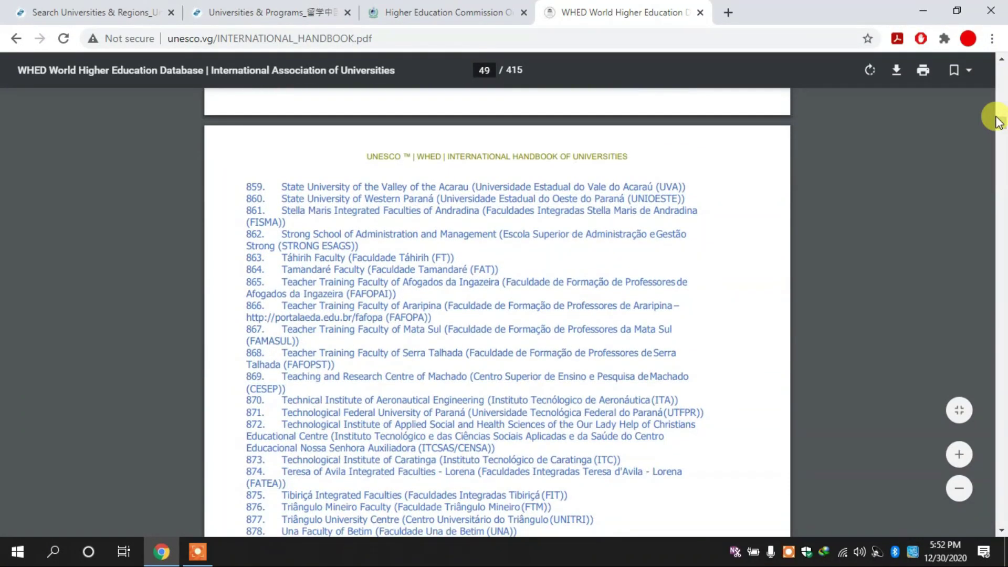
{"action": "scroll", "coordinate": [998, 122], "scroll_direction": "down", "scroll_amount": 7}
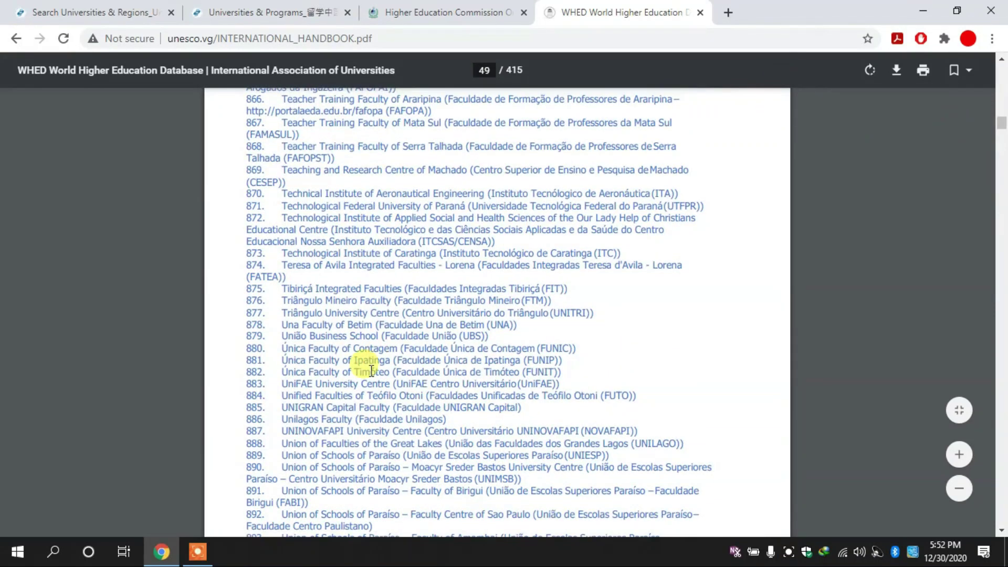
{"action": "scroll", "coordinate": [371, 370], "scroll_direction": "up", "scroll_amount": 5}
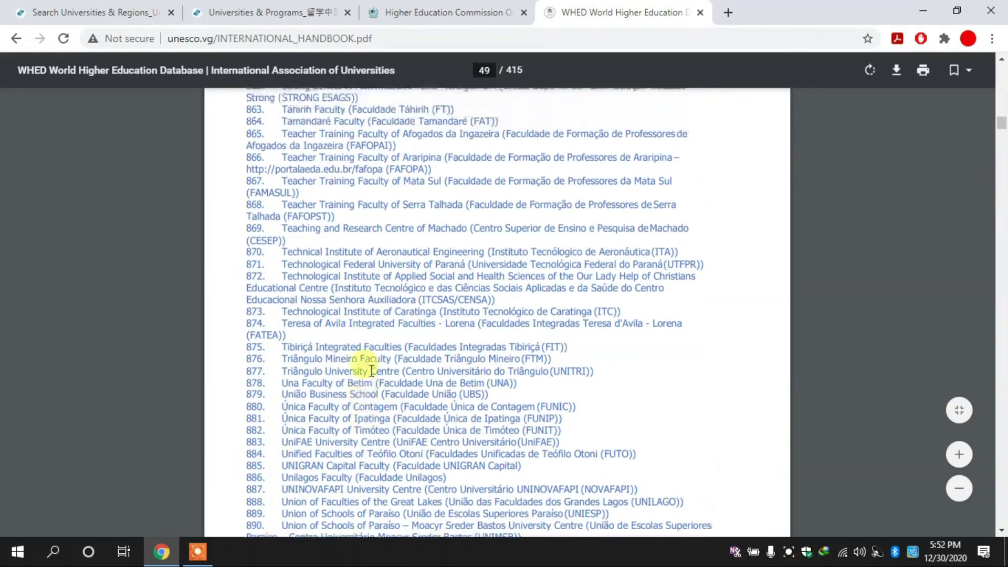
{"action": "scroll", "coordinate": [371, 371], "scroll_direction": "down", "scroll_amount": 18}
{"action": "scroll", "coordinate": [371, 370], "scroll_direction": "up", "scroll_amount": 3}
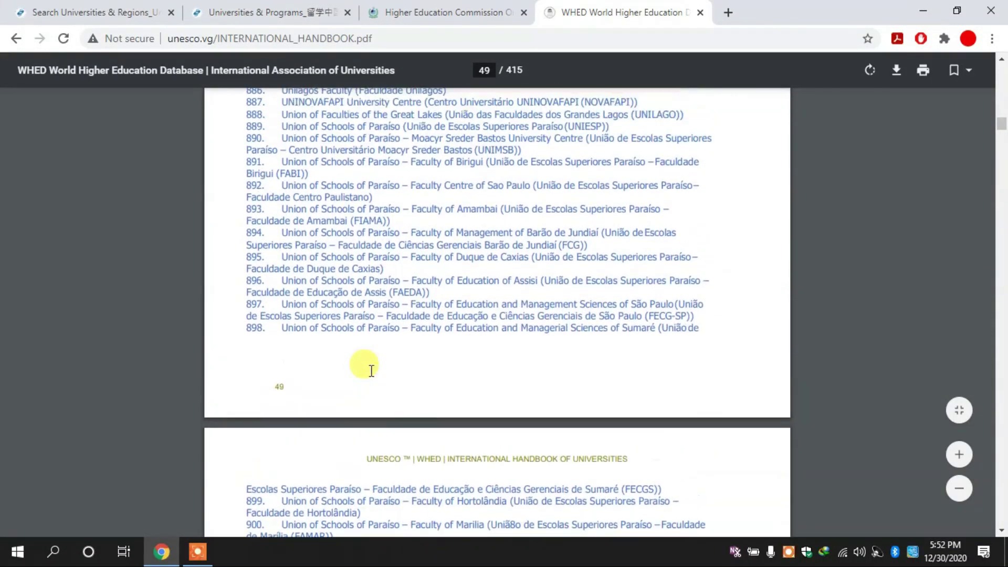
{"action": "scroll", "coordinate": [1003, 122], "scroll_direction": "up", "scroll_amount": 20}
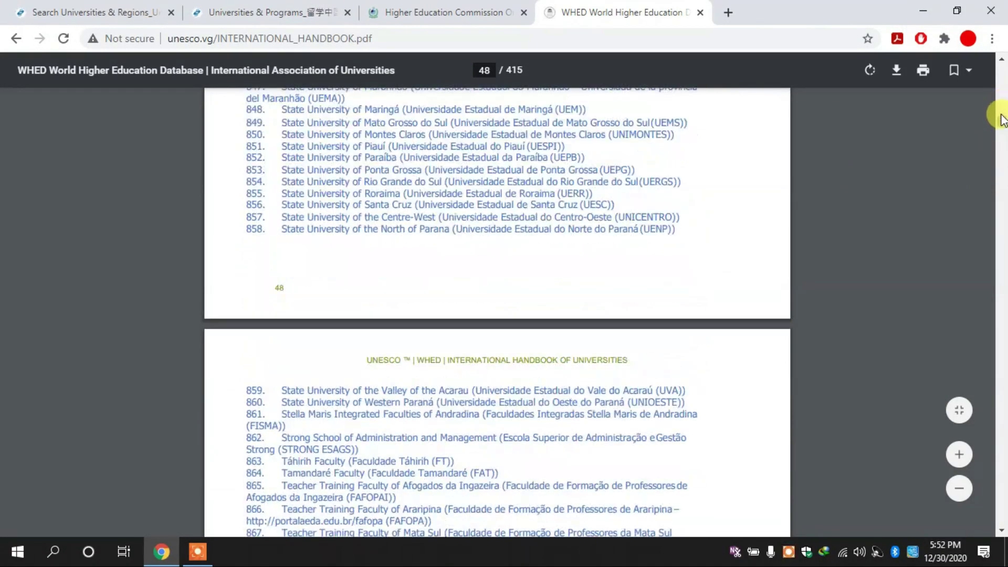
Search the handbook for 'jin', select the Tianjin University (TU) entry 739, and return to the HEC form.
{"action": "key", "text": "ctrl+f"}
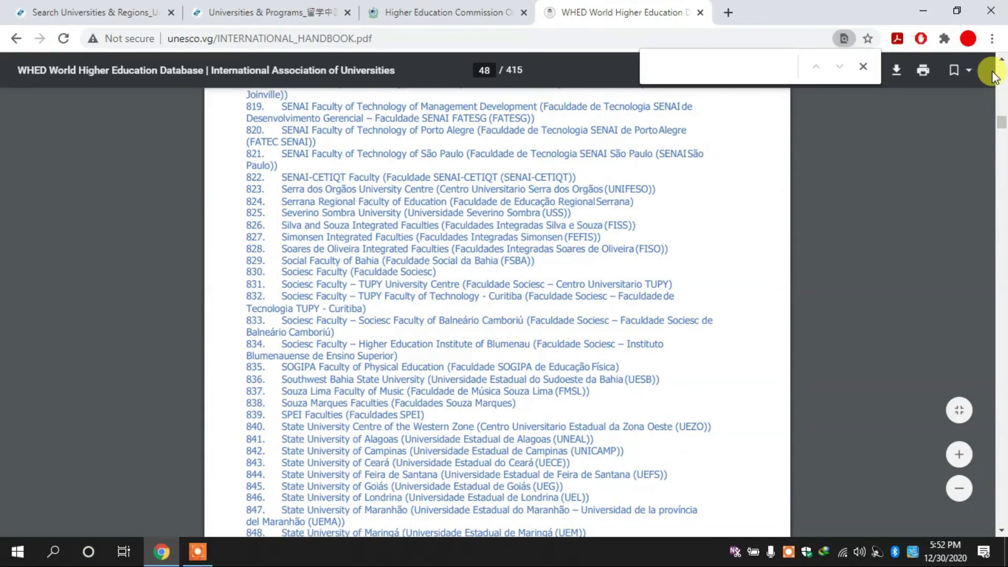
{"action": "type", "text": "jin"}
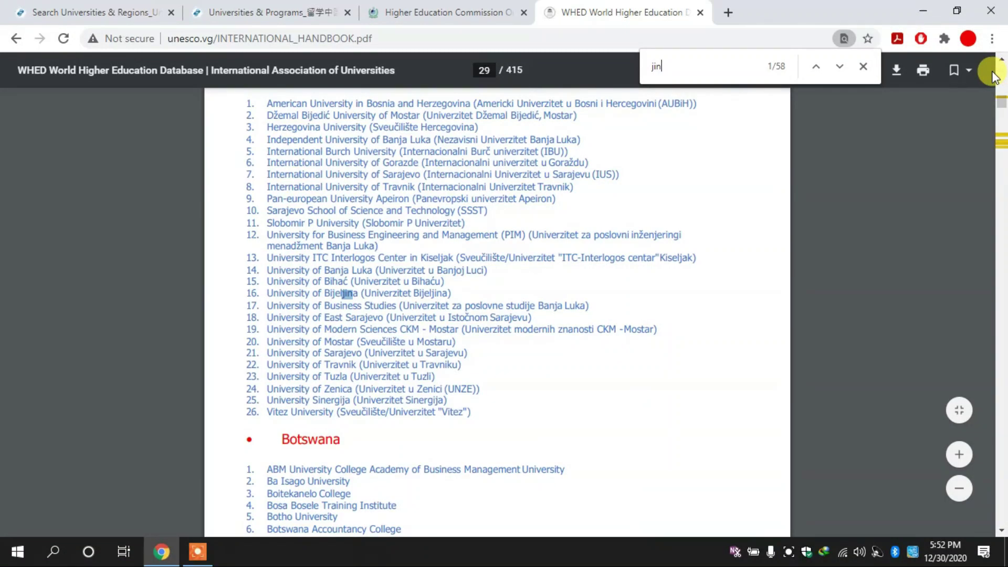
{"action": "key", "text": "Return"}
{"action": "key", "text": "Return"}
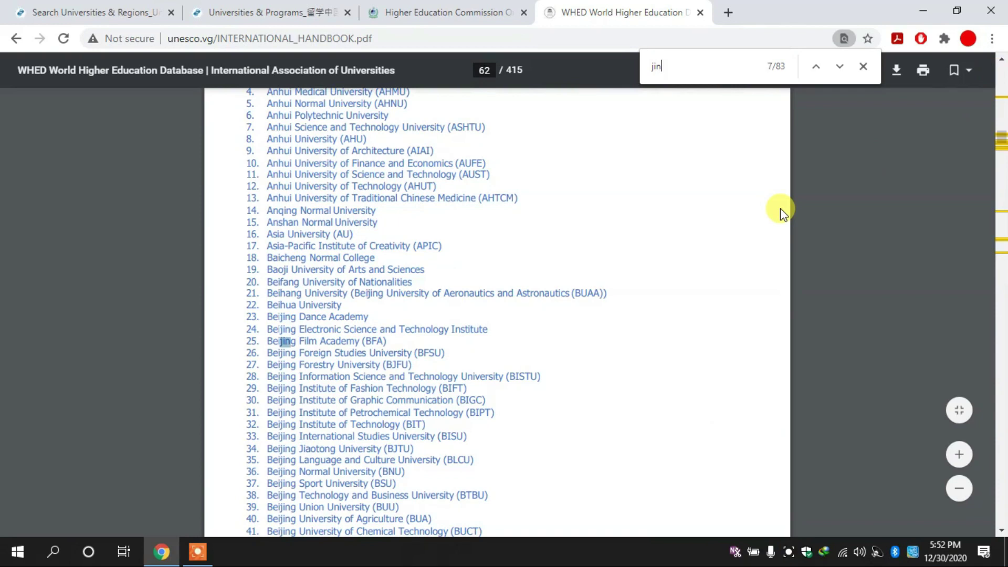
{"action": "key", "text": "Return"}
{"action": "key", "text": "Return"}
{"action": "key", "text": "Return"}
{"action": "key", "text": "Return"}
{"action": "key", "text": "Return"}
{"action": "key", "text": "Return"}
{"action": "key", "text": "Return"}
{"action": "key", "text": "Return"}
{"action": "key", "text": "Return"}
{"action": "key", "text": "Return"}
{"action": "key", "text": "Return"}
{"action": "key", "text": "Return"}
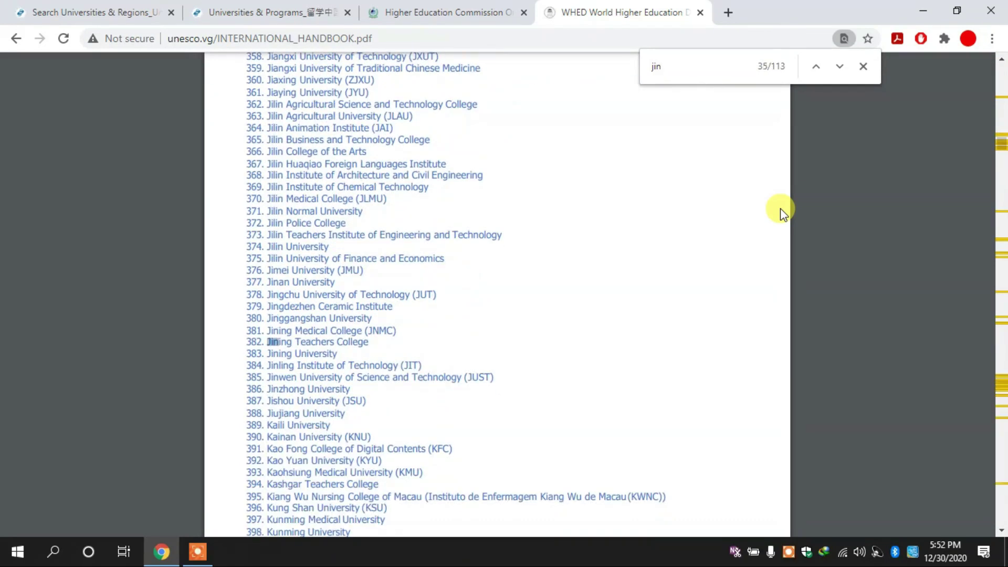
{"action": "key", "text": "Return"}
{"action": "key", "text": "Return"}
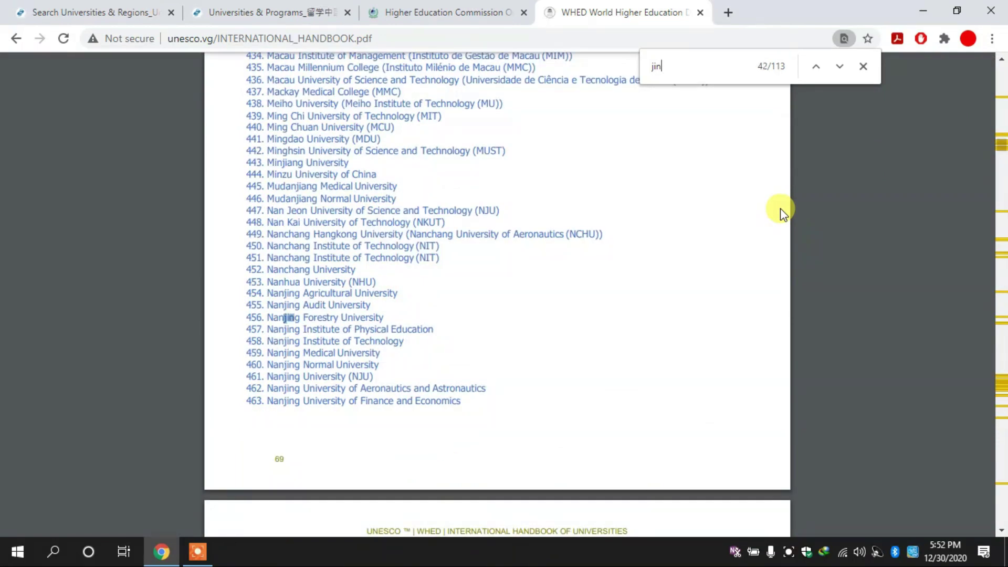
{"action": "key", "text": "Return"}
{"action": "key", "text": "Return"}
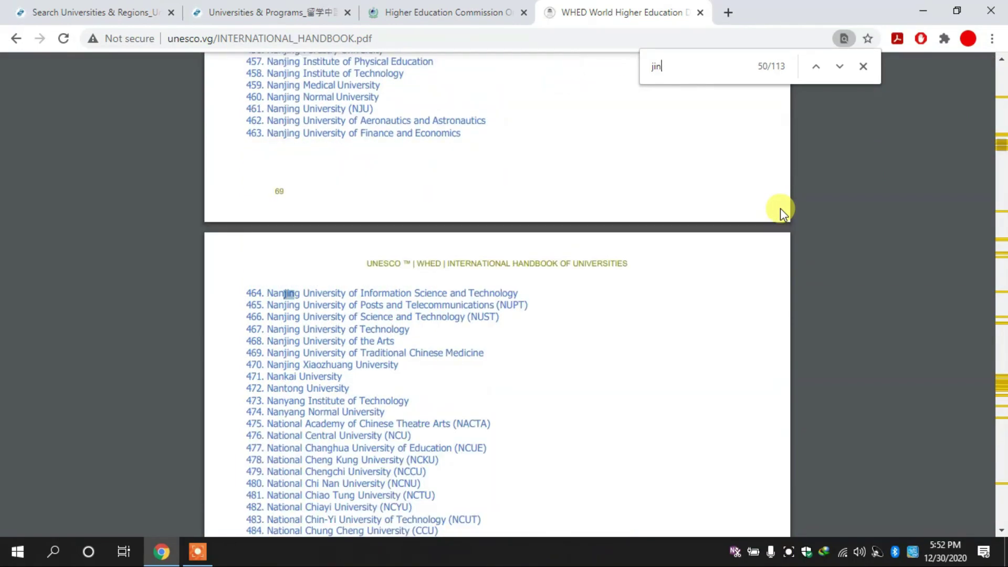
{"action": "key", "text": "Return"}
{"action": "key", "text": "Return"}
{"action": "key", "text": "Return"}
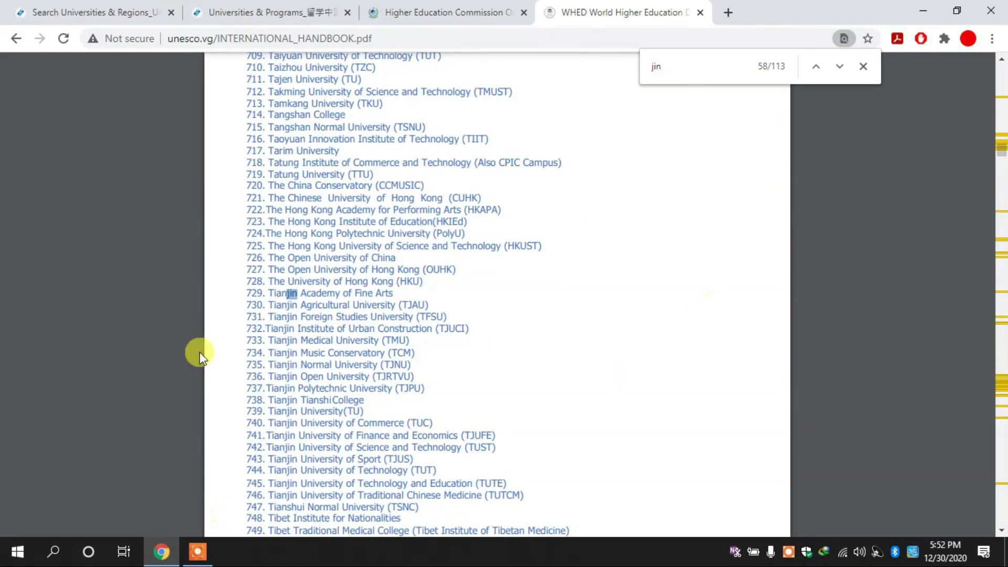
{"action": "triple_click", "coordinate": [294, 412]}
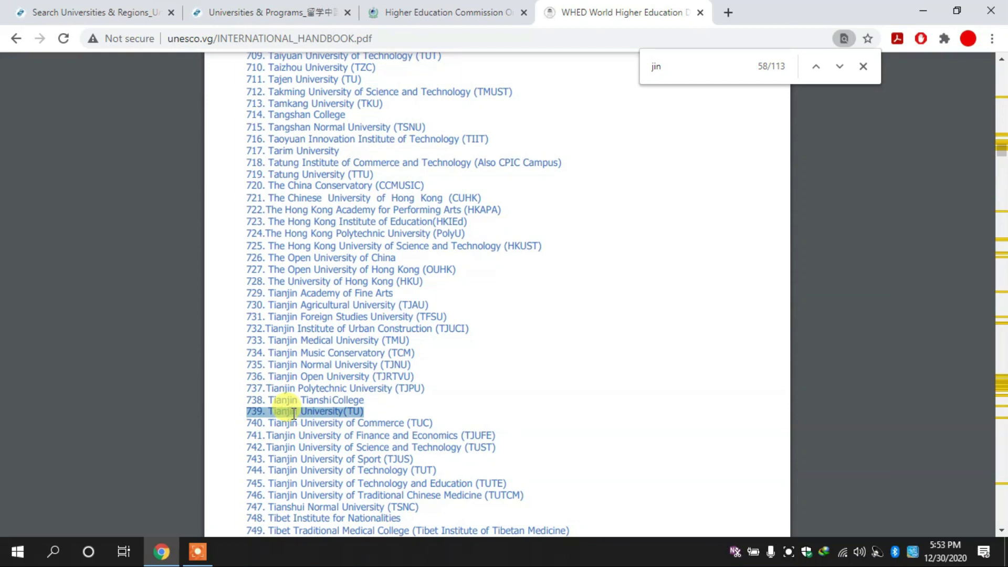
{"action": "left_click", "coordinate": [383, 11]}
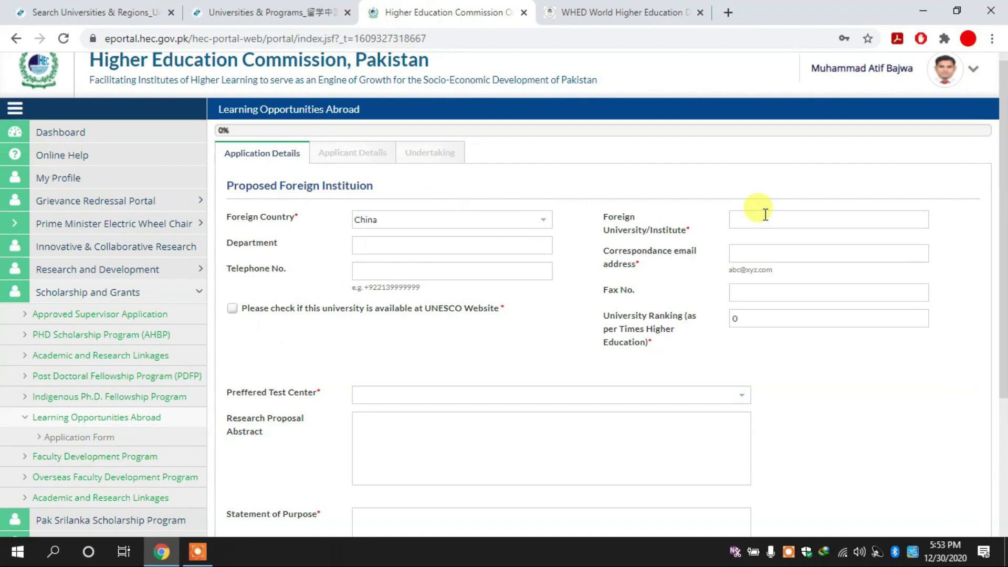
Enter 'Computer Science & Technology' as the department, correcting the misspelled 'Technlogy'.
{"action": "left_click", "coordinate": [400, 250]}
{"action": "type", "text": "Computer Science & Technlogy"}
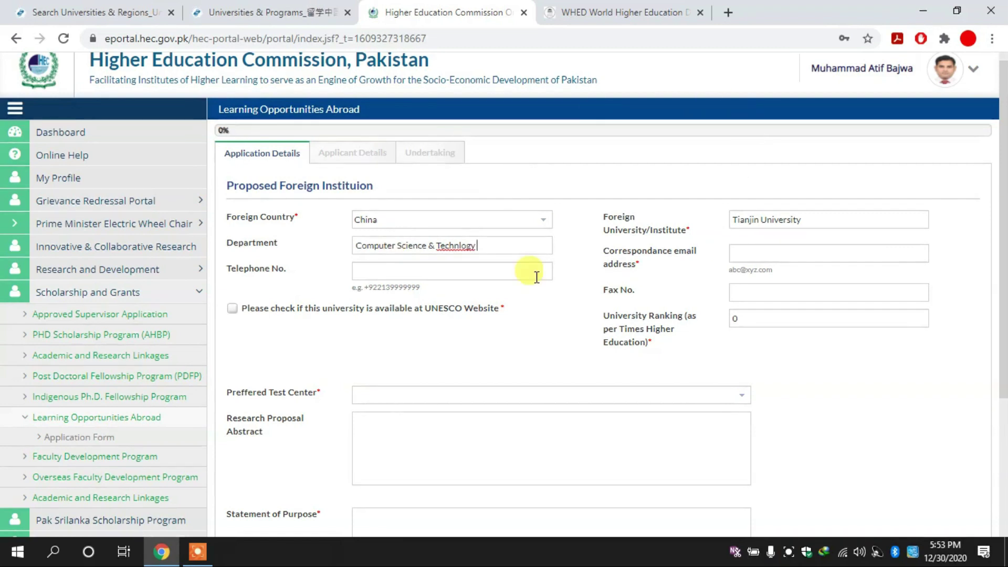
{"action": "right_click", "coordinate": [465, 245]}
{"action": "left_click", "coordinate": [504, 258]}
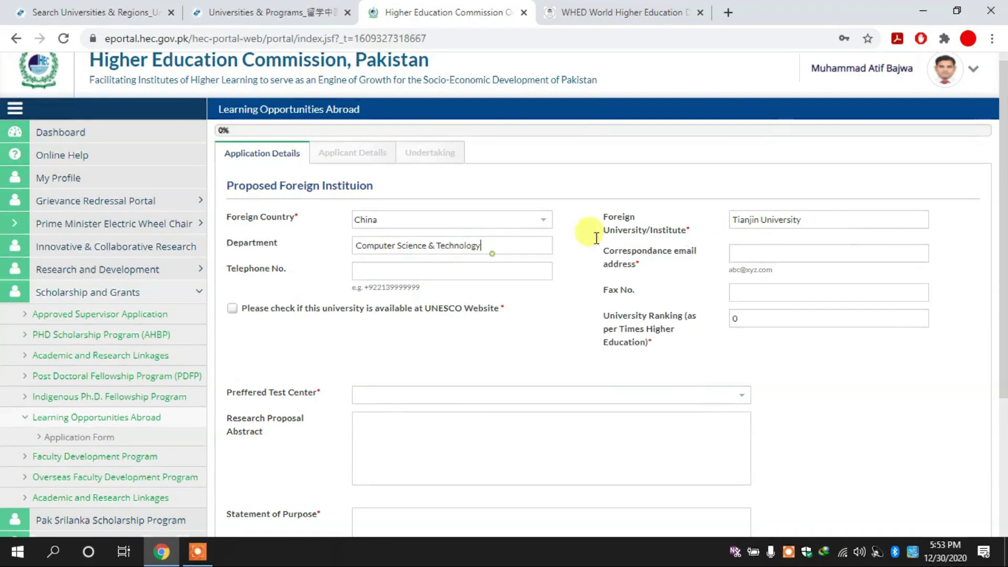
Focus the correspondence email field and switch back to the CampusChina Tianjin University page.
{"action": "left_click", "coordinate": [810, 254]}
{"action": "key", "text": "ctrl+Tab"}
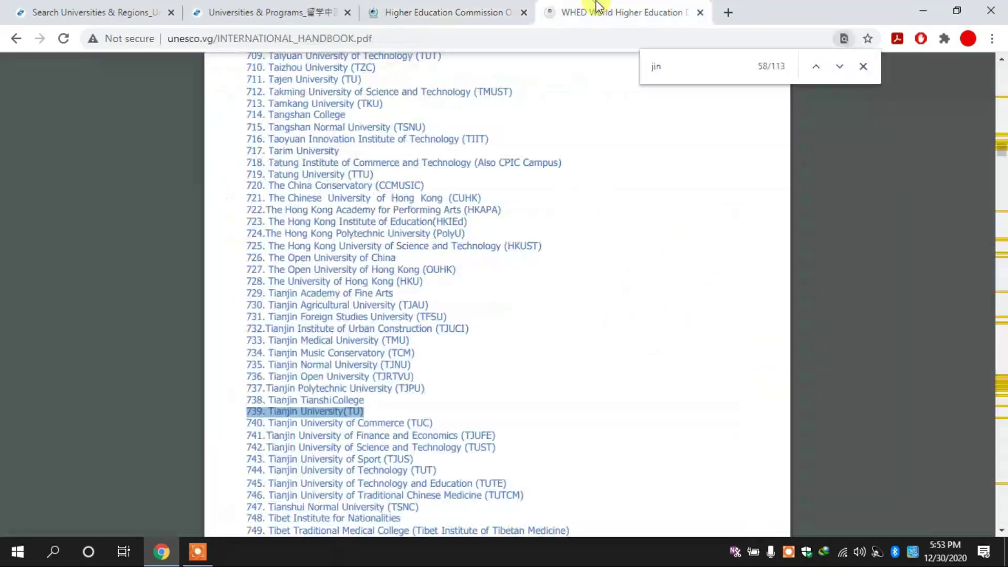
{"action": "left_click", "coordinate": [284, 10]}
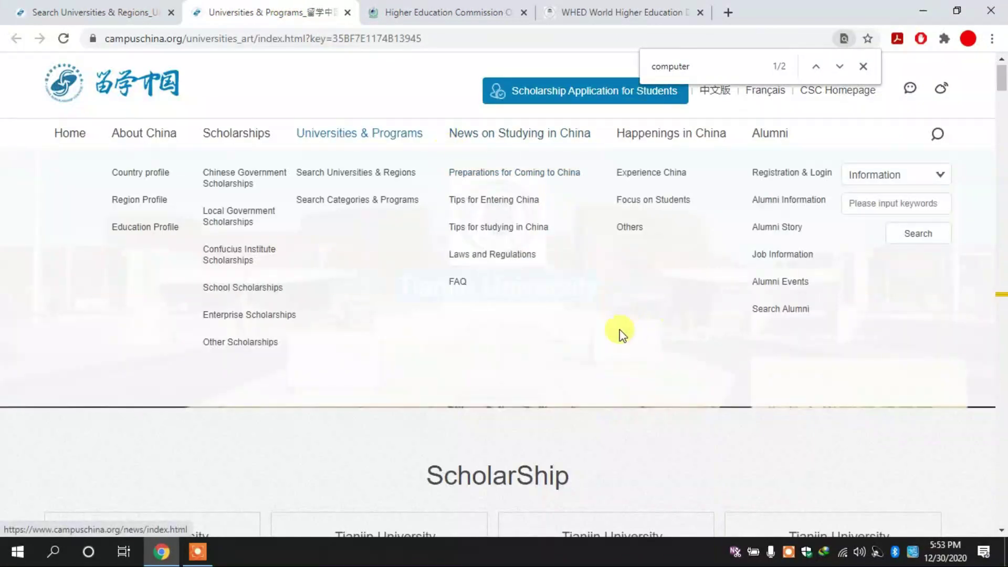
Google 'Tianjin University' from the CampusChina page and open the official tju.edu.cn website.
{"action": "right_click", "coordinate": [505, 271]}
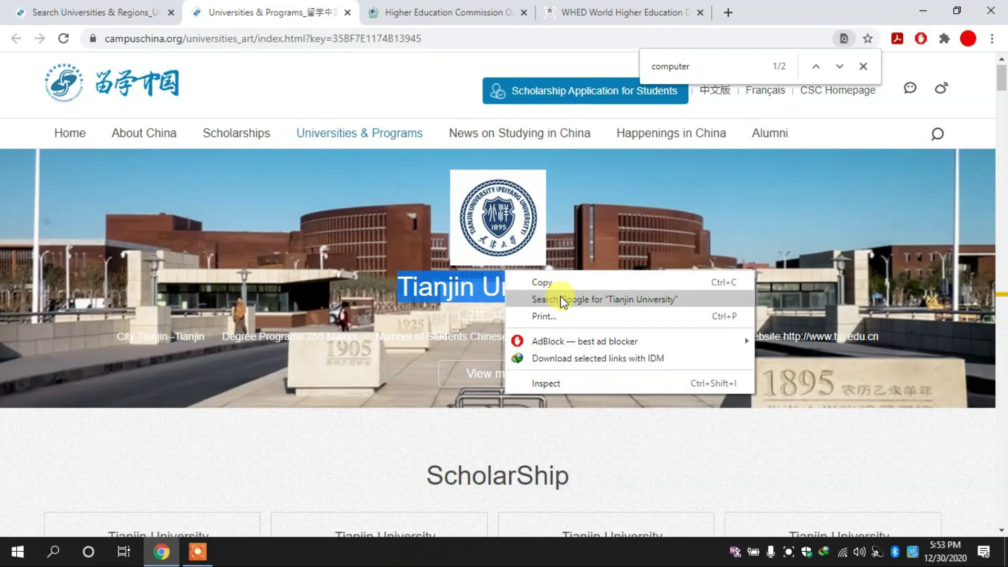
{"action": "left_click", "coordinate": [560, 296]}
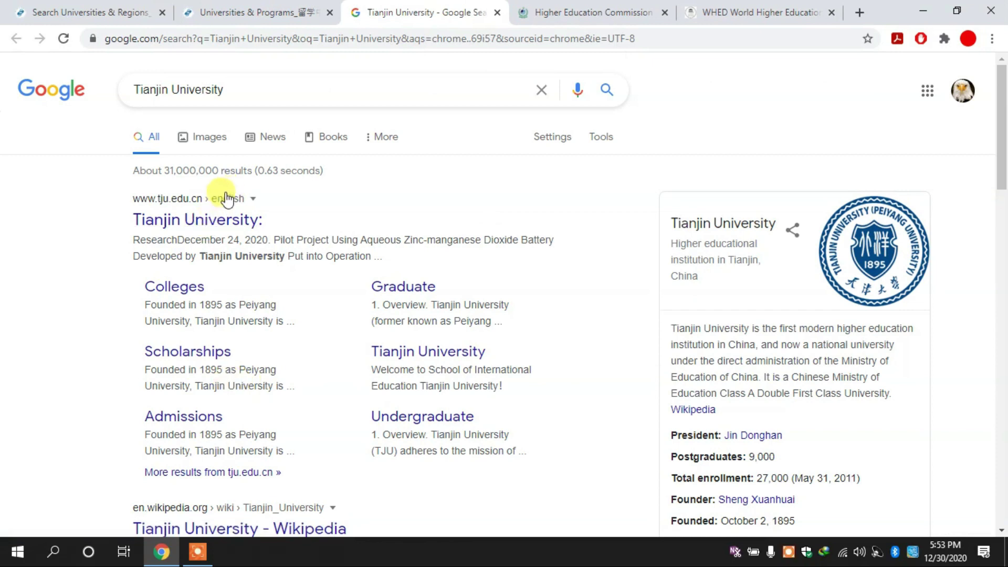
{"action": "left_click", "coordinate": [254, 86]}
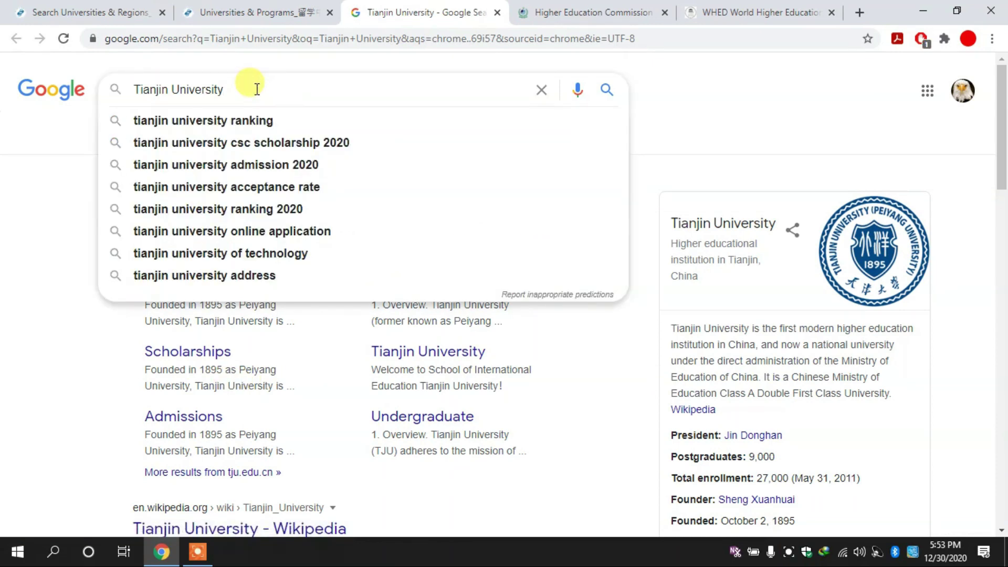
{"action": "left_click", "coordinate": [35, 356]}
{"action": "left_click", "coordinate": [218, 219]}
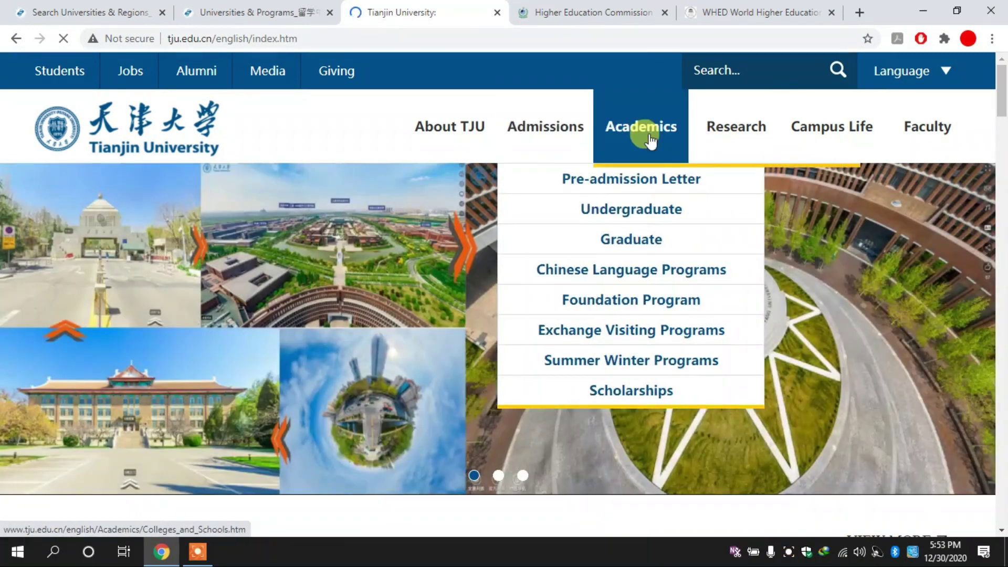
Browse the Tianjin University homepage and open its Media page.
{"action": "mouse_move", "coordinate": [650, 141]}
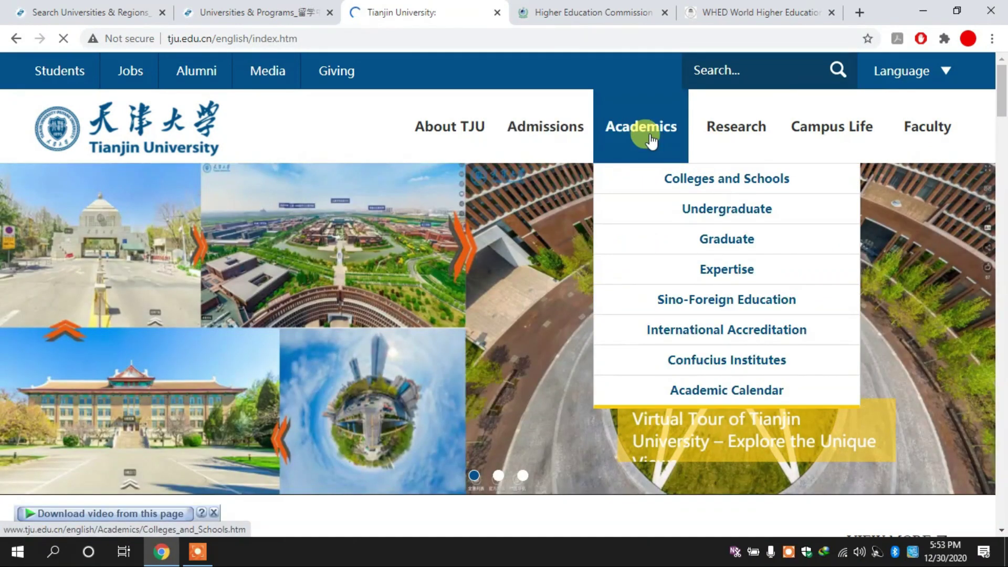
{"action": "mouse_move", "coordinate": [549, 132]}
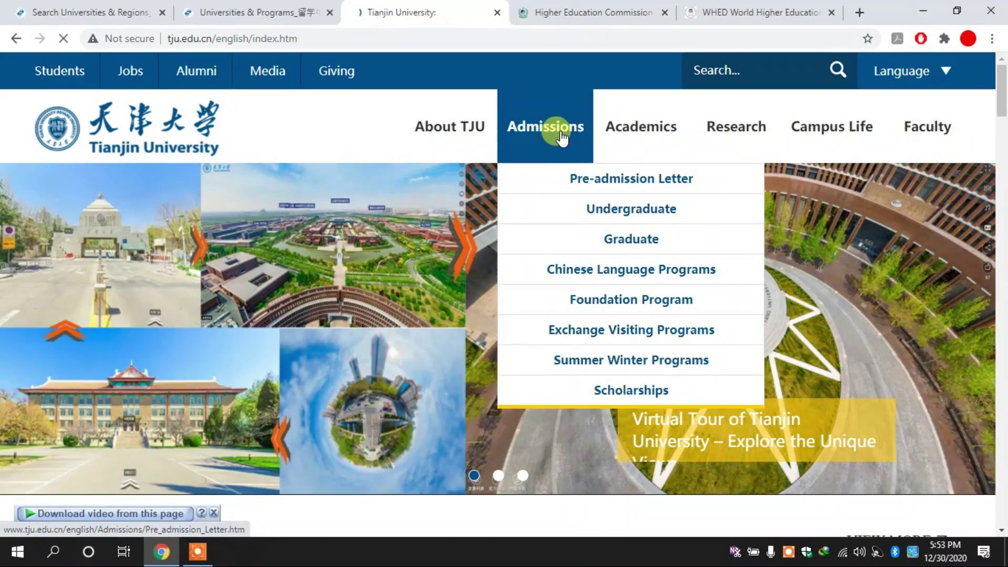
{"action": "scroll", "coordinate": [1000, 294], "scroll_direction": "down", "scroll_amount": 15}
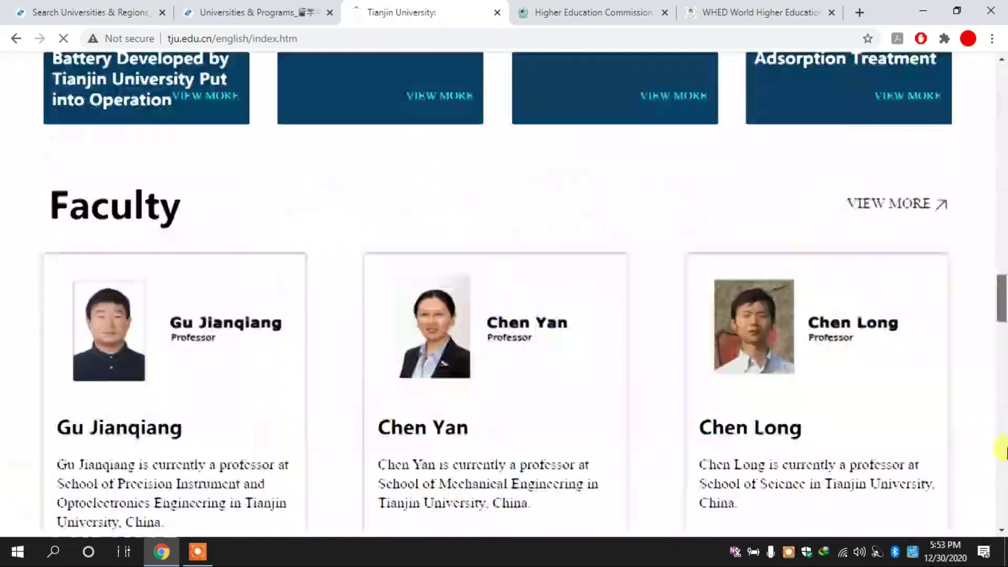
{"action": "scroll", "coordinate": [1003, 450], "scroll_direction": "down", "scroll_amount": 10}
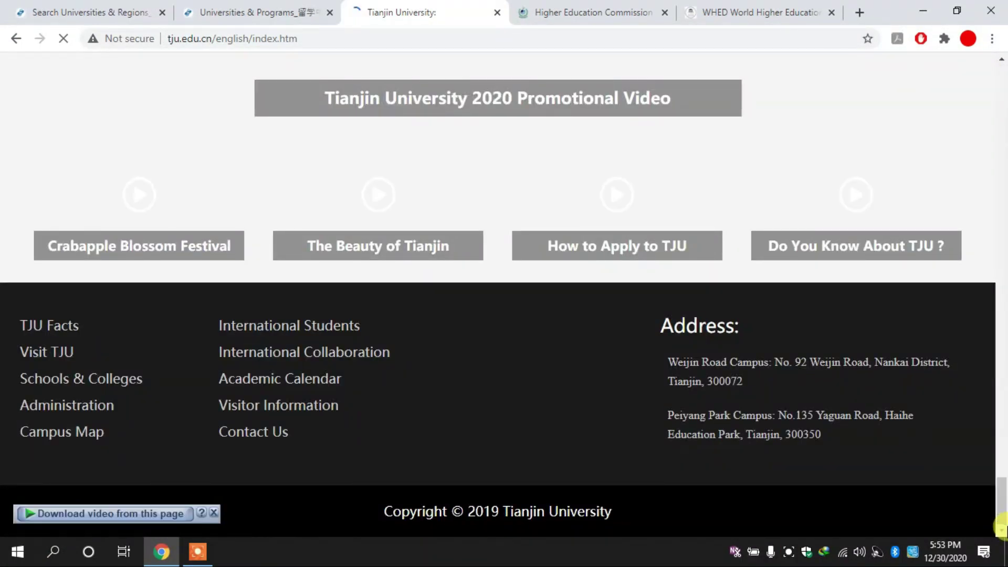
{"action": "left_click", "coordinate": [261, 436]}
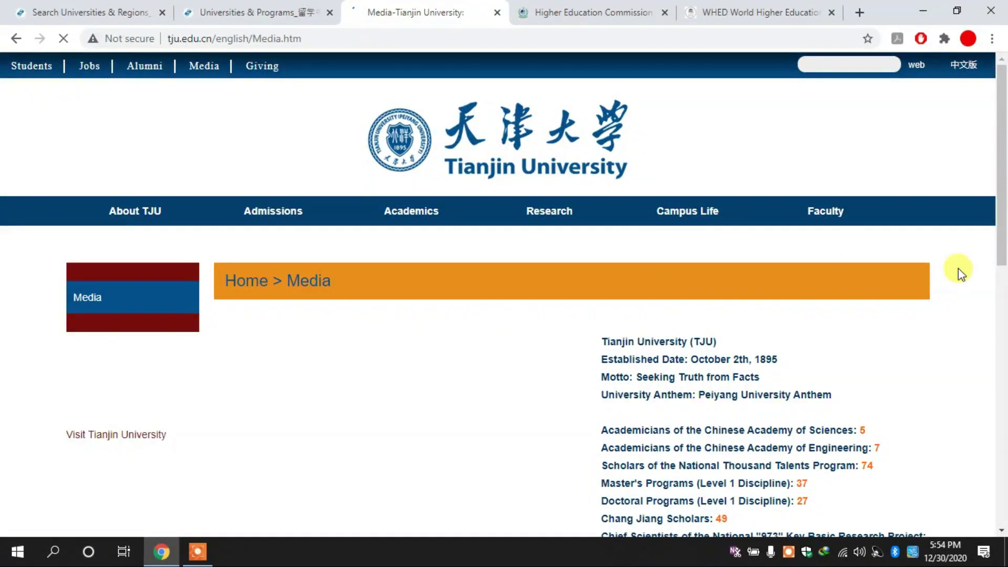
Open the Academics Colleges and Schools page, then start a new browser tab.
{"action": "left_click_drag", "start_coordinate": [1002, 183], "coordinate": [1006, 373]}
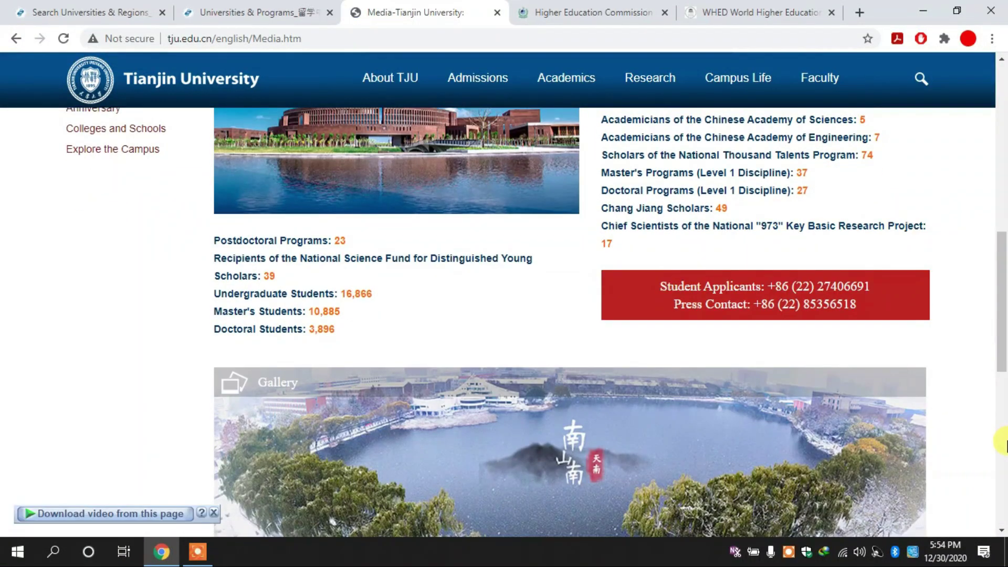
{"action": "left_click", "coordinate": [1004, 444]}
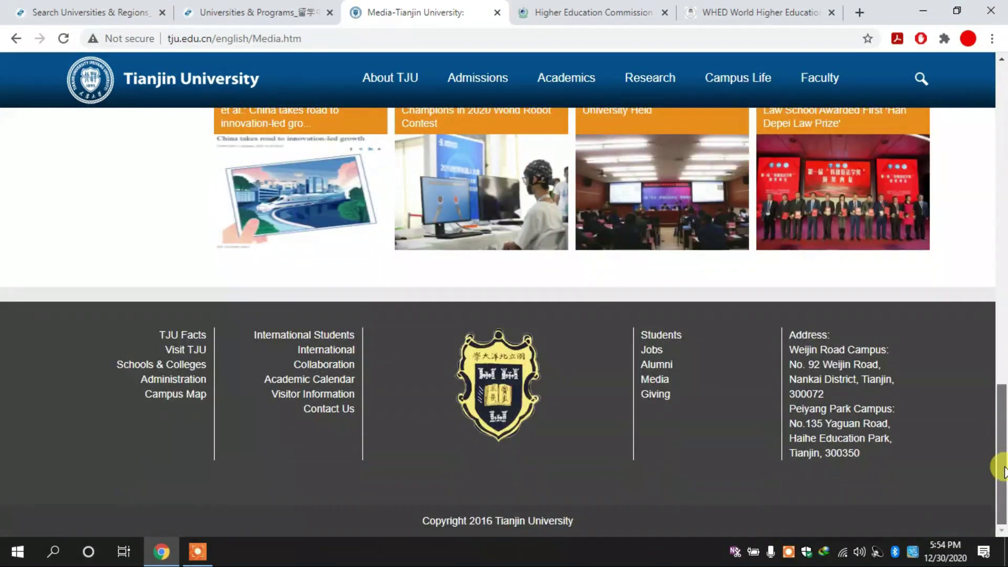
{"action": "left_click_drag", "start_coordinate": [1004, 469], "coordinate": [1004, 127]}
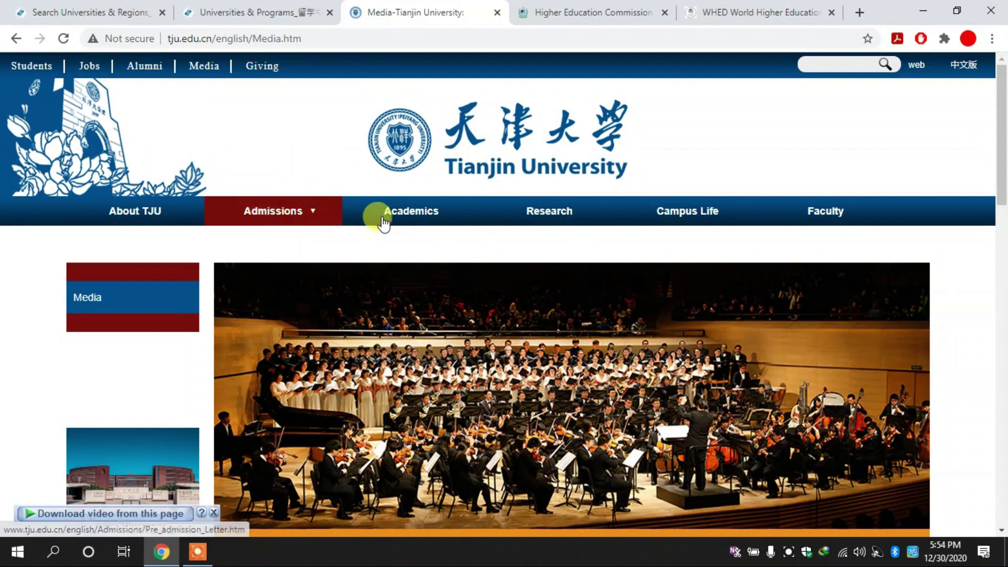
{"action": "left_click", "coordinate": [401, 218]}
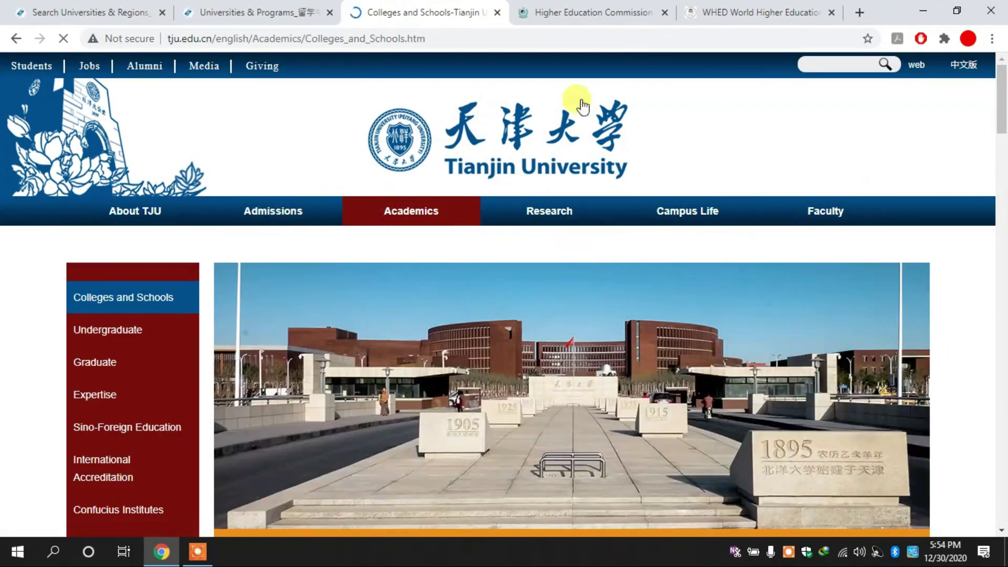
{"action": "left_click", "coordinate": [858, 8]}
Search 'Tianjin University email', open the International Cooperation FAQ, and select the cooperation office e-mail.
{"action": "type", "text": "Tianjin University "}
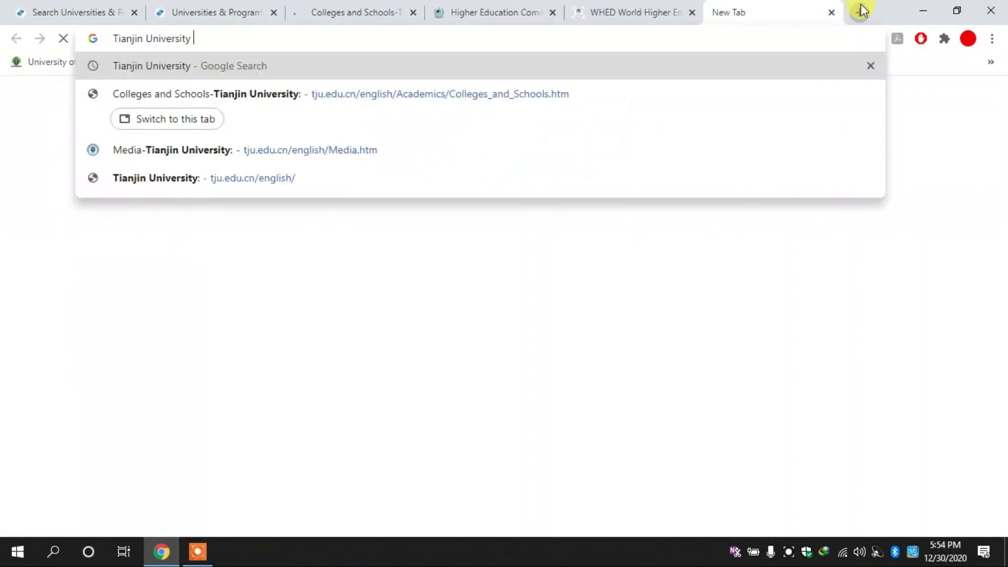
{"action": "type", "text": "email"}
{"action": "key", "text": "Return"}
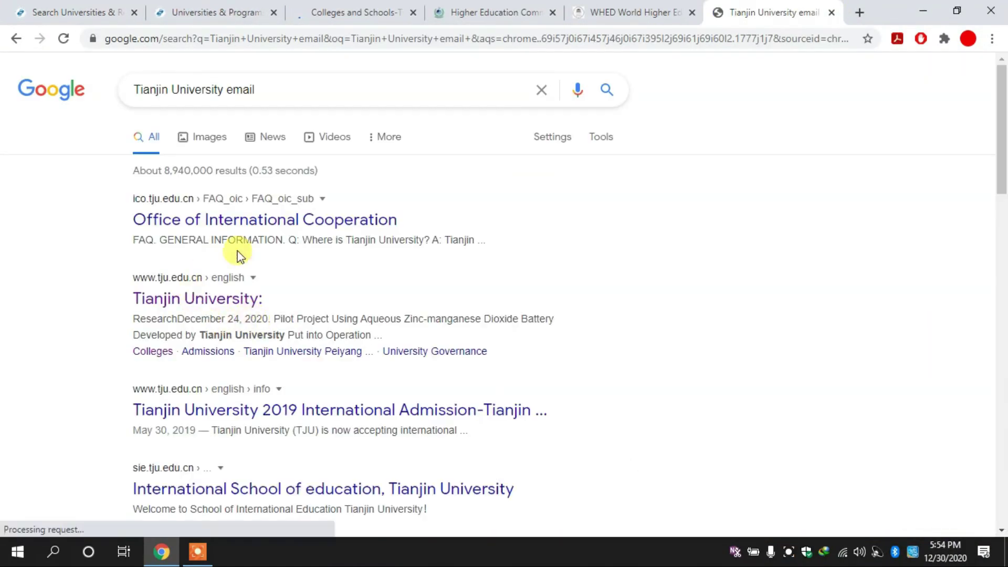
{"action": "left_click", "coordinate": [293, 224]}
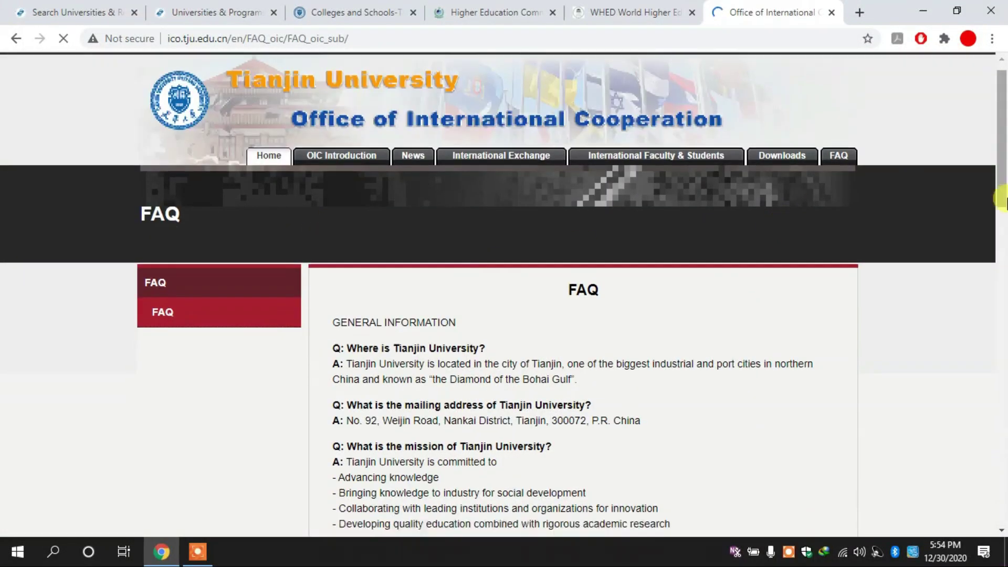
{"action": "left_click_drag", "start_coordinate": [1001, 198], "coordinate": [1003, 315]}
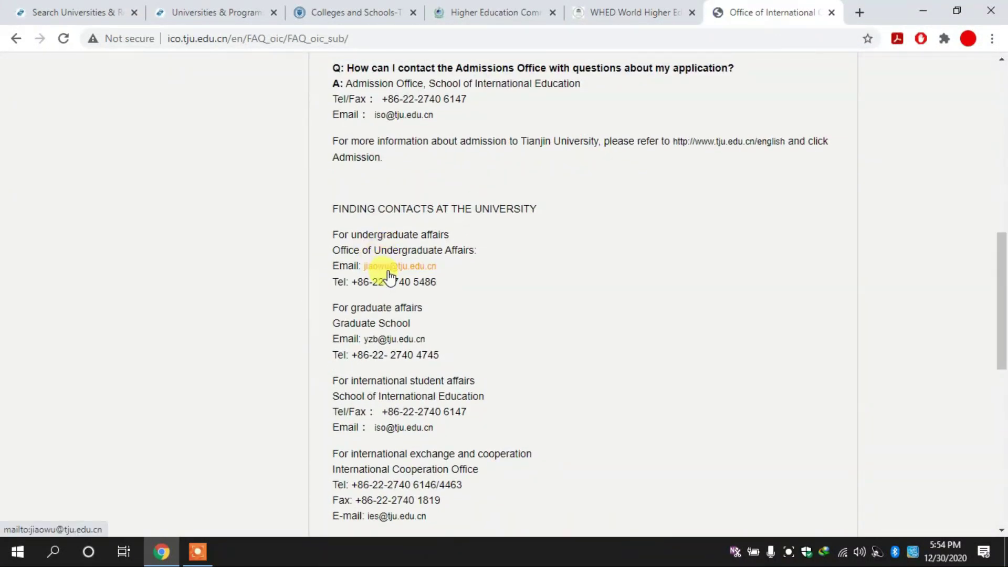
{"action": "scroll", "coordinate": [389, 276], "scroll_direction": "up", "scroll_amount": 1}
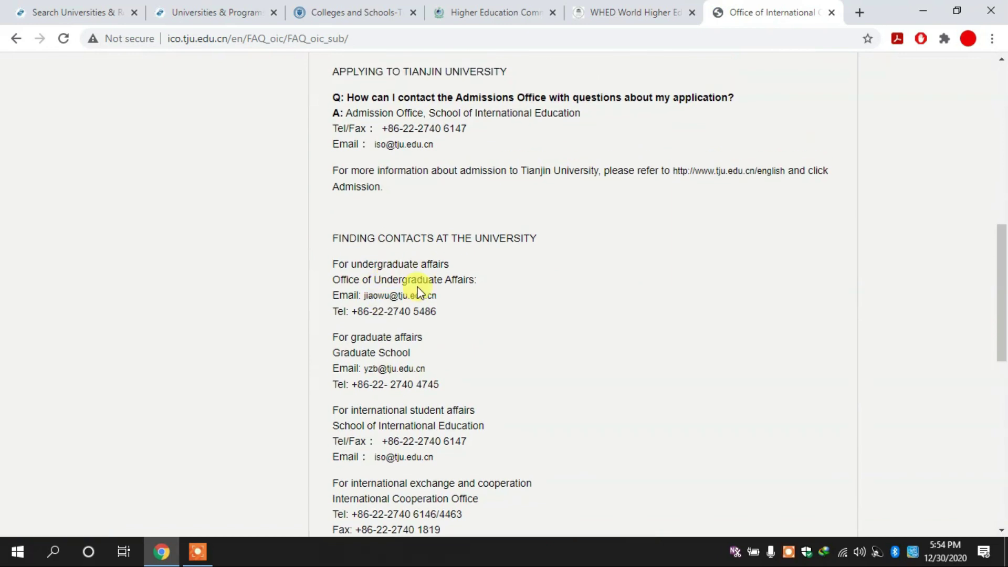
{"action": "scroll", "coordinate": [420, 292], "scroll_direction": "down", "scroll_amount": 3}
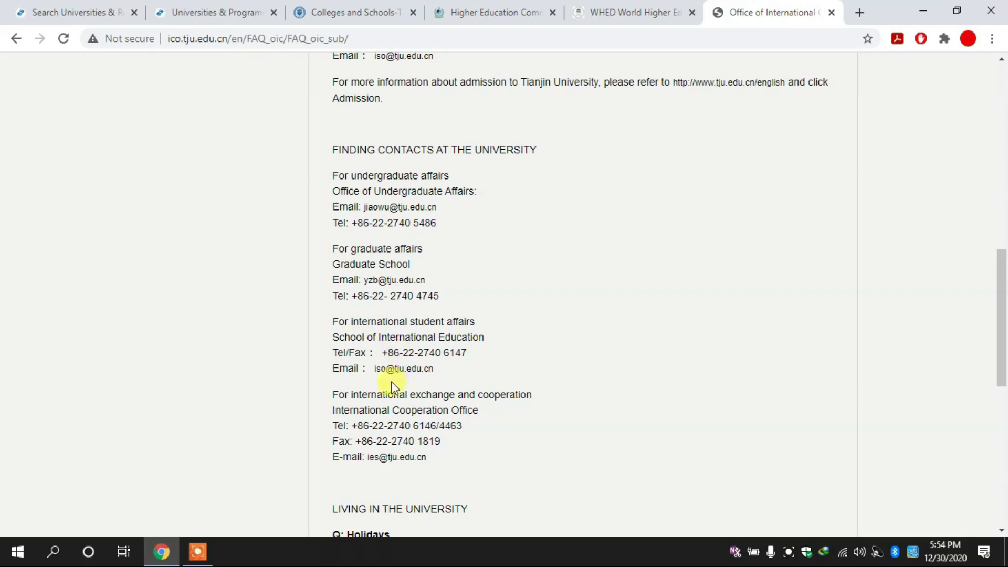
{"action": "scroll", "coordinate": [432, 393], "scroll_direction": "down", "scroll_amount": 2}
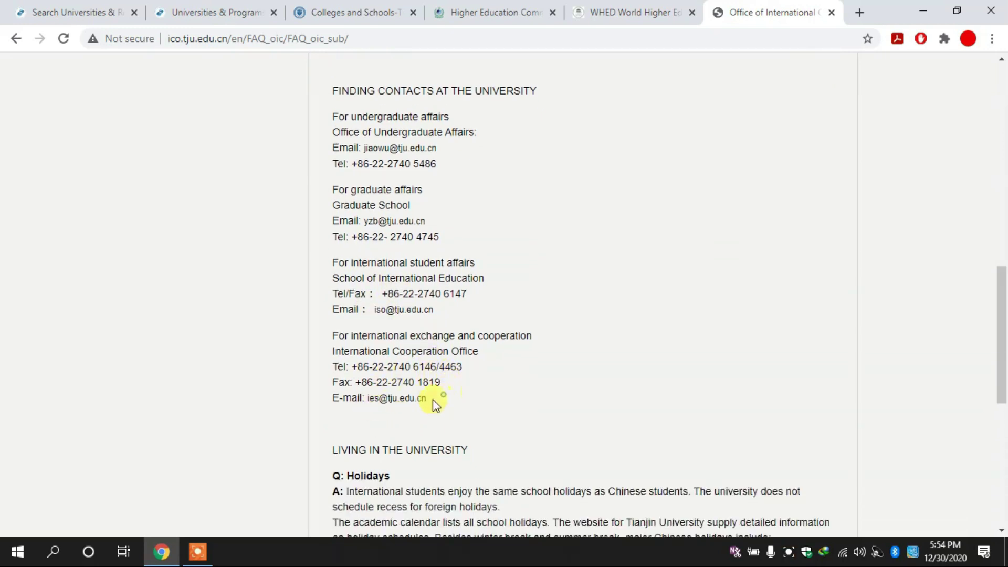
{"action": "left_click_drag", "start_coordinate": [433, 399], "coordinate": [382, 394]}
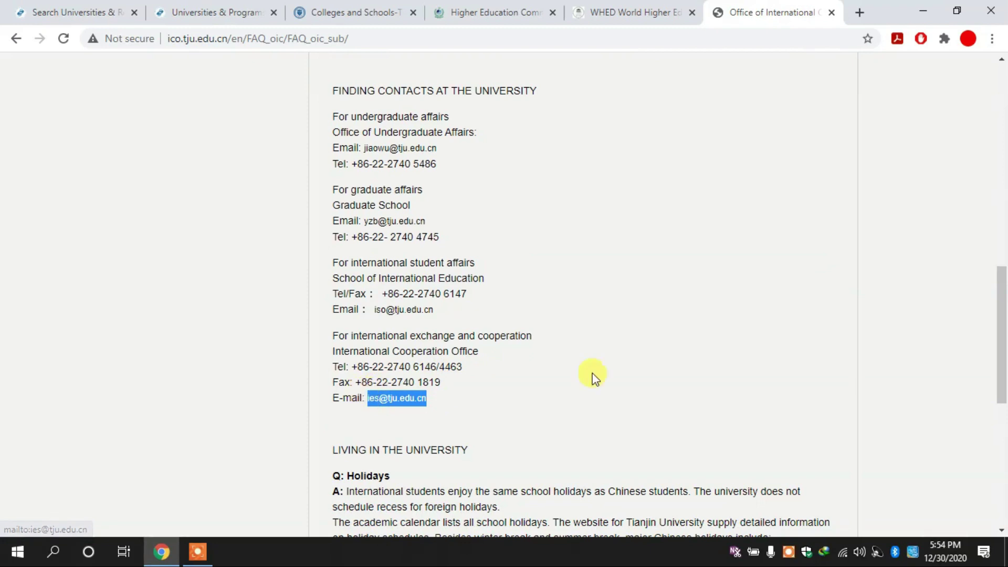
Fill the correspondence email with Tianjin University's international office address.
{"action": "left_click", "coordinate": [504, 12]}
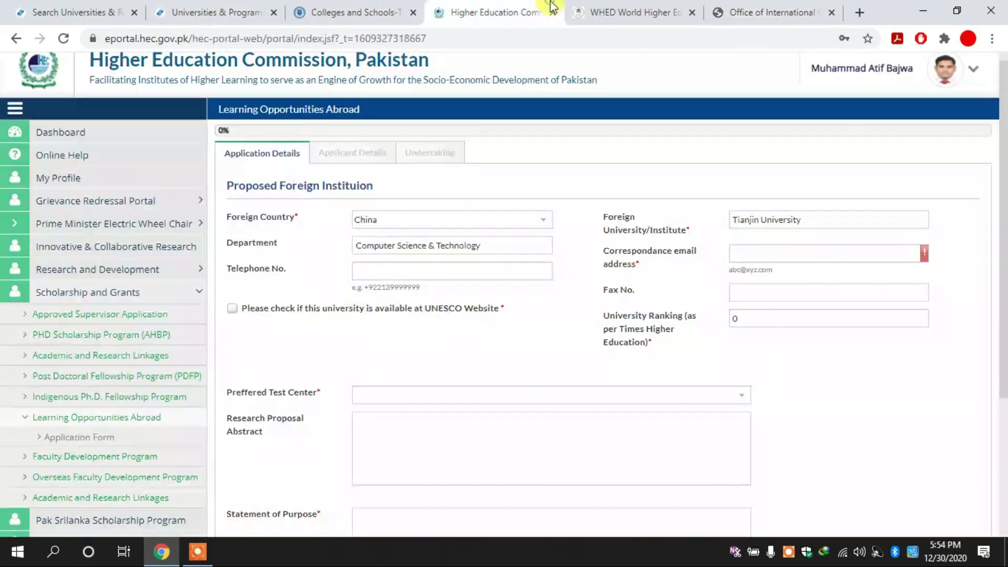
{"action": "left_click", "coordinate": [757, 253]}
{"action": "left_click", "coordinate": [785, 277]}
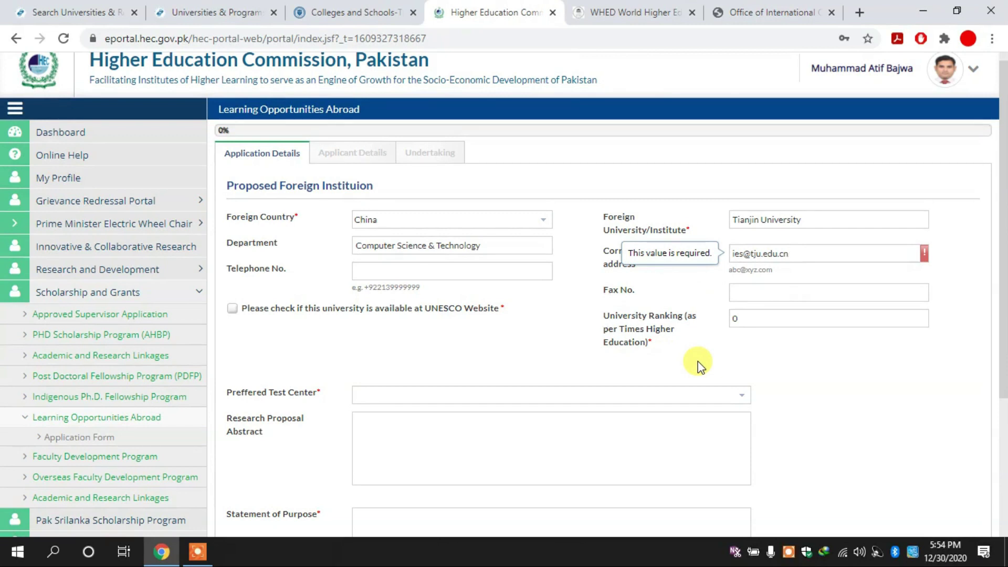
Mark the university as listed on UNESCO and copy the University Ranking label text.
{"action": "left_click", "coordinate": [741, 317]}
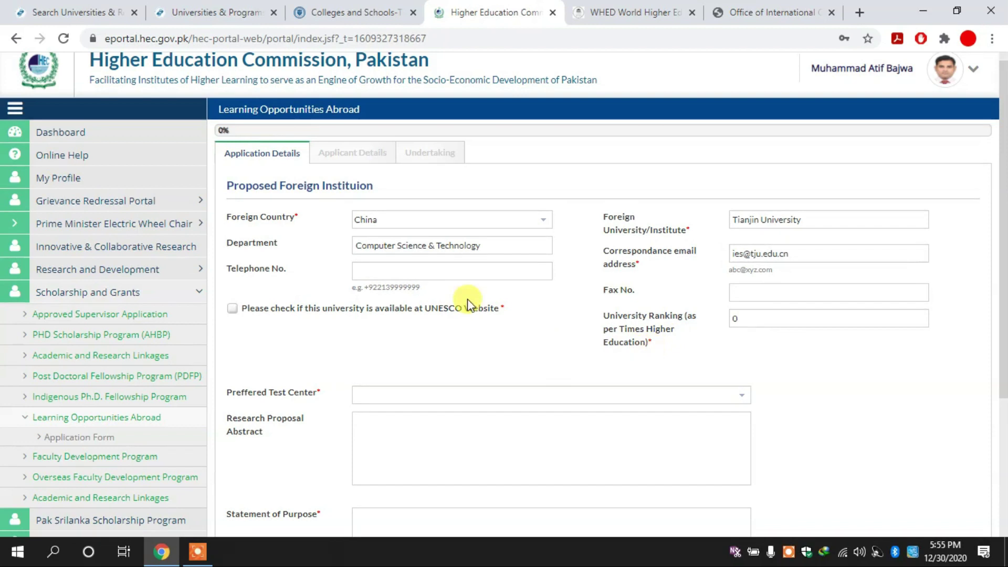
{"action": "left_click", "coordinate": [232, 309]}
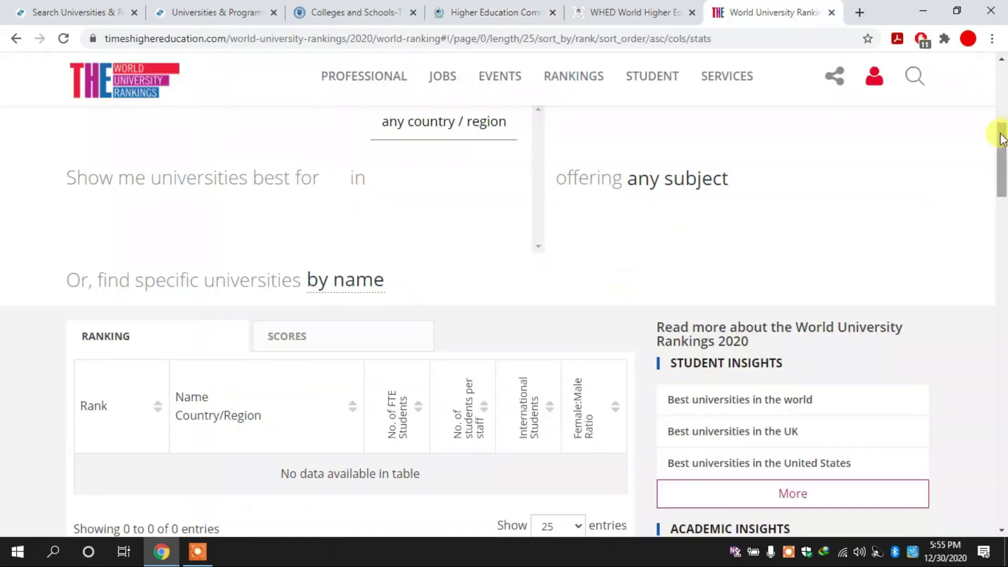
{"action": "scroll", "coordinate": [1003, 189], "scroll_direction": "down", "scroll_amount": 1}
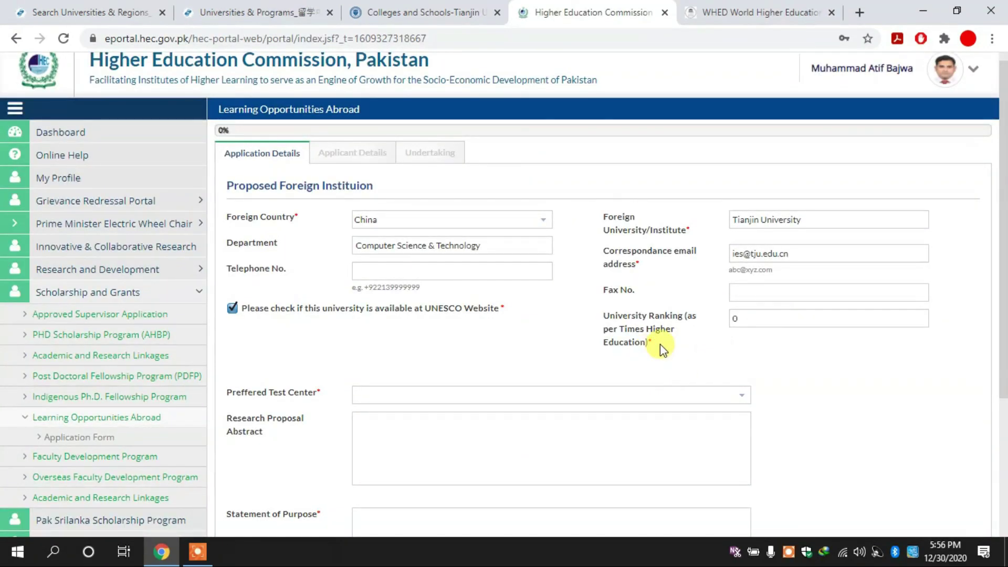
{"action": "left_click_drag", "start_coordinate": [604, 315], "coordinate": [653, 349]}
{"action": "key", "text": "ctrl+c"}
Search Google for Tianjin University's ranking, noting 401–500 worldwide and 79th in Asia.
{"action": "left_click", "coordinate": [859, 12]}
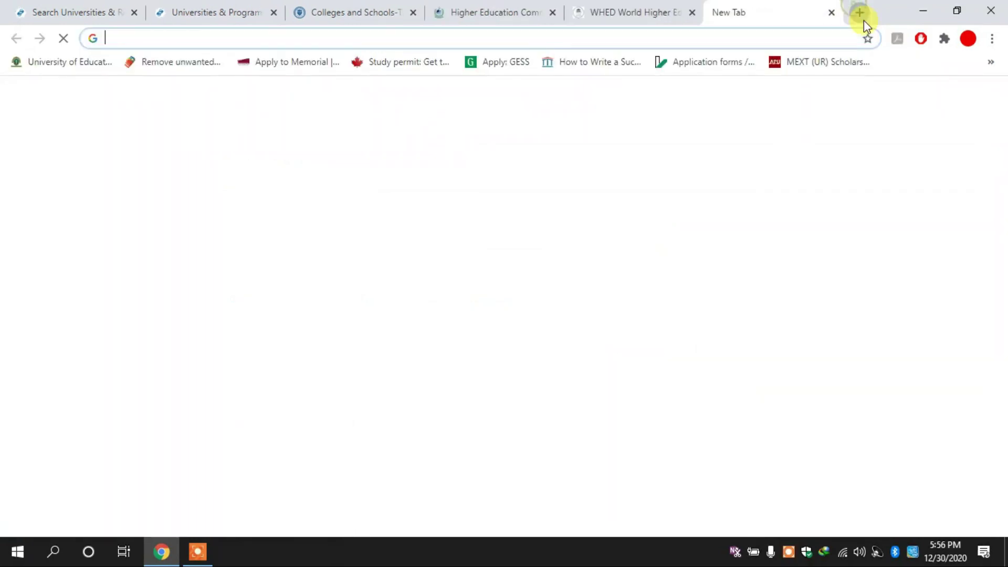
{"action": "type", "text": "tianjin University Ranking (as per Times Higher Education"}
{"action": "key", "text": "ctrl+v"}
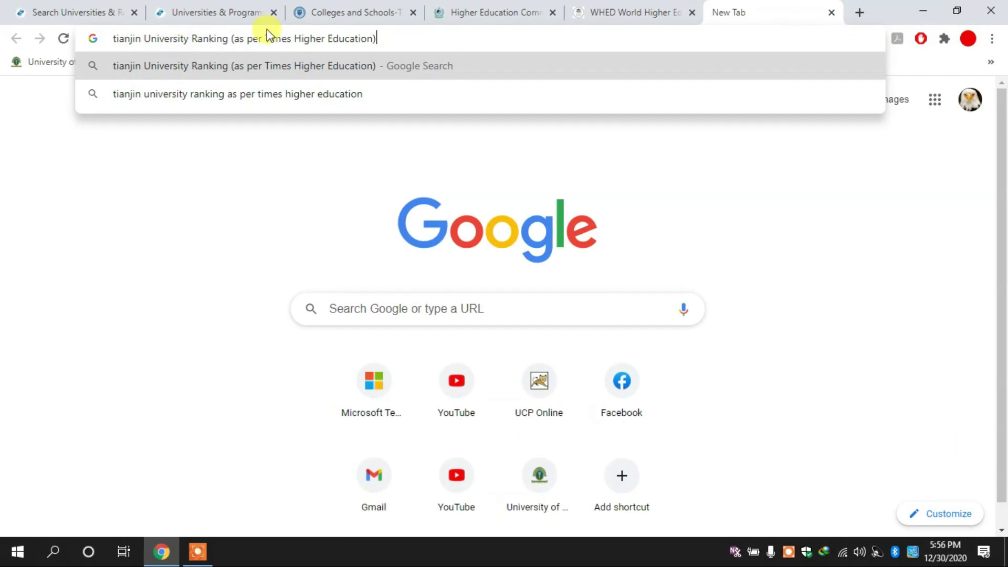
{"action": "key", "text": "Return"}
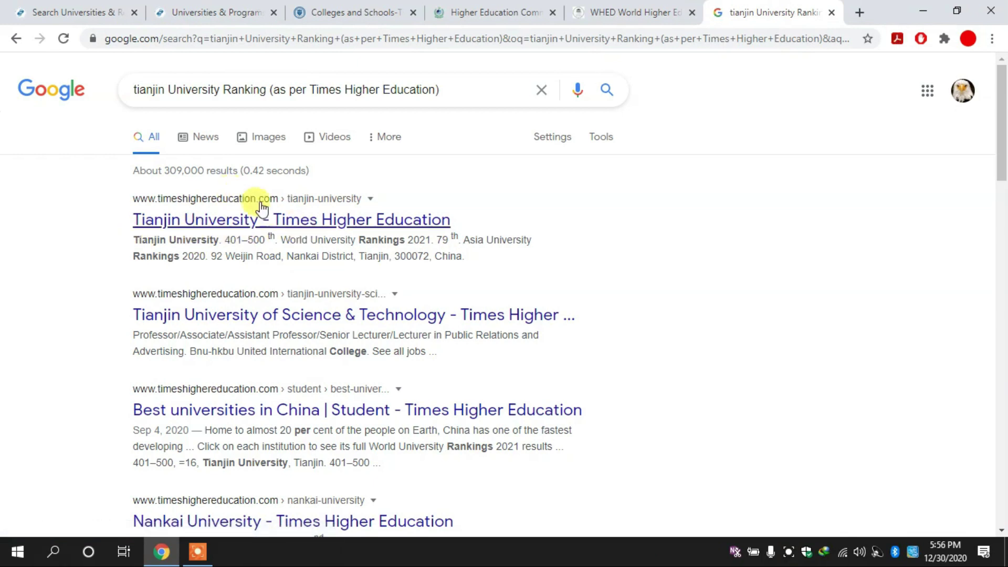
{"action": "left_click_drag", "start_coordinate": [222, 240], "coordinate": [274, 241]}
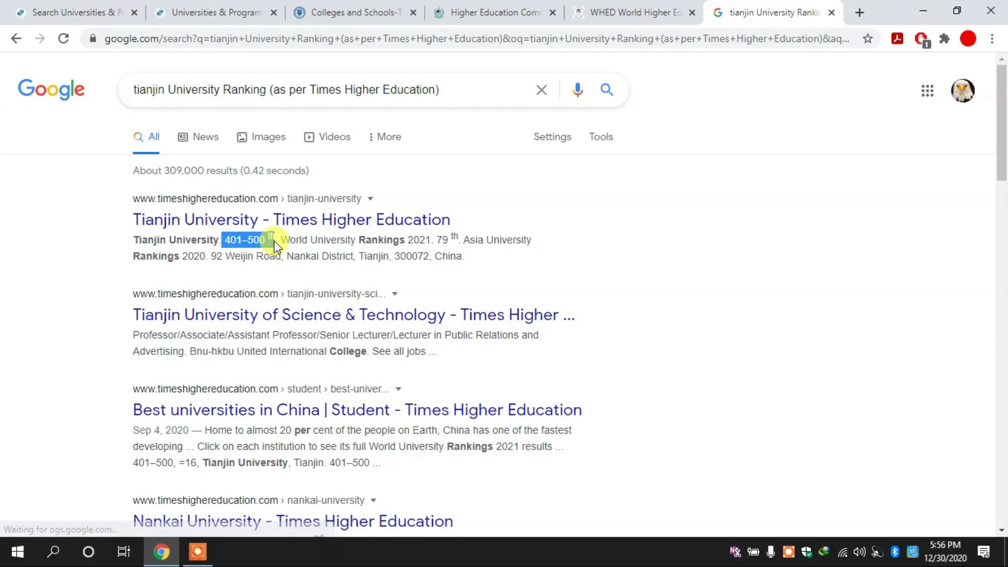
{"action": "mouse_move", "coordinate": [437, 239]}
{"action": "left_mouse_down"}
{"action": "mouse_move", "coordinate": [455, 249]}
{"action": "mouse_move", "coordinate": [456, 238]}
{"action": "left_mouse_up"}
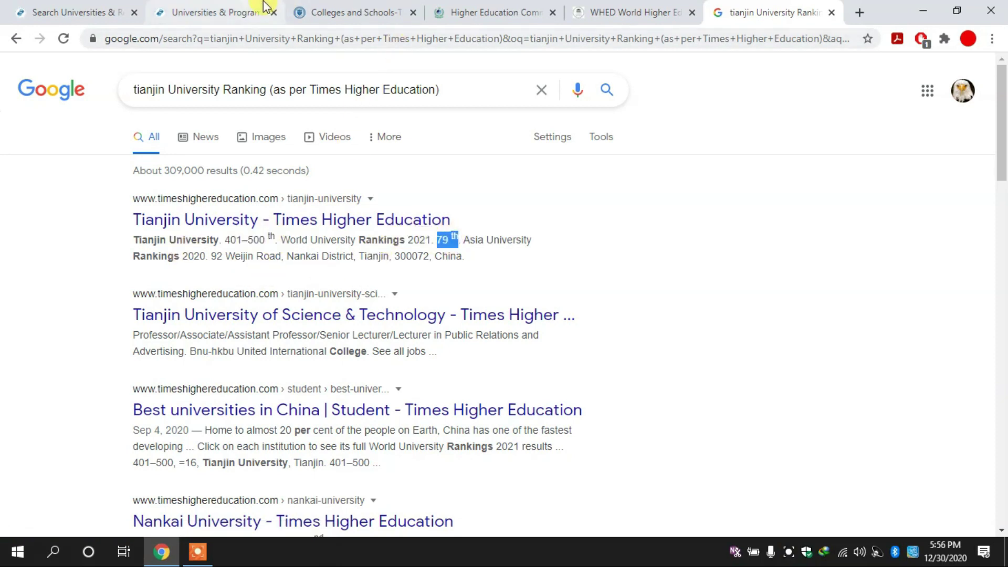
{"action": "left_click", "coordinate": [373, 7]}
{"action": "left_click", "coordinate": [493, 10]}
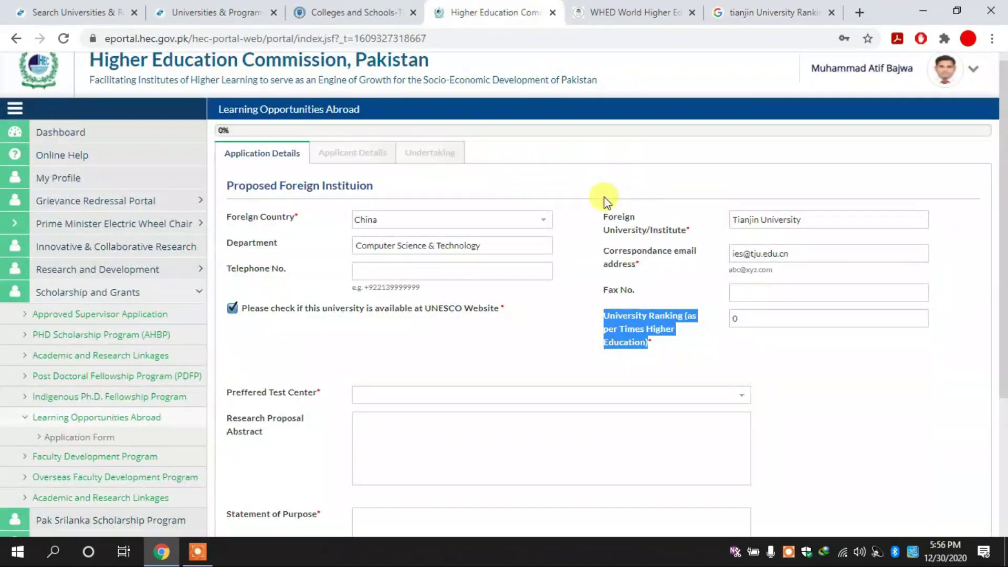
Set University Ranking to 401 and choose Islamabad as the preferred test centre.
{"action": "left_click", "coordinate": [757, 322]}
{"action": "double_click", "coordinate": [745, 326]}
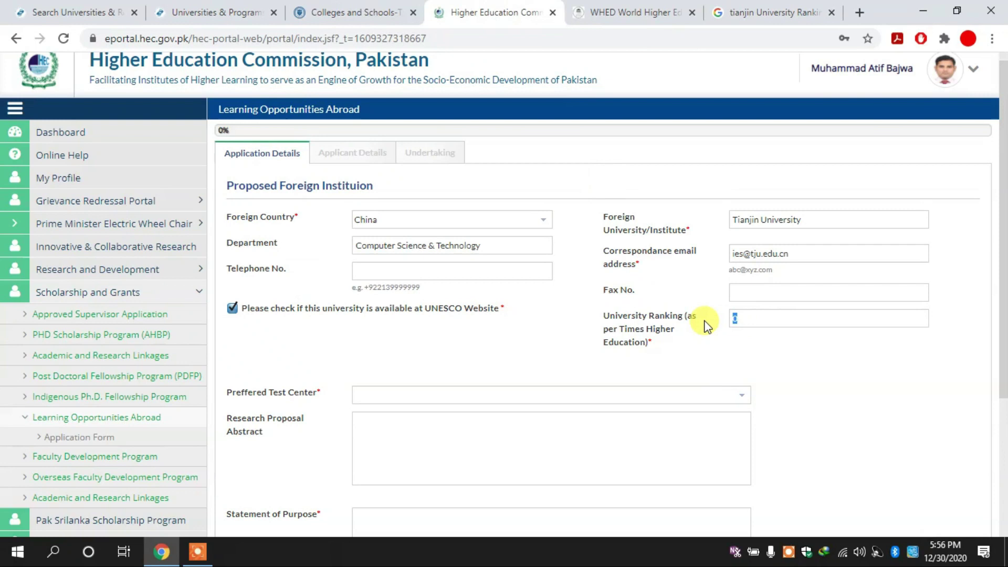
{"action": "type", "text": "401"}
{"action": "scroll", "coordinate": [1001, 220], "scroll_direction": "down", "scroll_amount": 1}
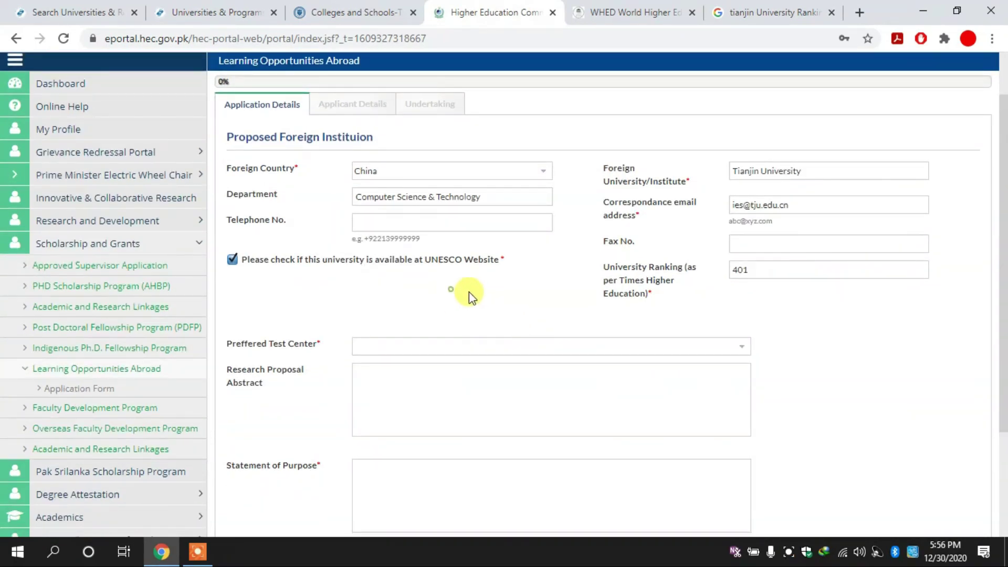
{"action": "scroll", "coordinate": [1003, 241], "scroll_direction": "down", "scroll_amount": 2}
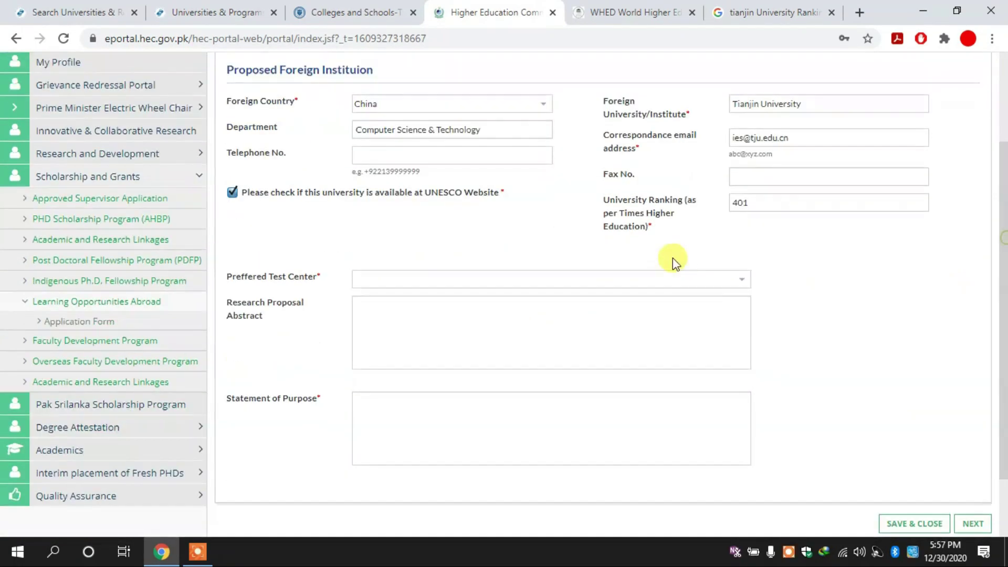
{"action": "left_click", "coordinate": [741, 281]}
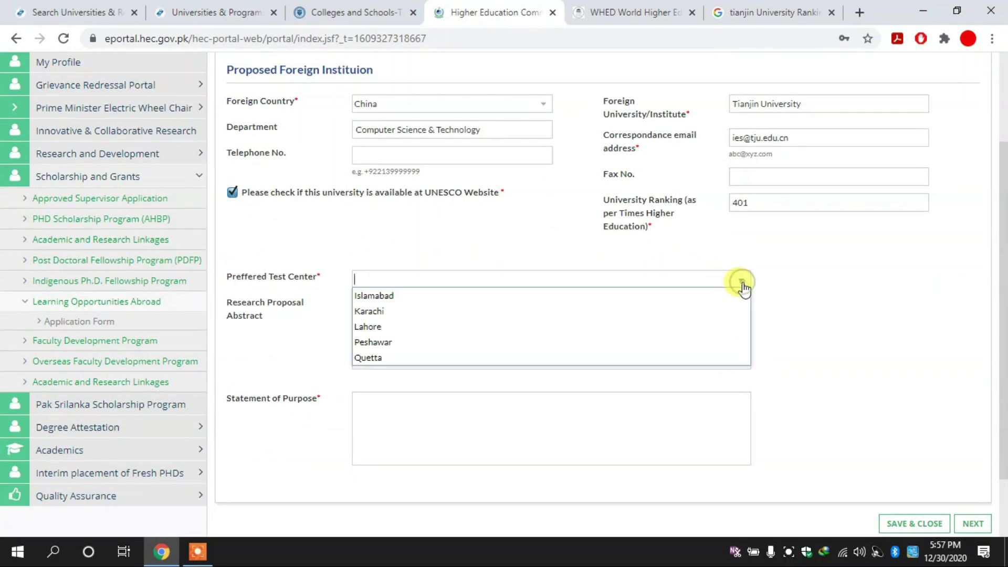
{"action": "left_click", "coordinate": [462, 297]}
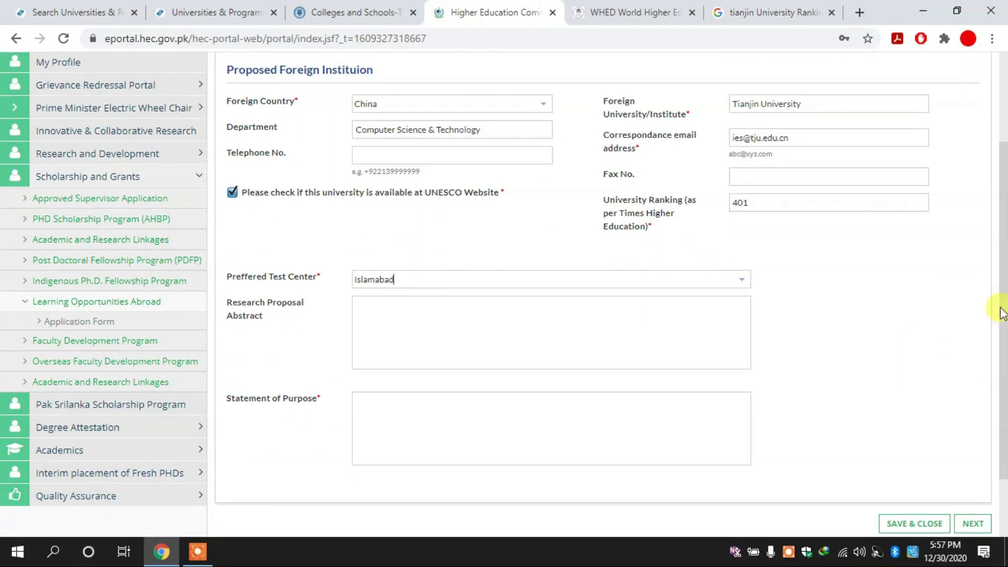
Fill in the research proposal abstract and move on to the Statement of Purpose.
{"action": "scroll", "coordinate": [1000, 309], "scroll_direction": "down", "scroll_amount": 2}
{"action": "left_click", "coordinate": [465, 291]}
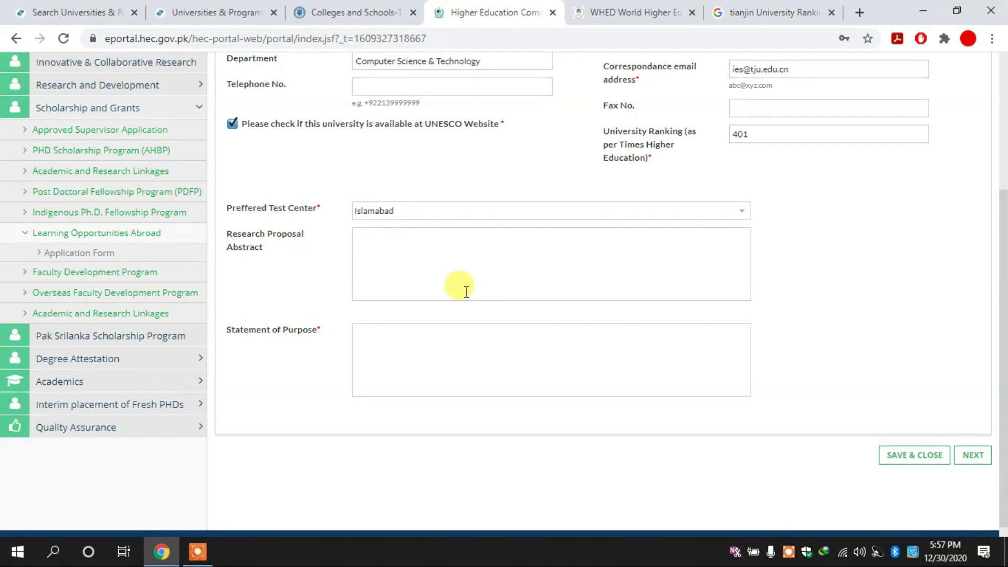
{"action": "left_click", "coordinate": [435, 334]}
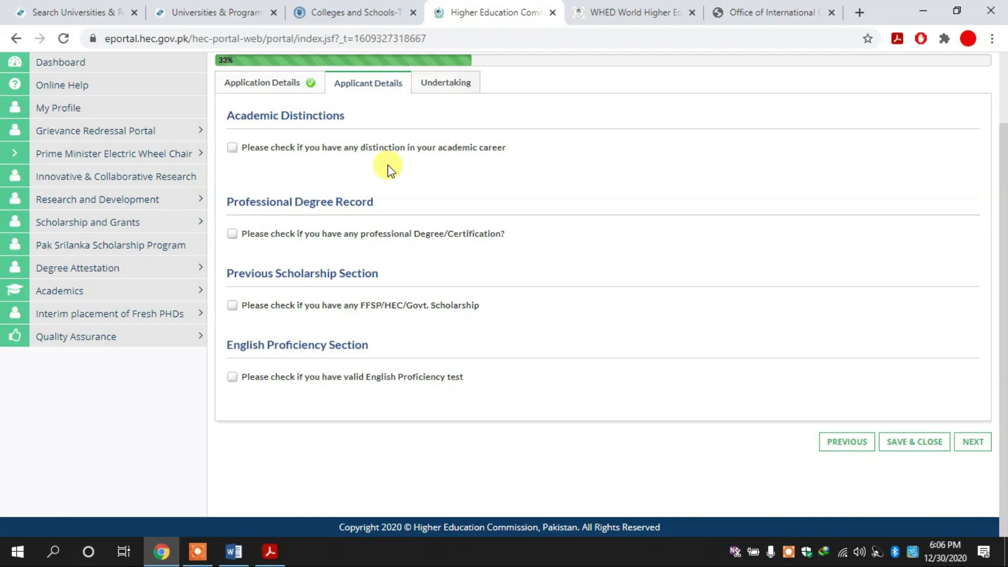
{"action": "left_click", "coordinate": [233, 149]}
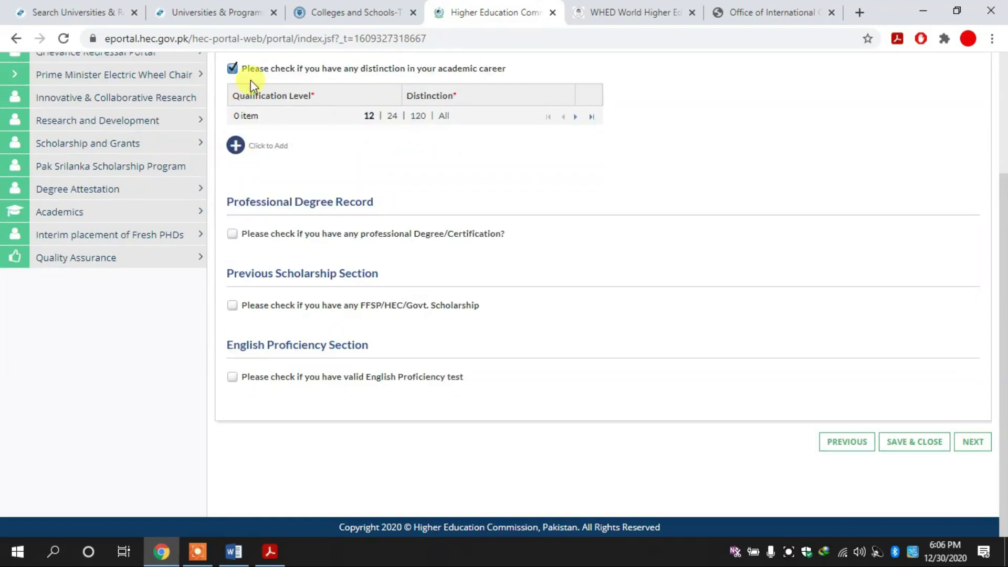
{"action": "left_click", "coordinate": [232, 68]}
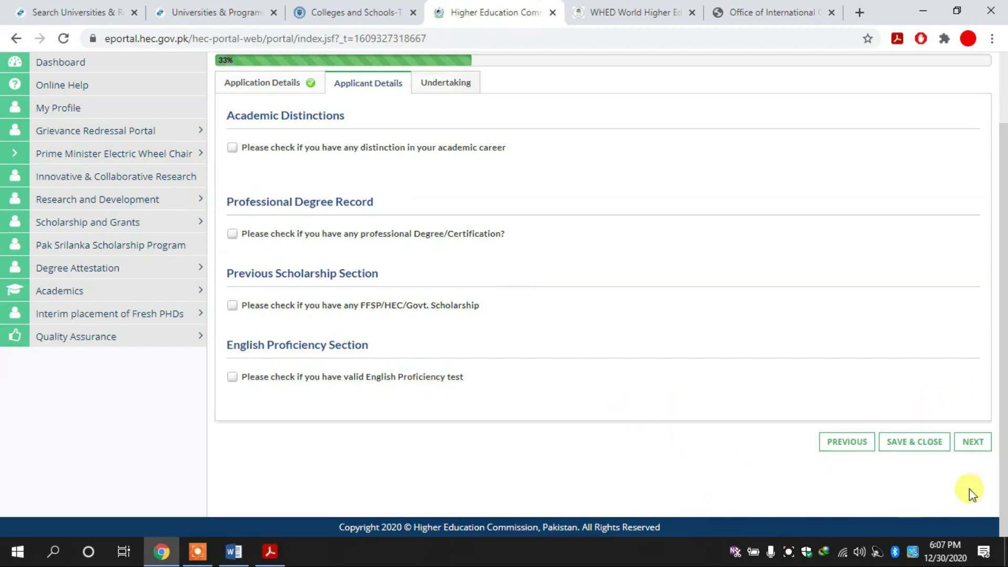
Advance to the Undertaking step and tick the solemn verification declaration.
{"action": "left_click", "coordinate": [968, 446]}
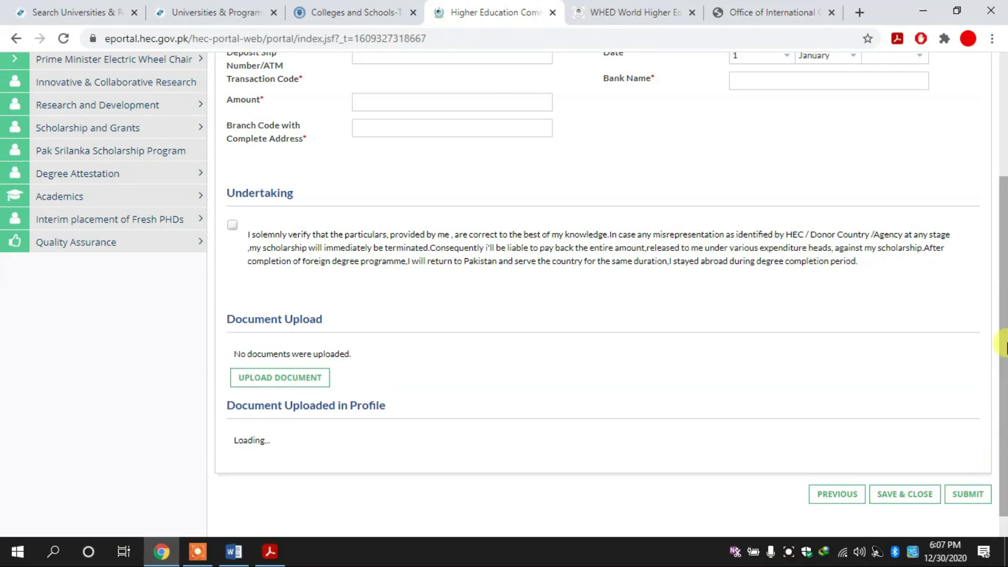
{"action": "left_click_drag", "start_coordinate": [1004, 342], "coordinate": [1004, 243]}
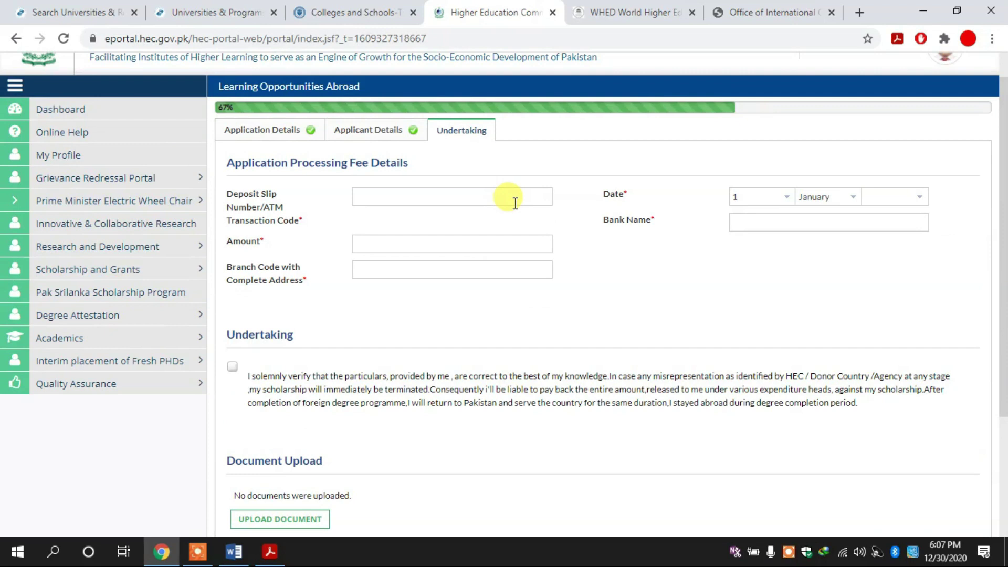
{"action": "left_click_drag", "start_coordinate": [1002, 254], "coordinate": [1004, 273]}
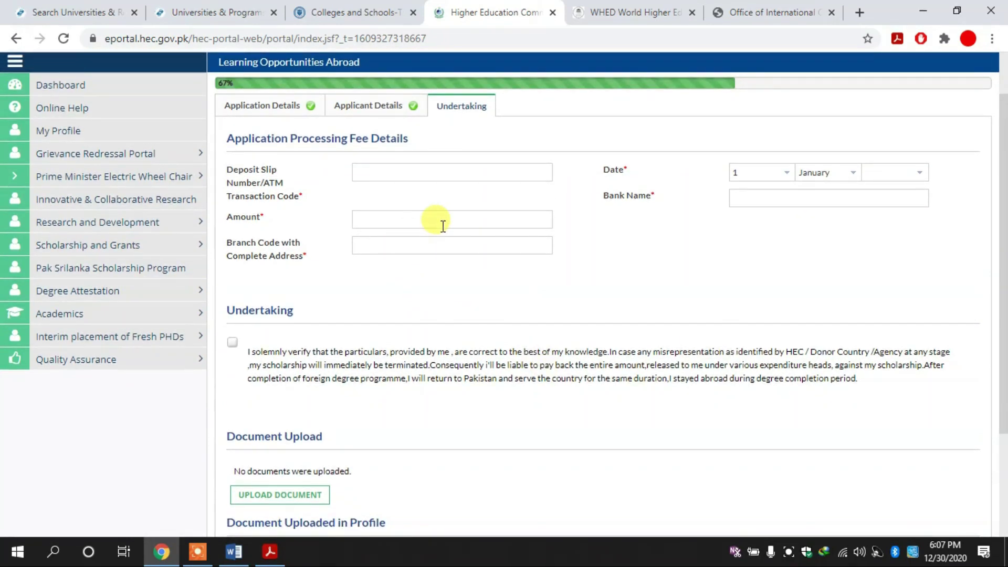
{"action": "left_click", "coordinate": [680, 252]}
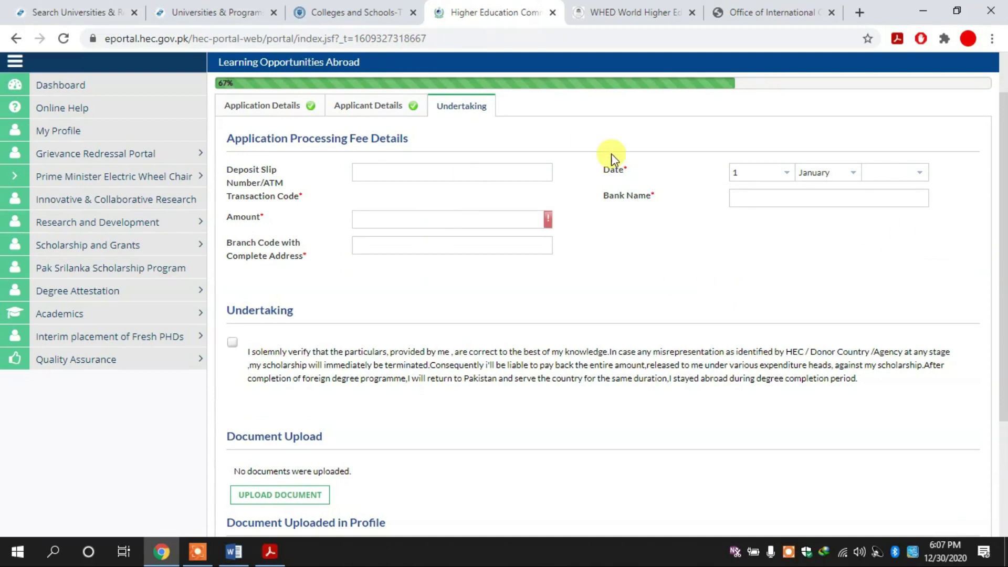
{"action": "left_click_drag", "start_coordinate": [1003, 246], "coordinate": [1004, 315]}
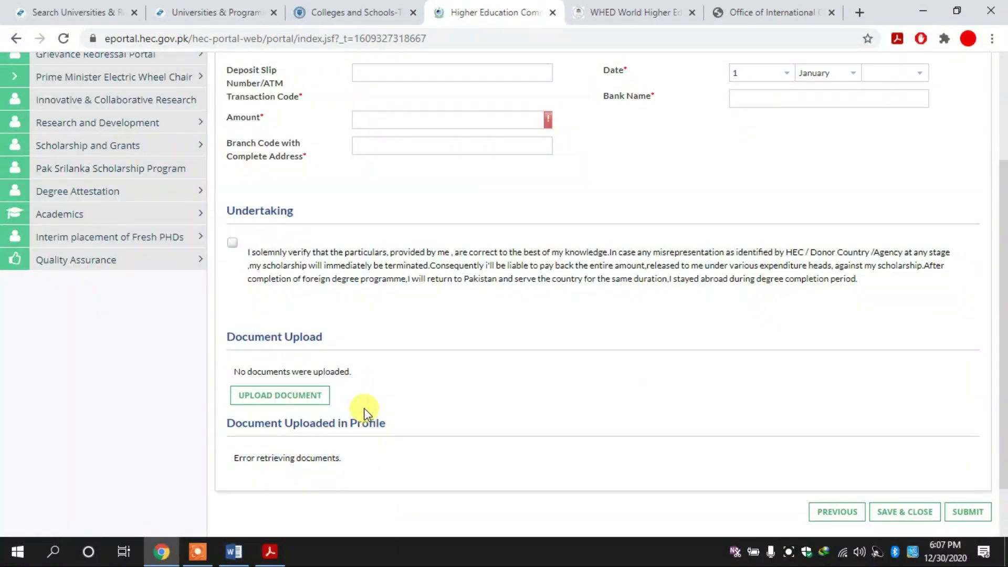
{"action": "left_click", "coordinate": [232, 243]}
{"action": "left_click_drag", "start_coordinate": [1004, 231], "coordinate": [992, 198]}
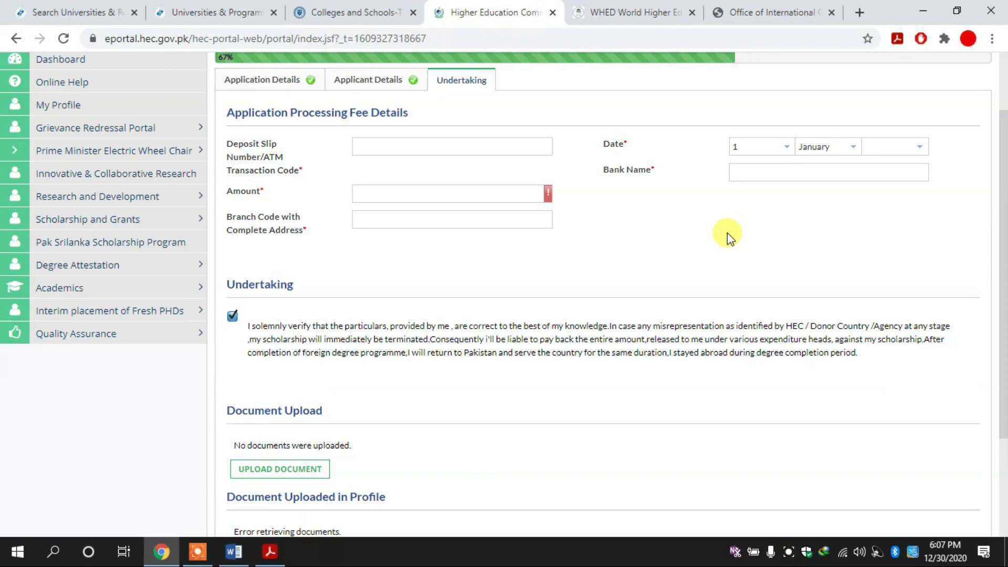
Bring up HEC's How to Apply tab, selecting the fee deposit details along the way.
{"action": "left_click", "coordinate": [737, 10]}
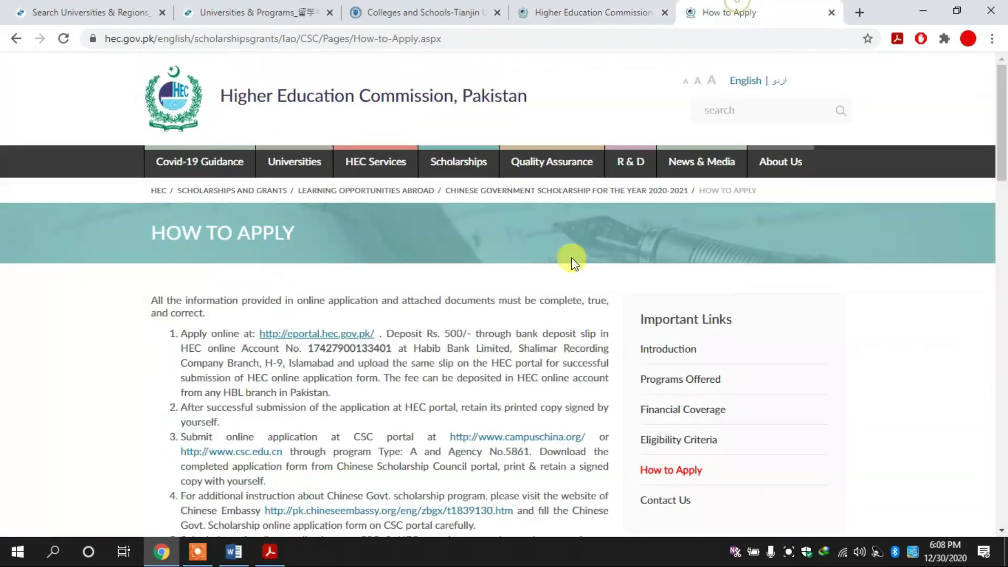
{"action": "left_click_drag", "start_coordinate": [300, 349], "coordinate": [482, 347]}
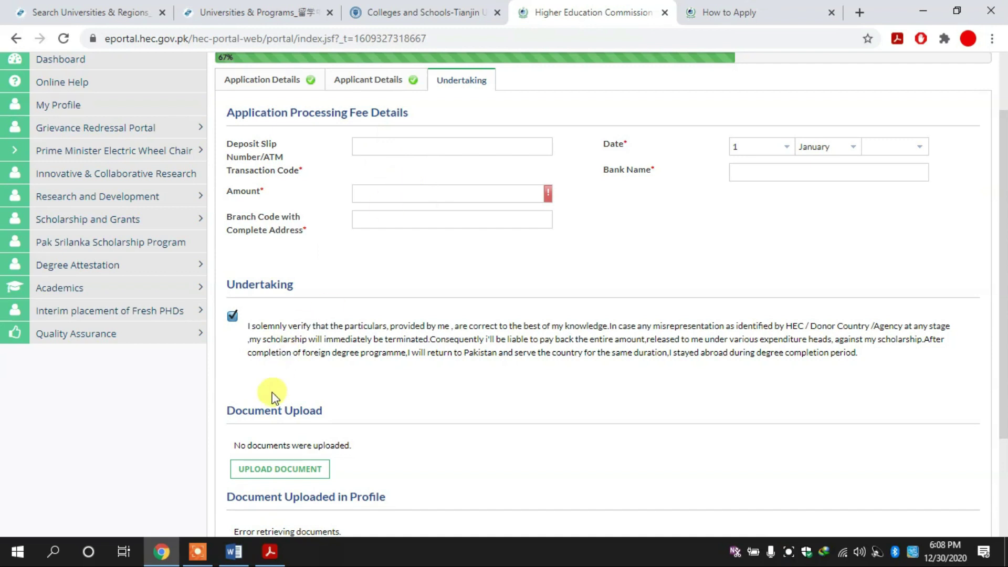
{"action": "left_click", "coordinate": [734, 7]}
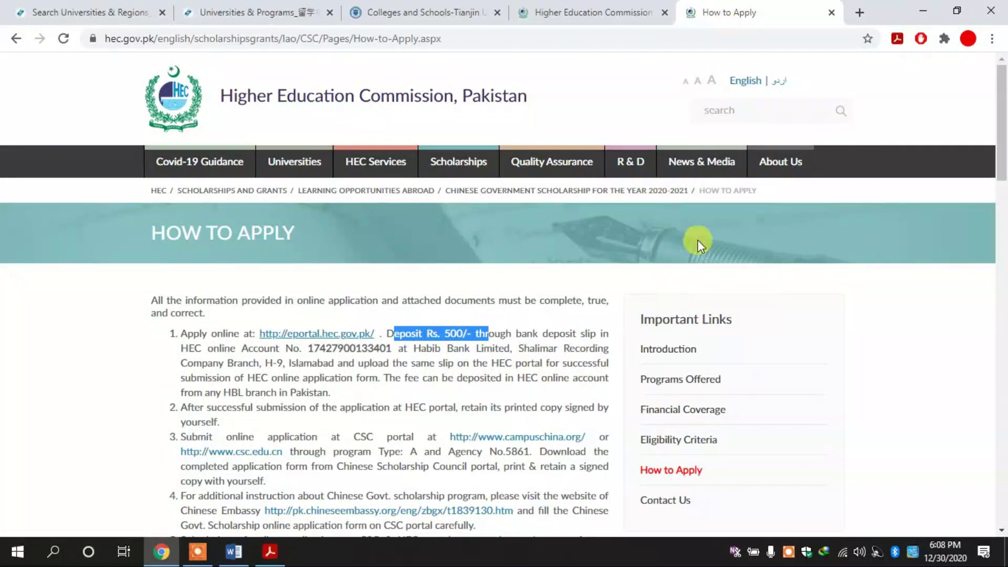
{"action": "scroll", "coordinate": [1004, 152], "scroll_direction": "down", "scroll_amount": 2}
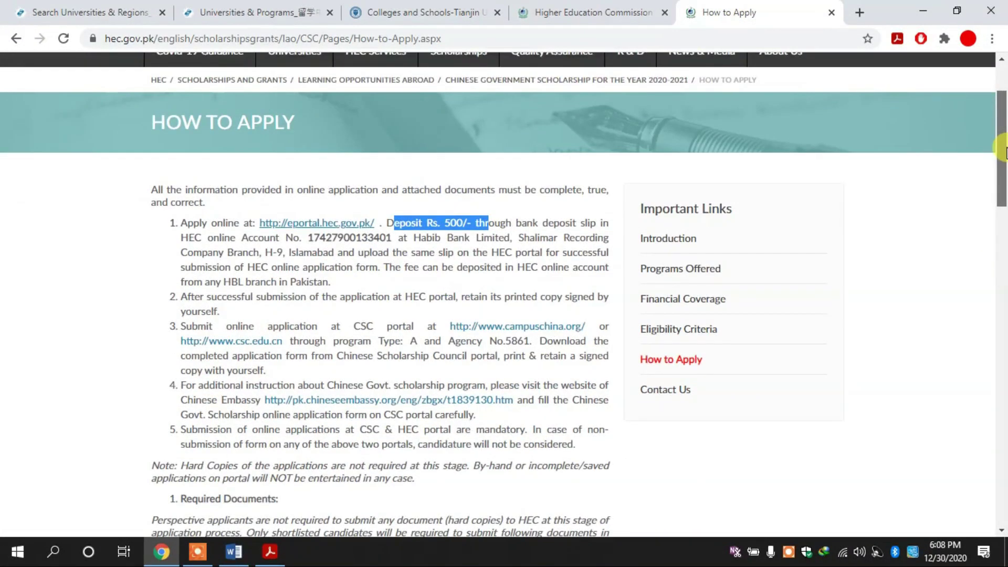
Check the ePortal form tab, then return to How to Apply and scroll to the numbered steps.
{"action": "left_click", "coordinate": [547, 10]}
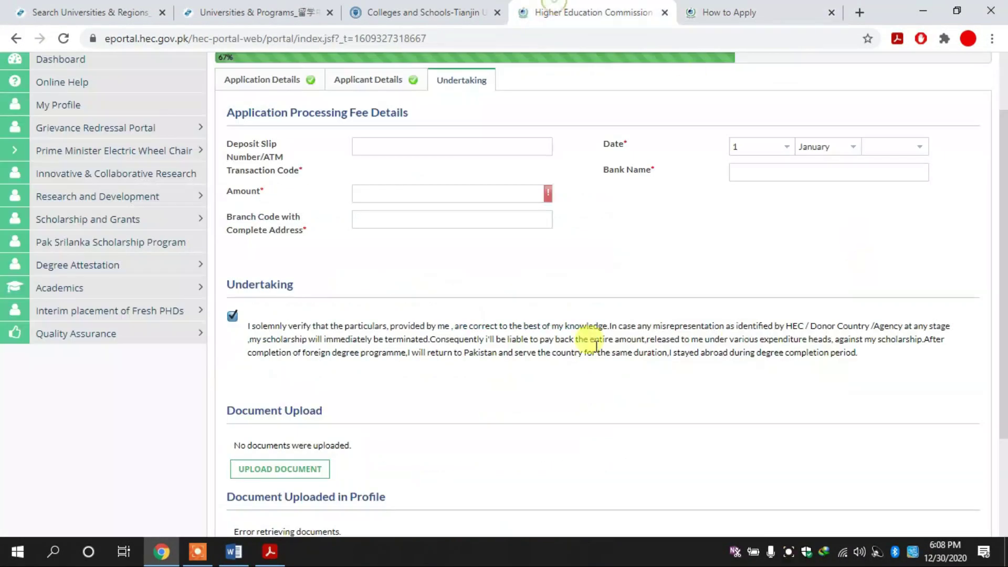
{"action": "scroll", "coordinate": [997, 270], "scroll_direction": "down", "scroll_amount": 3}
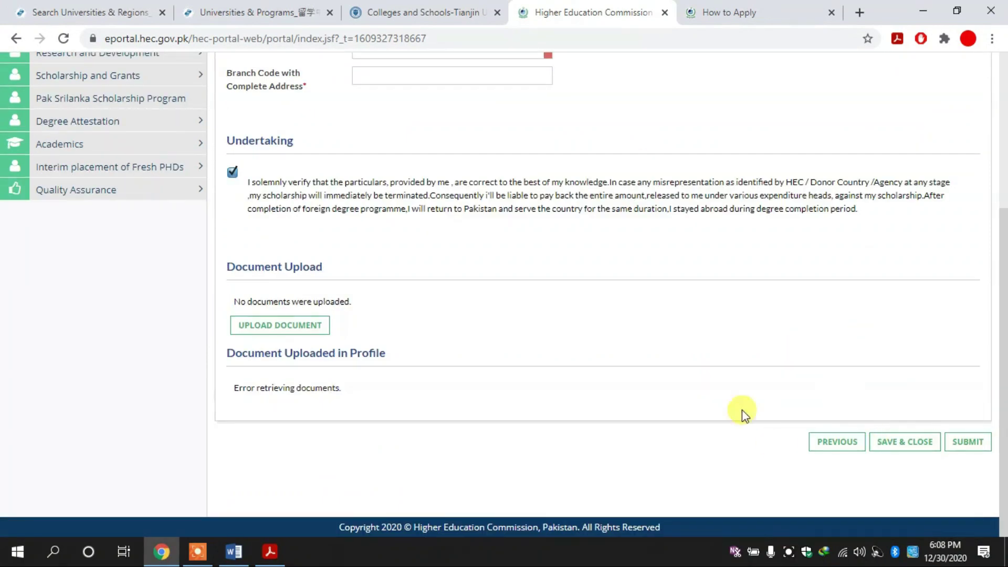
{"action": "left_click", "coordinate": [725, 8]}
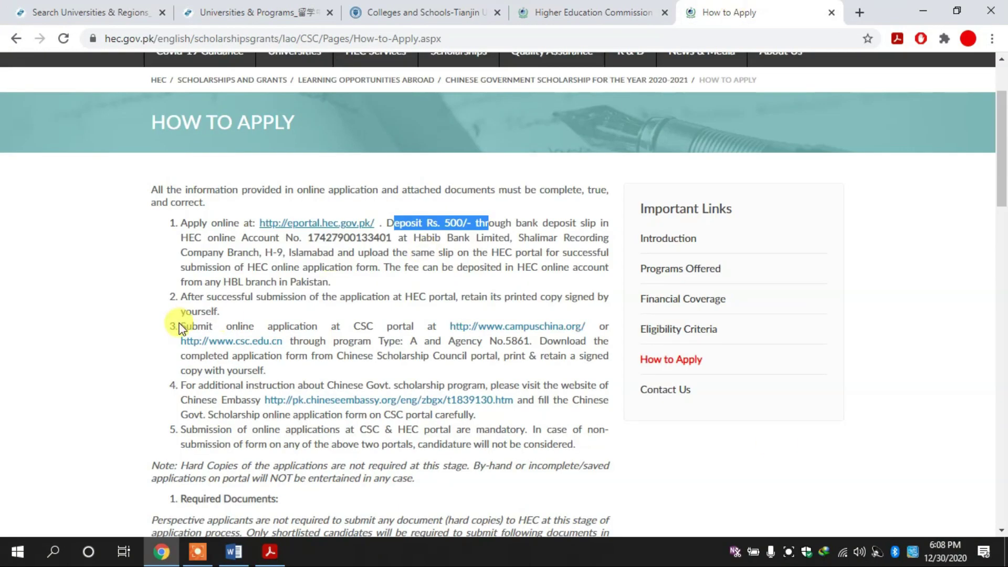
{"action": "scroll", "coordinate": [182, 328], "scroll_direction": "down", "scroll_amount": 2}
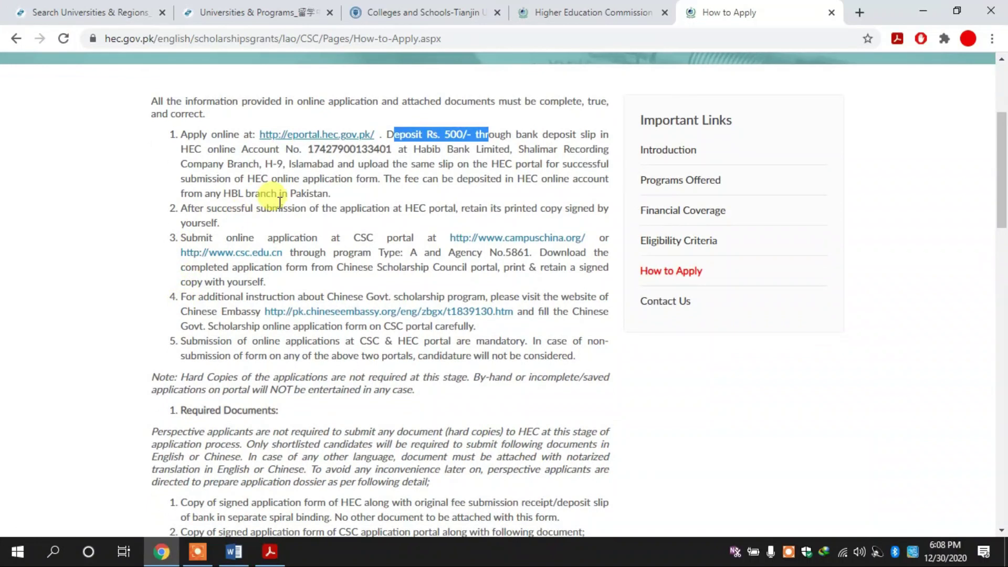
Highlight text in the second application step, ending on the word 'application'.
{"action": "triple_click", "coordinate": [252, 210]}
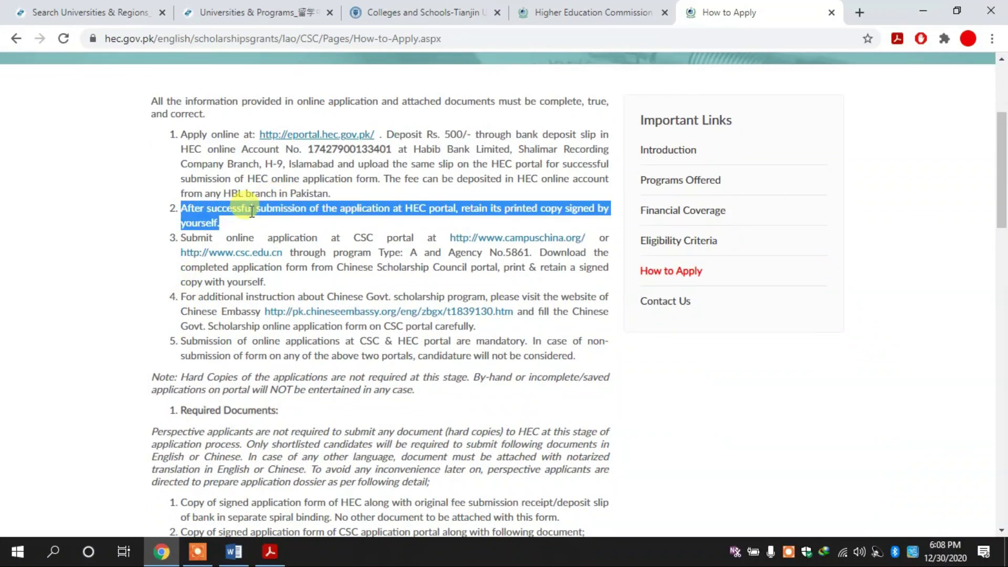
{"action": "left_click", "coordinate": [495, 210]}
{"action": "double_click", "coordinate": [495, 210]}
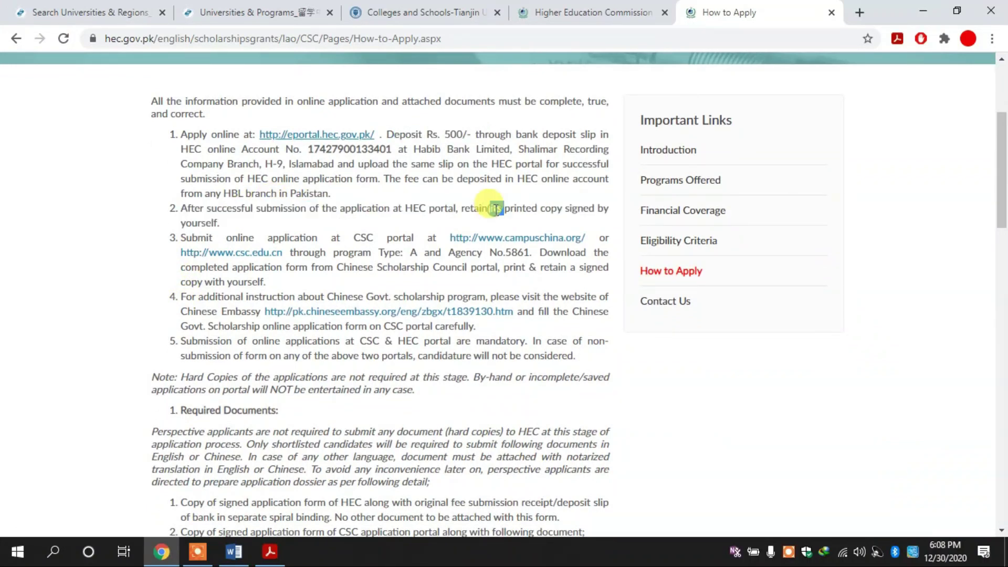
{"action": "left_click", "coordinate": [394, 224]}
{"action": "double_click", "coordinate": [385, 208]}
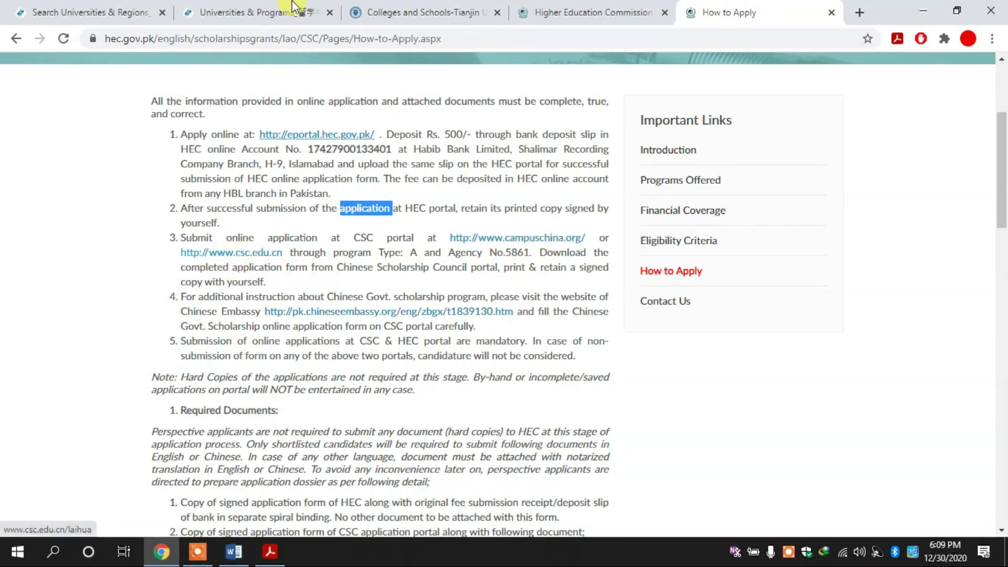
Close the university search, universities and programs, and Tianjin colleges tabs.
{"action": "left_click", "coordinate": [163, 12]}
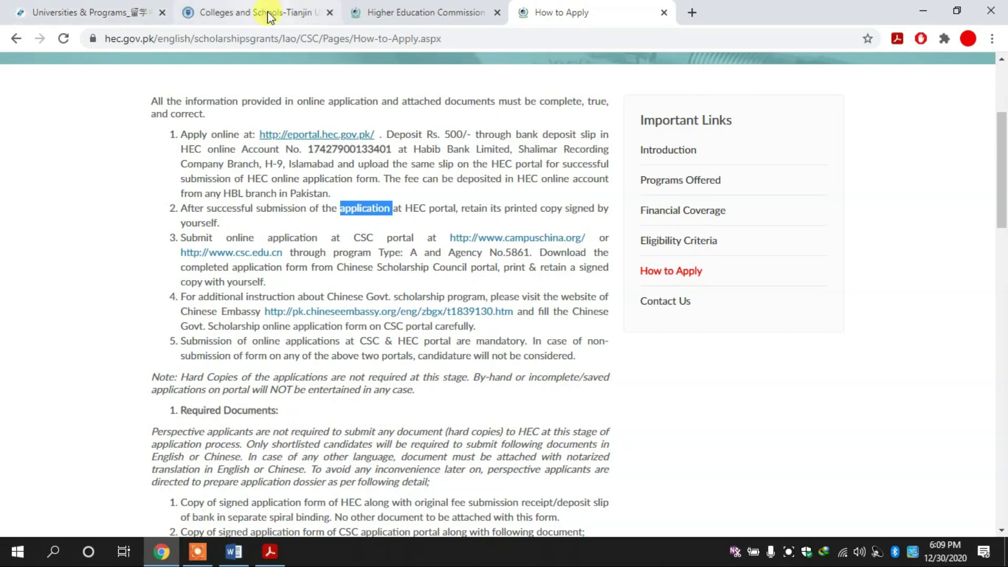
{"action": "left_click", "coordinate": [163, 12]}
{"action": "left_click", "coordinate": [163, 13]}
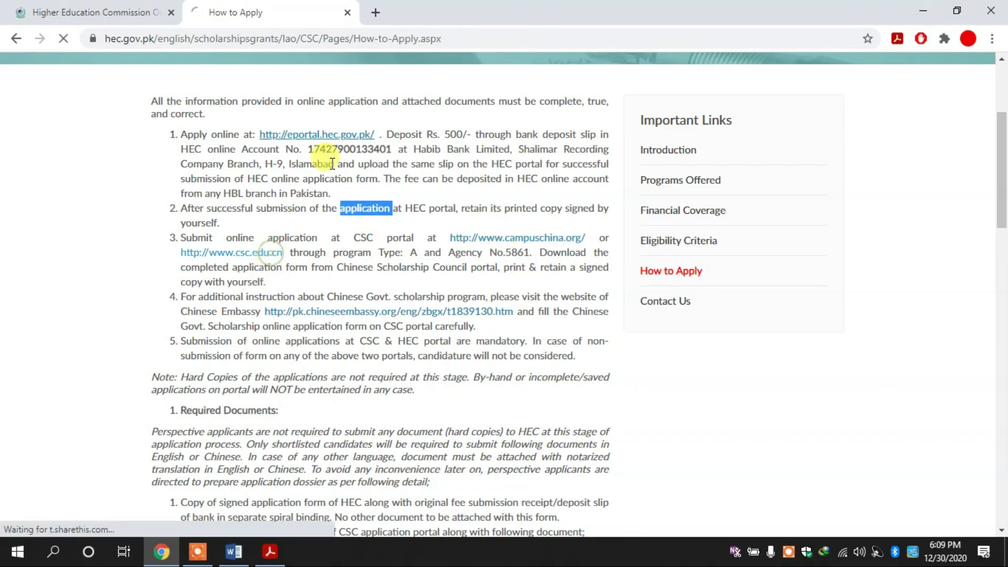
Open the csc.edu.cn link in a new tab and view it alongside campuschina.org.
{"action": "left_click", "coordinate": [239, 253]}
{"action": "right_click", "coordinate": [249, 257]}
{"action": "left_click", "coordinate": [300, 262]}
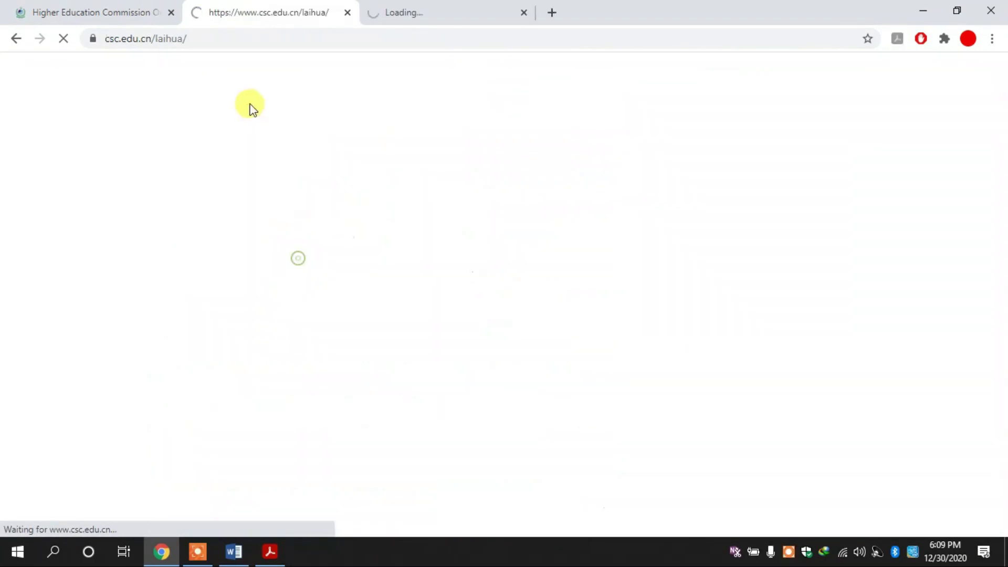
{"action": "left_click", "coordinate": [284, 7]}
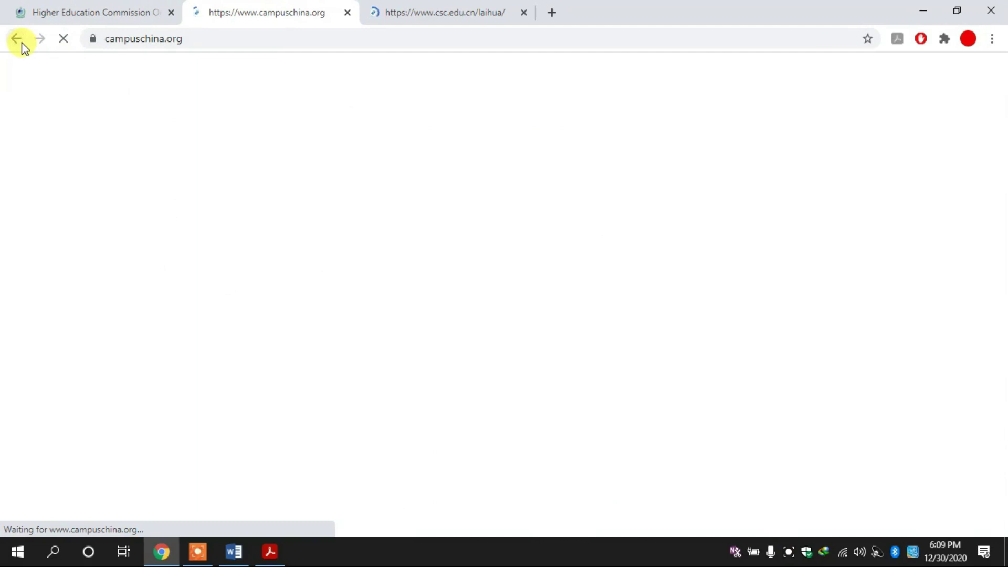
{"action": "left_click", "coordinate": [426, 8]}
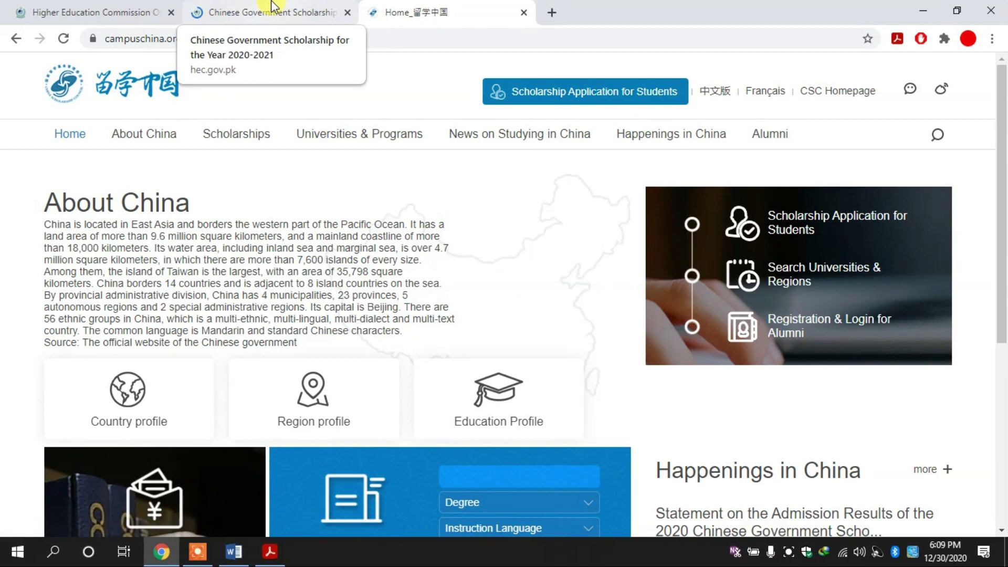
Go back to HEC's Chinese Government Scholarship page and open its How to Apply instructions.
{"action": "left_click", "coordinate": [264, 25]}
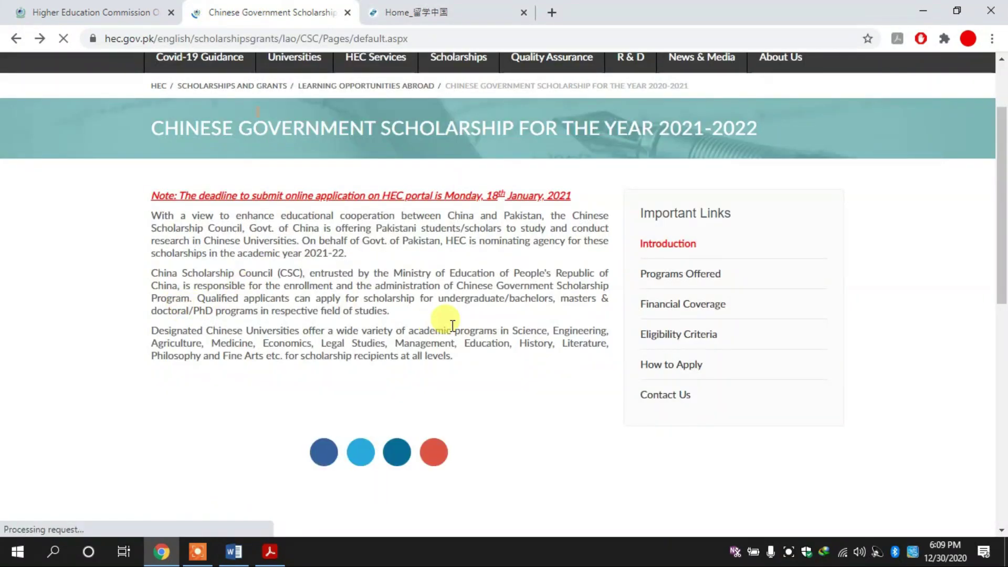
{"action": "left_click", "coordinate": [691, 371]}
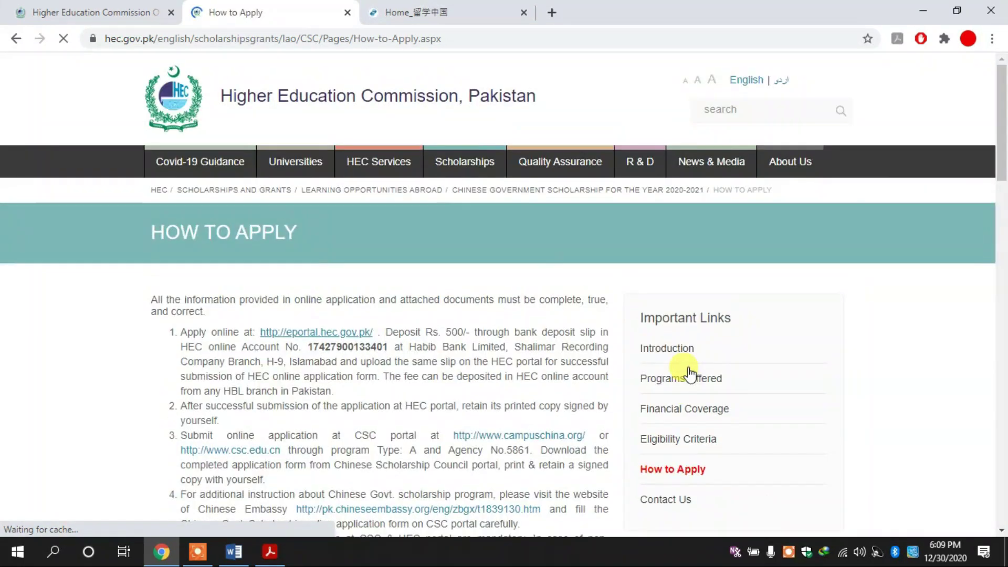
{"action": "left_click_drag", "start_coordinate": [1003, 168], "coordinate": [1002, 228]}
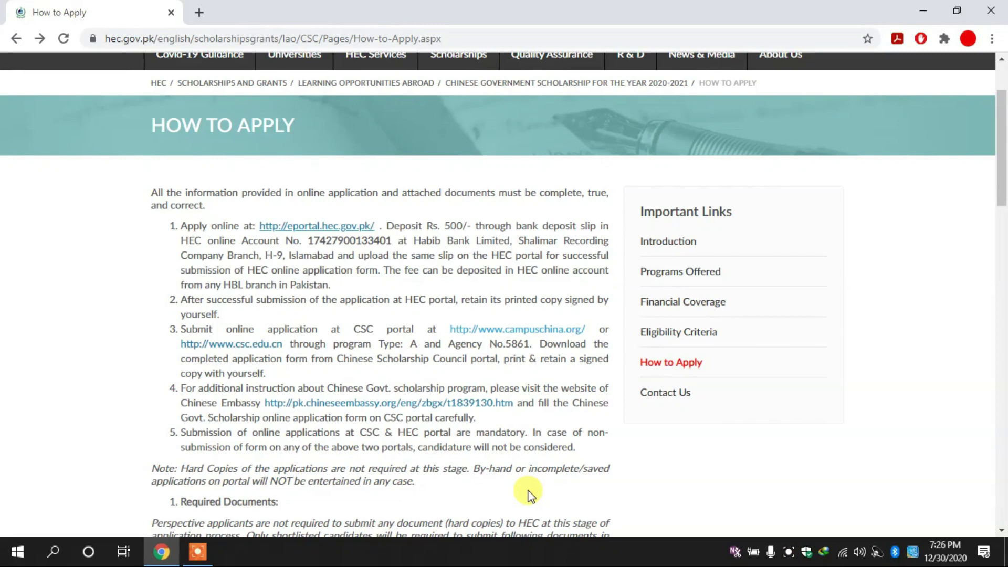
Go to campuschina.org, choose Scholarship Application for Students, and switch the sign-in page to English.
{"action": "left_click", "coordinate": [476, 330]}
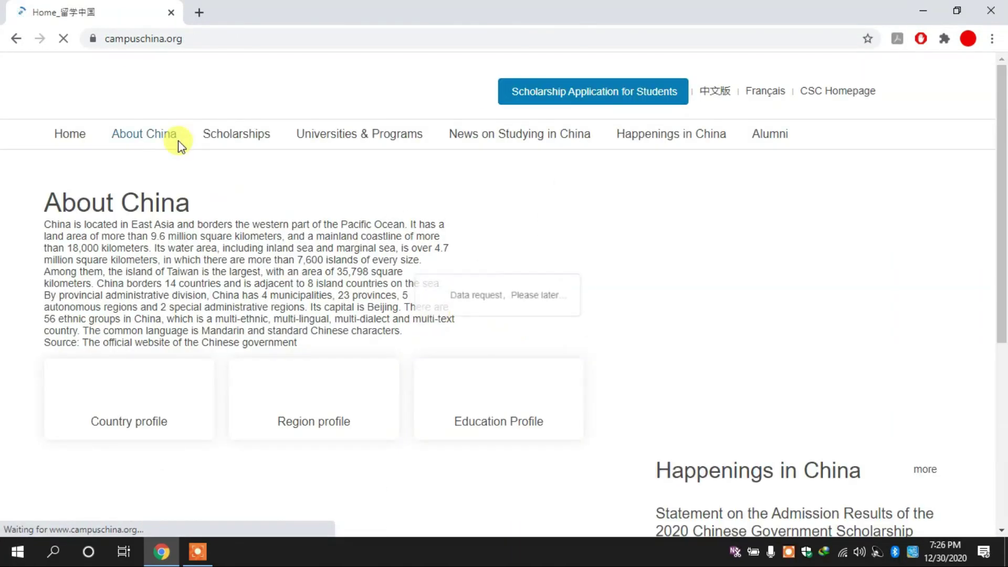
{"action": "left_click", "coordinate": [615, 100]}
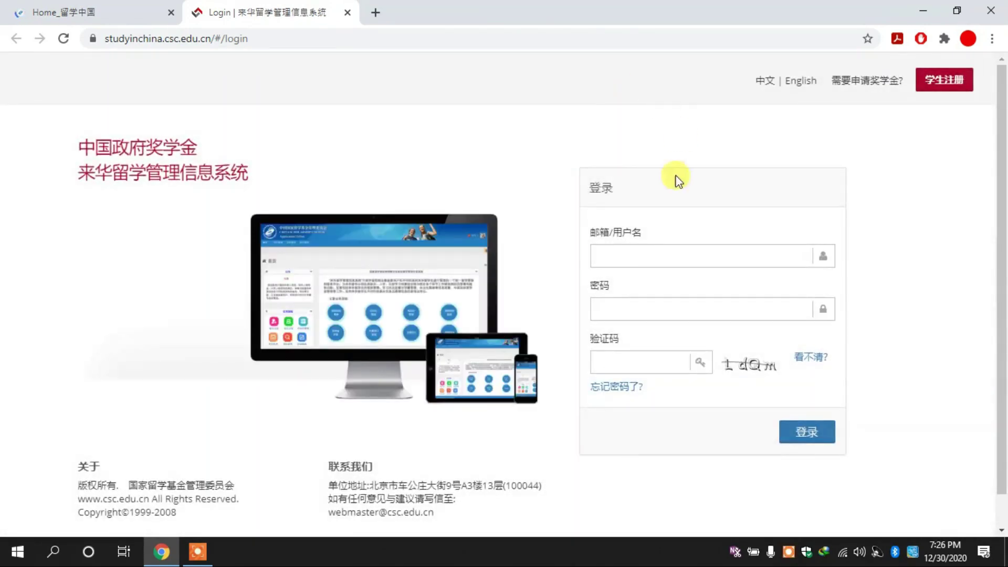
{"action": "left_click", "coordinate": [803, 82]}
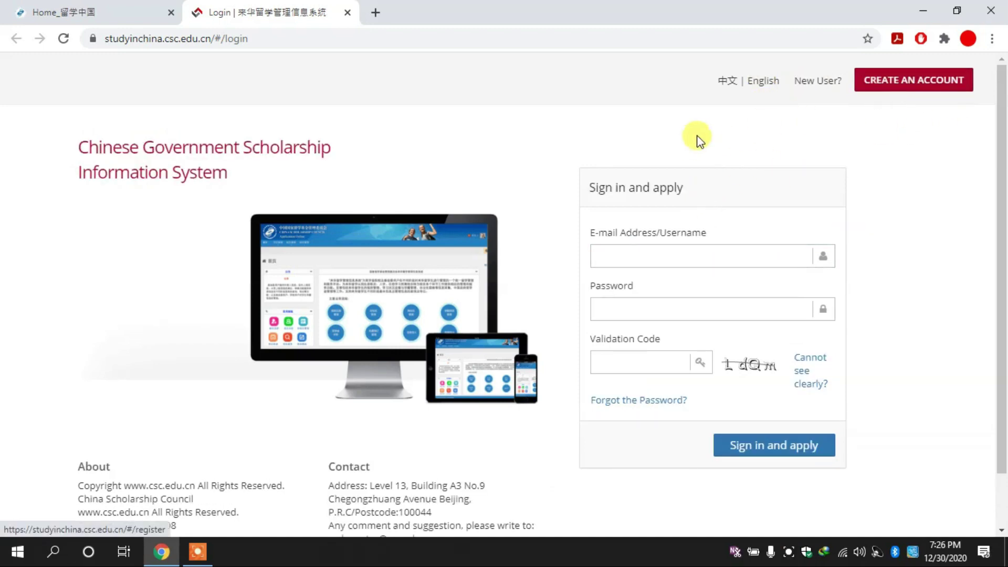
Start a new account, entering the username and the saved e-mail address.
{"action": "left_click", "coordinate": [923, 88]}
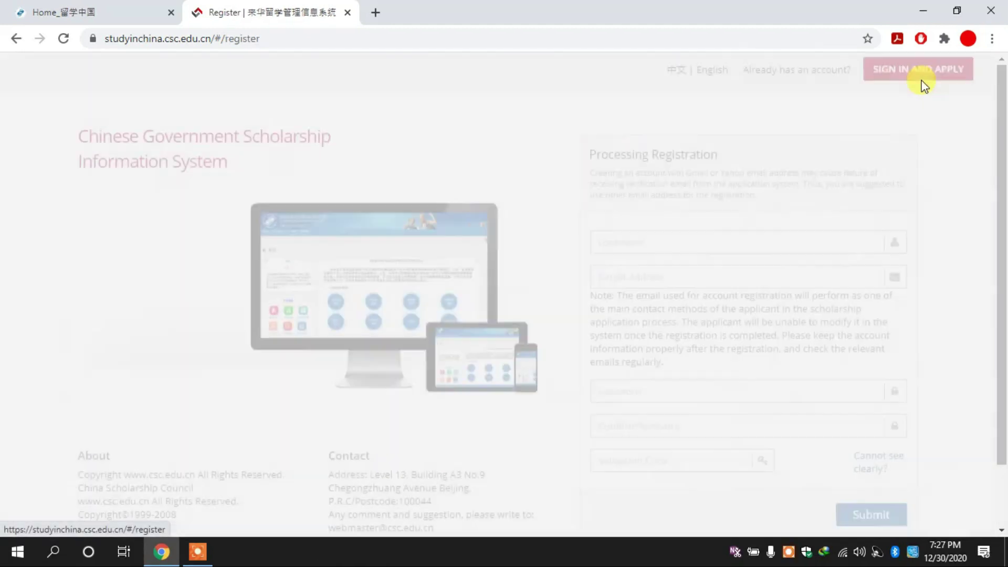
{"action": "left_click", "coordinate": [602, 252]}
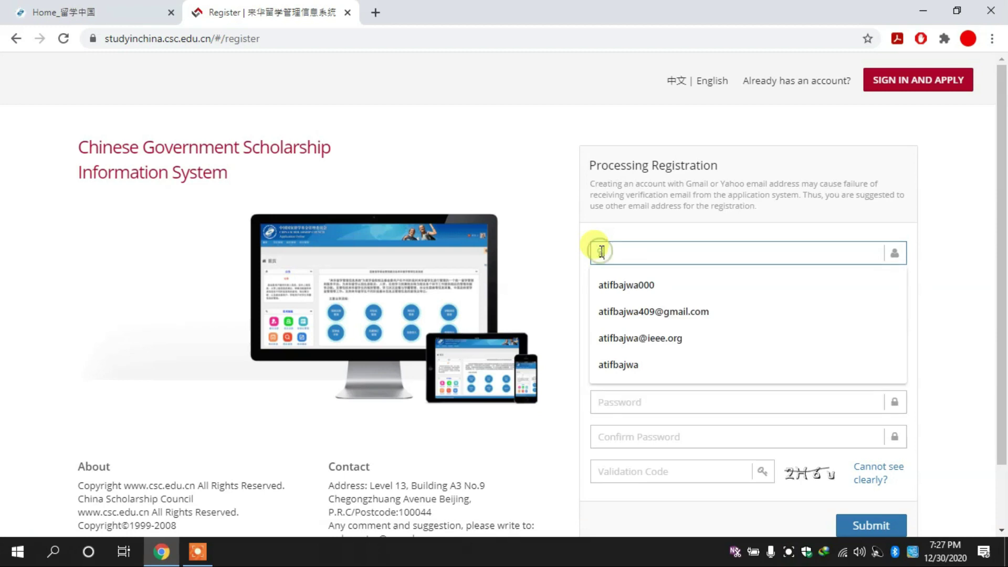
{"action": "key", "text": "Tab"}
{"action": "type", "text": "atif"}
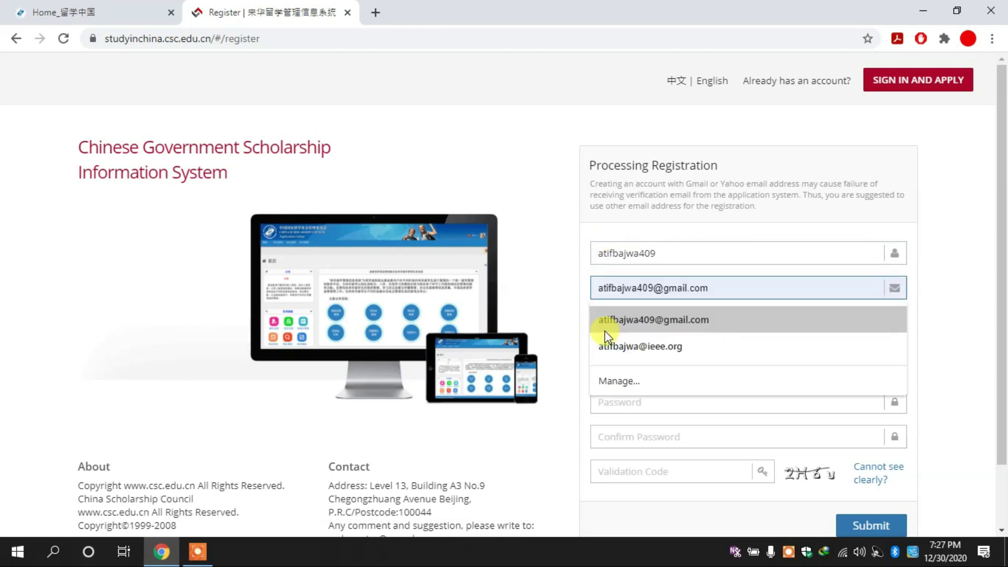
{"action": "left_click", "coordinate": [632, 320]}
Enter the account password and its confirmation.
{"action": "left_click", "coordinate": [643, 402]}
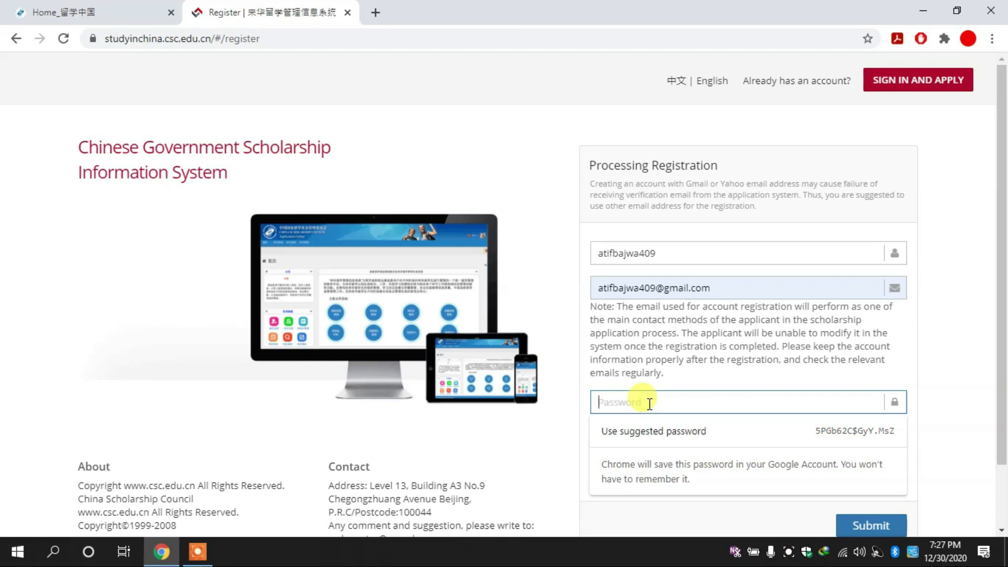
{"action": "type", "text": "••"}
{"action": "key", "text": "ctrl+a"}
{"action": "type", "text": "••"}
{"action": "key", "text": "ctrl+v"}
{"action": "type", "text": "••••••"}
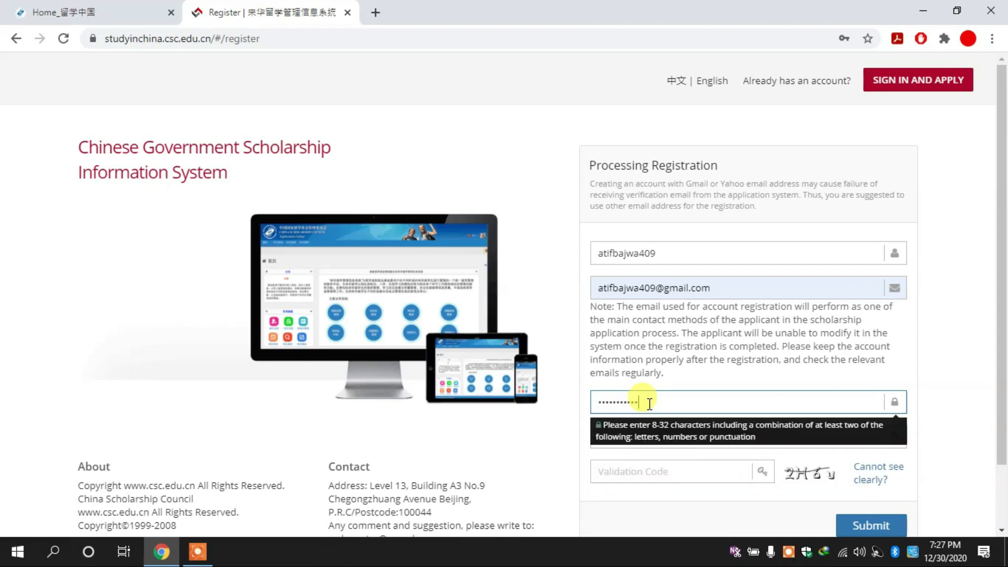
{"action": "key", "text": "Tab"}
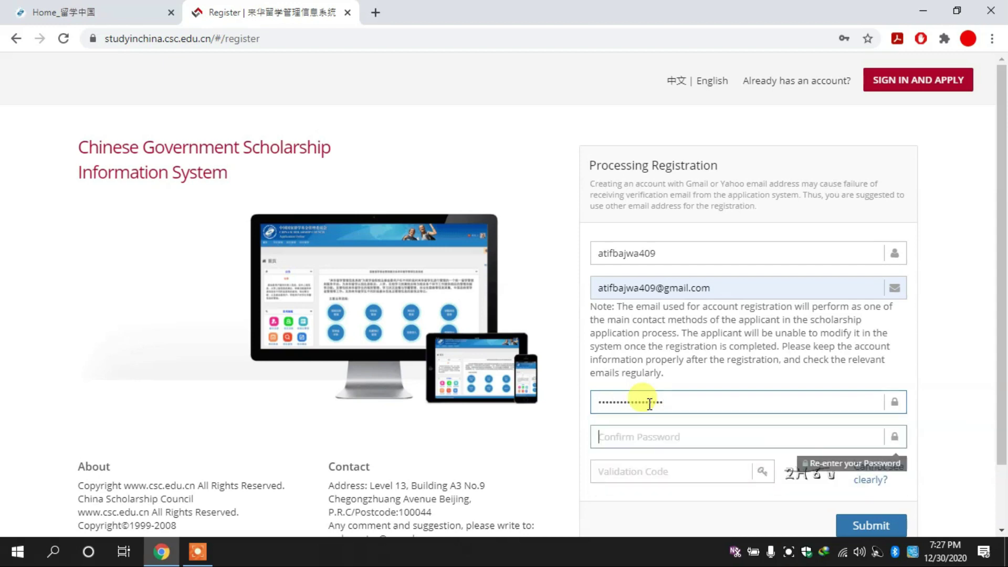
{"action": "type", "text": "•••"}
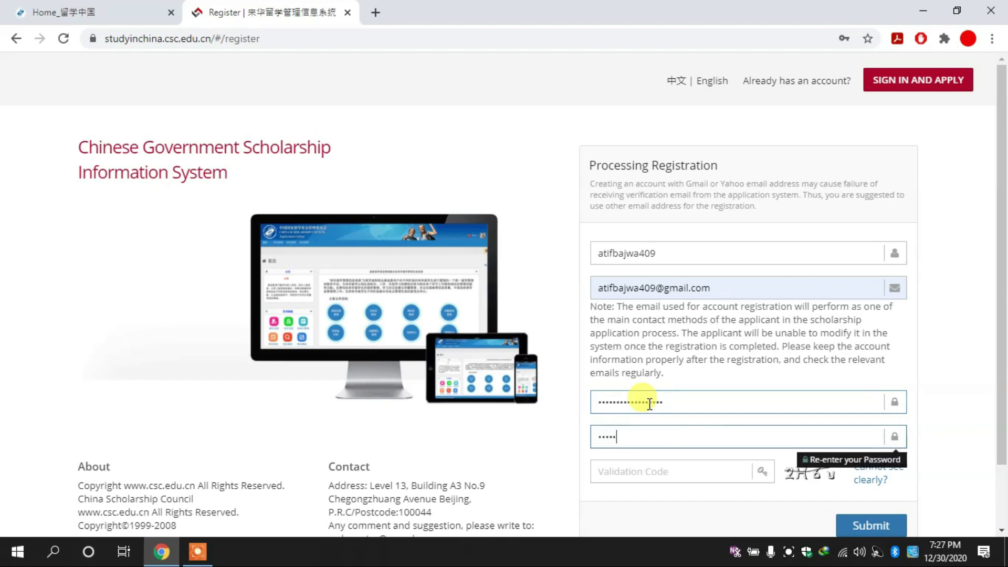
{"action": "type", "text": "•••••"}
{"action": "key", "text": "ctrl+a"}
{"action": "type", "text": "••"}
Enter the displayed validation code and submit the registration.
{"action": "left_click", "coordinate": [680, 473]}
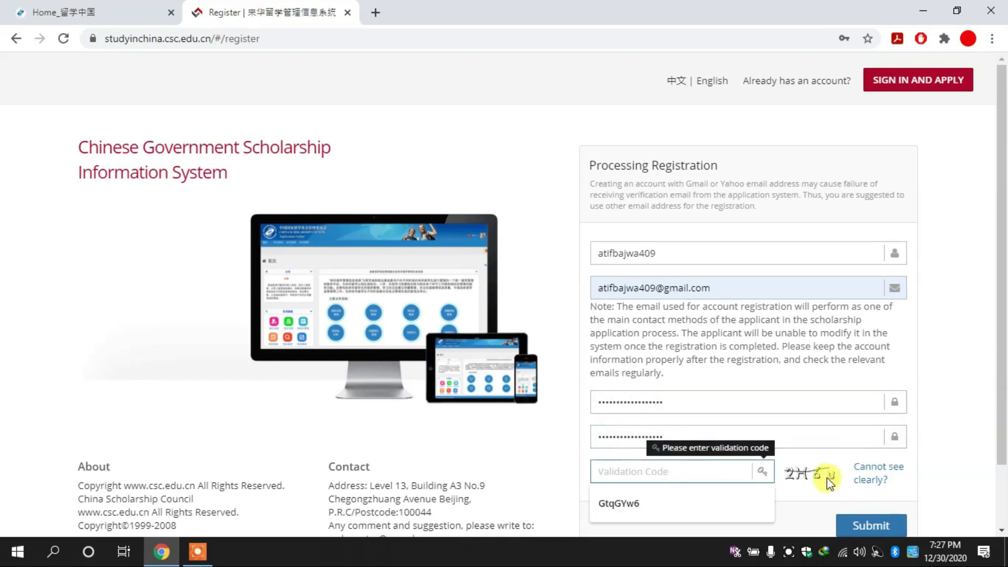
{"action": "type", "text": "2H"}
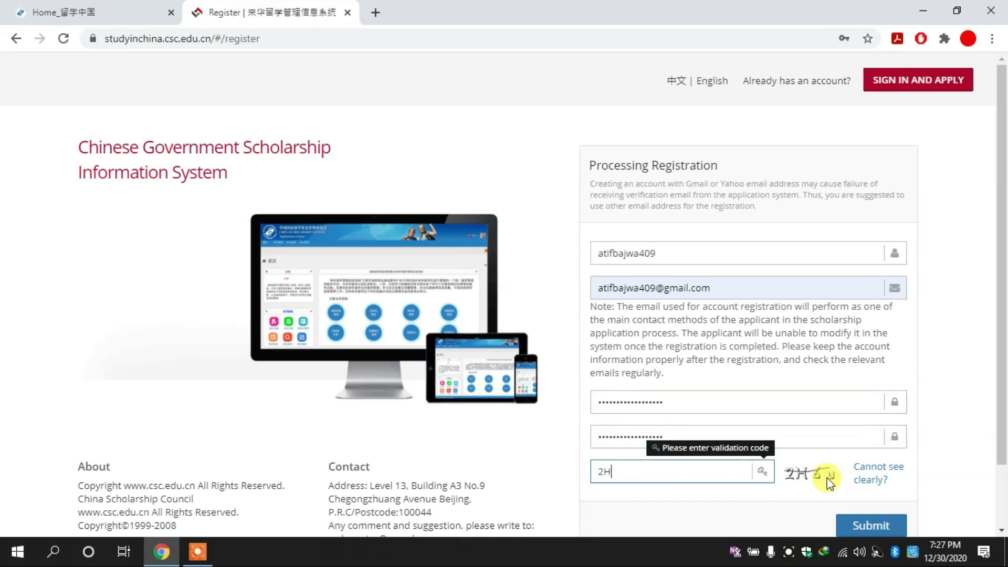
{"action": "type", "text": "6u"}
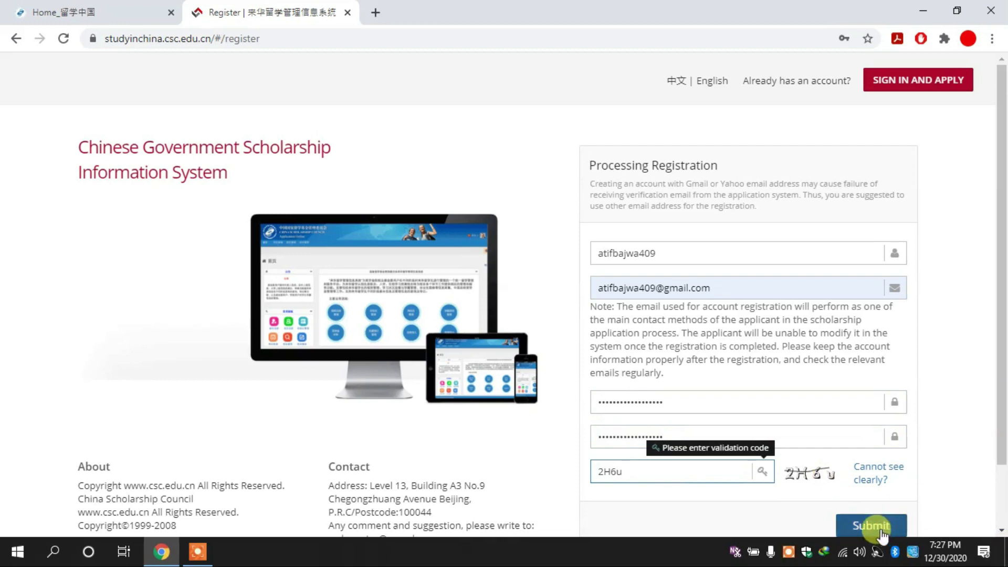
{"action": "left_click", "coordinate": [870, 527]}
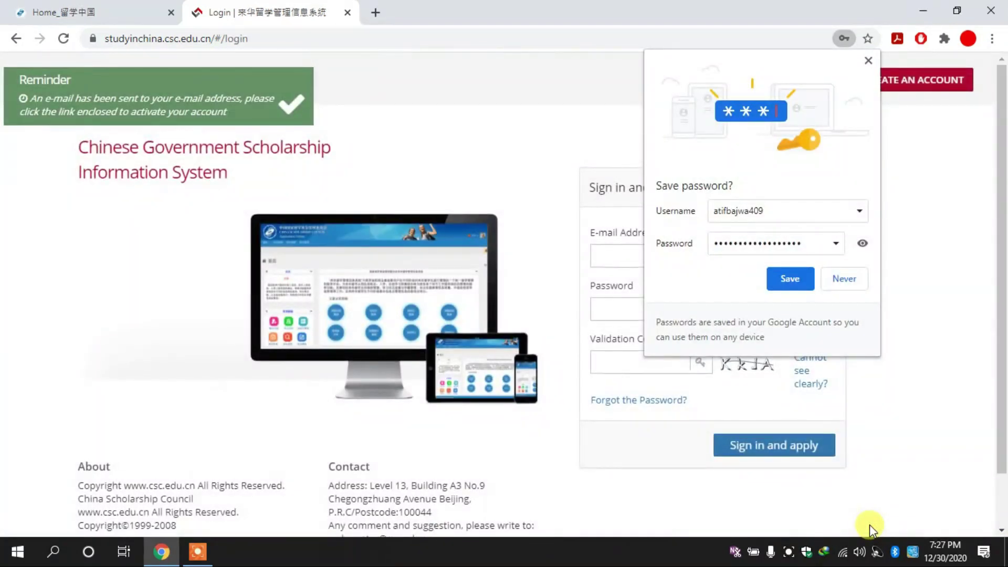
Decline the browser's password prompt and enter the new username on the login form.
{"action": "left_click", "coordinate": [853, 282]}
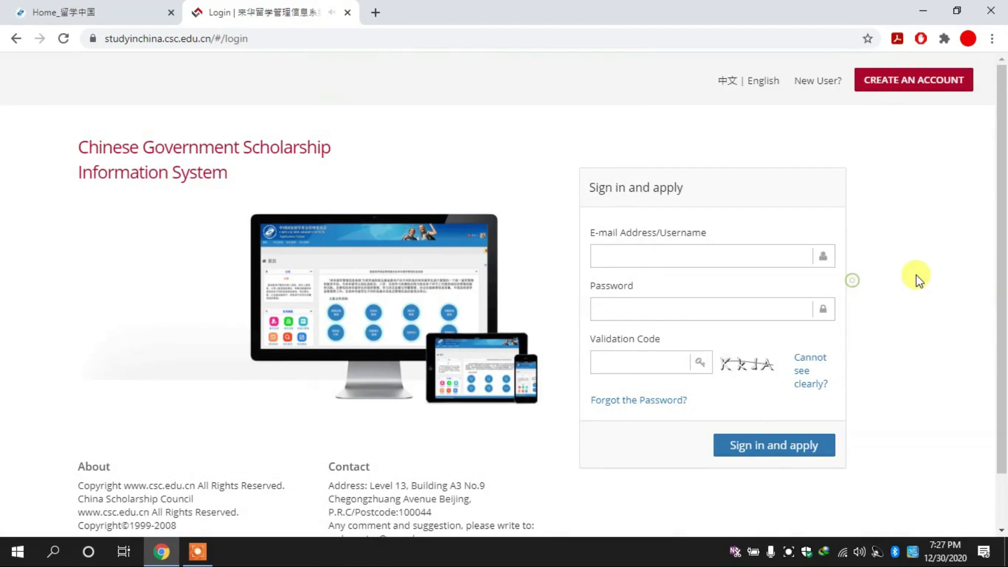
{"action": "left_click", "coordinate": [653, 258]}
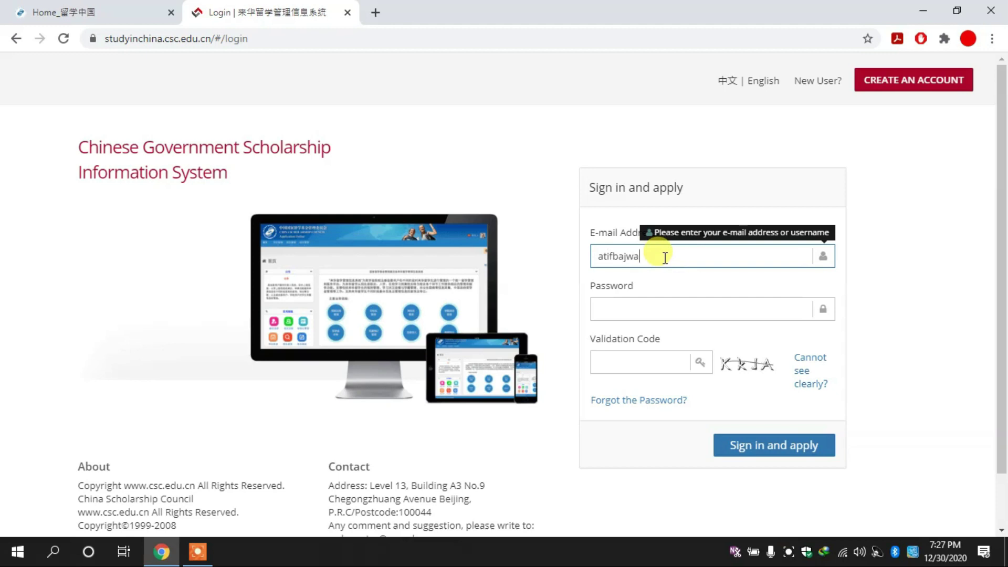
{"action": "left_click", "coordinate": [646, 303]}
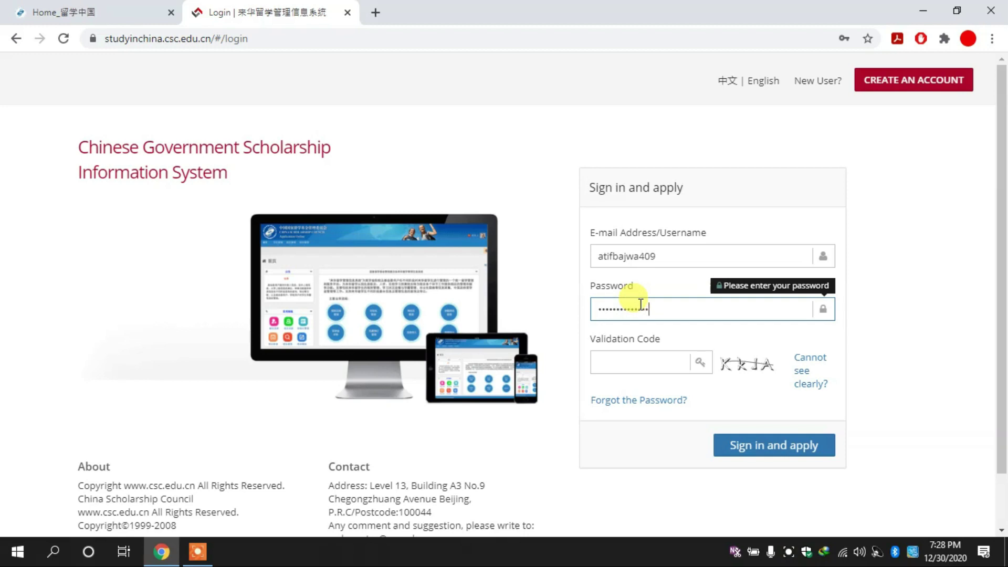
Enter the validation code, sign in, and dismiss the unverified e-mail warning.
{"action": "left_click", "coordinate": [656, 364]}
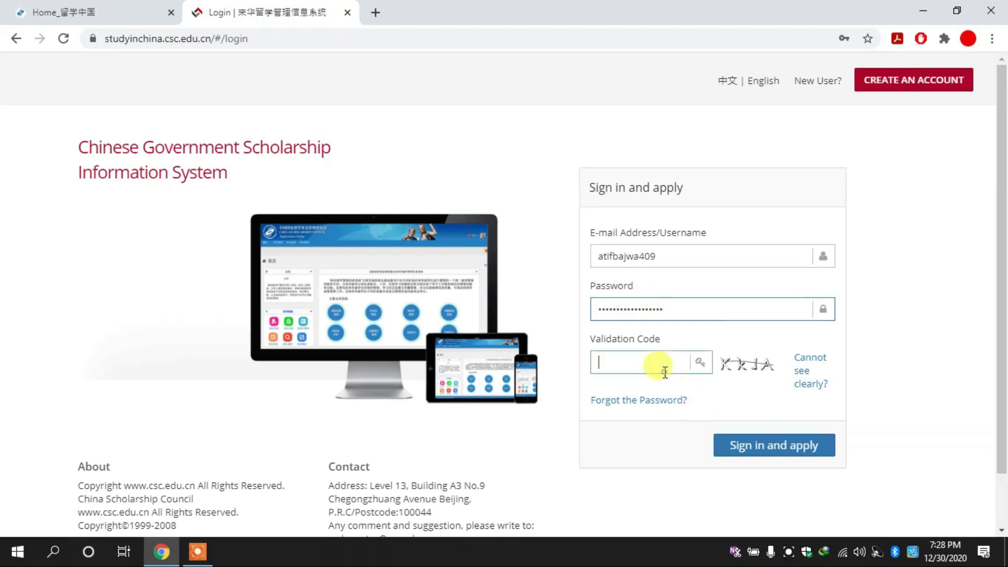
{"action": "type", "text": "KKJA"}
{"action": "left_click", "coordinate": [770, 455]}
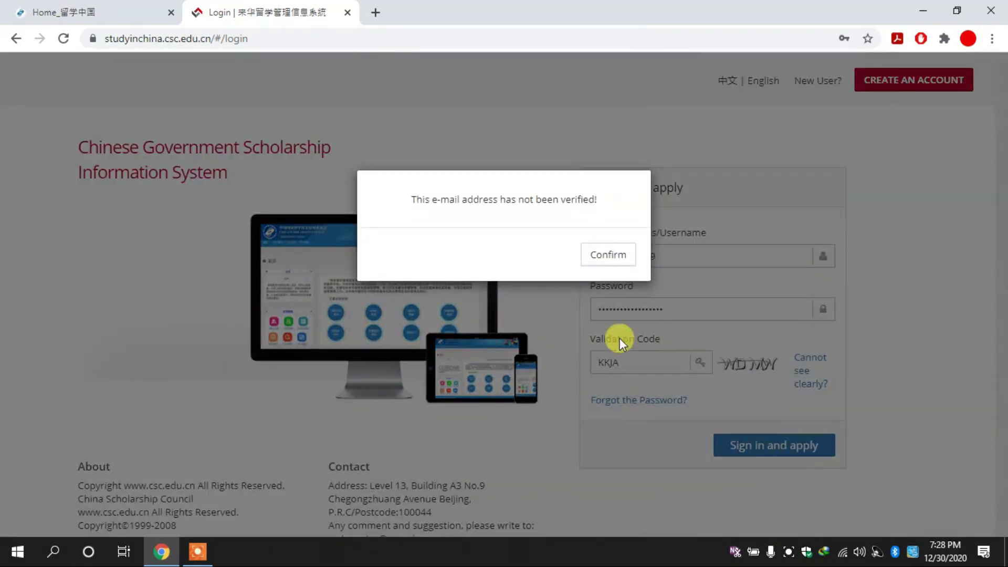
{"action": "left_click", "coordinate": [607, 257]}
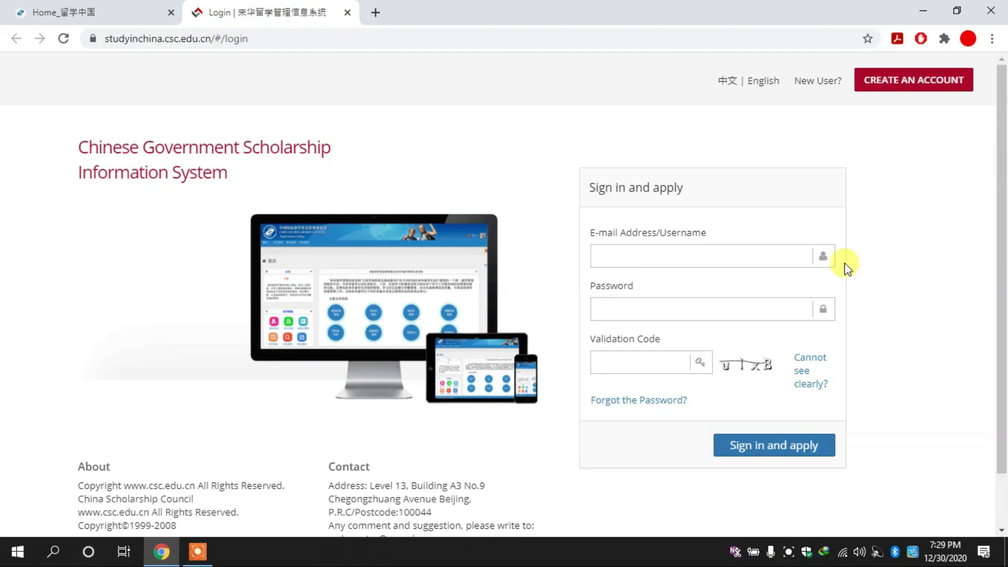
Fill in the remembered username and begin entering the password.
{"action": "left_click", "coordinate": [729, 258]}
{"action": "type", "text": "atif"}
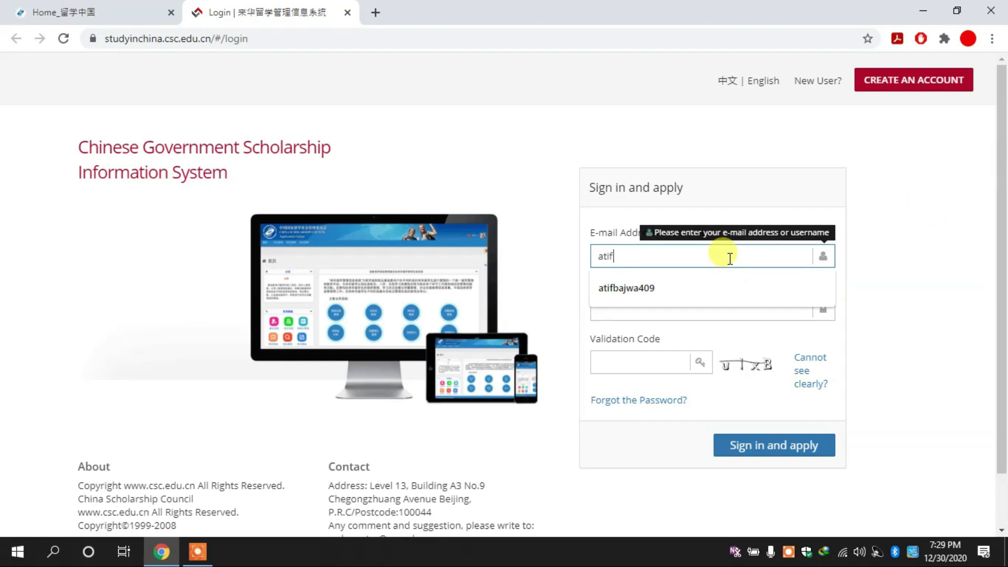
{"action": "key", "text": "Down"}
{"action": "key", "text": "Return"}
{"action": "left_click", "coordinate": [649, 304]}
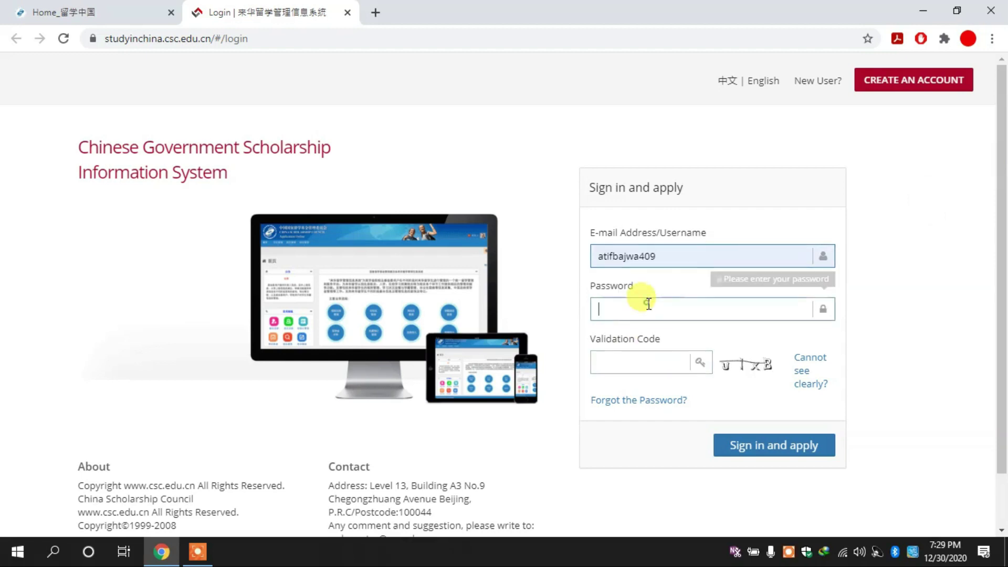
{"action": "type", "text": "•"}
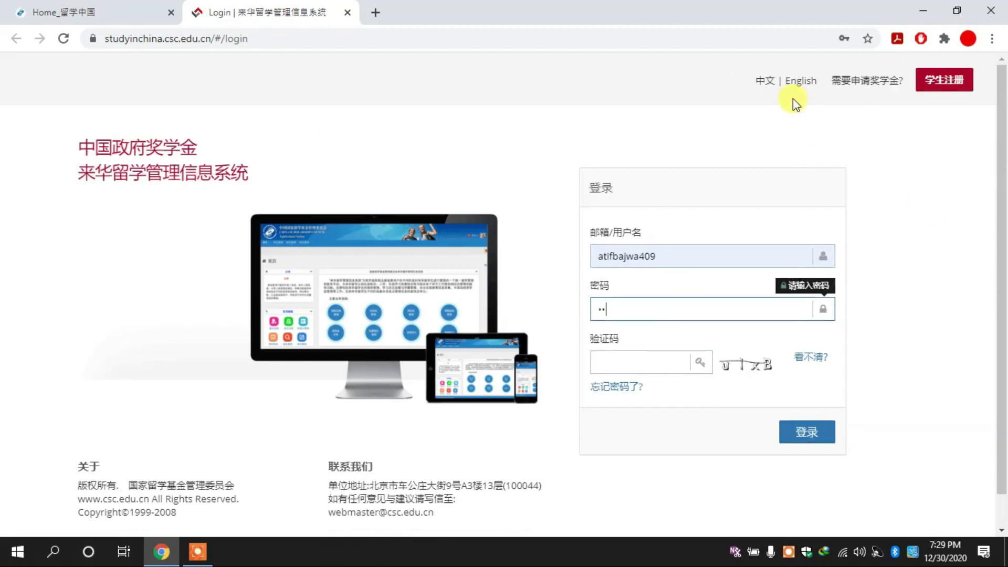
Switch the login page to English, re-enter the full password, and sign in.
{"action": "left_click", "coordinate": [796, 78]}
{"action": "left_click", "coordinate": [654, 302]}
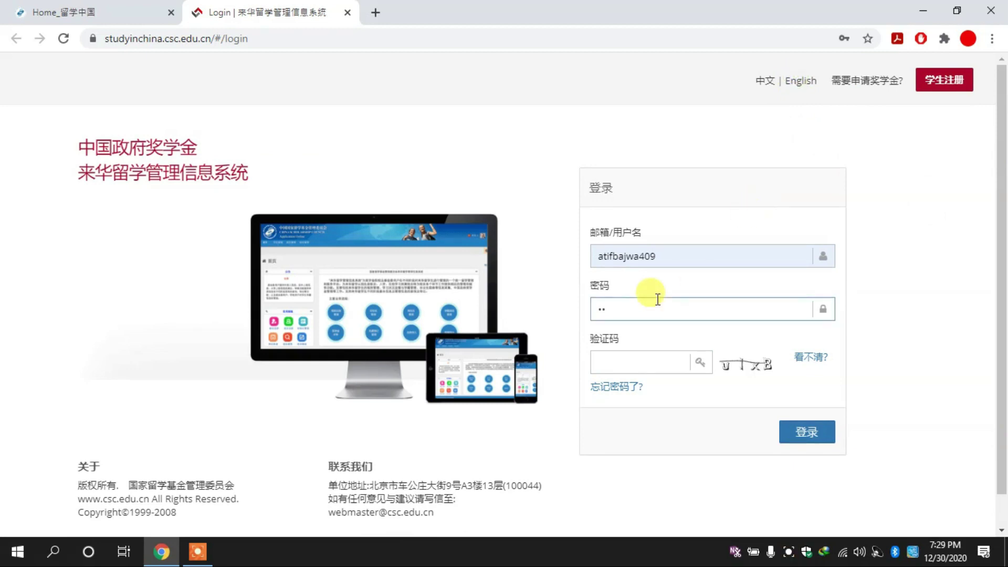
{"action": "left_click_drag", "start_coordinate": [651, 306], "coordinate": [598, 308]}
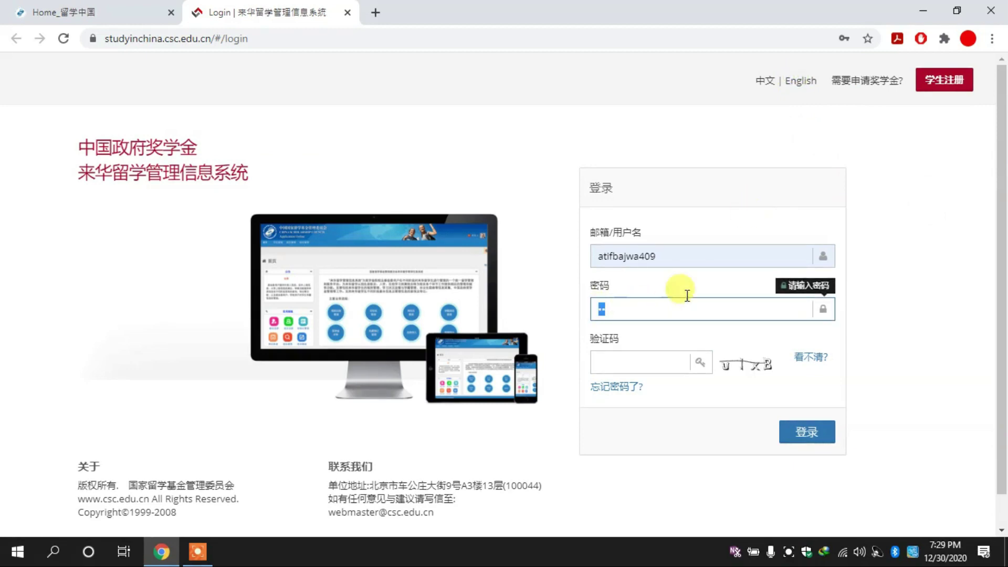
{"action": "left_click", "coordinate": [798, 87]}
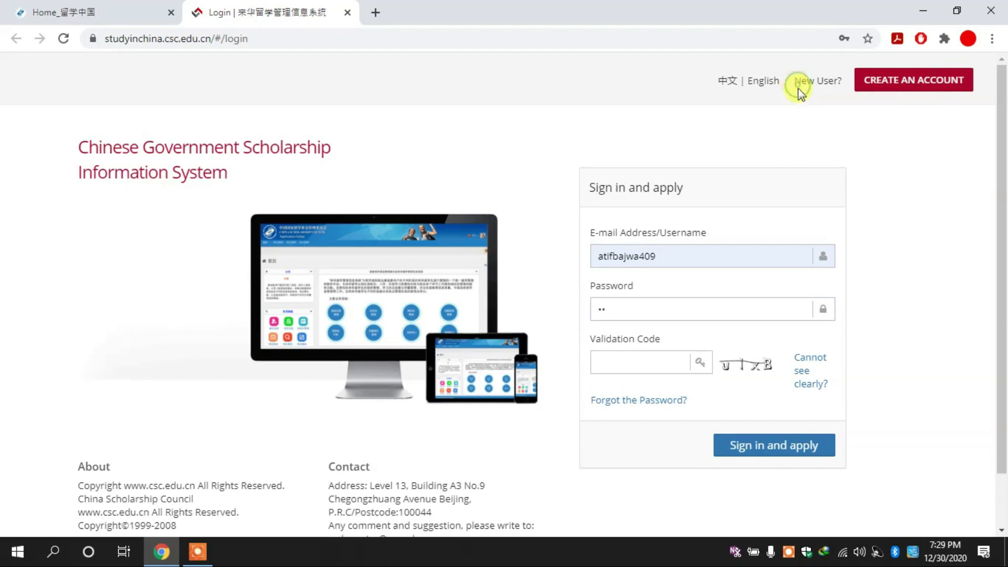
{"action": "left_click", "coordinate": [647, 306]}
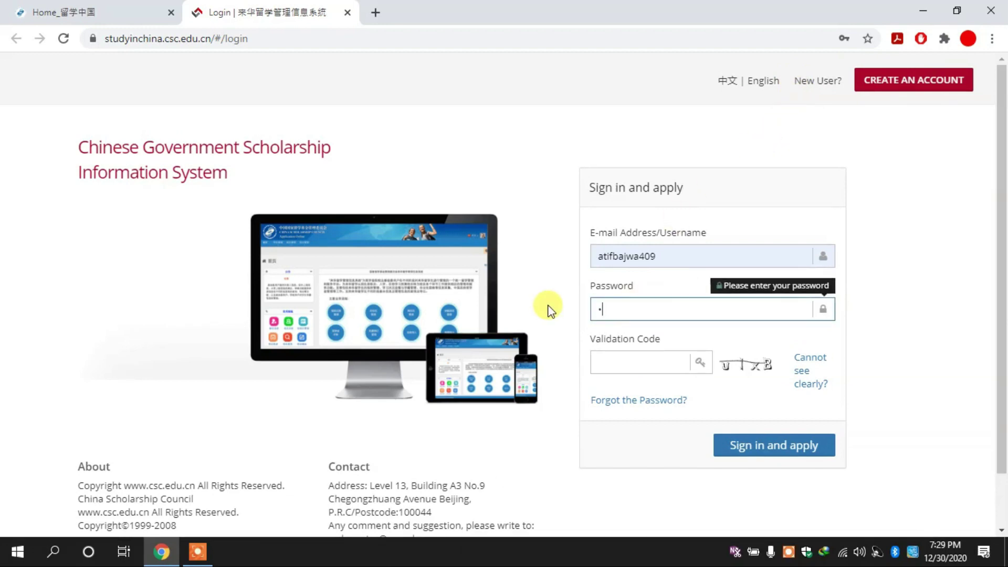
{"action": "type", "text": "••••••••••••••••"}
{"action": "key", "text": "Tab"}
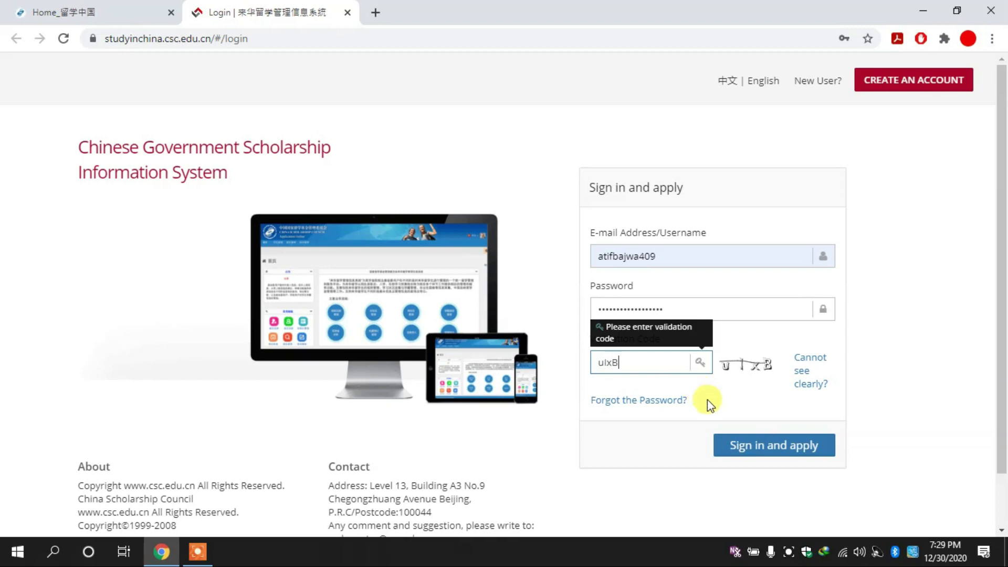
{"action": "left_click", "coordinate": [769, 445]}
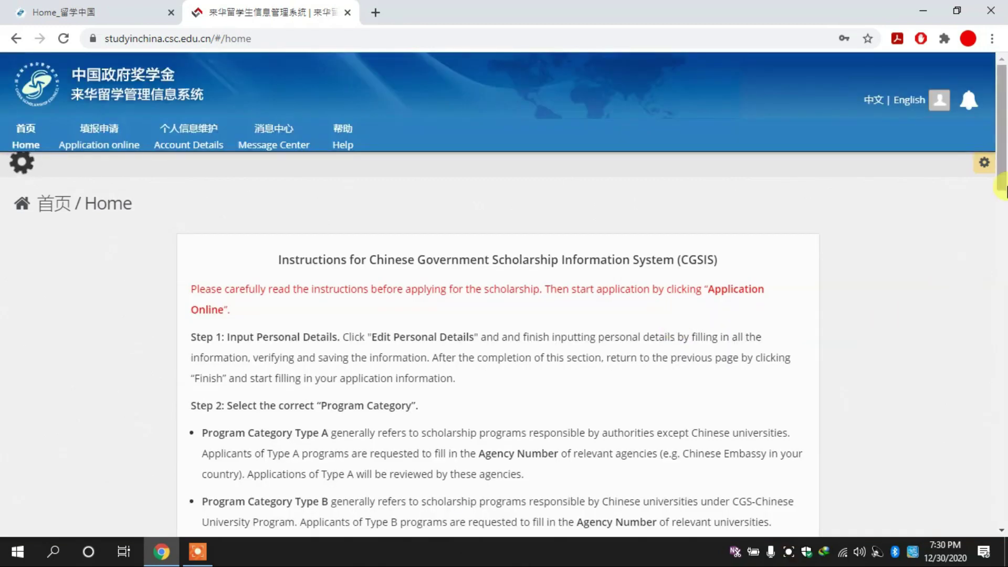
In a new tab, search 'chinese scholarships HEC' and open hec.gov.pk's How to Apply page.
{"action": "scroll", "coordinate": [1003, 176], "scroll_direction": "down", "scroll_amount": 3}
{"action": "scroll", "coordinate": [1004, 178], "scroll_direction": "down", "scroll_amount": 2}
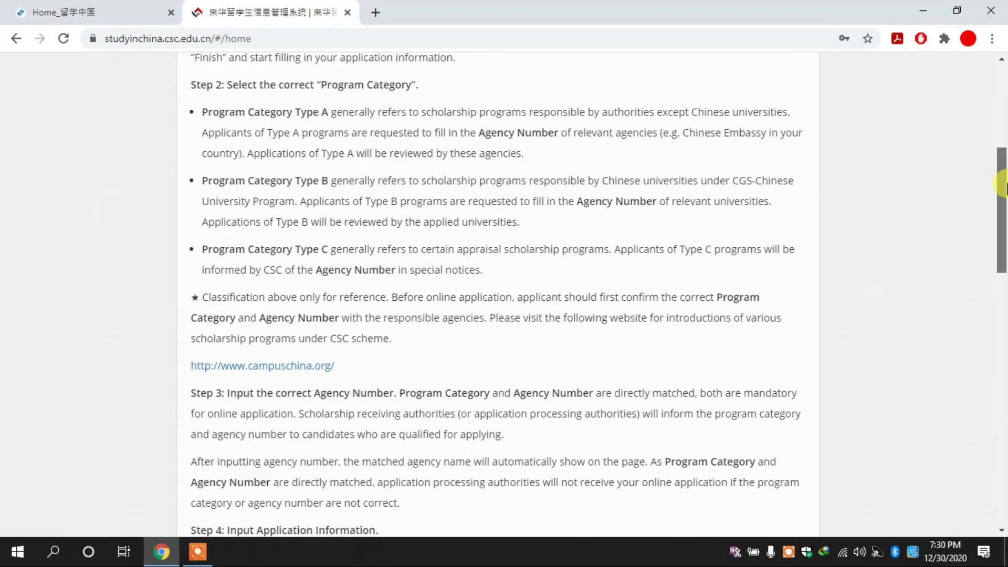
{"action": "left_click", "coordinate": [377, 15]}
{"action": "type", "text": "chines"}
{"action": "key", "text": "Down"}
{"action": "key", "text": "Down"}
{"action": "key", "text": "Down"}
{"action": "key", "text": "Down"}
{"action": "key", "text": "Return"}
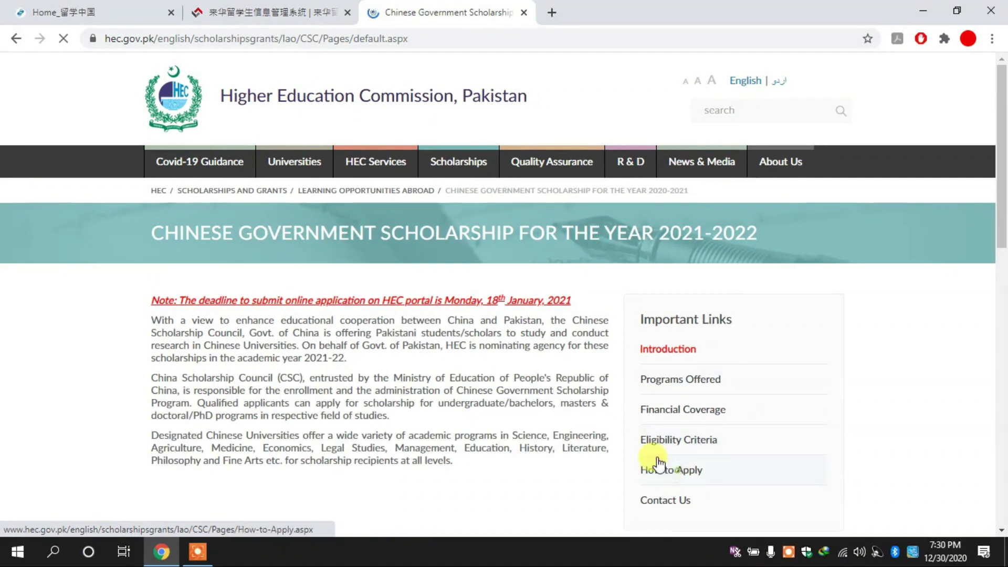
{"action": "left_click", "coordinate": [659, 464]}
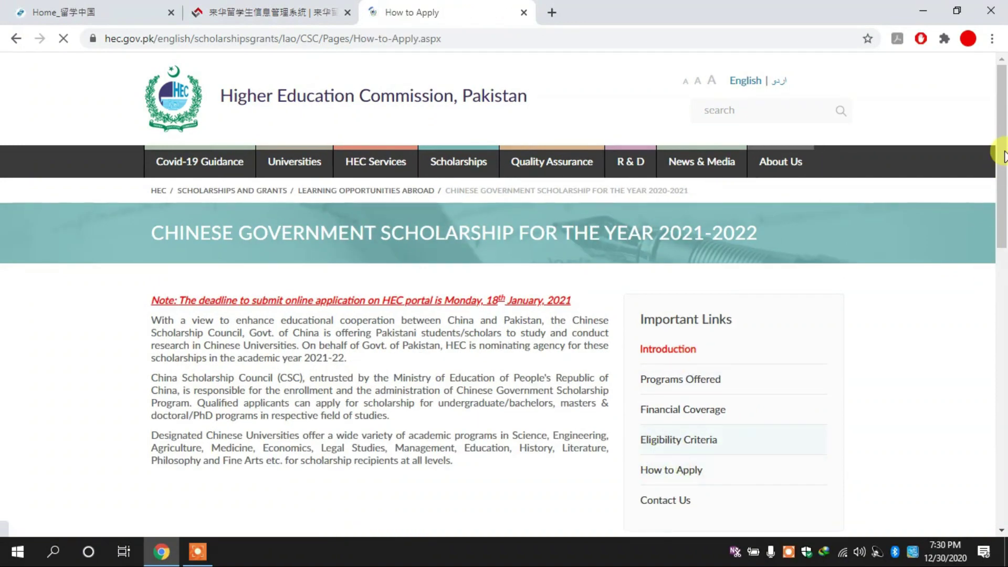
{"action": "scroll", "coordinate": [488, 155], "scroll_direction": "down", "scroll_amount": 4}
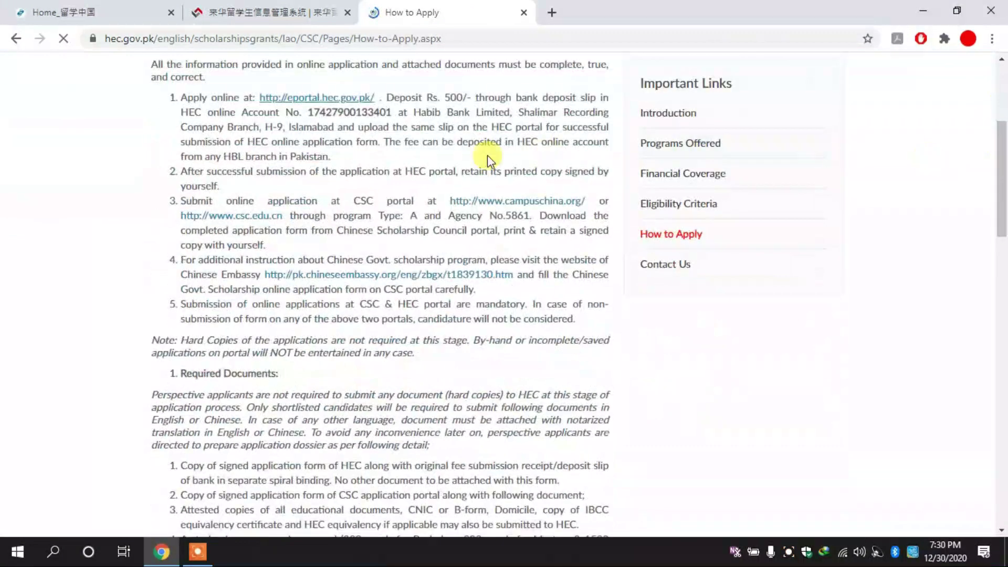
Back on the CSC Home page, read the Program Category Type A paragraph.
{"action": "left_click", "coordinate": [273, 8]}
{"action": "scroll", "coordinate": [1002, 175], "scroll_direction": "up", "scroll_amount": 1}
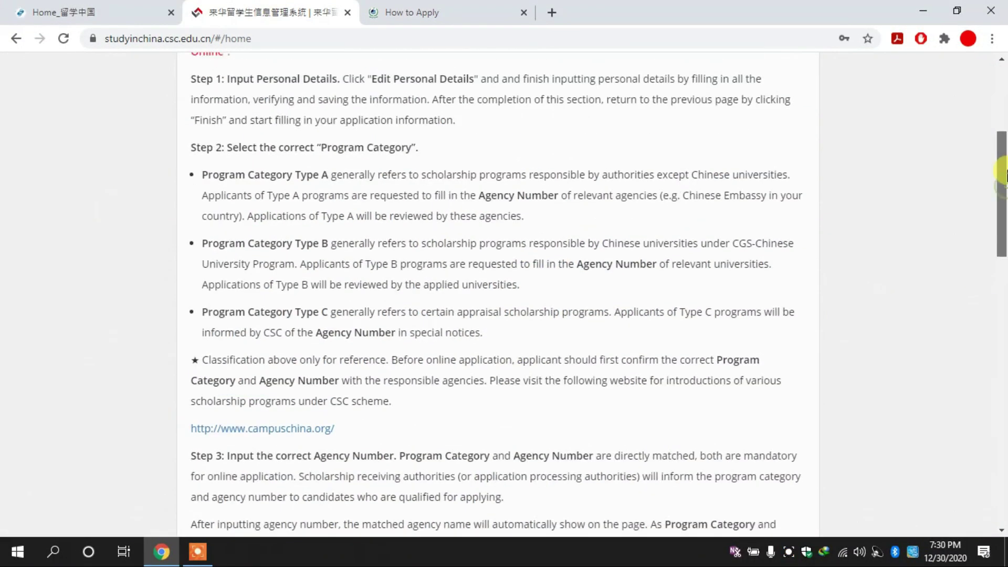
{"action": "left_click_drag", "start_coordinate": [202, 169], "coordinate": [536, 218]}
{"action": "left_click_drag", "start_coordinate": [999, 281], "coordinate": [989, 68]}
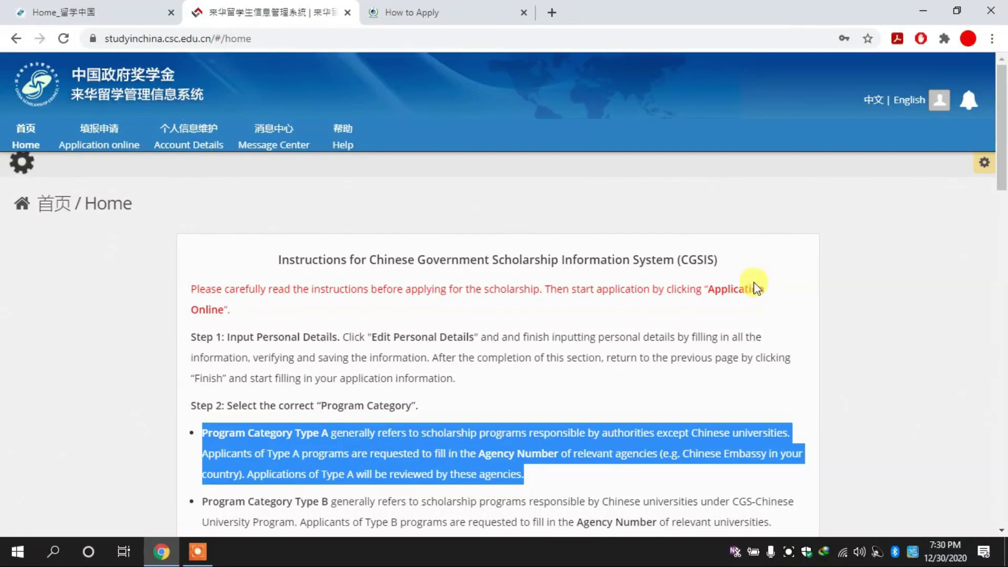
{"action": "left_click_drag", "start_coordinate": [1006, 128], "coordinate": [1003, 157]}
{"action": "left_click", "coordinate": [862, 223]}
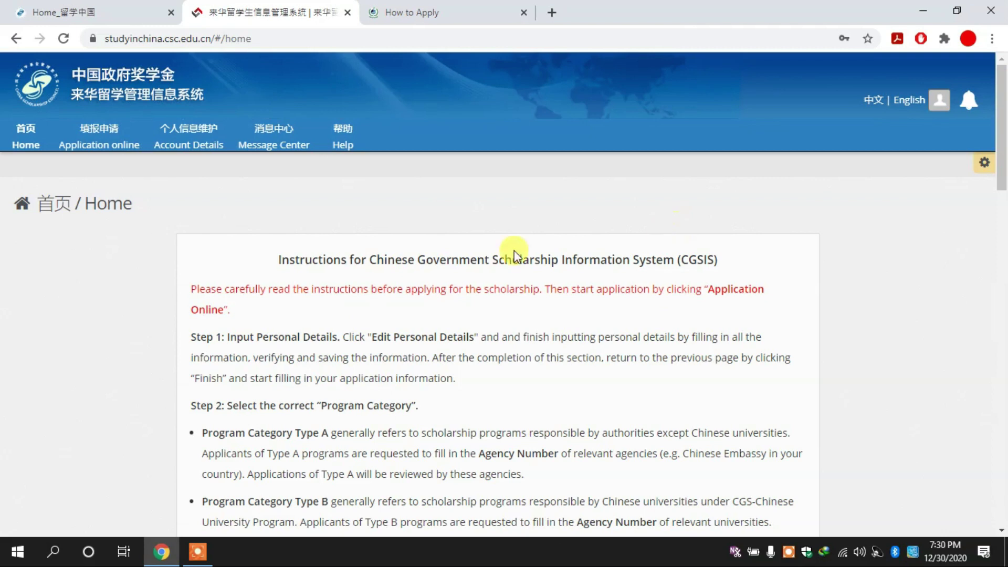
Go to Application online and open Edit Personal Details for the unsubmitted application.
{"action": "left_click", "coordinate": [106, 154]}
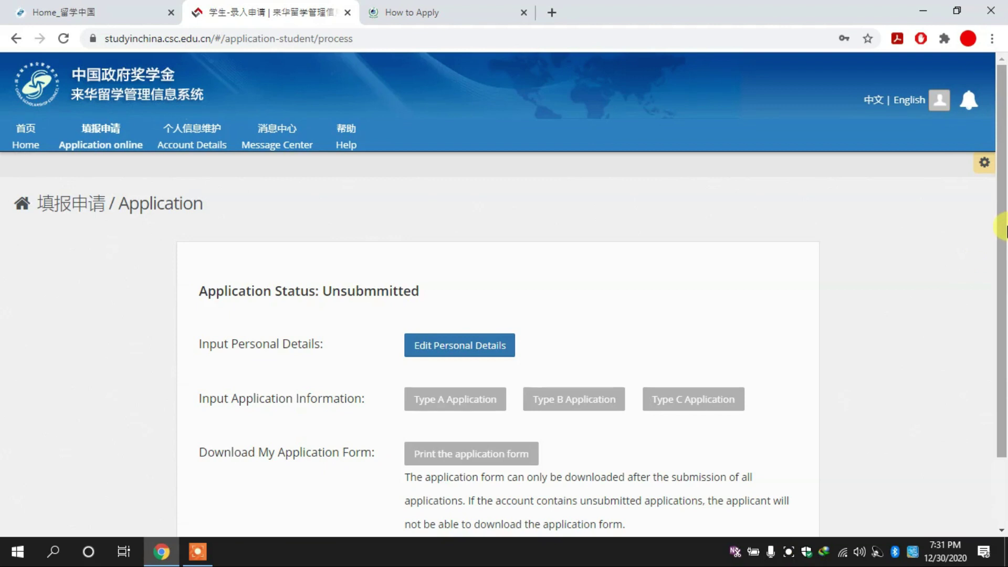
{"action": "left_click_drag", "start_coordinate": [1004, 226], "coordinate": [1004, 297]}
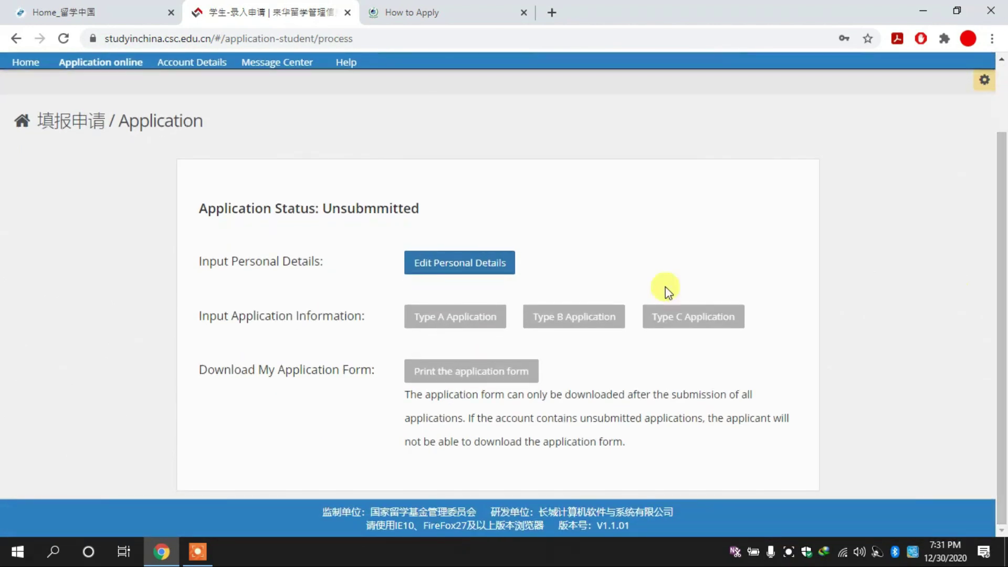
{"action": "left_click", "coordinate": [453, 264]}
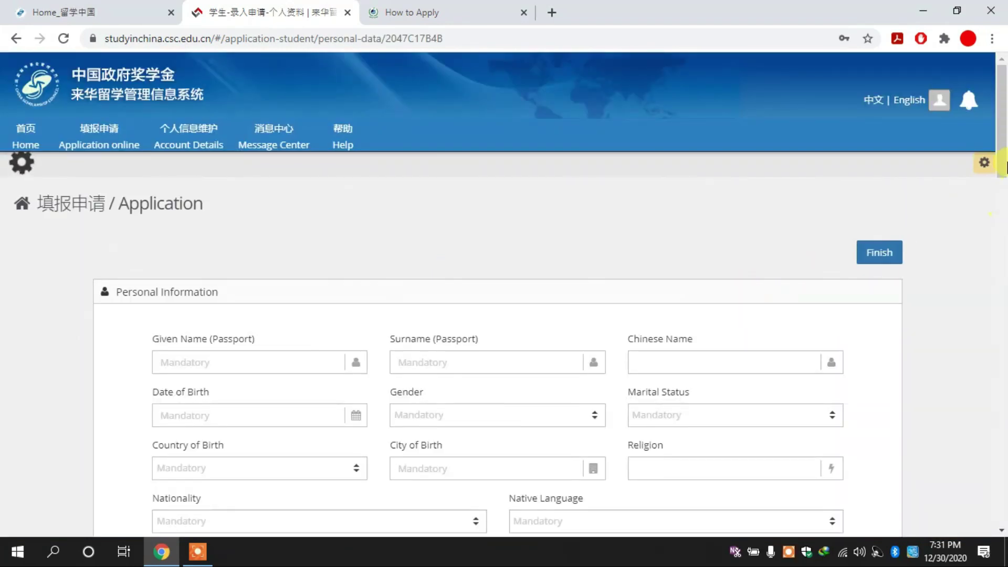
{"action": "left_click_drag", "start_coordinate": [1005, 166], "coordinate": [999, 92]}
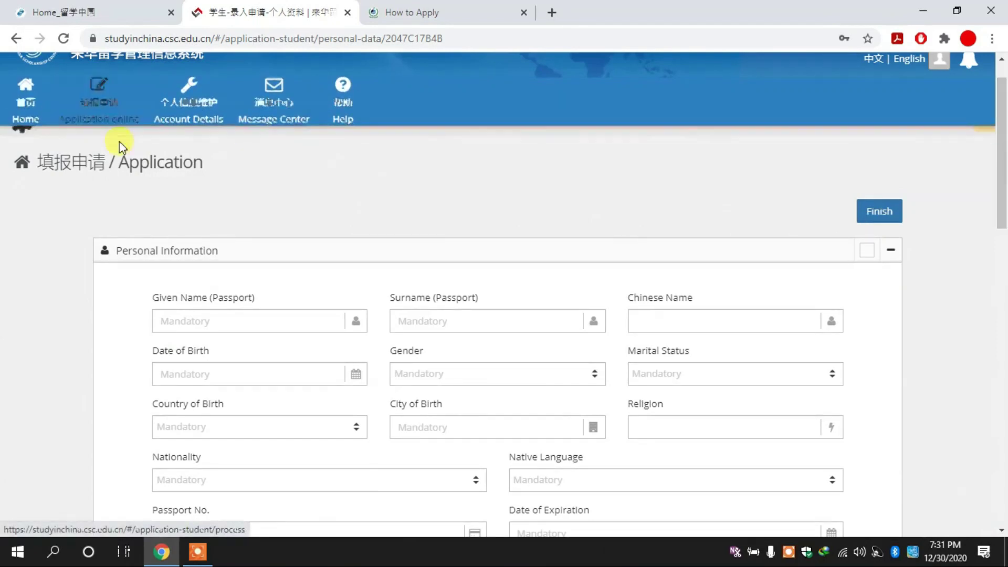
Complete the Personal Information and emergency contact fields, then Verify and Save them.
{"action": "left_click", "coordinate": [708, 317]}
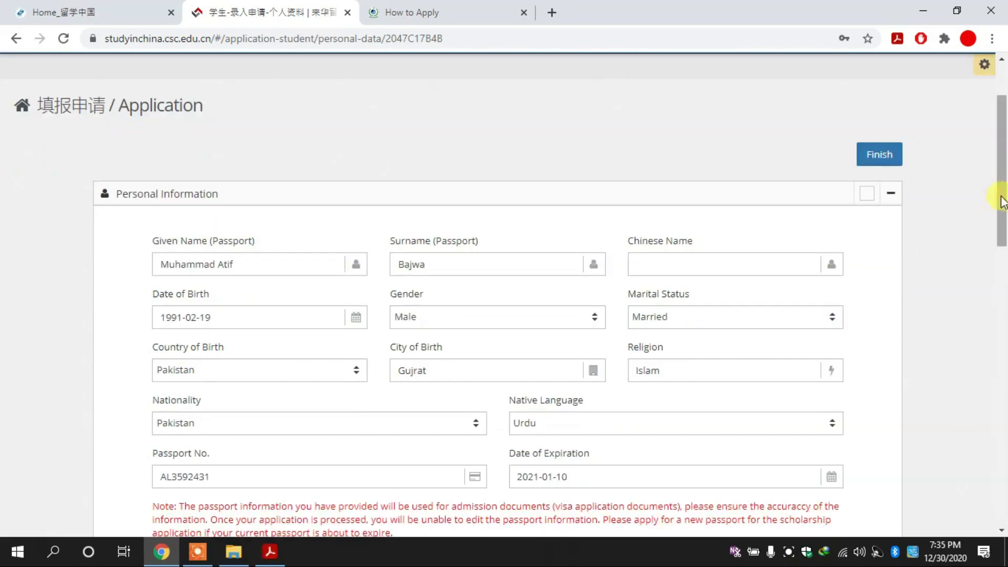
{"action": "left_click_drag", "start_coordinate": [1004, 205], "coordinate": [1004, 475]}
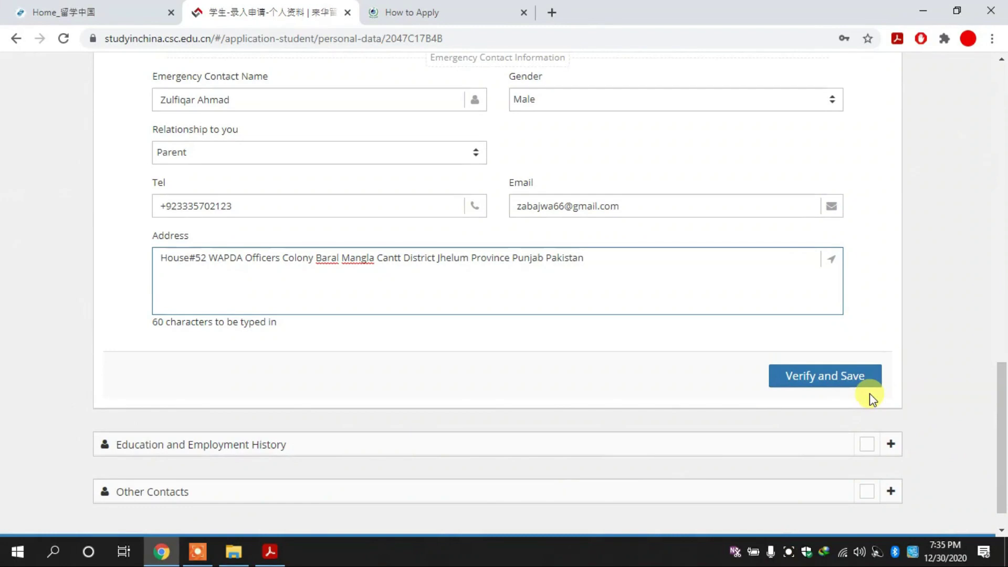
{"action": "left_click", "coordinate": [829, 385]}
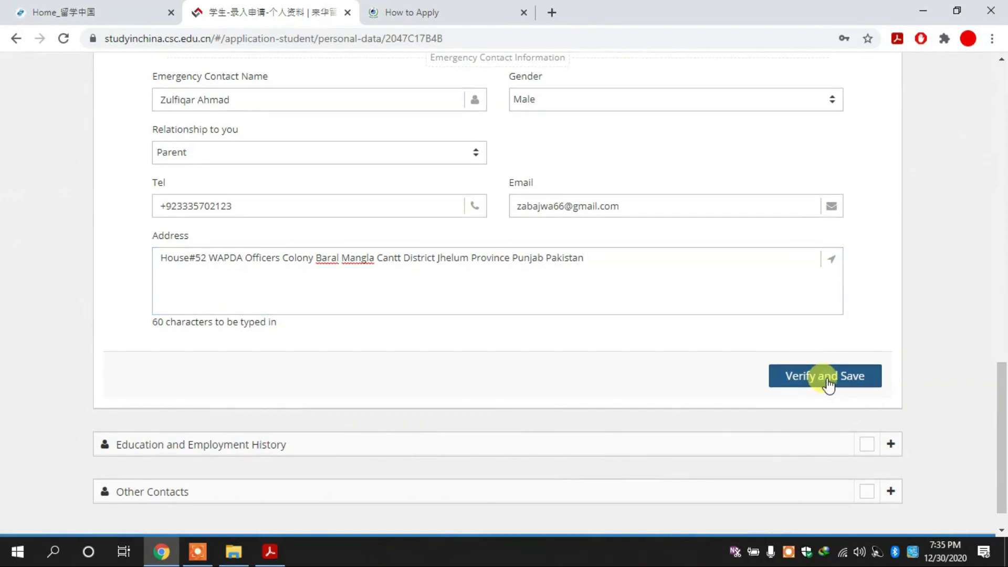
{"action": "left_click", "coordinate": [876, 383]}
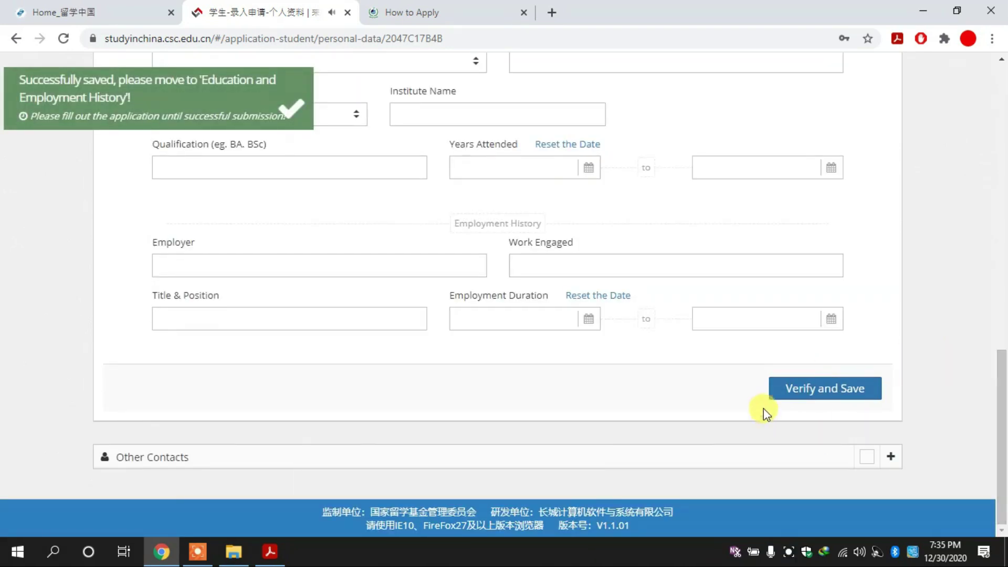
Verify and Save the Education and Employment History with three degrees and a lecturer post.
{"action": "left_click_drag", "start_coordinate": [1001, 394], "coordinate": [1004, 181]}
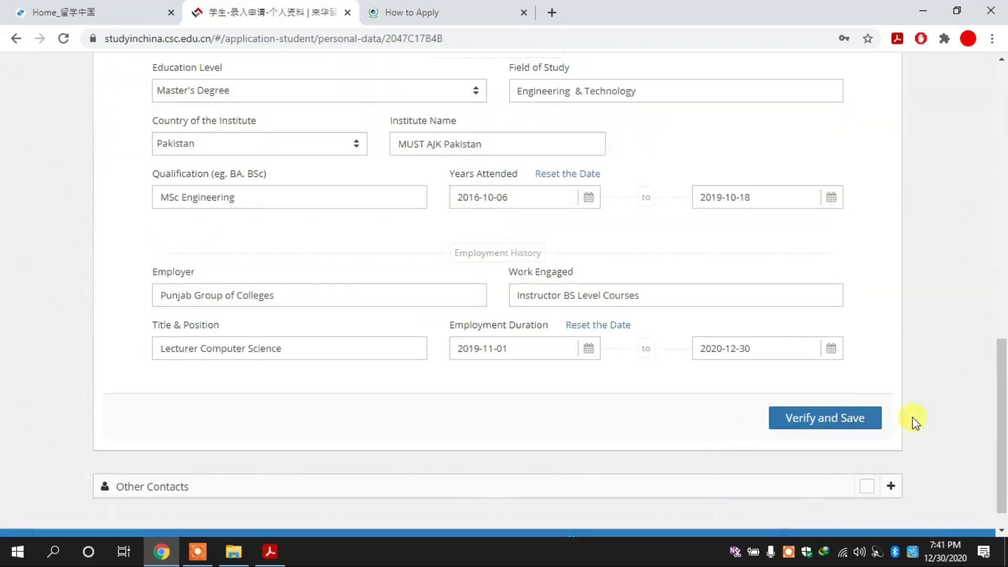
{"action": "left_click_drag", "start_coordinate": [1001, 400], "coordinate": [1004, 420]}
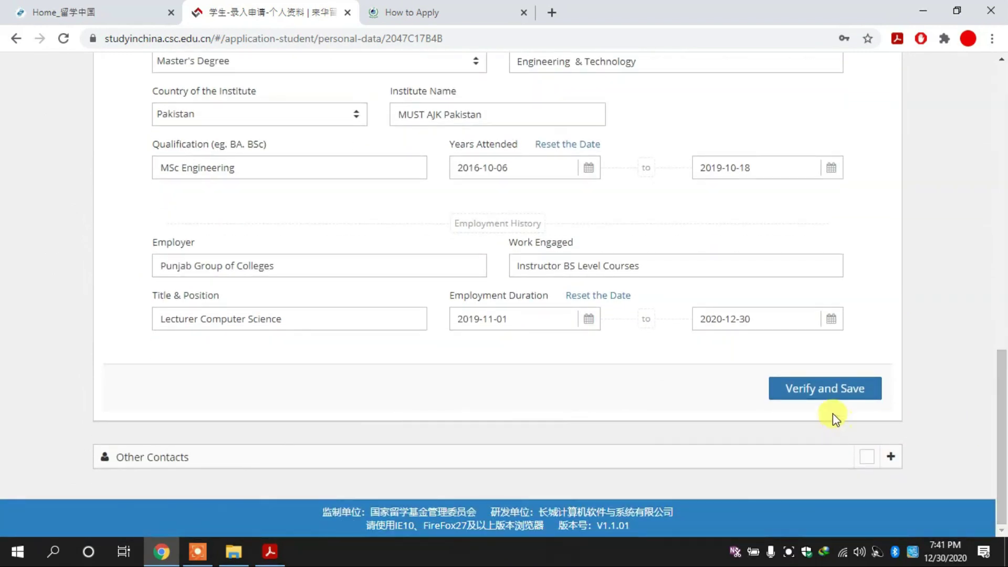
{"action": "left_click", "coordinate": [815, 389]}
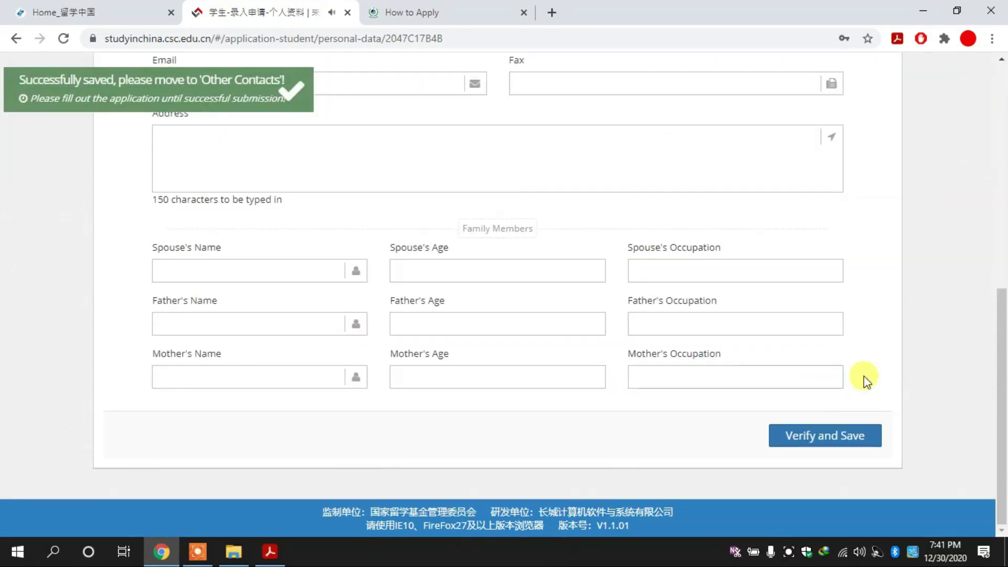
Scroll through the empty Other Contacts section down to its Verify and Save area.
{"action": "left_click_drag", "start_coordinate": [1004, 365], "coordinate": [1004, 339]}
{"action": "mouse_move", "coordinate": [1004, 341]}
{"action": "left_mouse_down"}
{"action": "mouse_move", "coordinate": [1004, 354]}
{"action": "mouse_move", "coordinate": [1003, 292]}
{"action": "mouse_move", "coordinate": [1004, 342]}
{"action": "left_mouse_up"}
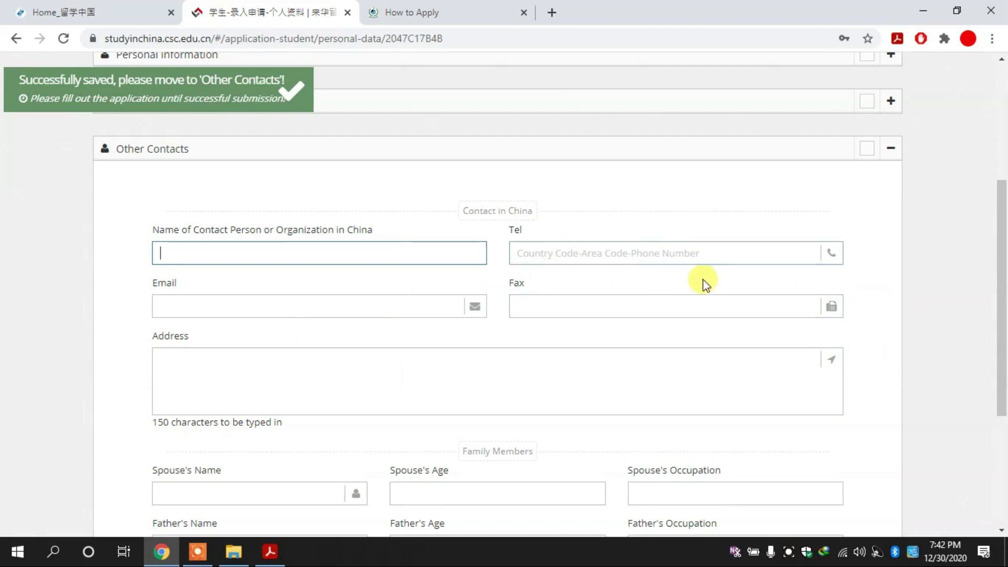
{"action": "scroll", "coordinate": [1002, 284], "scroll_direction": "down", "scroll_amount": 1}
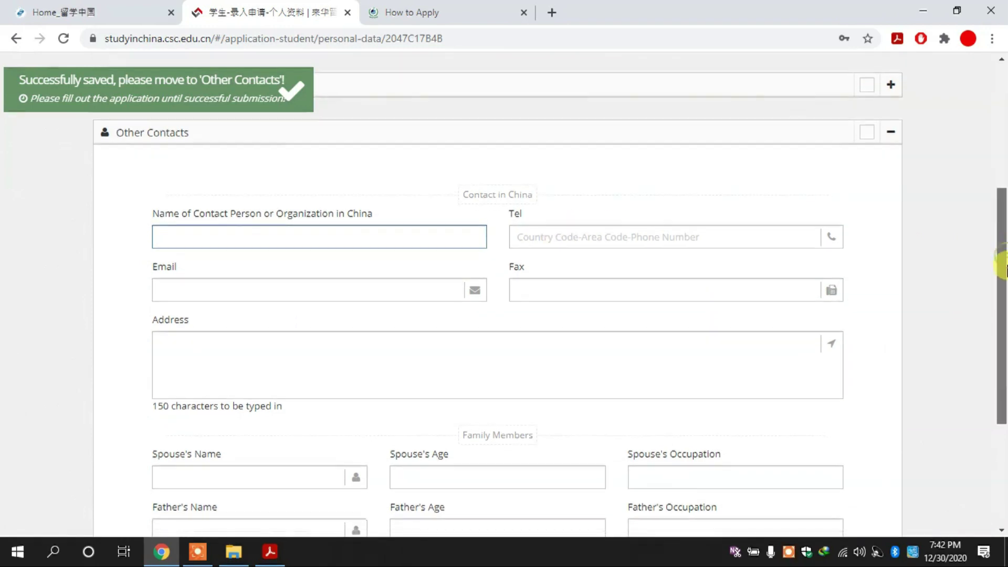
{"action": "scroll", "coordinate": [1002, 281], "scroll_direction": "down", "scroll_amount": 3}
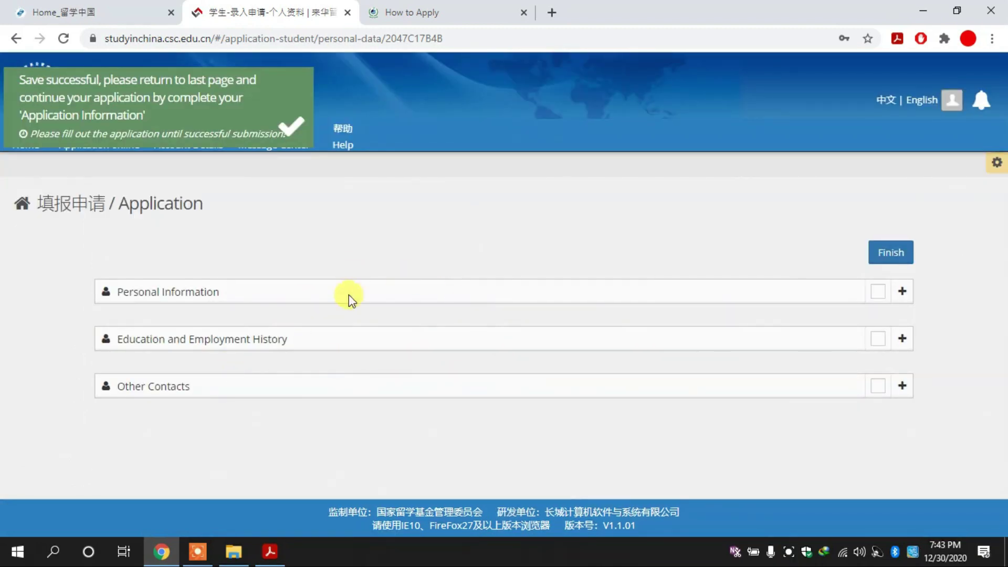
Finish personal details, check the HEC How to Apply instructions, and open the Type A application form.
{"action": "left_click", "coordinate": [890, 263]}
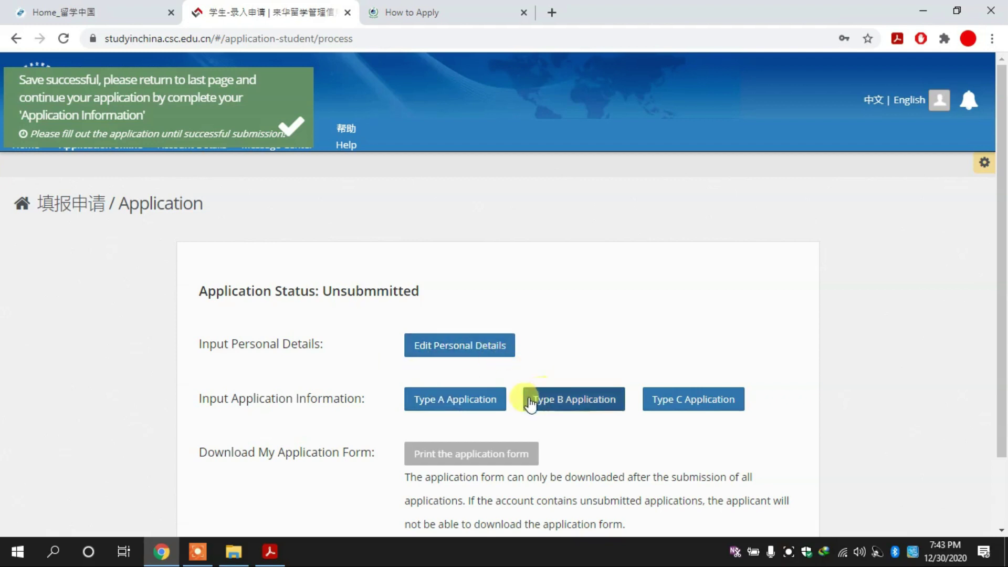
{"action": "left_click", "coordinate": [499, 10]}
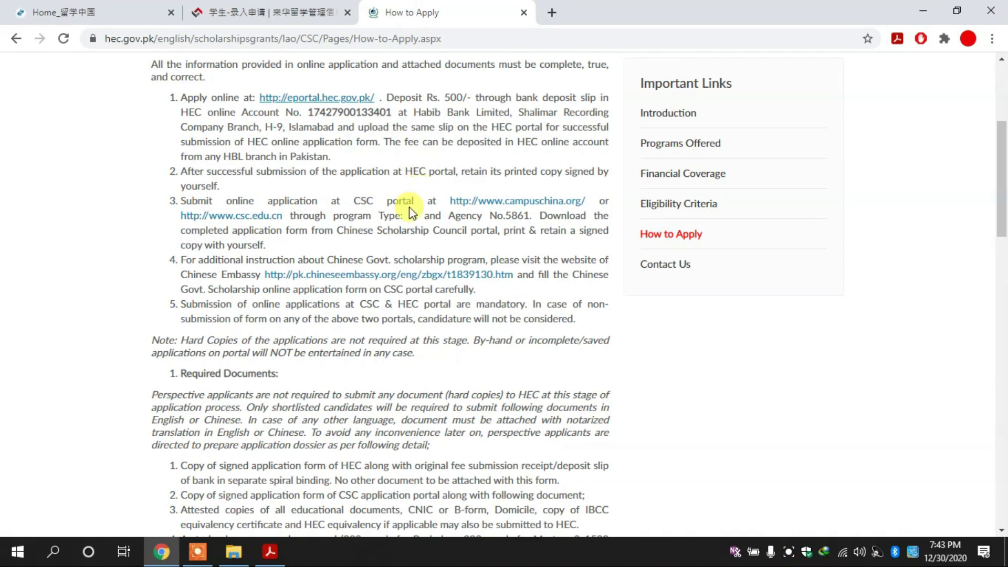
{"action": "key", "text": "ctrl+shift+Tab"}
{"action": "left_click", "coordinate": [464, 401]}
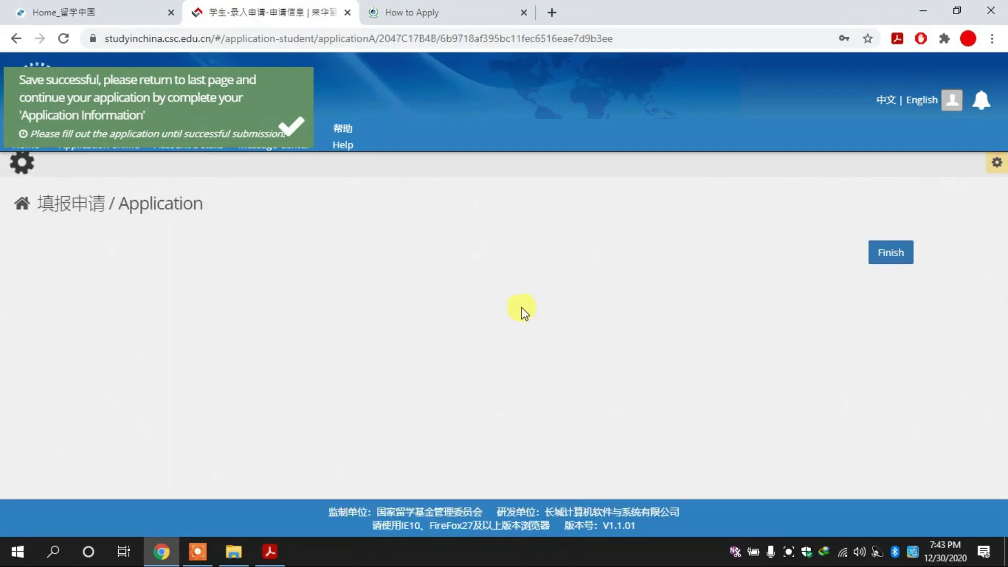
Copy the agency number 5861 from the HEC How to Apply instructions.
{"action": "left_click", "coordinate": [480, 7]}
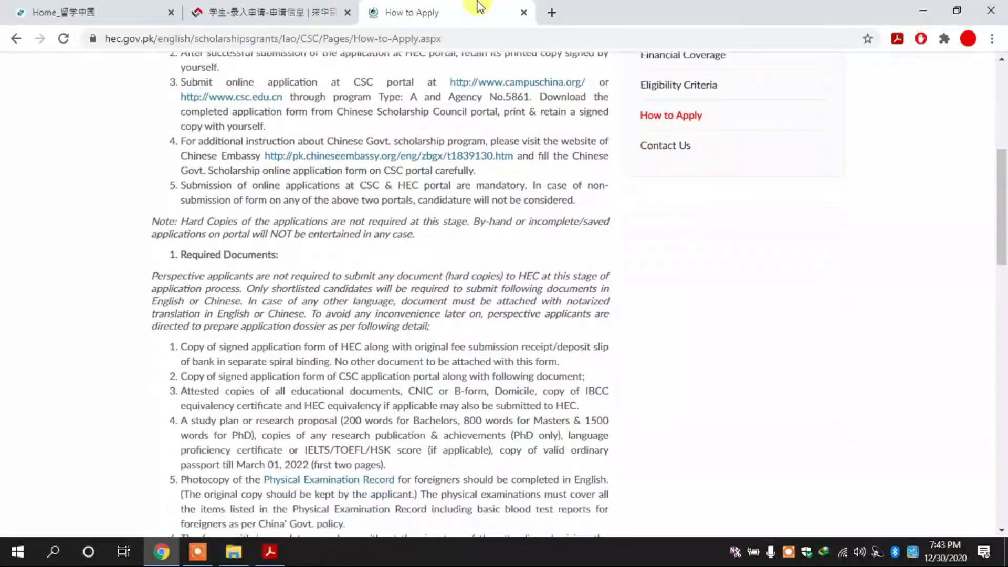
{"action": "key", "text": "Down"}
{"action": "key", "text": "Down"}
{"action": "key", "text": "Down"}
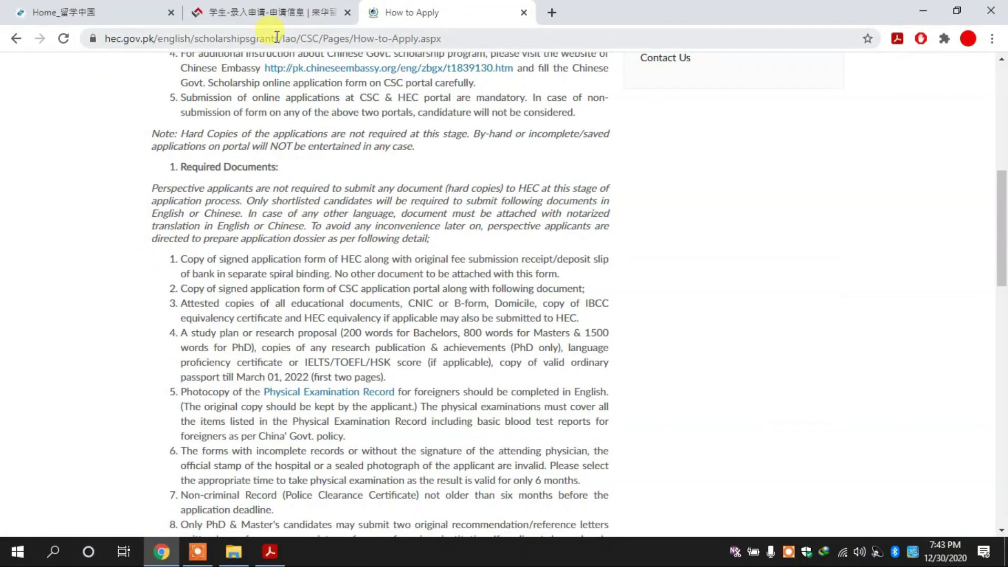
{"action": "left_click", "coordinate": [261, 15]}
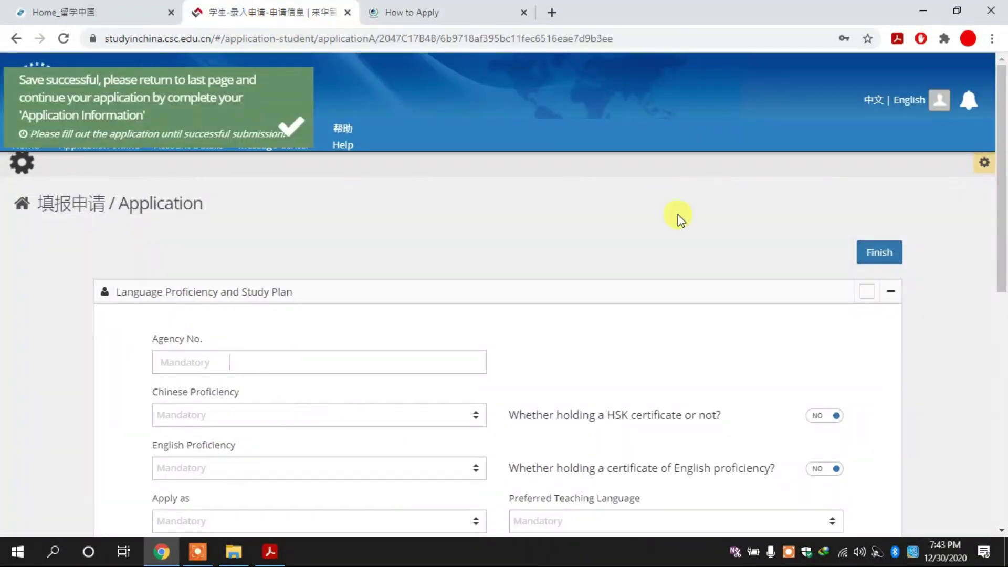
{"action": "left_click_drag", "start_coordinate": [1002, 199], "coordinate": [1002, 241]}
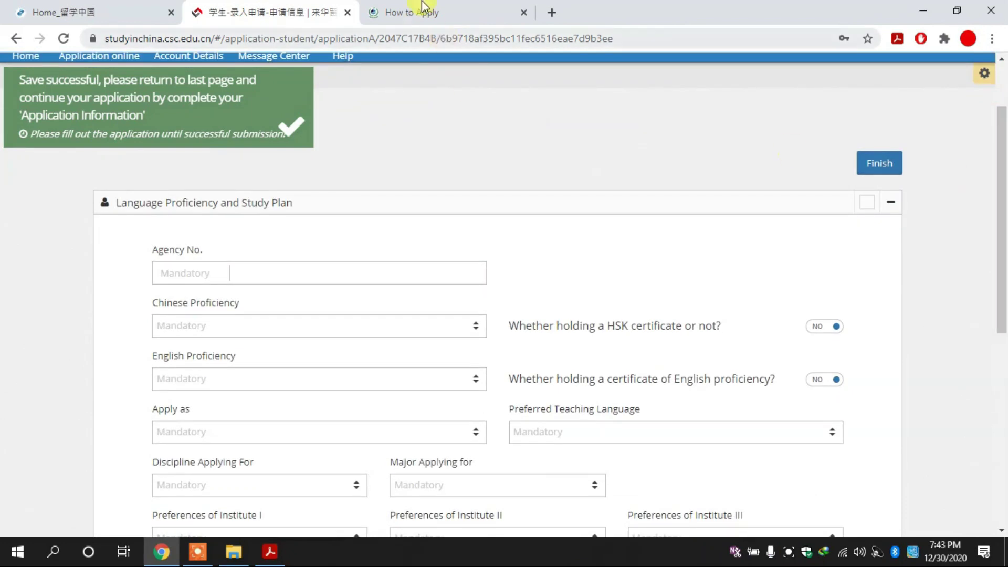
{"action": "left_click", "coordinate": [422, 6]}
{"action": "scroll", "coordinate": [498, 173], "scroll_direction": "up", "scroll_amount": 3}
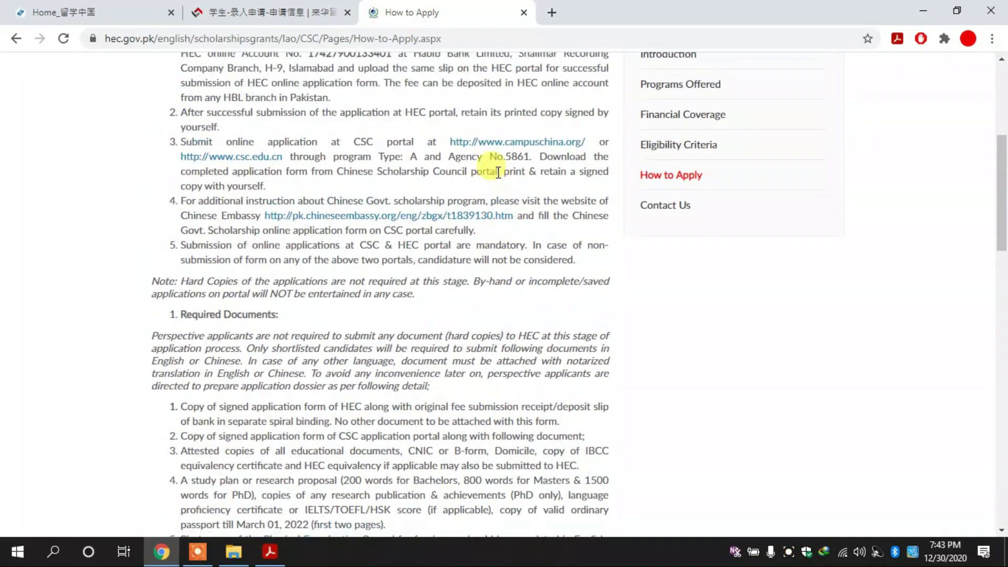
{"action": "left_click_drag", "start_coordinate": [505, 156], "coordinate": [535, 156]}
{"action": "key", "text": "ctrl+c"}
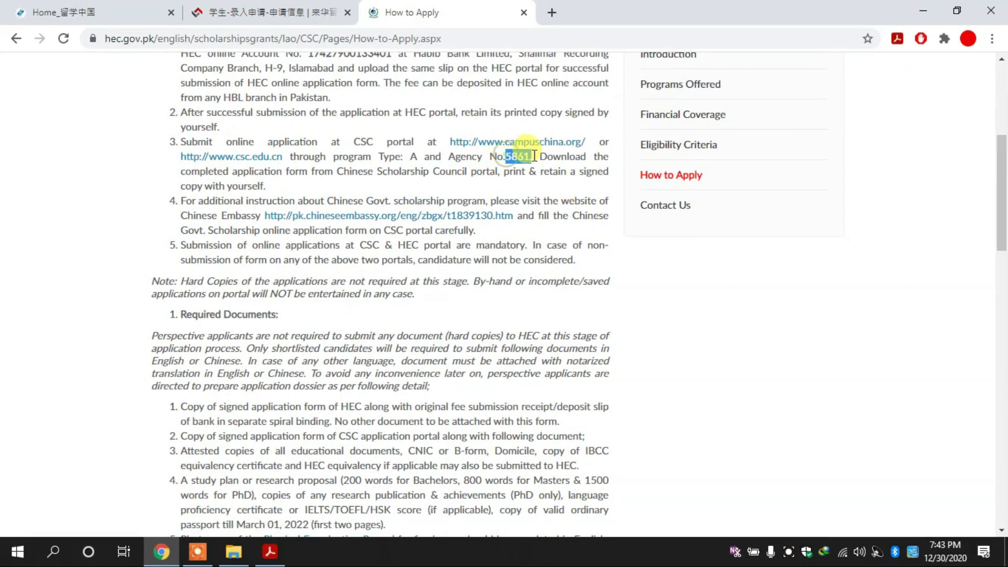
{"action": "left_click", "coordinate": [250, 10]}
Paste 5861 into Agency No. and check the HSK certificate setting.
{"action": "left_click", "coordinate": [311, 265]}
{"action": "key", "text": "ctrl+v"}
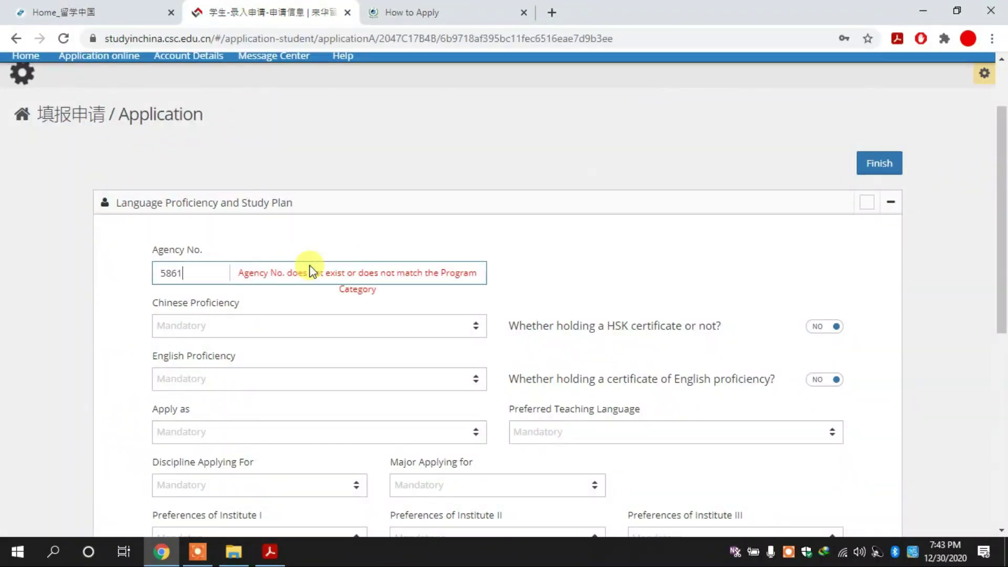
{"action": "left_click", "coordinate": [330, 331]}
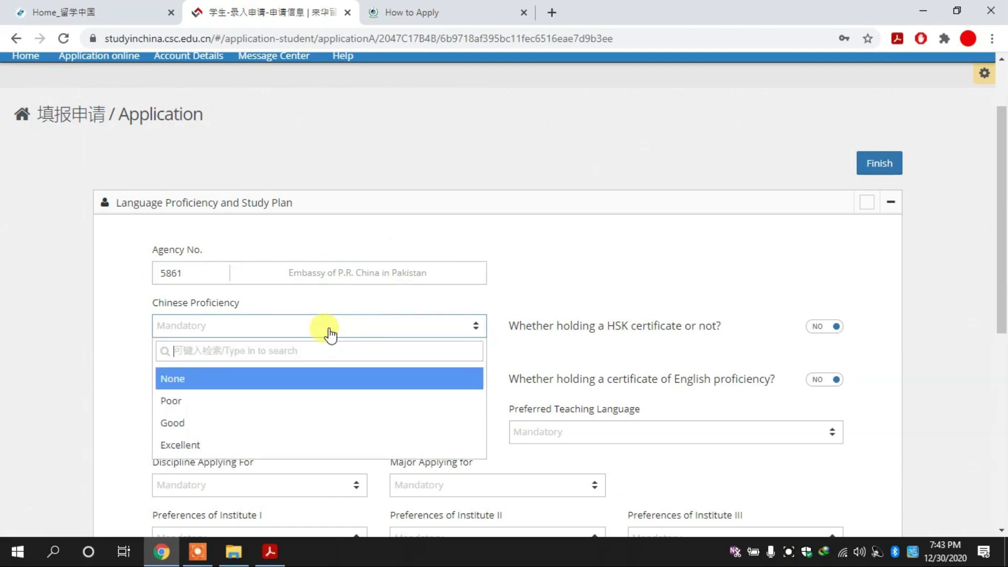
{"action": "left_click", "coordinate": [329, 328]}
{"action": "left_click", "coordinate": [824, 330]}
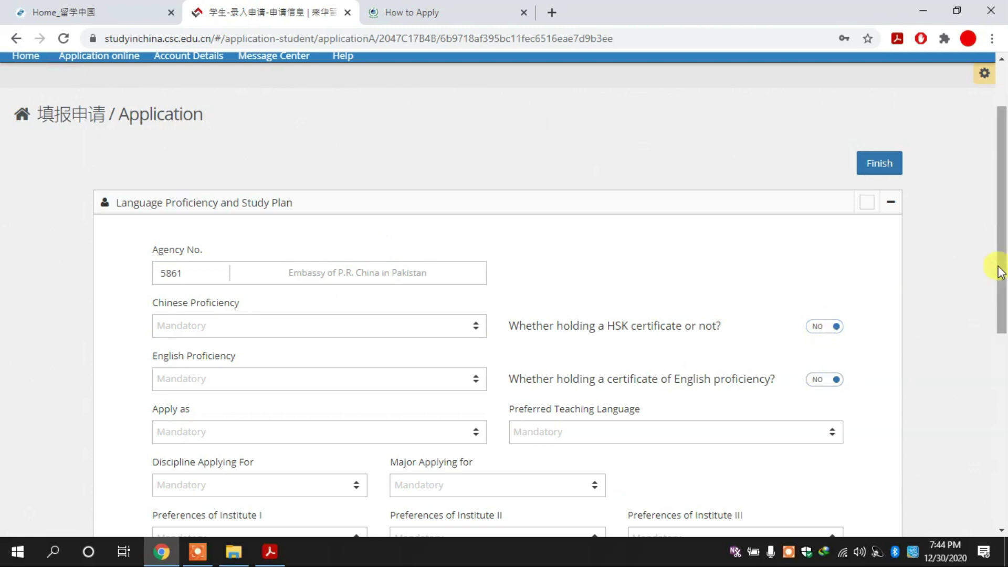
Apply for a Master's Degree with English as the preferred teaching language.
{"action": "scroll", "coordinate": [999, 253], "scroll_direction": "down", "scroll_amount": 1}
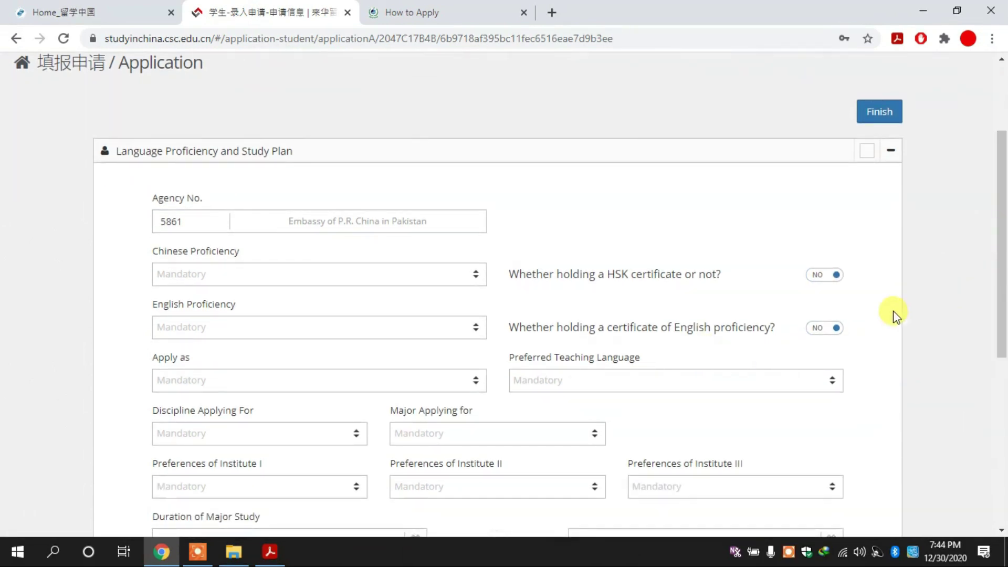
{"action": "scroll", "coordinate": [1001, 267], "scroll_direction": "down", "scroll_amount": 2}
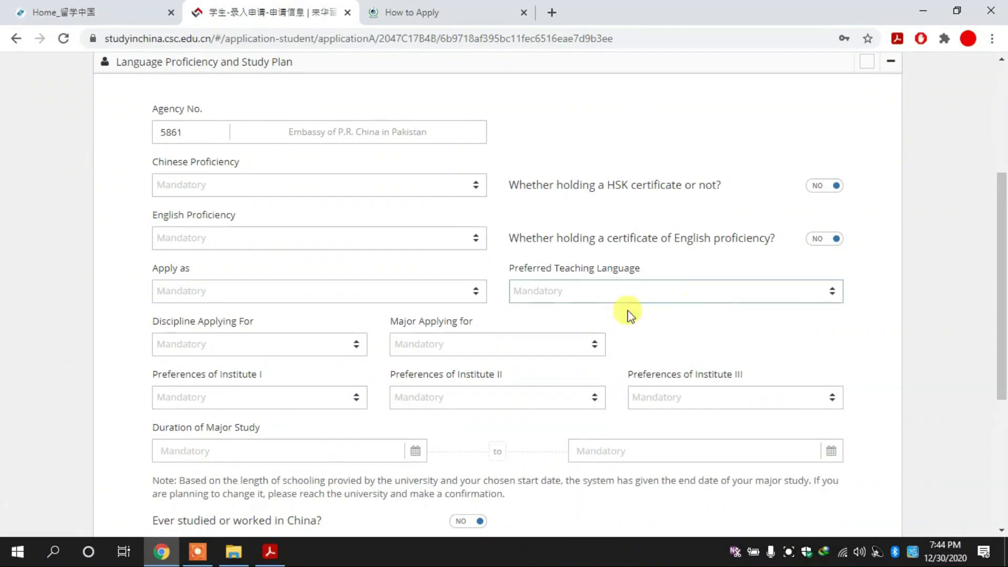
{"action": "left_click", "coordinate": [431, 293]}
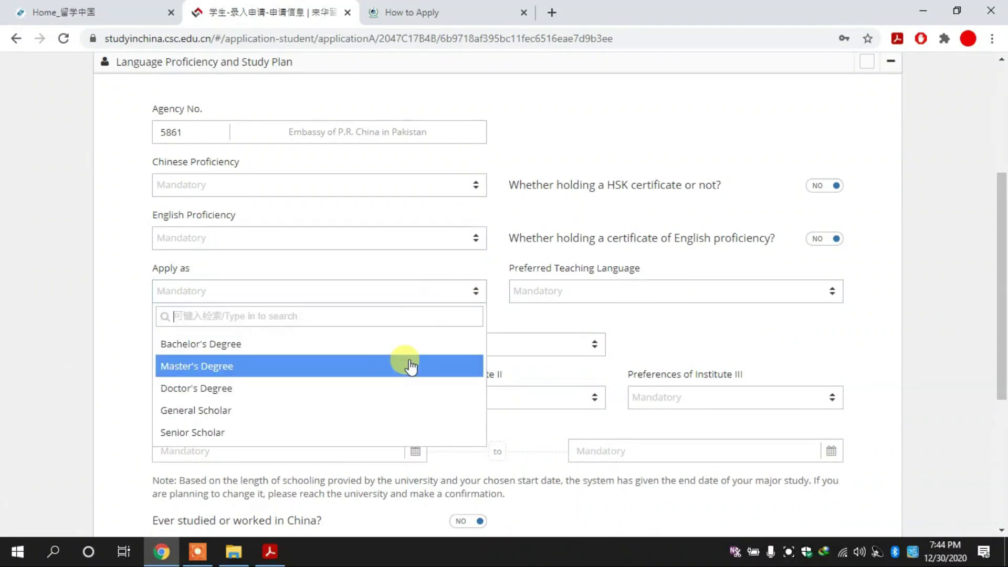
{"action": "left_click", "coordinate": [395, 374]}
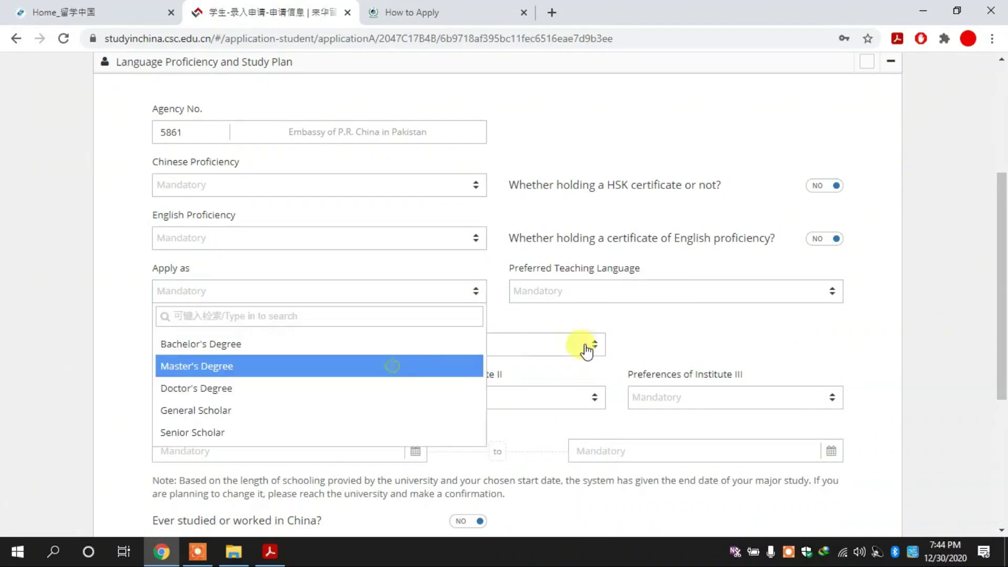
{"action": "left_click", "coordinate": [641, 292]}
{"action": "left_click", "coordinate": [616, 289]}
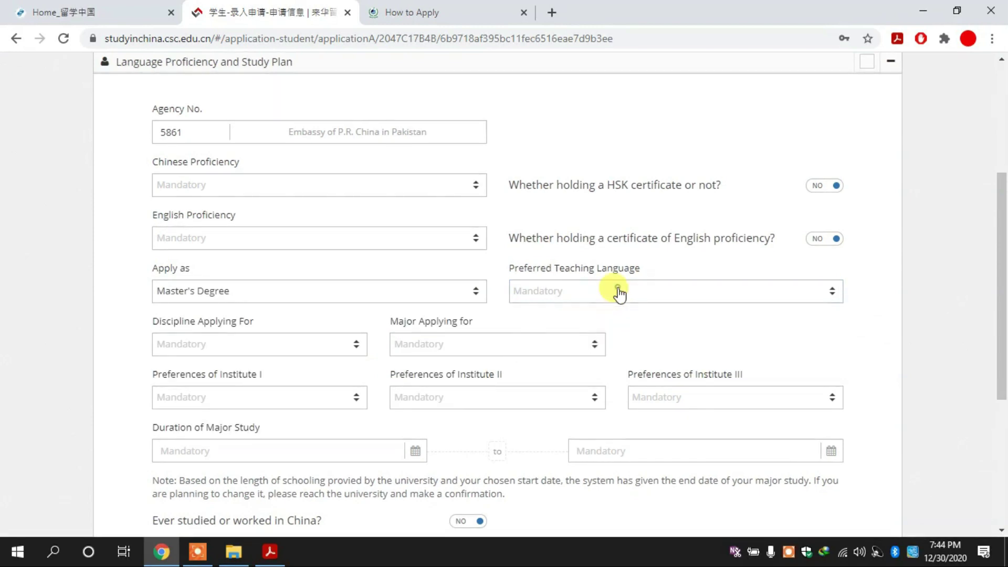
{"action": "left_click", "coordinate": [616, 288]}
{"action": "left_click", "coordinate": [600, 347]}
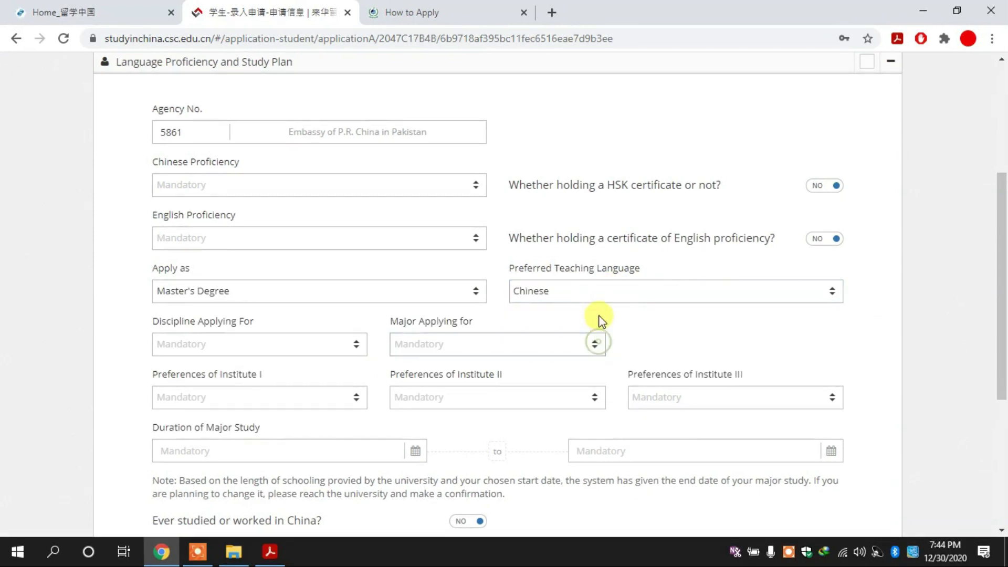
{"action": "left_click", "coordinate": [605, 295]}
{"action": "left_click", "coordinate": [591, 367]}
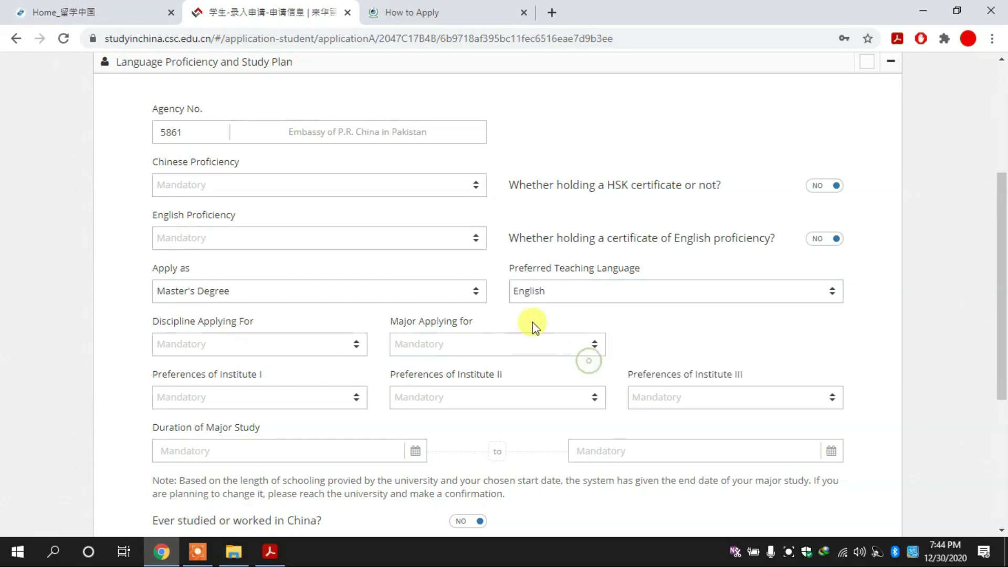
Set the Discipline Applying For to Engineering.
{"action": "left_click", "coordinate": [286, 346]}
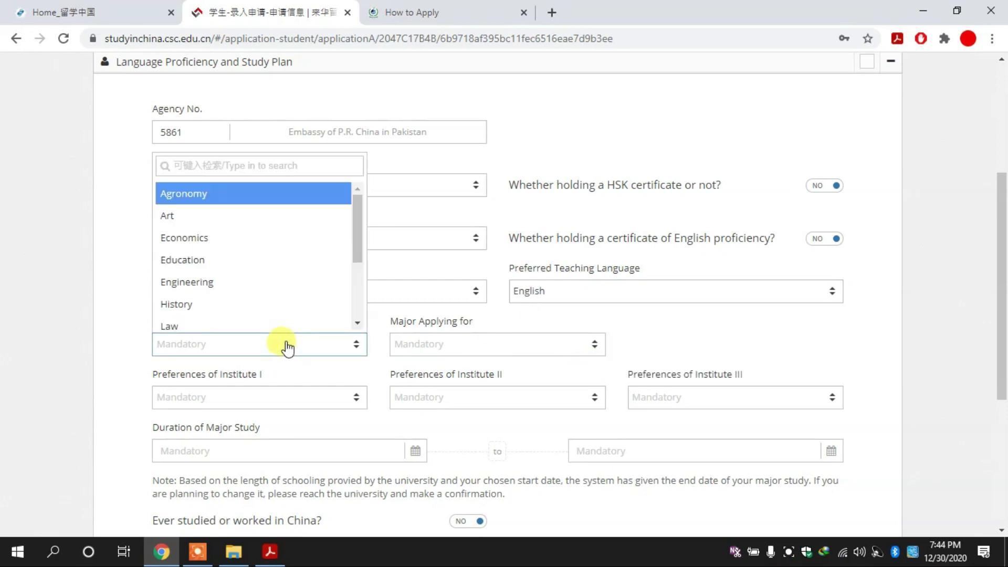
{"action": "type", "text": "co"}
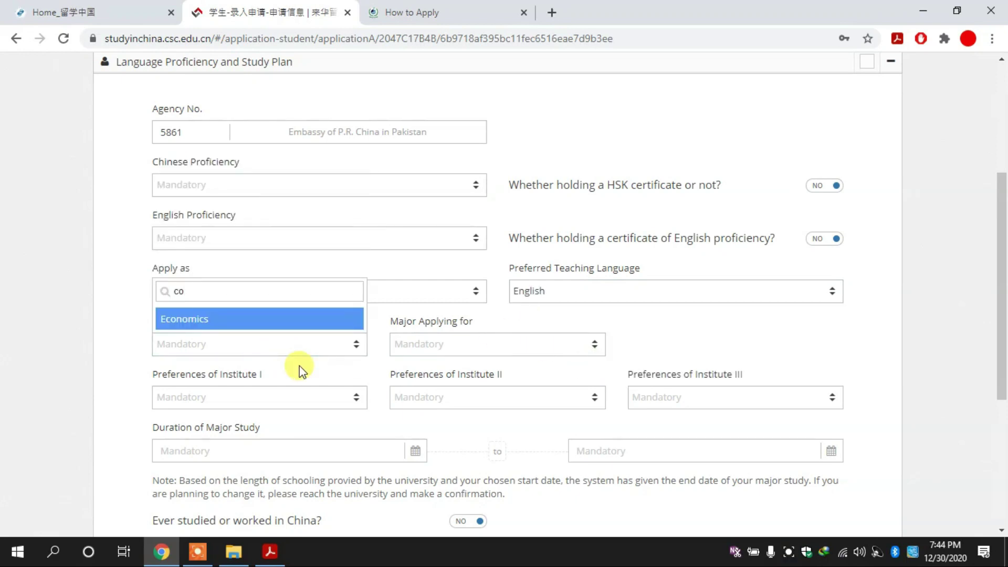
{"action": "key", "text": "BackSpace"}
{"action": "key", "text": "BackSpace"}
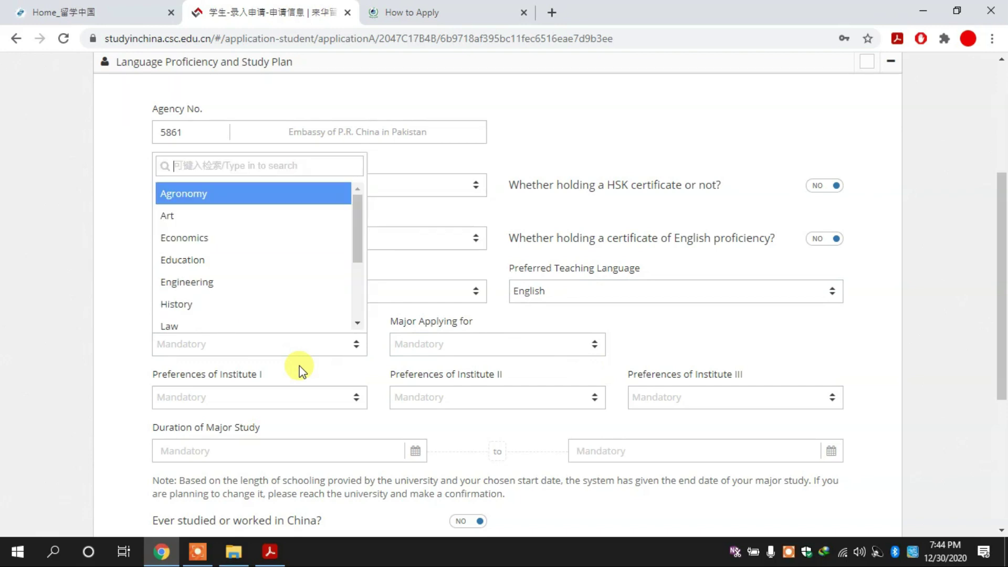
{"action": "type", "text": "eng"}
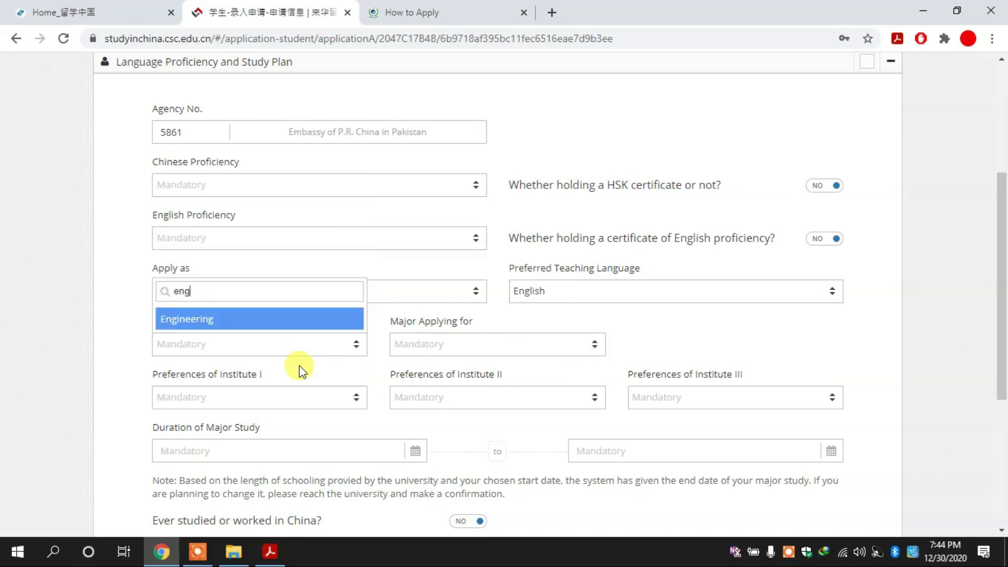
{"action": "key", "text": "Return"}
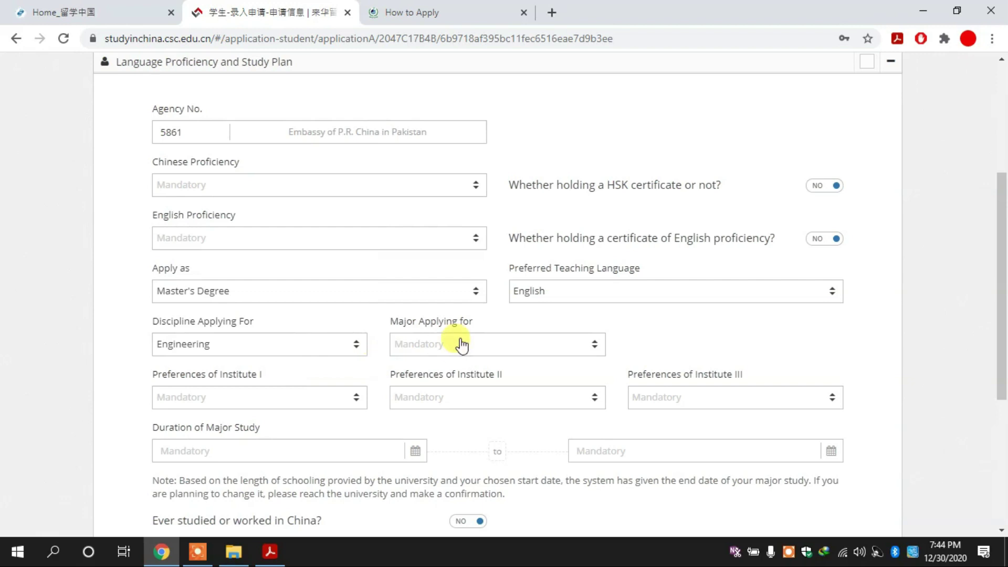
Select Computer Science and Technology as the Major Applying for.
{"action": "left_click", "coordinate": [462, 344]}
{"action": "left_click", "coordinate": [513, 315]}
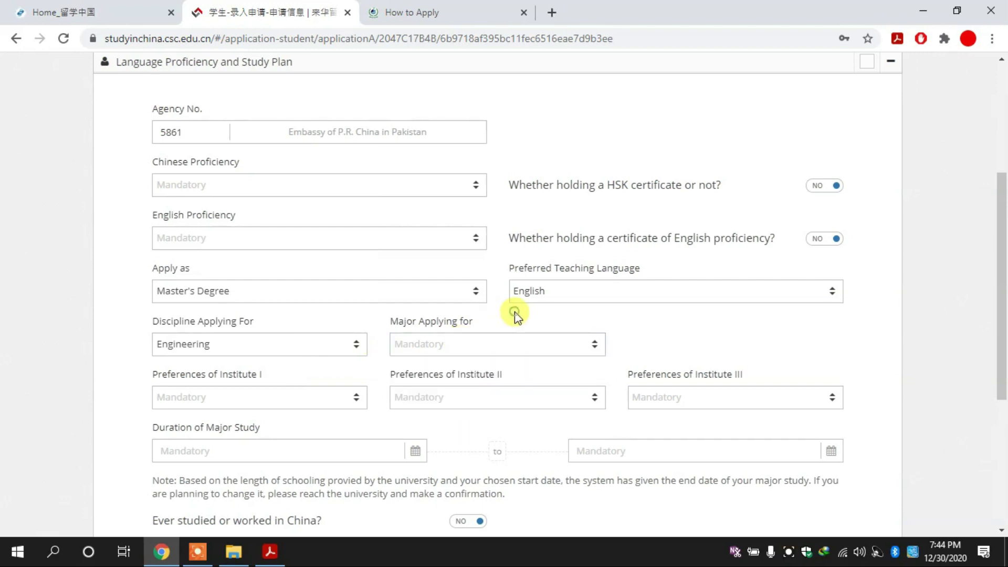
{"action": "left_click", "coordinate": [492, 350]}
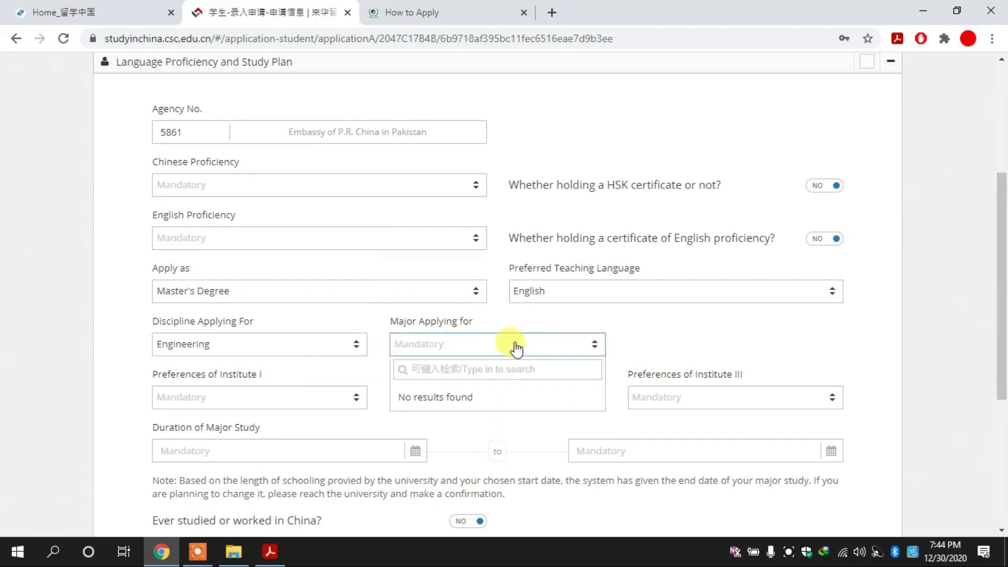
{"action": "left_click", "coordinate": [516, 346]}
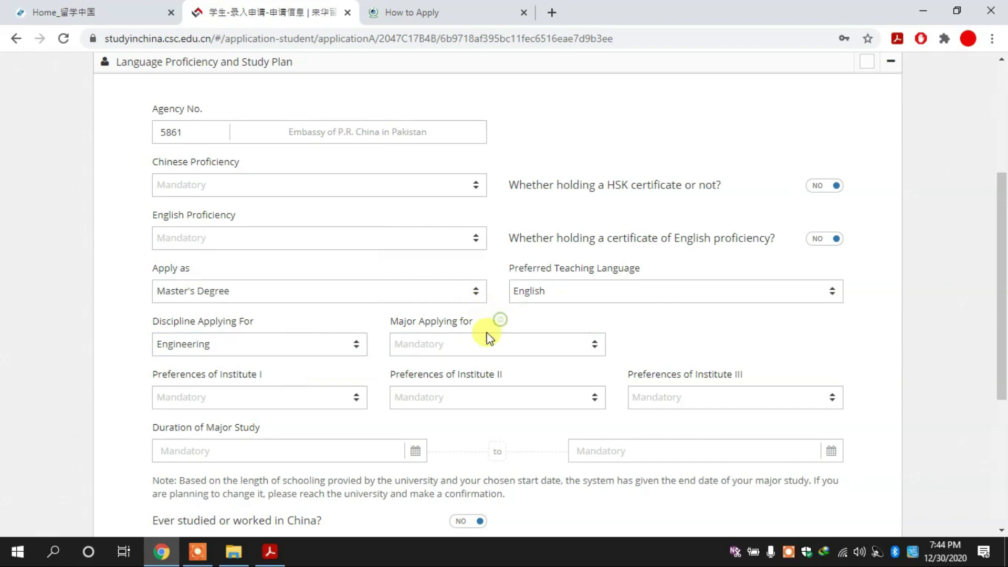
{"action": "left_click", "coordinate": [471, 345]}
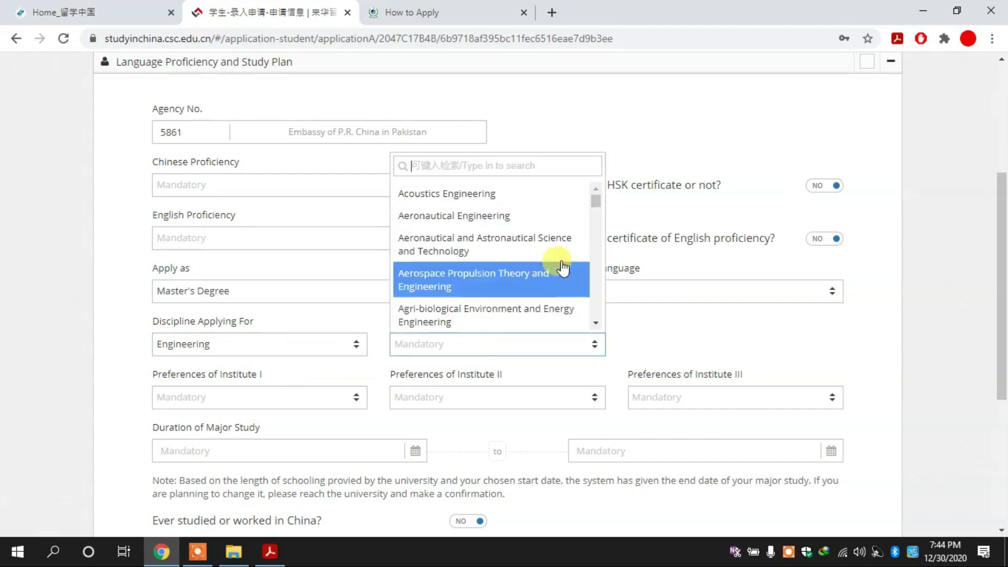
{"action": "type", "text": "com"}
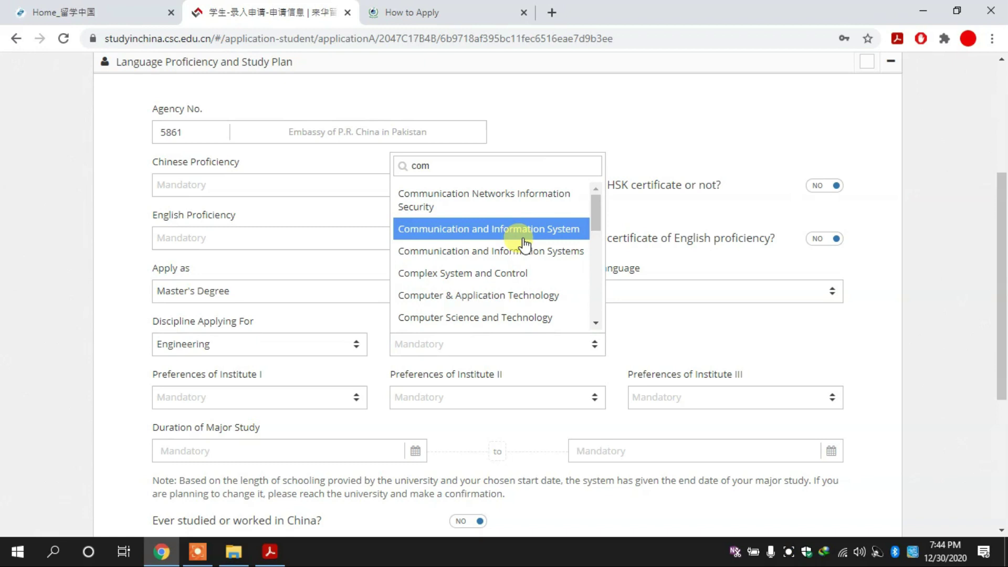
{"action": "key", "text": "Down"}
{"action": "key", "text": "Down"}
{"action": "key", "text": "Down"}
{"action": "key", "text": "Down"}
{"action": "key", "text": "Down"}
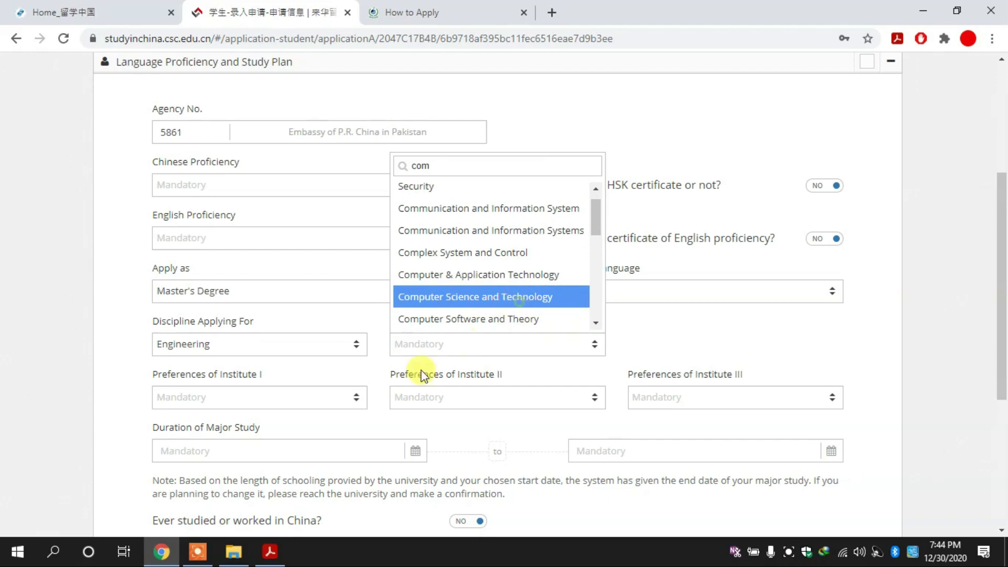
{"action": "key", "text": "Return"}
{"action": "left_click", "coordinate": [260, 403]}
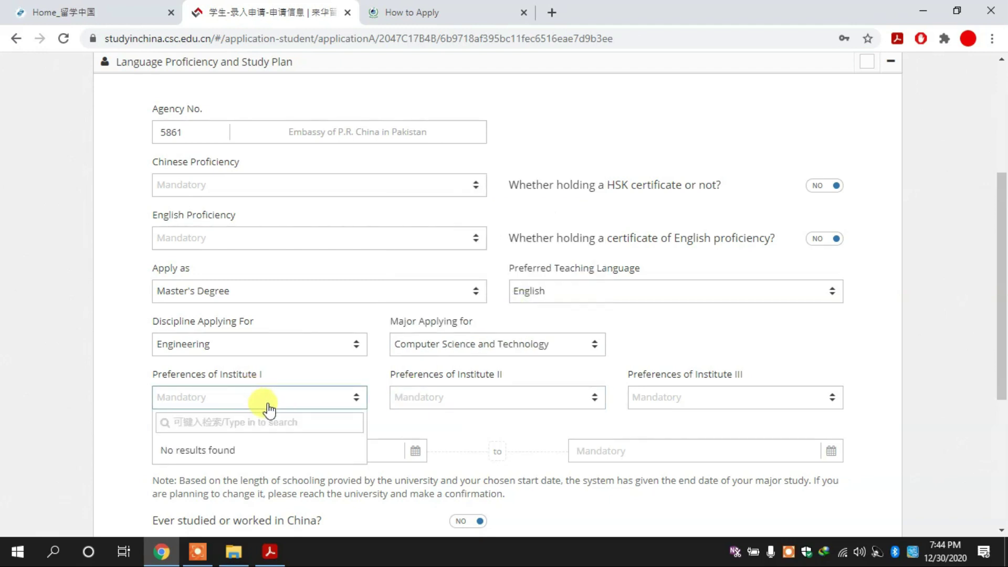
Choose Tianjin University as the first institute preference.
{"action": "left_click", "coordinate": [116, 388]}
{"action": "left_click", "coordinate": [217, 398]}
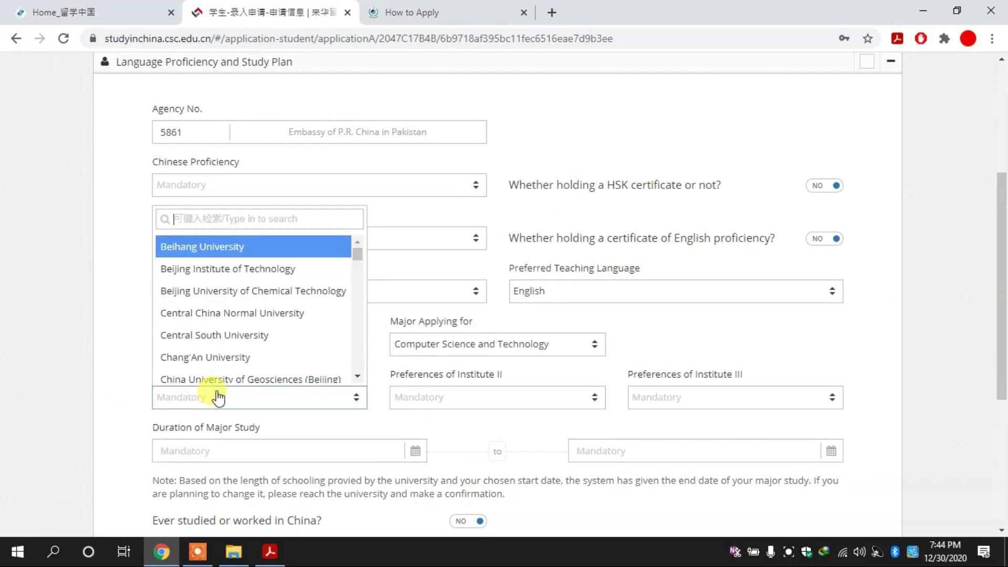
{"action": "type", "text": "gt"}
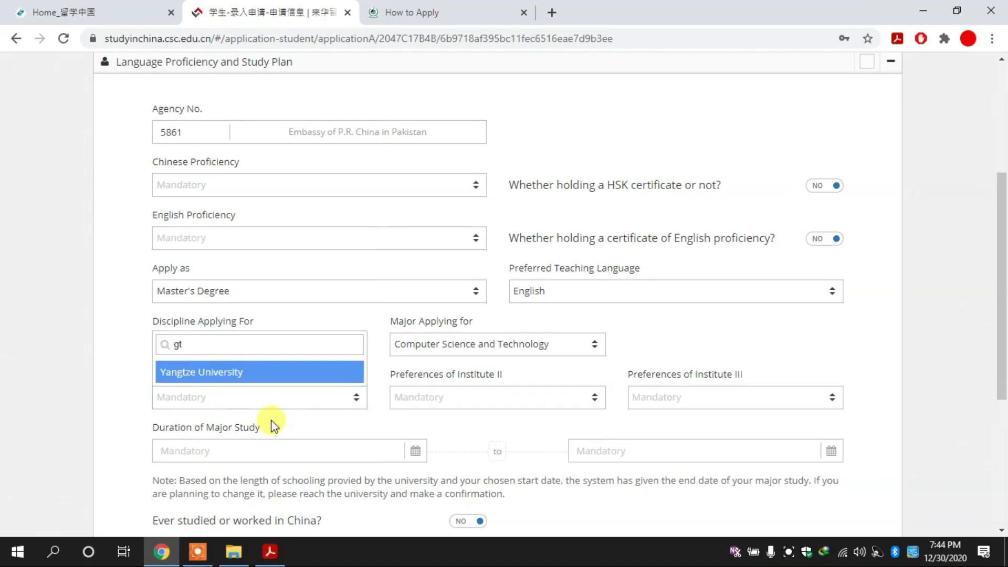
{"action": "key", "text": "BackSpace"}
{"action": "key", "text": "BackSpace"}
{"action": "type", "text": "tia"}
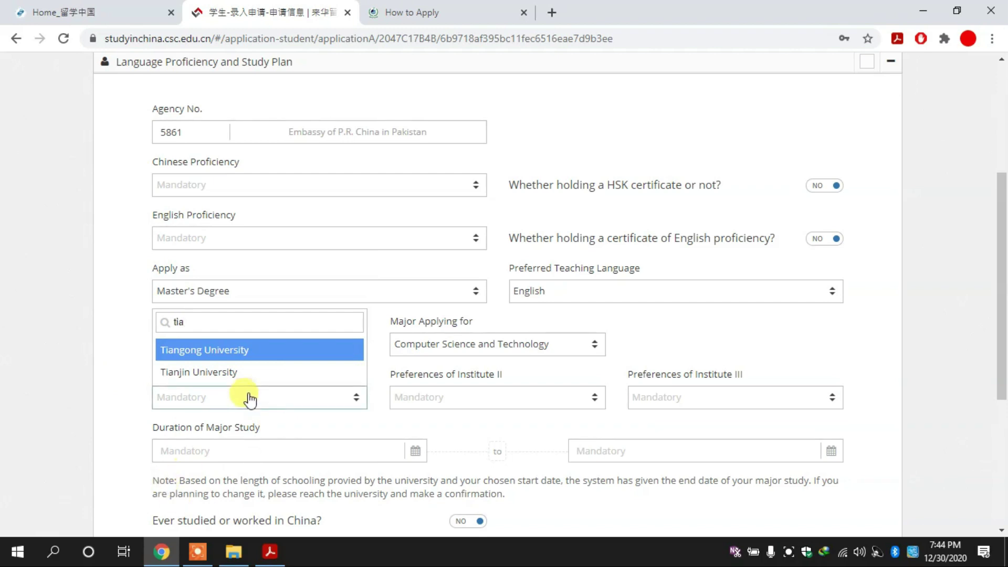
{"action": "left_click", "coordinate": [356, 367]}
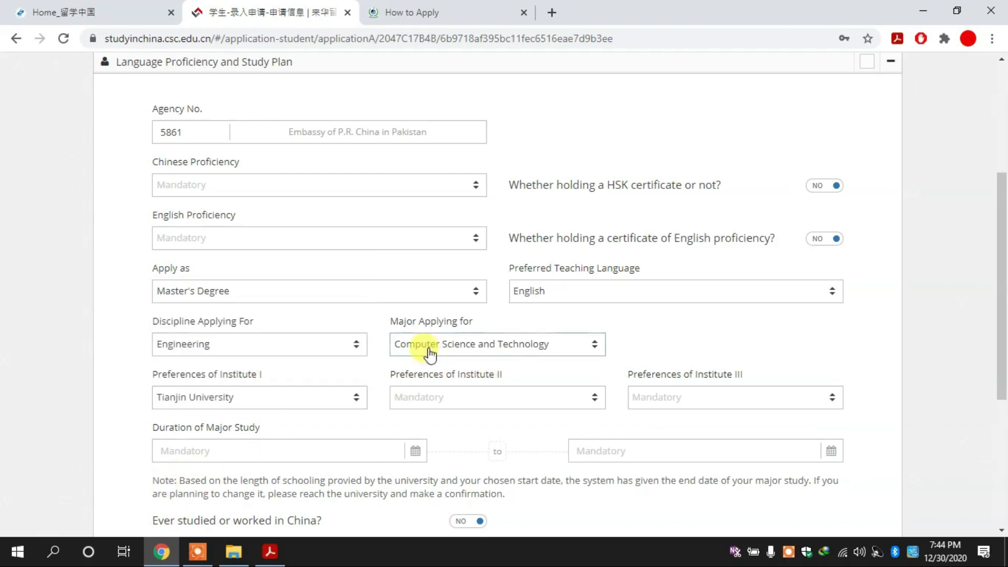
Choose Shanghai Jiao Tong University as the second institute preference.
{"action": "left_click", "coordinate": [458, 398]}
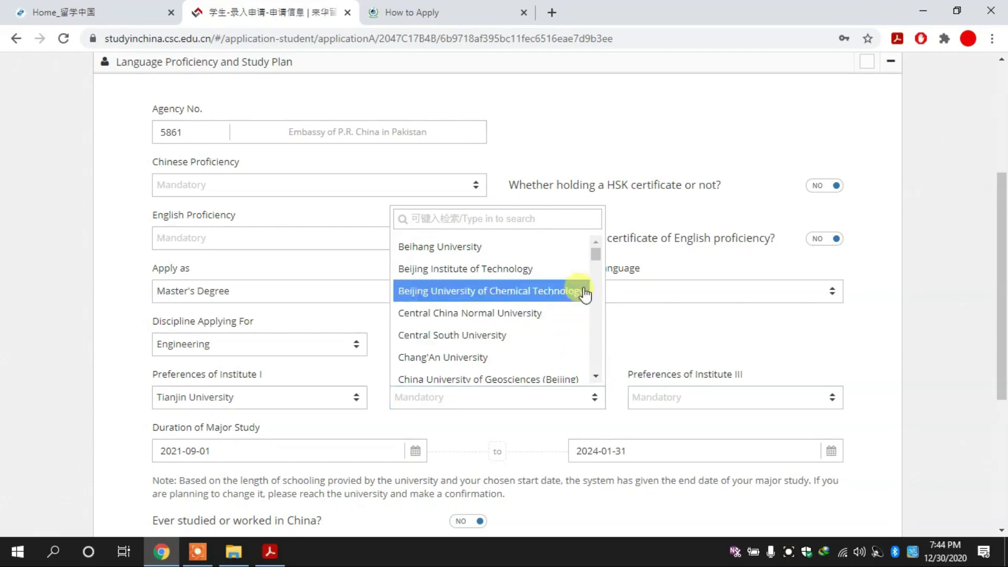
{"action": "left_click_drag", "start_coordinate": [597, 253], "coordinate": [599, 265]}
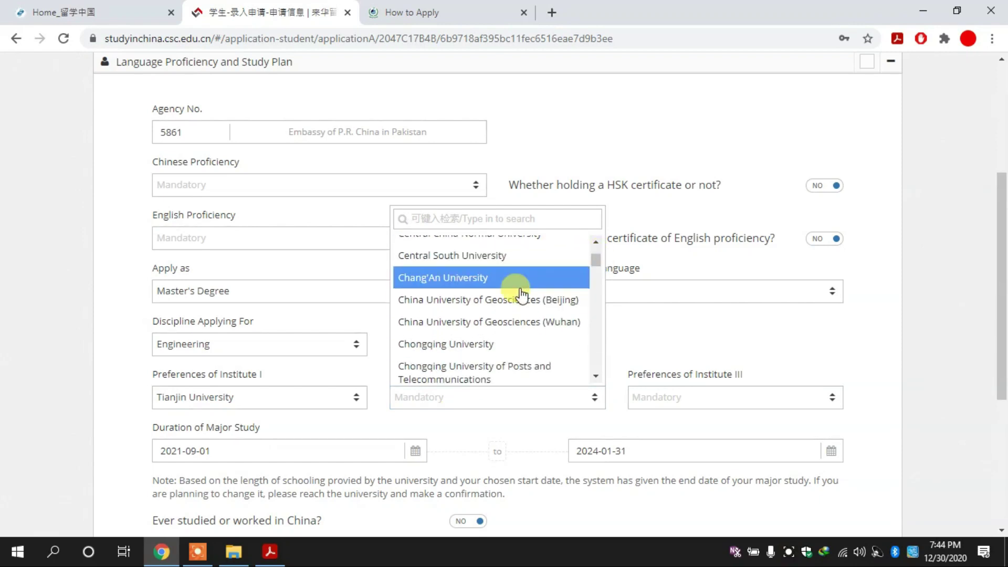
{"action": "type", "text": "sh"}
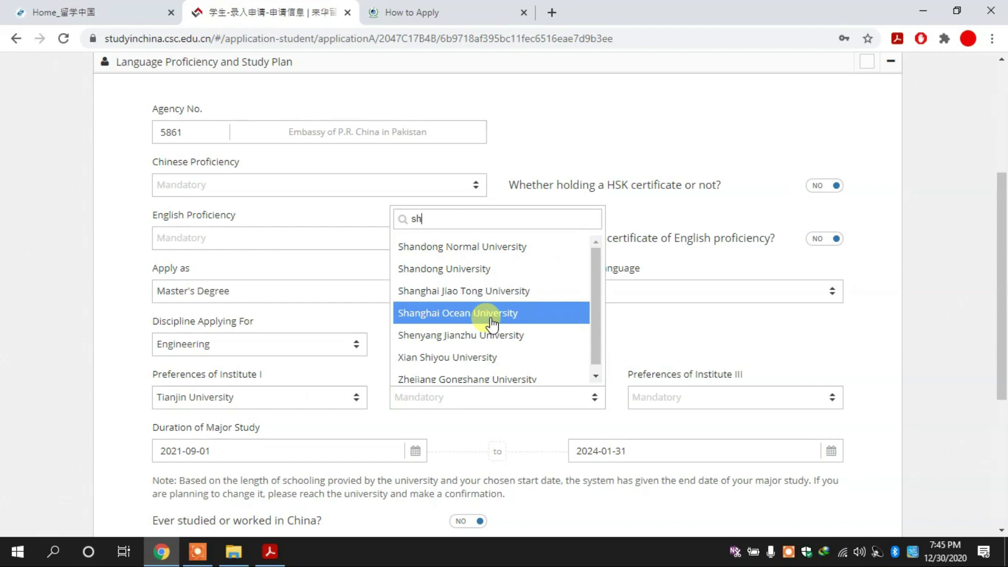
{"action": "left_click", "coordinate": [546, 293]}
Choose Southwest Jiaotong University as the third institute preference.
{"action": "left_click", "coordinate": [700, 407]}
{"action": "left_click_drag", "start_coordinate": [836, 256], "coordinate": [841, 314]}
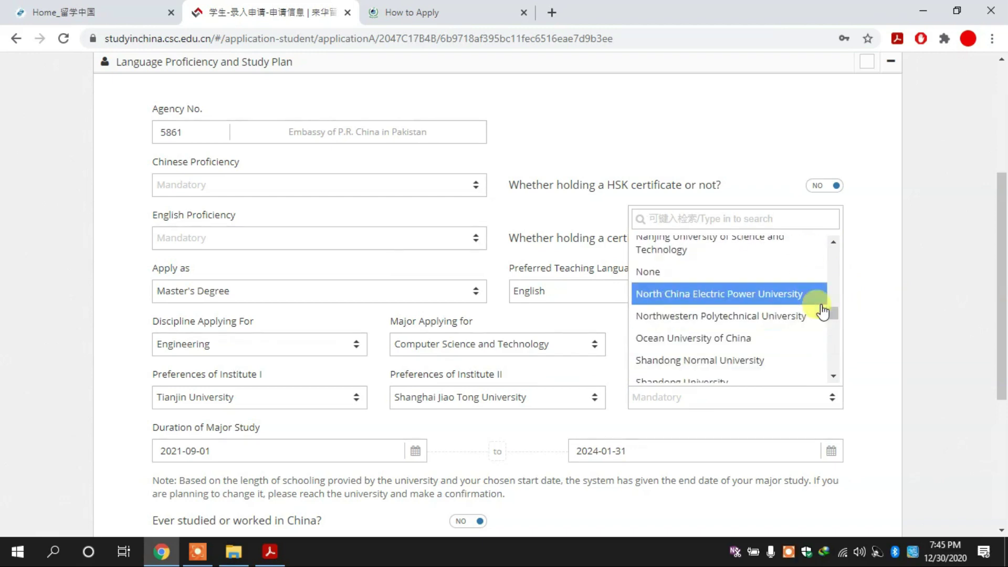
{"action": "left_click_drag", "start_coordinate": [834, 315], "coordinate": [838, 328]}
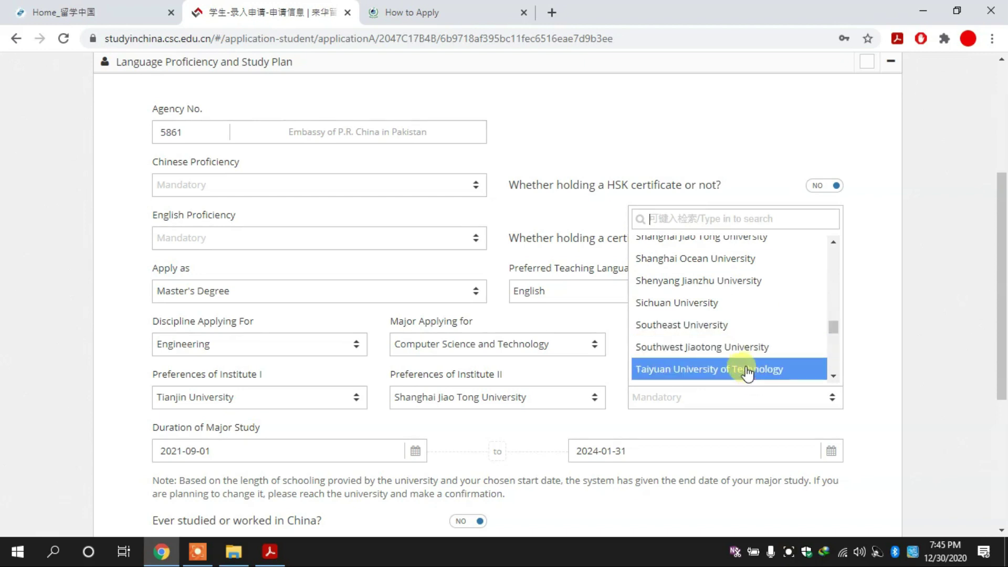
{"action": "left_click", "coordinate": [738, 347]}
{"action": "left_click_drag", "start_coordinate": [1004, 304], "coordinate": [1004, 346]}
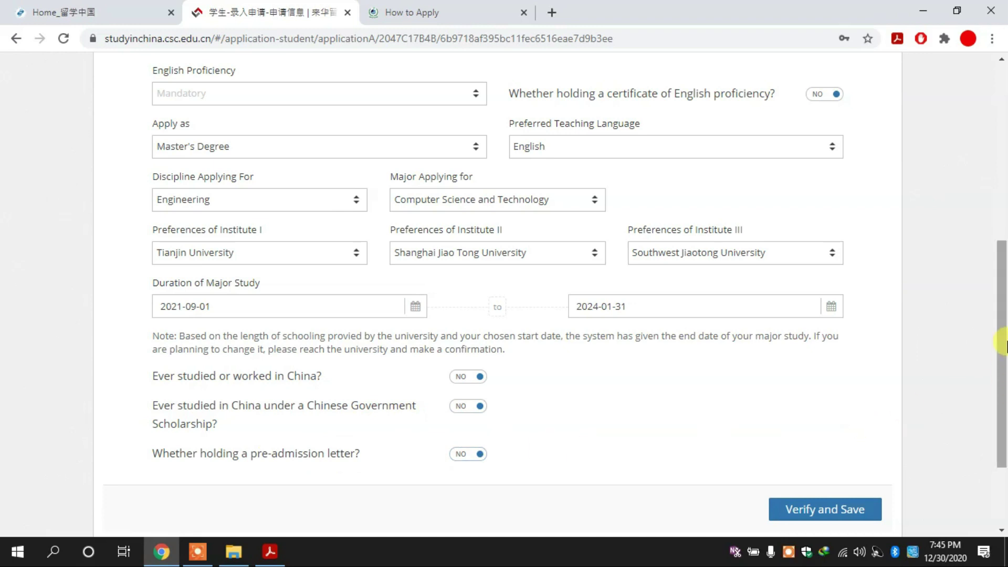
Attempt to verify and save the study plan section, which does not go through.
{"action": "left_click_drag", "start_coordinate": [1006, 347], "coordinate": [1005, 386]}
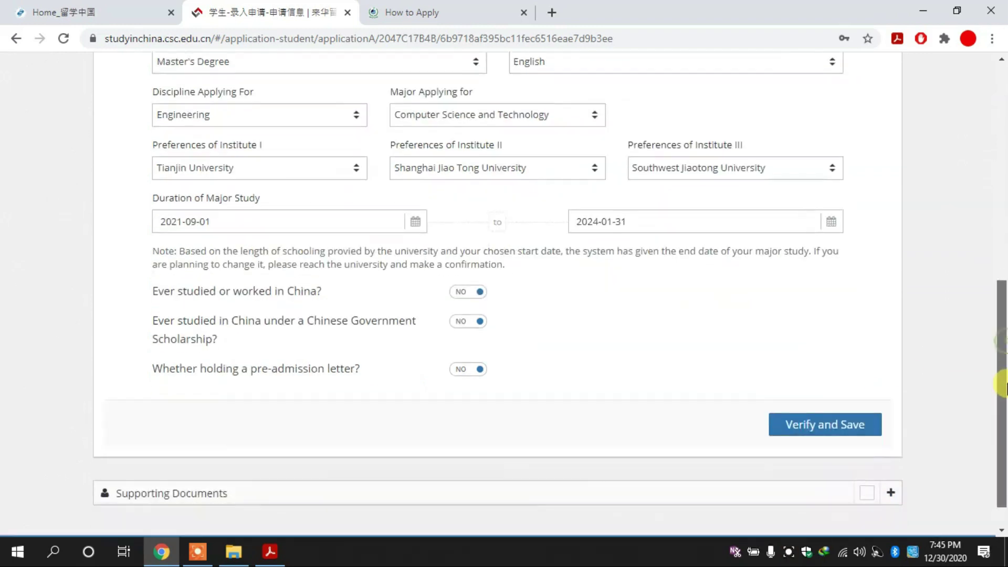
{"action": "left_click", "coordinate": [830, 427]}
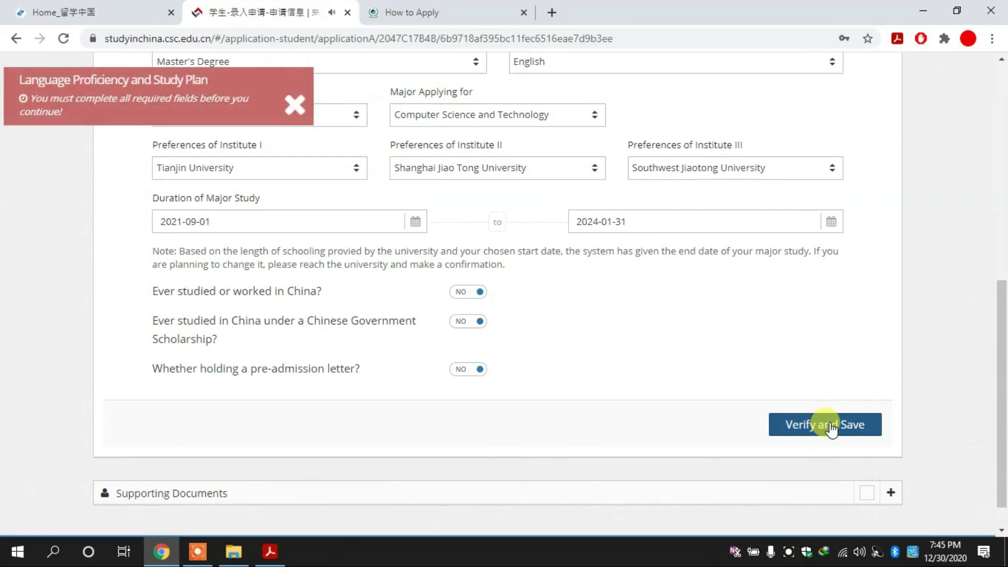
{"action": "left_click", "coordinate": [863, 430]}
{"action": "left_click_drag", "start_coordinate": [1003, 347], "coordinate": [1004, 323]}
{"action": "left_click", "coordinate": [825, 493]}
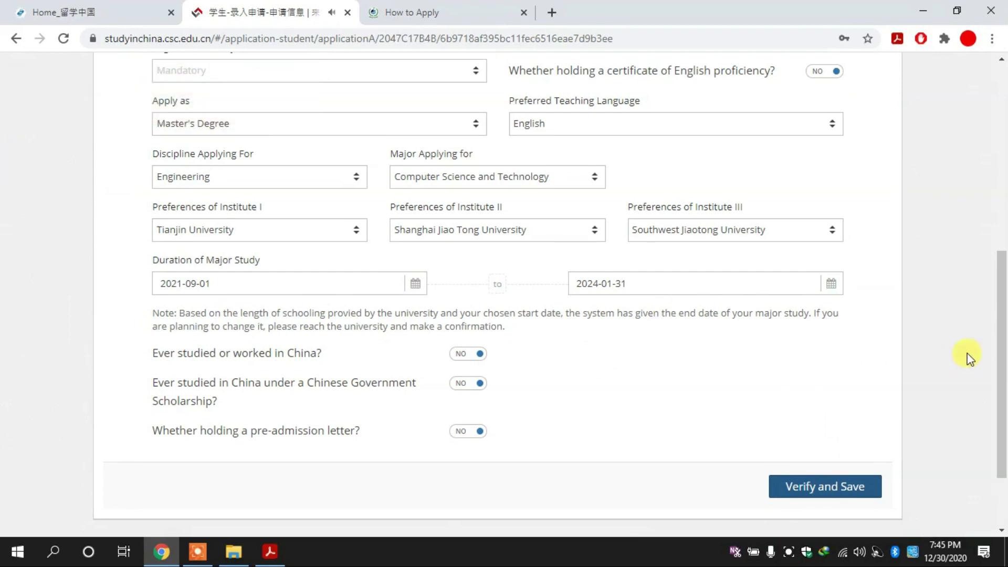
{"action": "scroll", "coordinate": [1002, 262], "scroll_direction": "up", "scroll_amount": 5}
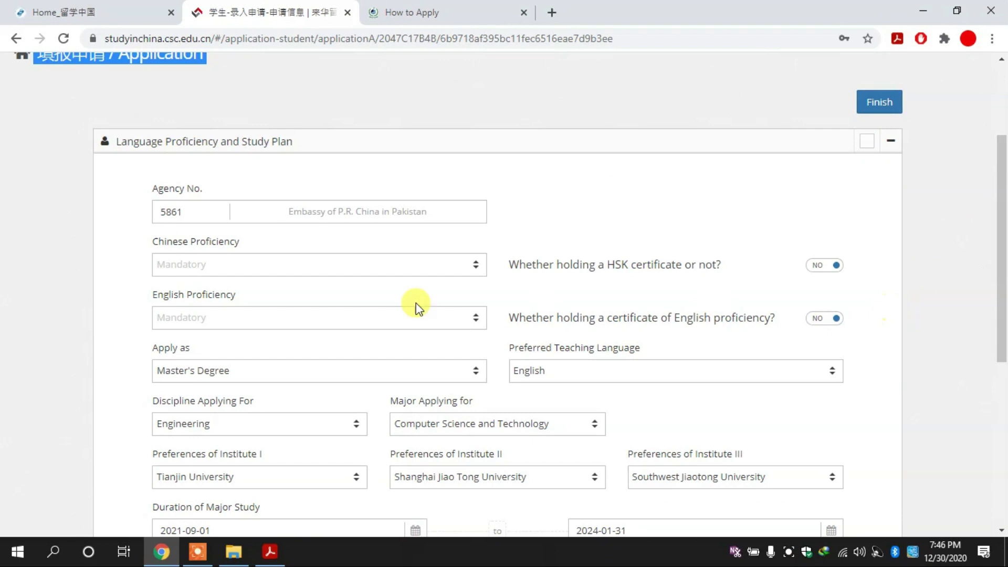
Set Chinese and English Proficiency to None and save the study plan.
{"action": "left_click", "coordinate": [329, 275]}
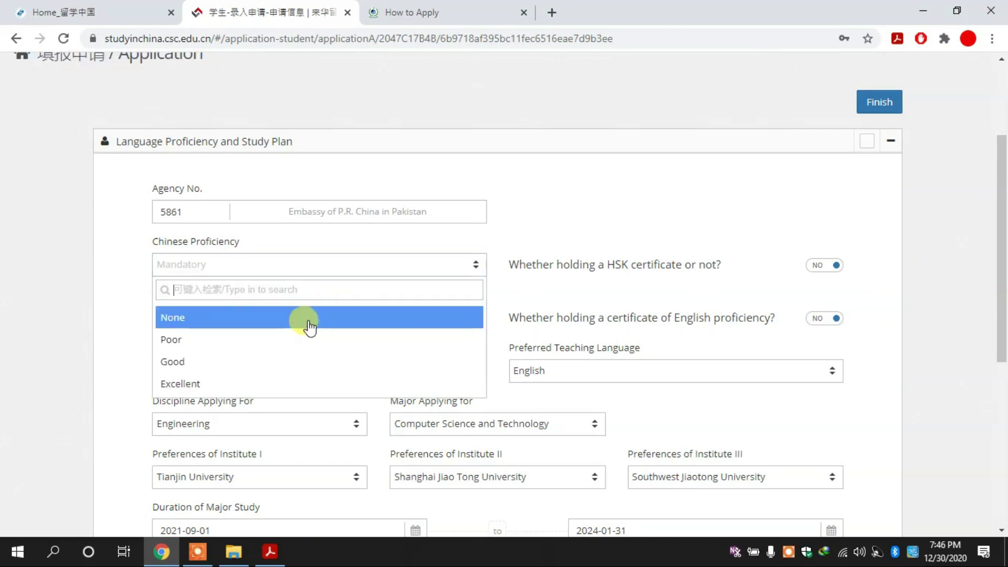
{"action": "left_click", "coordinate": [310, 323]}
{"action": "left_click", "coordinate": [326, 321]}
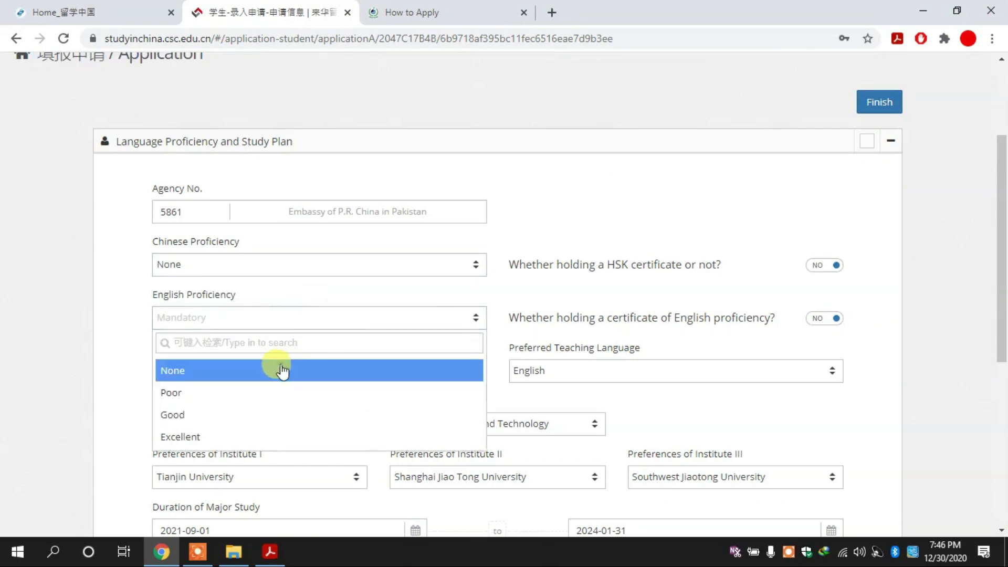
{"action": "left_click", "coordinate": [282, 370]}
{"action": "scroll", "coordinate": [1004, 256], "scroll_direction": "down", "scroll_amount": 1}
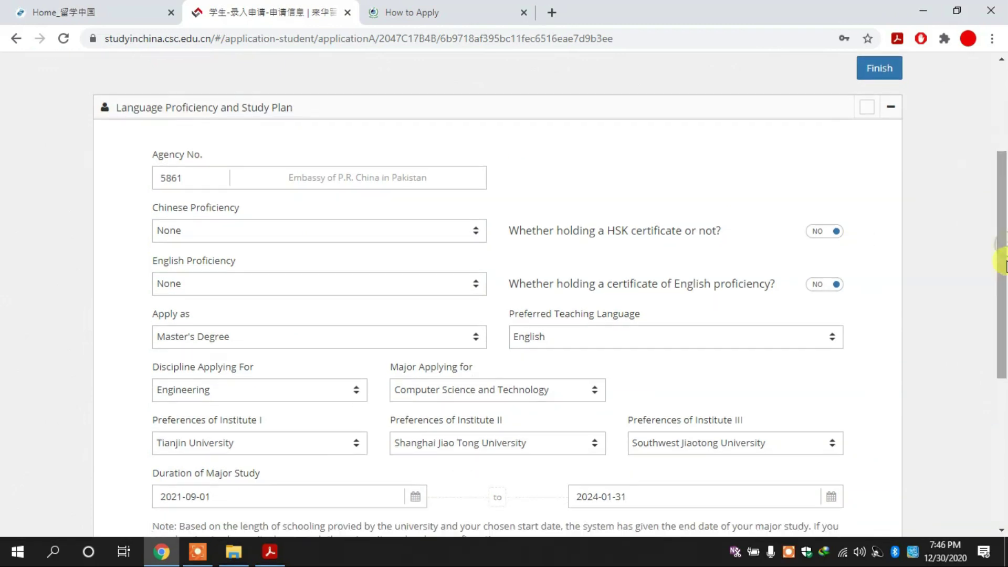
{"action": "scroll", "coordinate": [1002, 412], "scroll_direction": "down", "scroll_amount": 5}
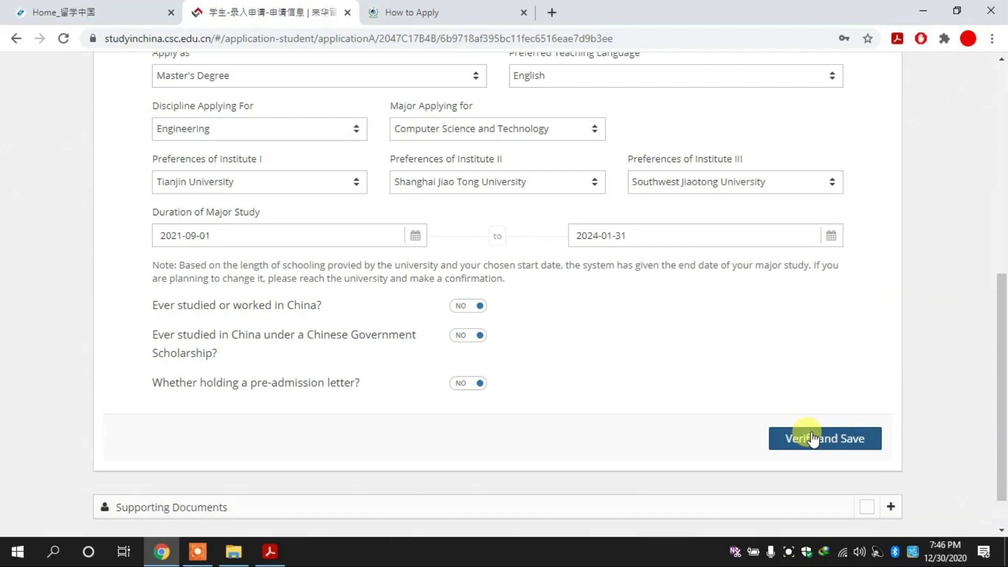
{"action": "left_click", "coordinate": [811, 438]}
{"action": "left_click_drag", "start_coordinate": [1004, 420], "coordinate": [1004, 309]}
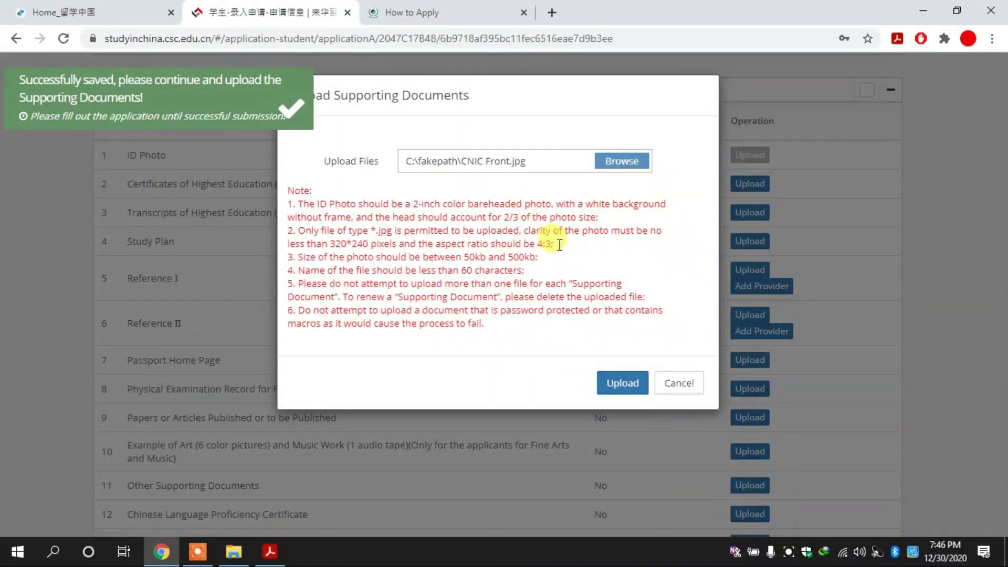
Upload CNIC Front.jpg from the computer as the ID Photo document.
{"action": "left_click", "coordinate": [617, 386]}
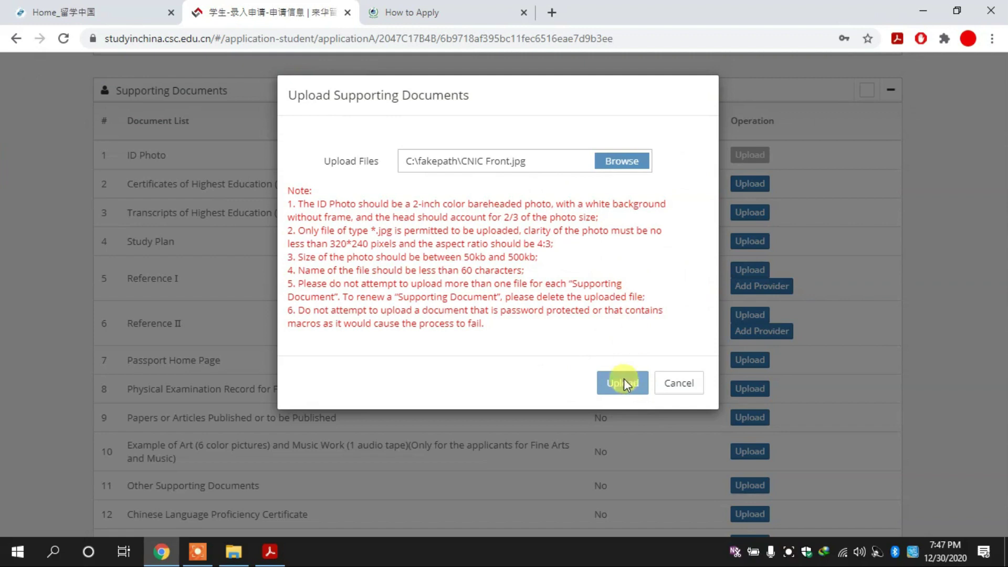
{"action": "left_click", "coordinate": [683, 384]}
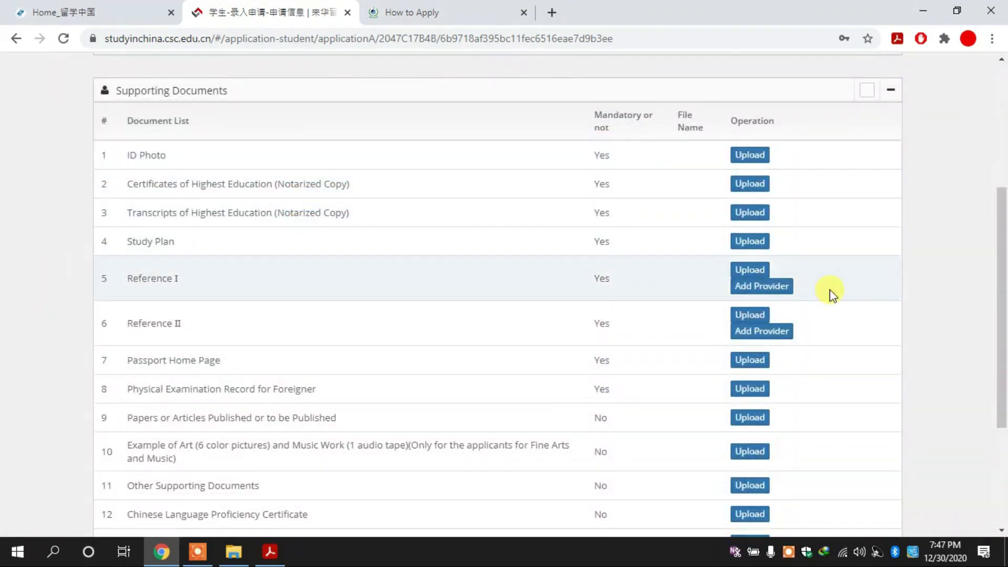
{"action": "left_click", "coordinate": [763, 162]}
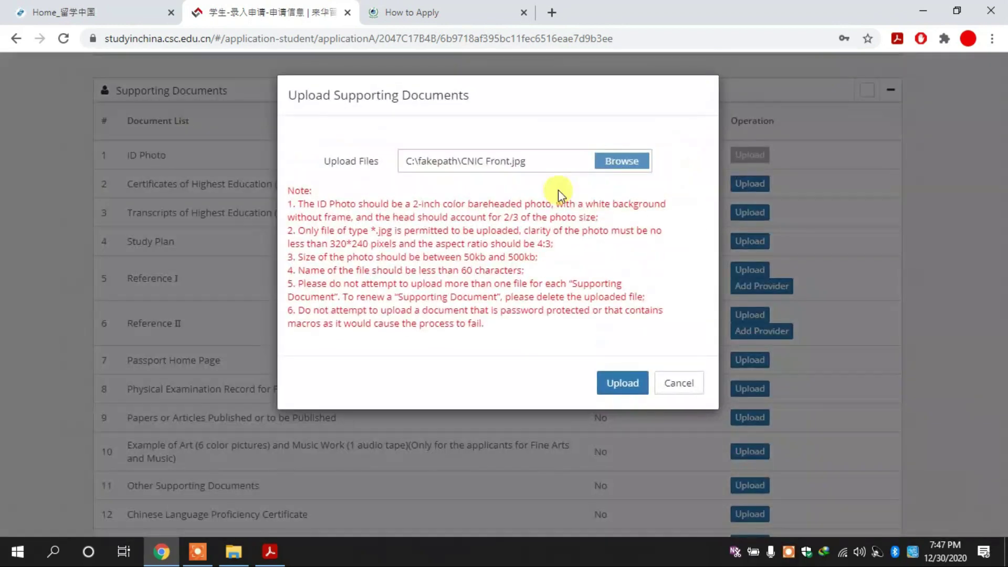
{"action": "left_click", "coordinate": [614, 161]}
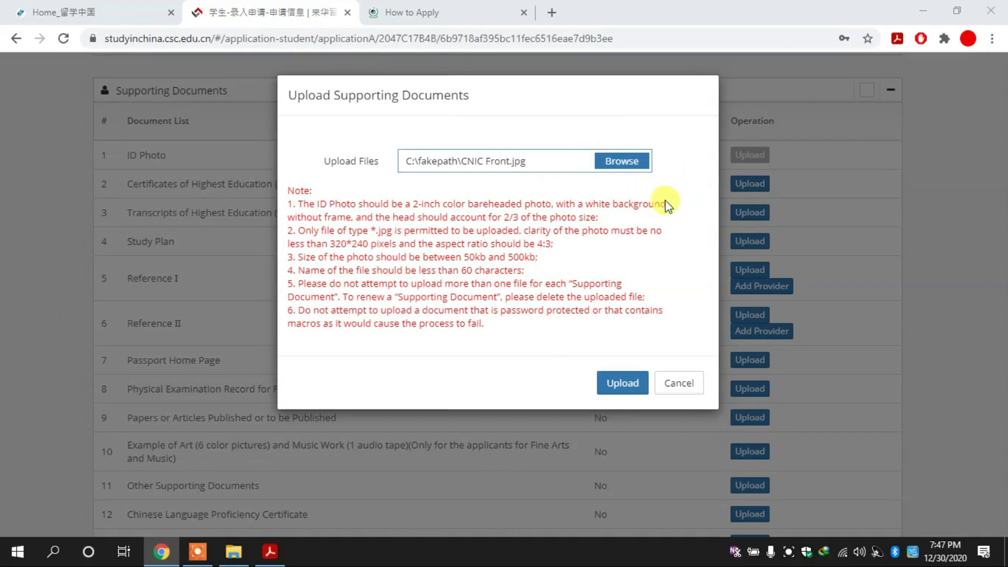
{"action": "double_click", "coordinate": [884, 292]}
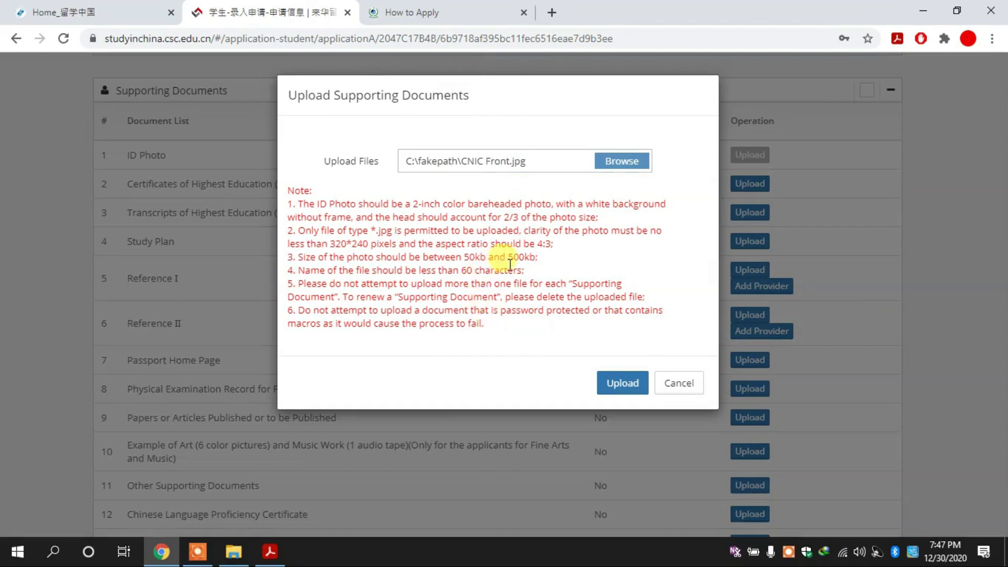
{"action": "left_click", "coordinate": [623, 383]}
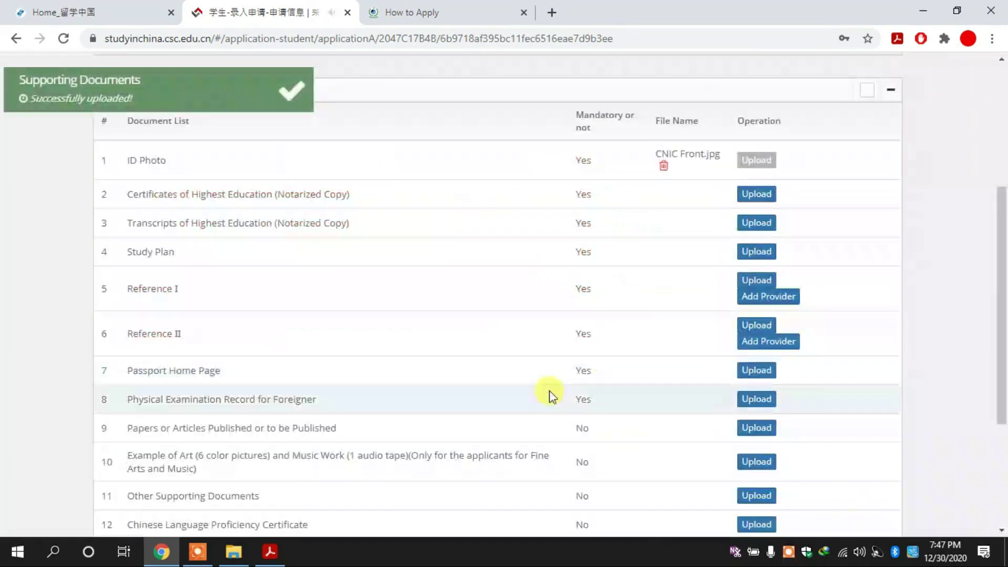
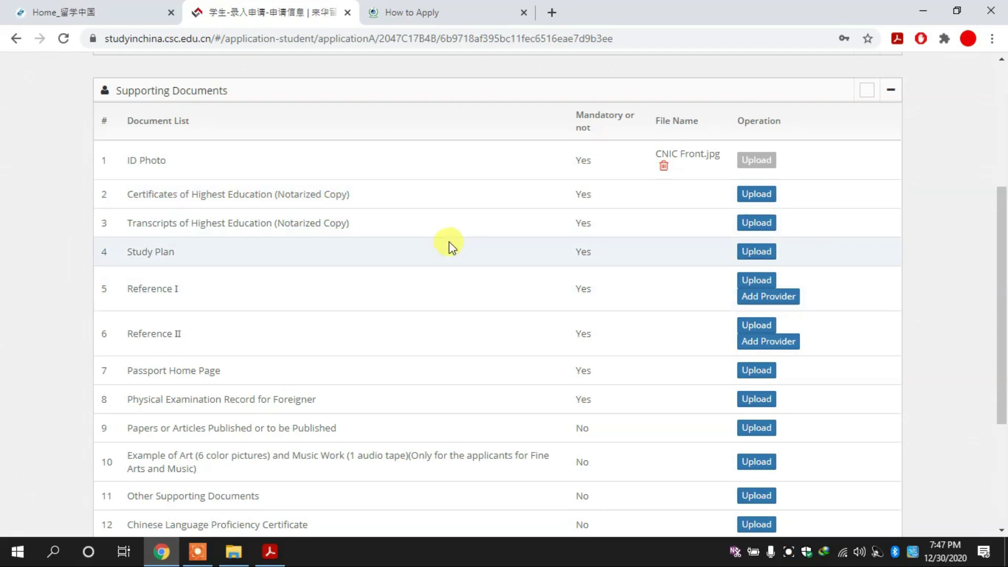
Check the HEC How to Apply page, then scroll back to the CSC Supporting Documents table.
{"action": "left_click_drag", "start_coordinate": [999, 288], "coordinate": [1004, 323]}
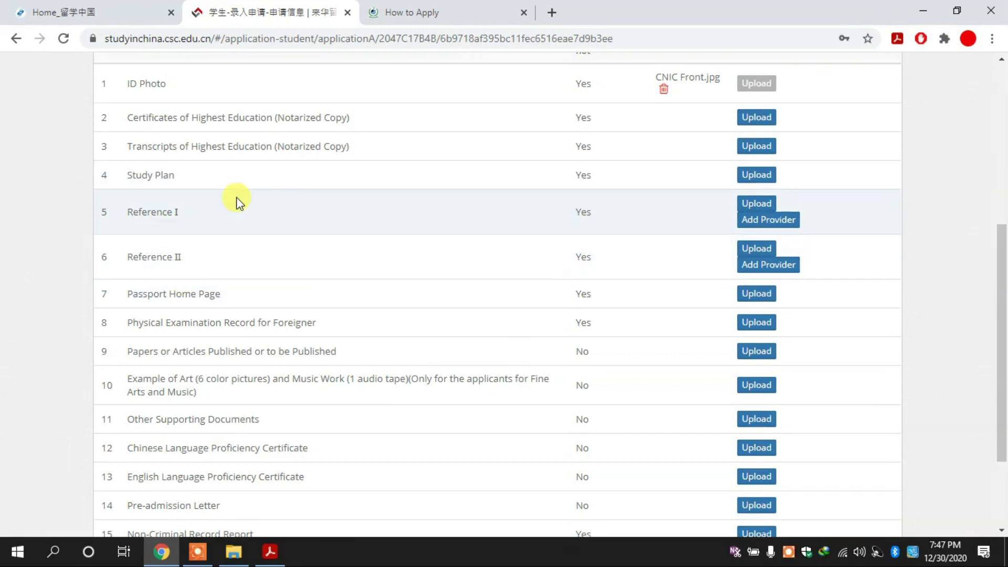
{"action": "triple_click", "coordinate": [225, 201]}
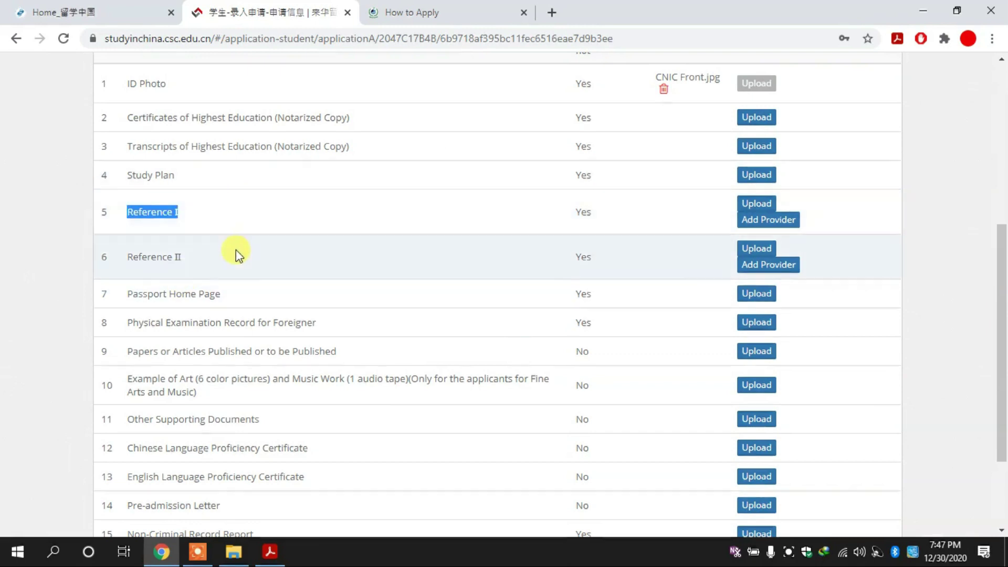
{"action": "left_click", "coordinate": [233, 296]}
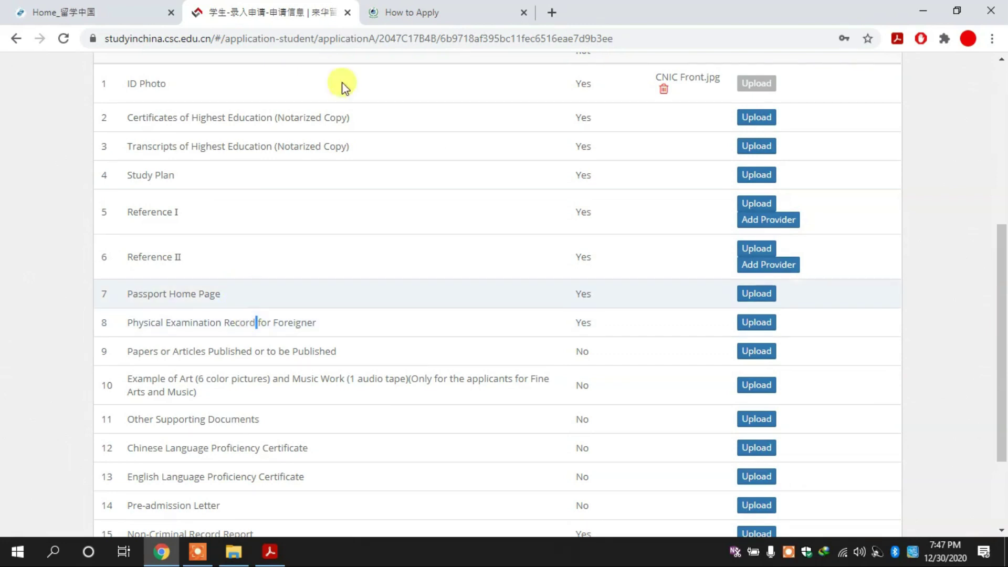
{"action": "left_click", "coordinate": [423, 11]}
{"action": "scroll", "coordinate": [493, 283], "scroll_direction": "down", "scroll_amount": 6}
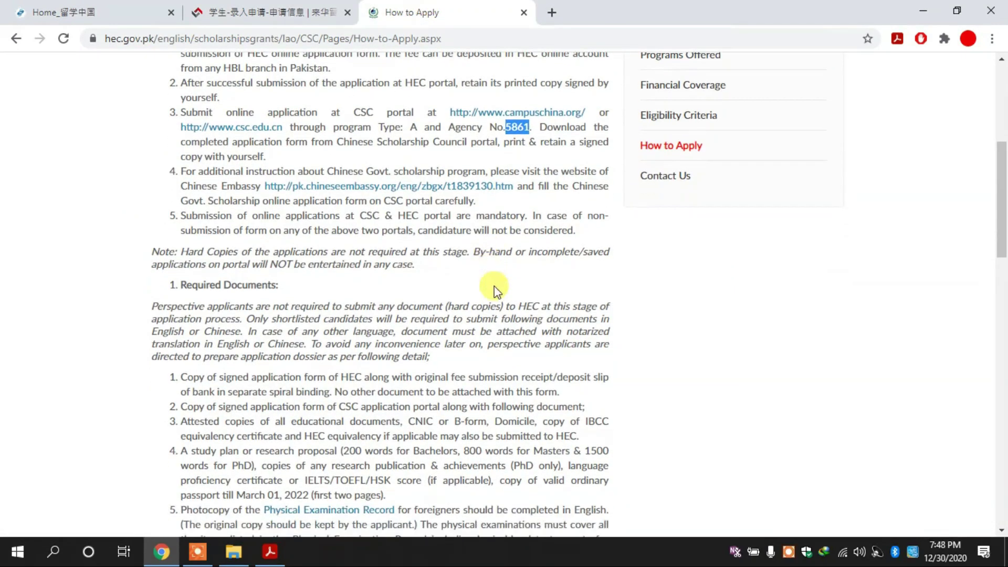
{"action": "left_click", "coordinate": [303, 6]}
{"action": "scroll", "coordinate": [262, 237], "scroll_direction": "down", "scroll_amount": 1}
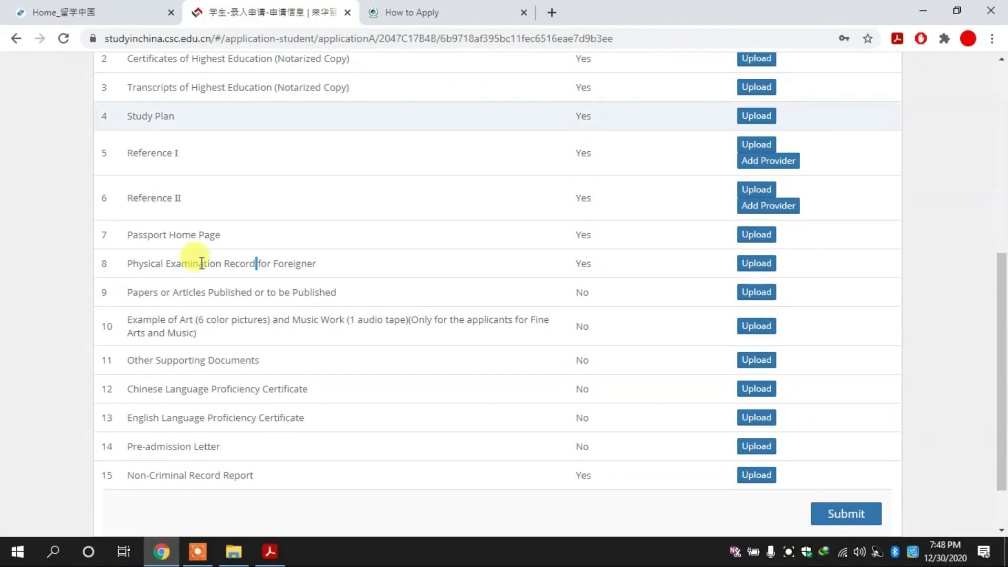
{"action": "scroll", "coordinate": [183, 326], "scroll_direction": "down", "scroll_amount": 1}
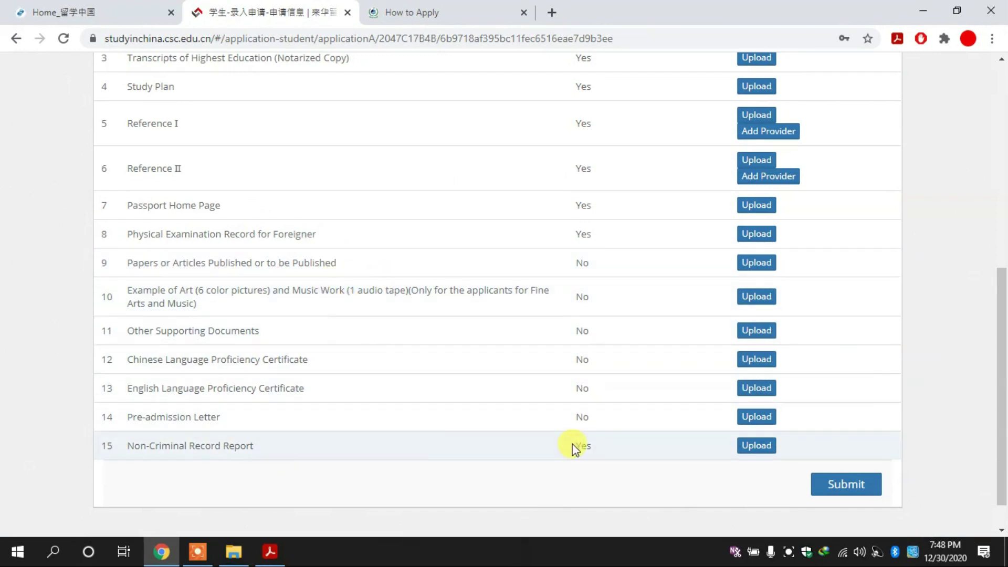
{"action": "left_click_drag", "start_coordinate": [999, 322], "coordinate": [968, 194]}
{"action": "scroll", "coordinate": [967, 194], "scroll_direction": "down", "scroll_amount": 1}
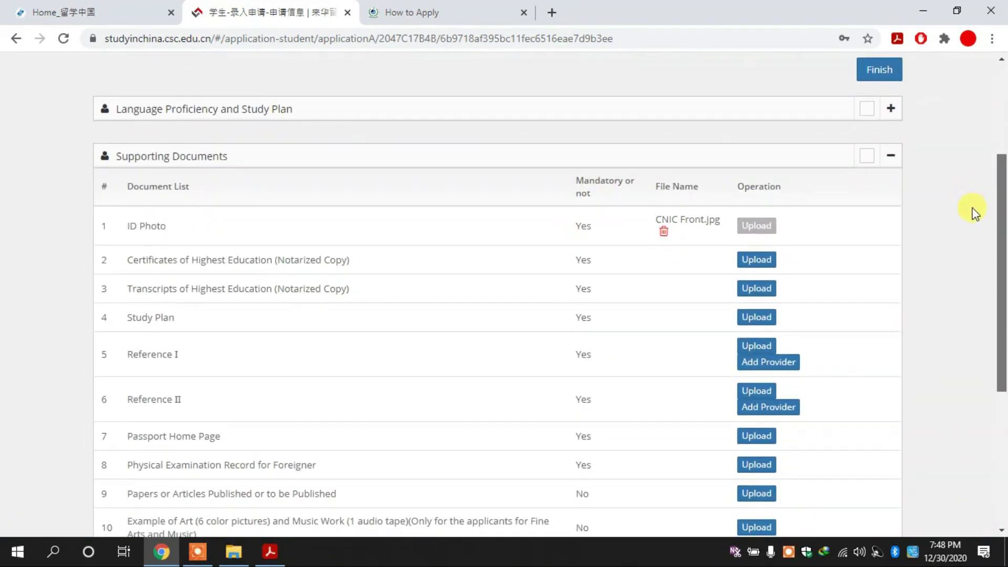
Upload MS Degree.jpg for the Certificates of Highest Education row and close the form.
{"action": "left_click", "coordinate": [757, 259]}
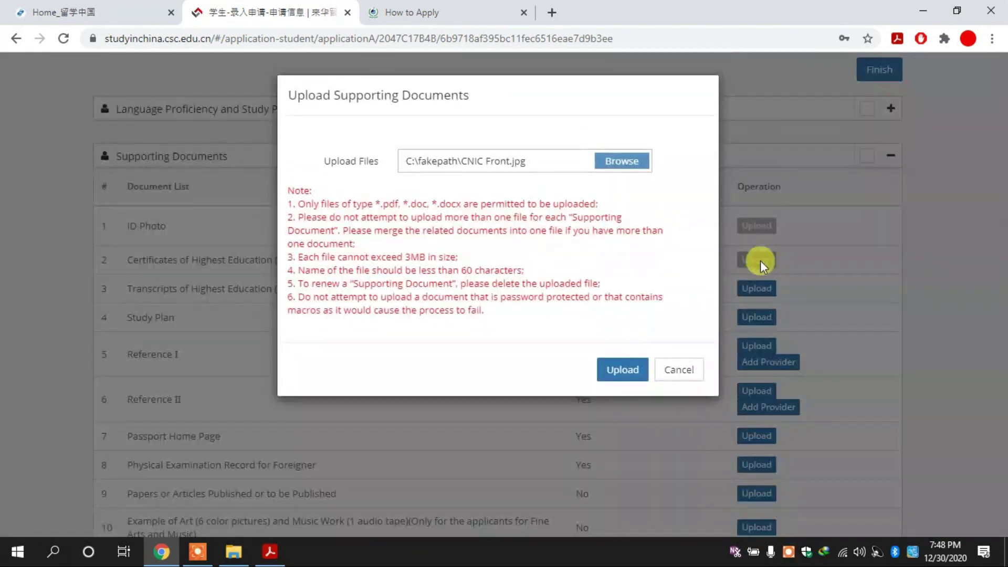
{"action": "left_click", "coordinate": [626, 162]}
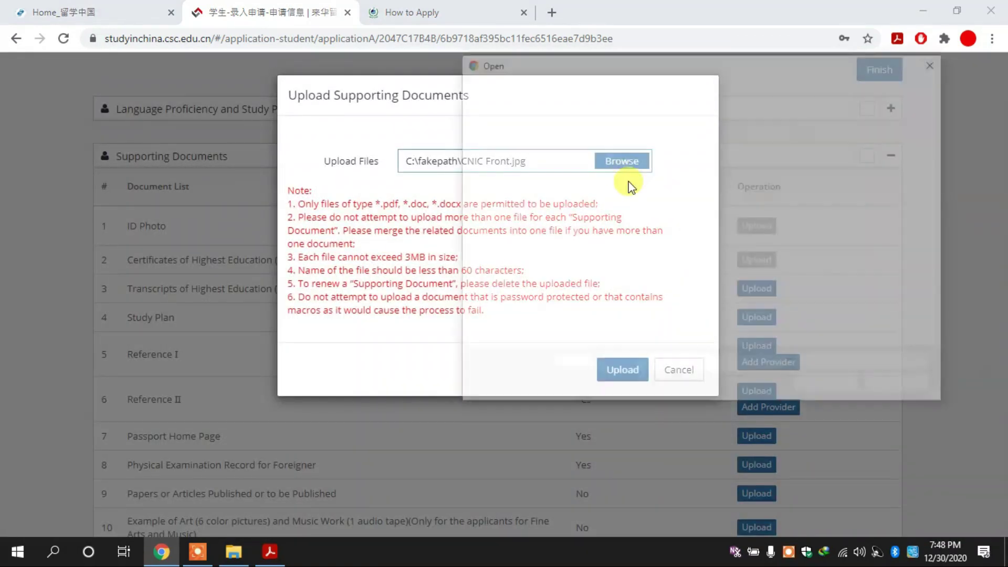
{"action": "left_click", "coordinate": [844, 289]}
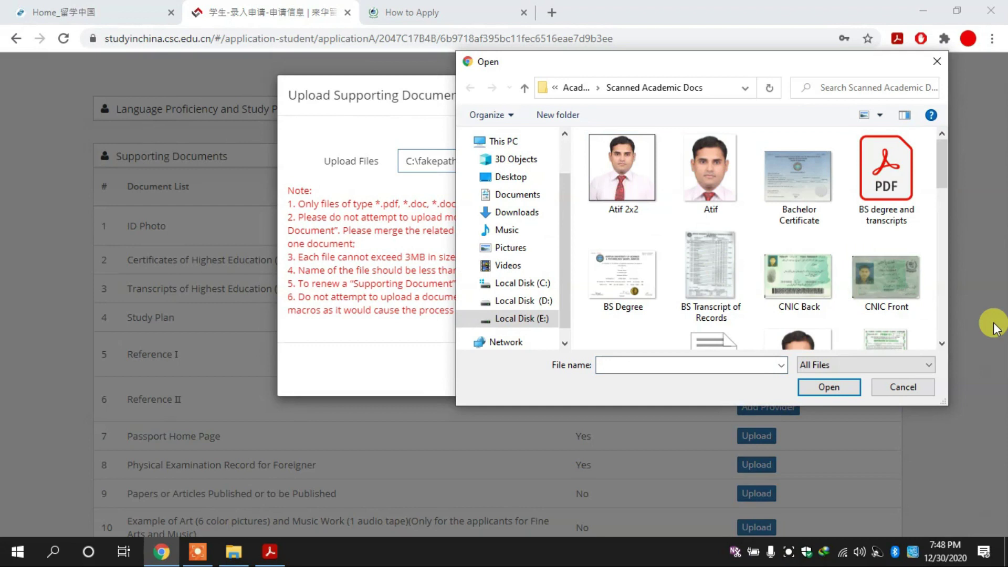
{"action": "key", "text": "m"}
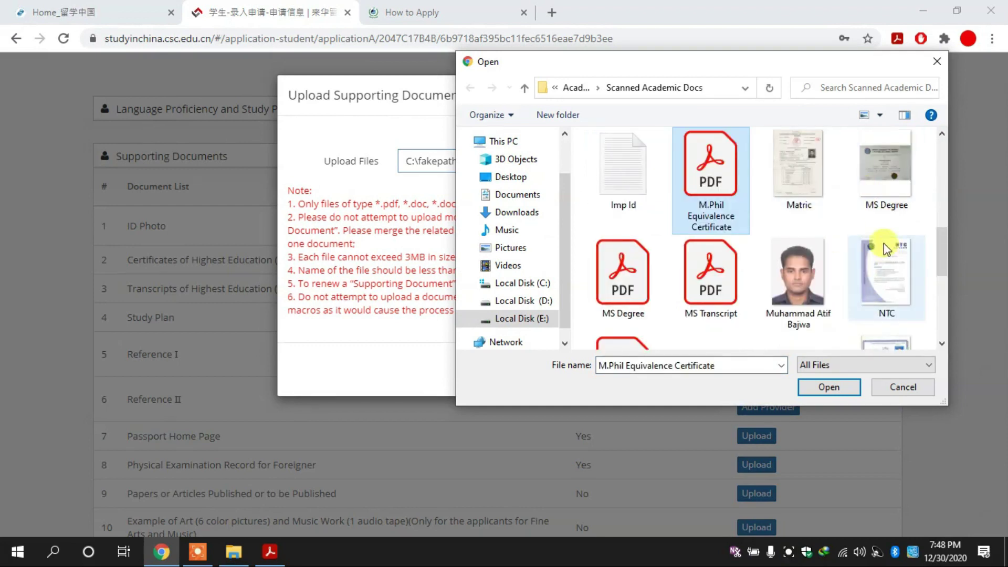
{"action": "left_click", "coordinate": [892, 202]}
{"action": "left_click_drag", "start_coordinate": [939, 255], "coordinate": [941, 275]}
{"action": "left_click", "coordinate": [824, 386]}
{"action": "left_click", "coordinate": [625, 371]}
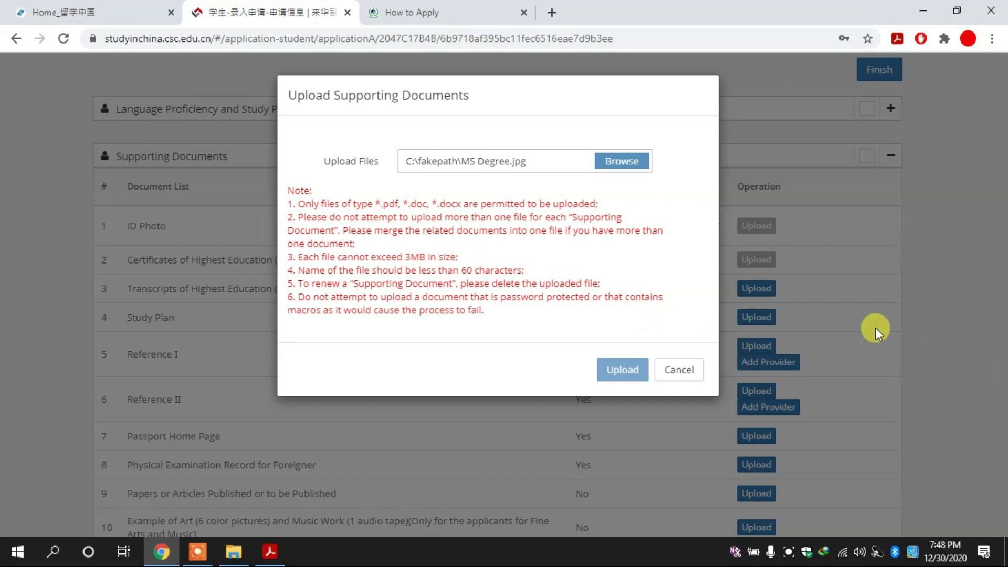
{"action": "left_click", "coordinate": [675, 374]}
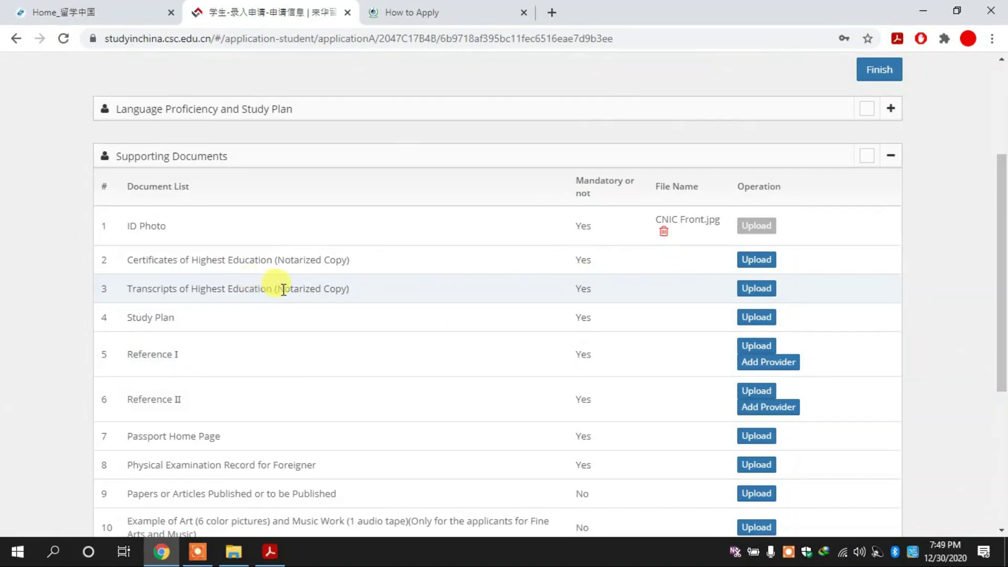
Upload MS Transcript.pdf for the Transcripts row, then start the Study Plan row's upload.
{"action": "triple_click", "coordinate": [283, 290]}
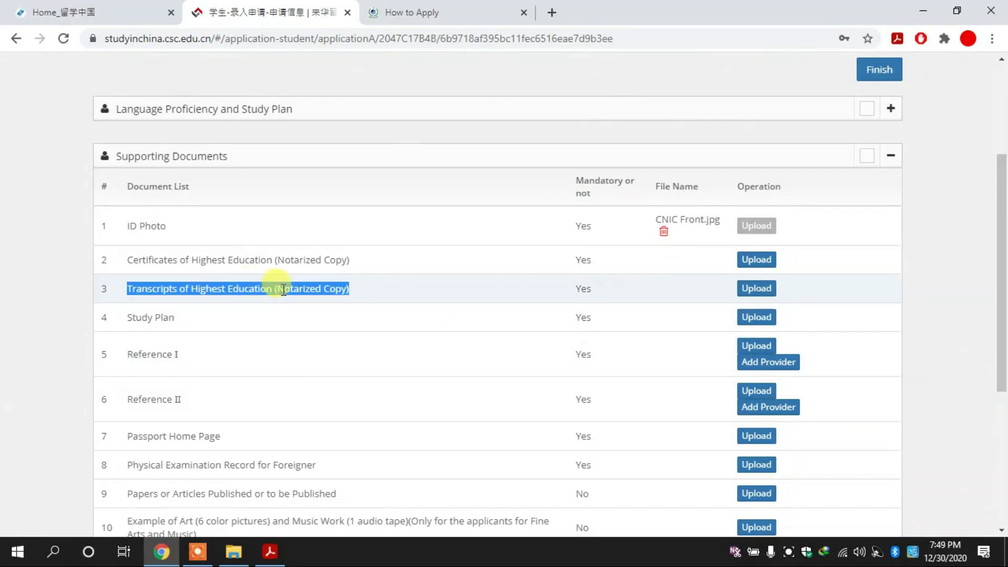
{"action": "left_click", "coordinate": [348, 285]}
{"action": "left_click_drag", "start_coordinate": [347, 286], "coordinate": [461, 284]}
{"action": "left_click", "coordinate": [759, 289]}
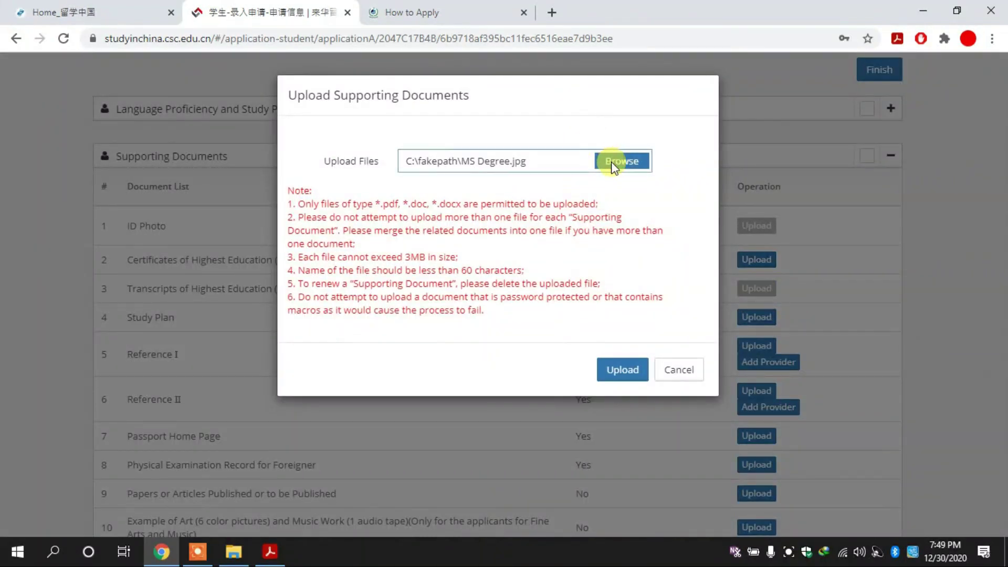
{"action": "left_click", "coordinate": [612, 162]}
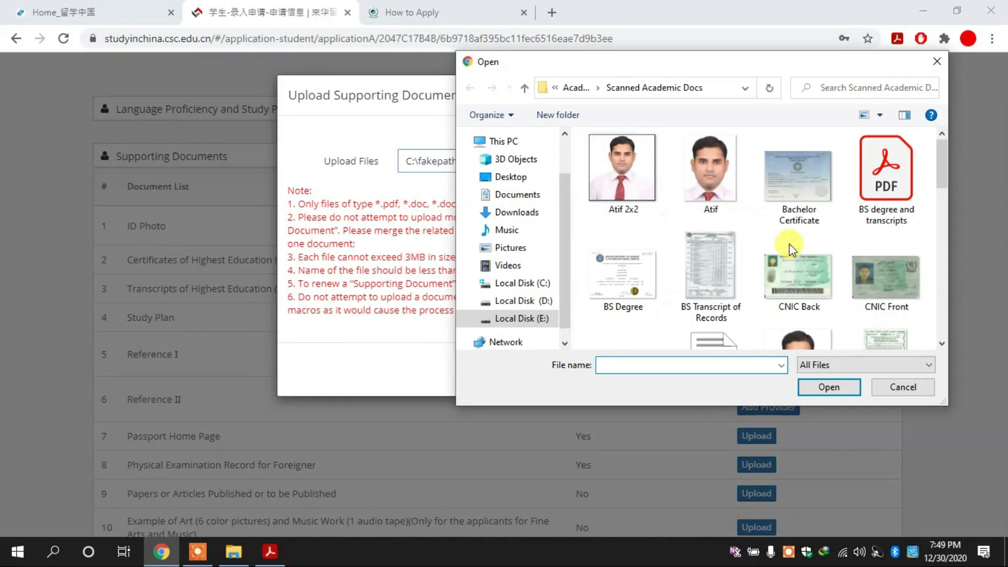
{"action": "left_click", "coordinate": [885, 168]}
{"action": "key", "text": "m"}
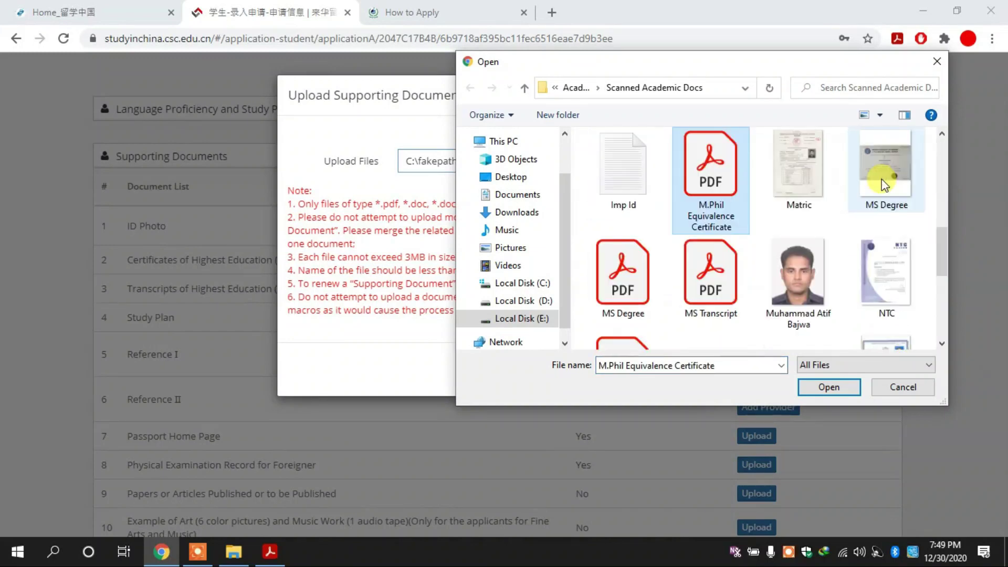
{"action": "key", "text": "Down"}
{"action": "key", "text": "Left"}
{"action": "key", "text": "Right"}
{"action": "key", "text": "Return"}
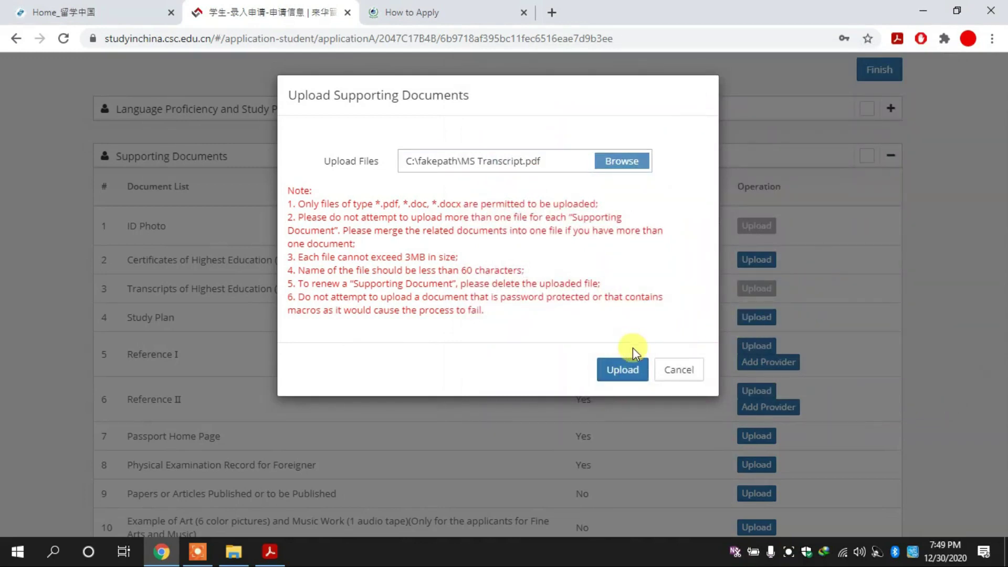
{"action": "left_click", "coordinate": [620, 372]}
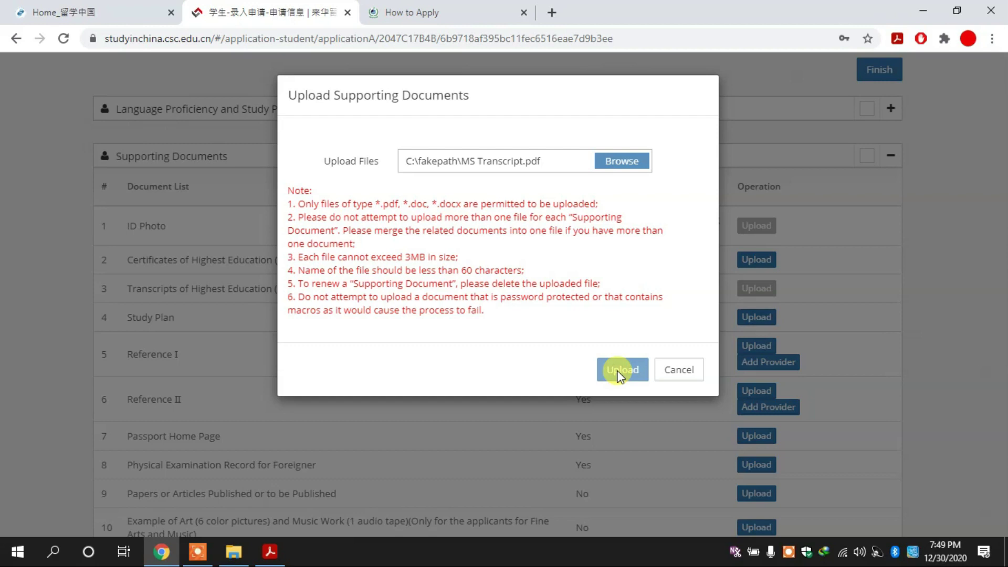
{"action": "left_click", "coordinate": [679, 370]}
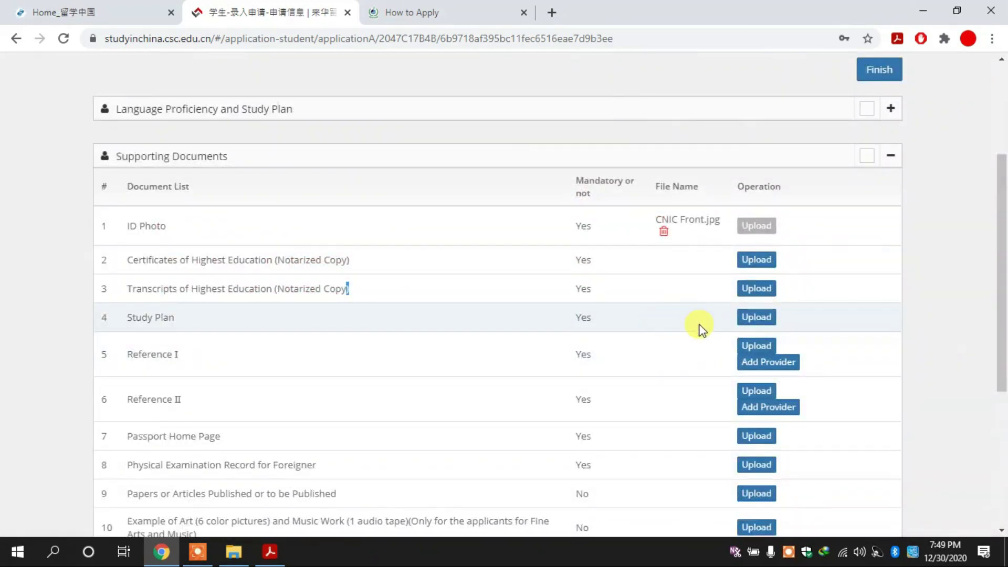
{"action": "left_click", "coordinate": [750, 320]}
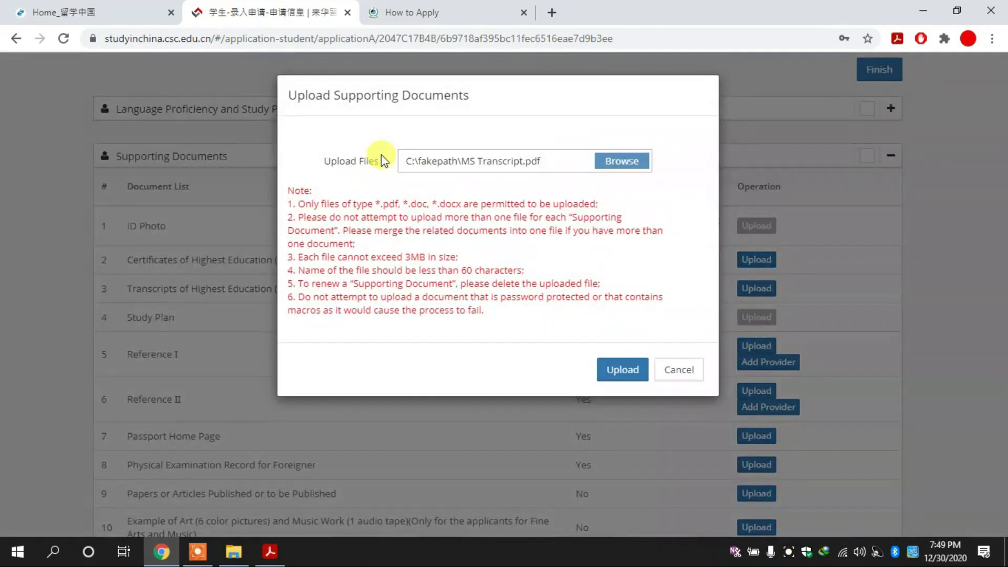
Choose the PhD Research Proposal file from the Desktop for the Study Plan row and close the form.
{"action": "left_click", "coordinate": [641, 157]}
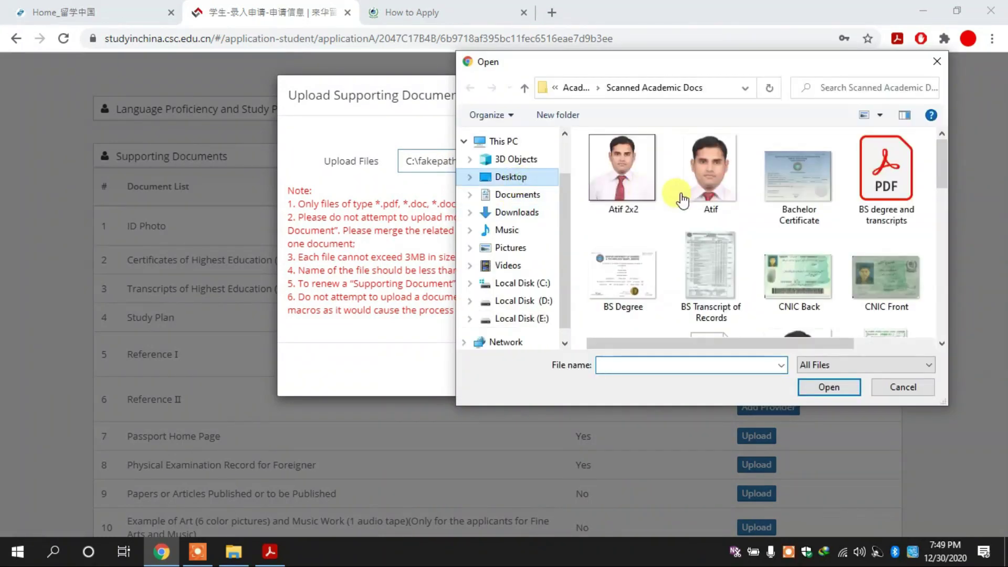
{"action": "left_click", "coordinate": [612, 189]}
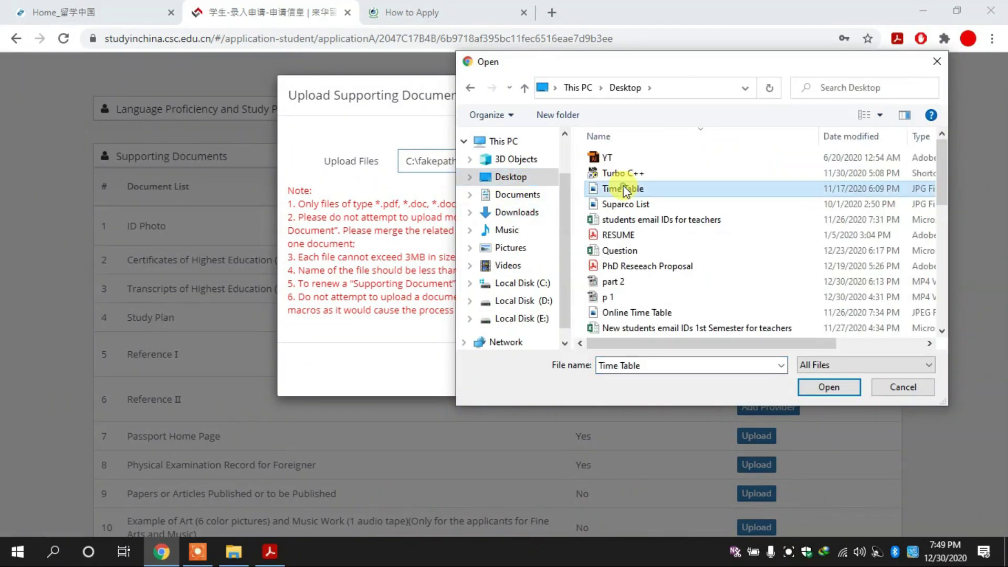
{"action": "left_click", "coordinate": [644, 266]}
{"action": "left_click", "coordinate": [815, 387]}
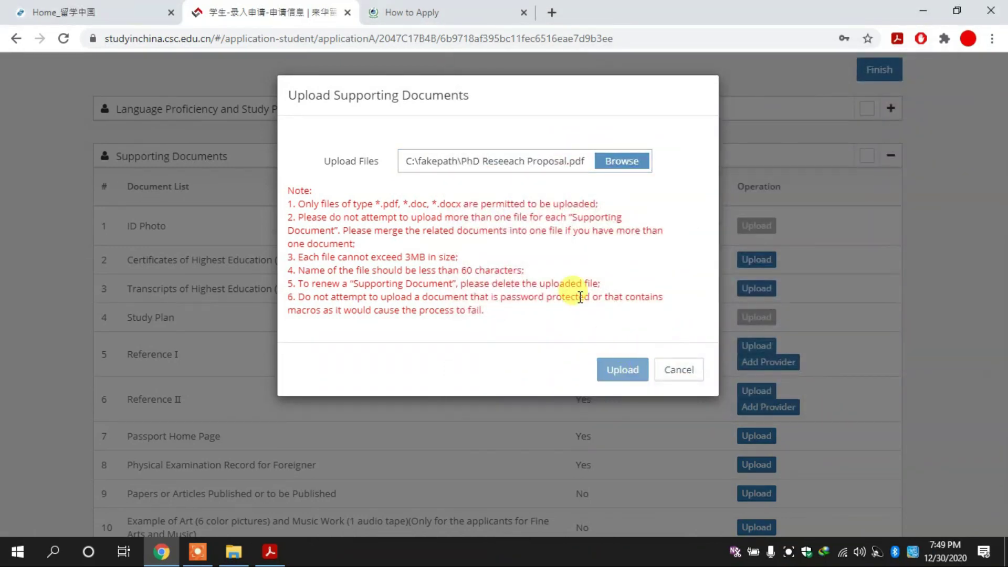
{"action": "left_click", "coordinate": [664, 370]}
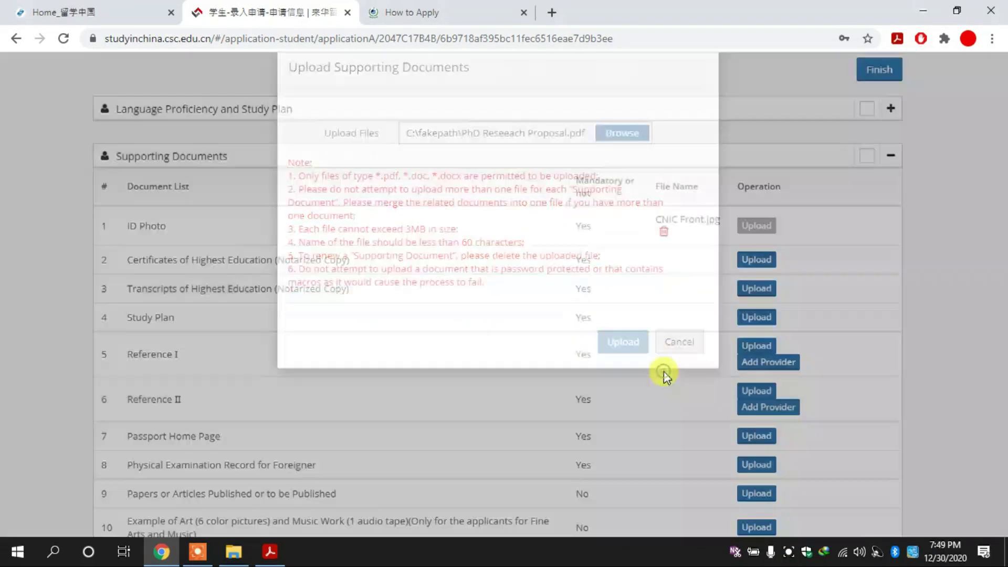
{"action": "left_click_drag", "start_coordinate": [1002, 319], "coordinate": [1002, 376]}
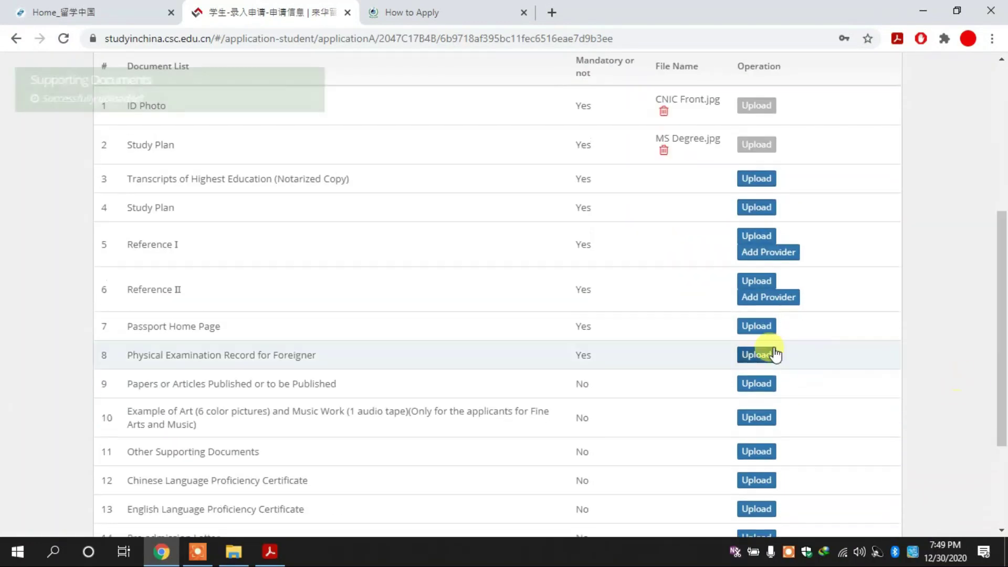
{"action": "left_click_drag", "start_coordinate": [1002, 322], "coordinate": [1001, 284]}
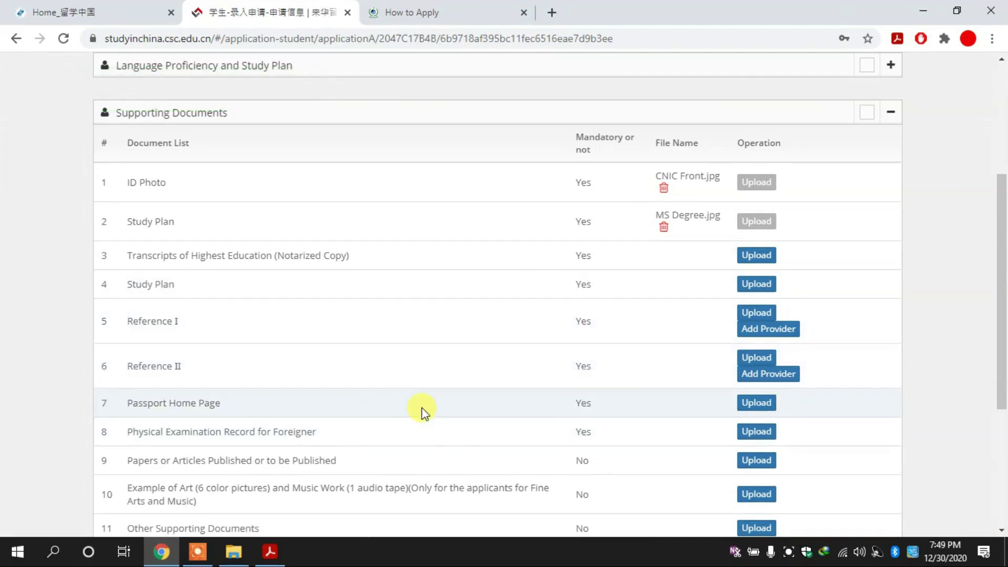
{"action": "left_click", "coordinate": [756, 403]}
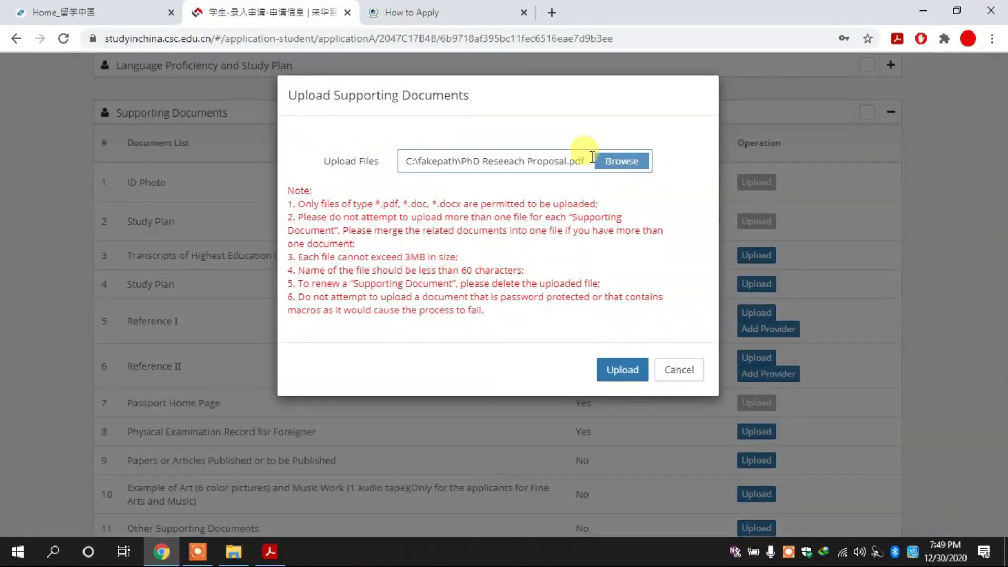
{"action": "left_click", "coordinate": [615, 160]}
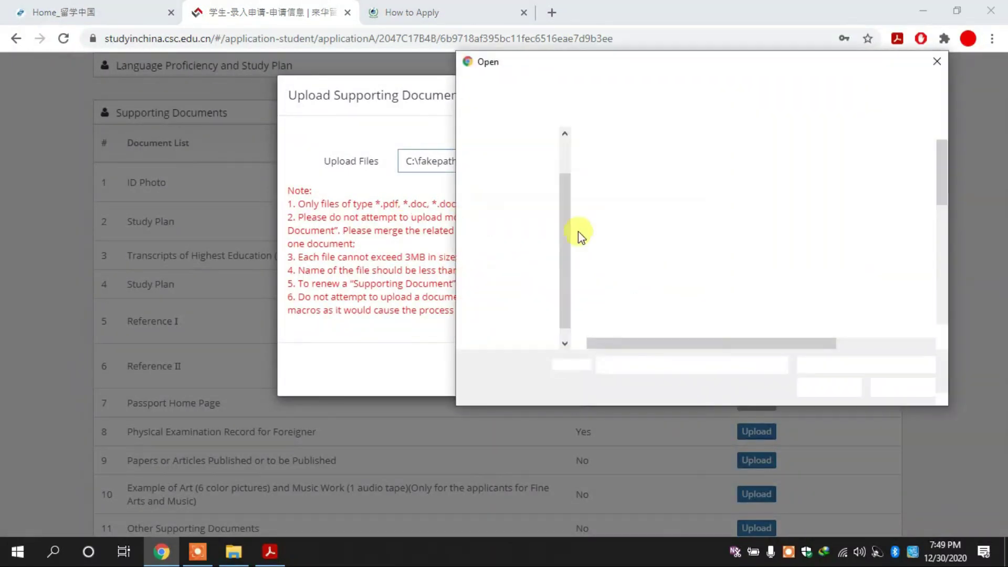
{"action": "left_click", "coordinate": [538, 319]}
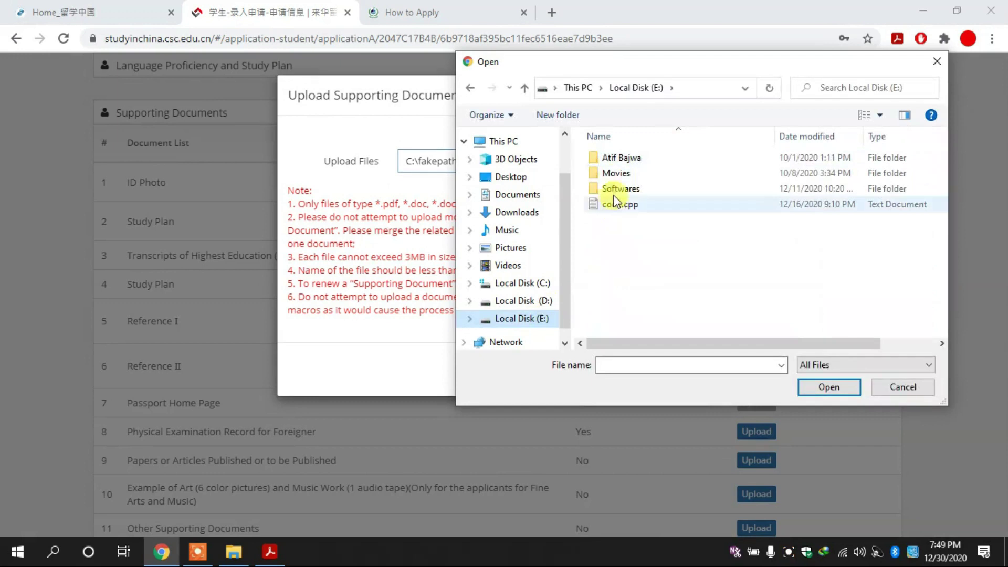
{"action": "double_click", "coordinate": [620, 159]}
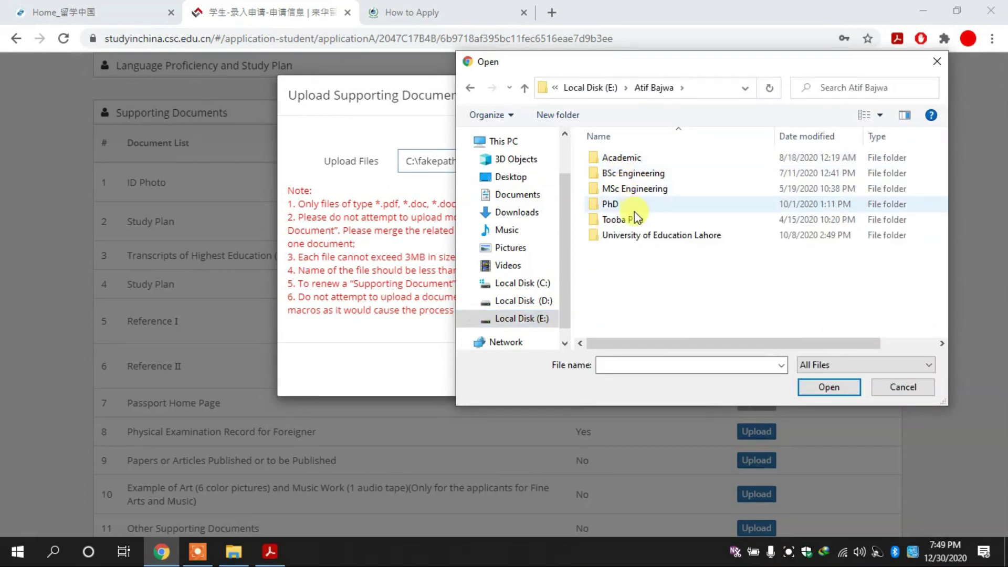
{"action": "double_click", "coordinate": [624, 173]}
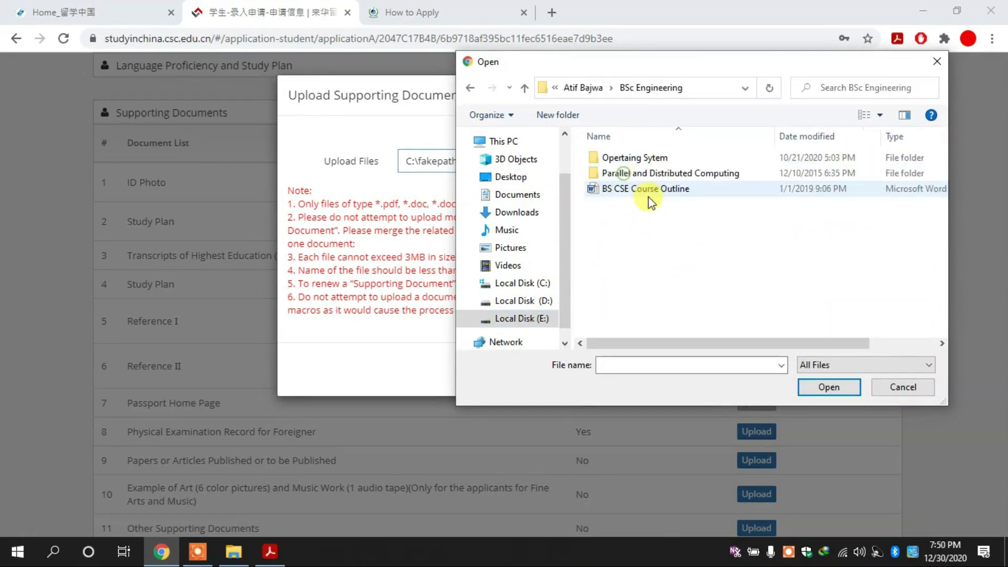
{"action": "key", "text": "BackSpace"}
{"action": "key", "text": "Down"}
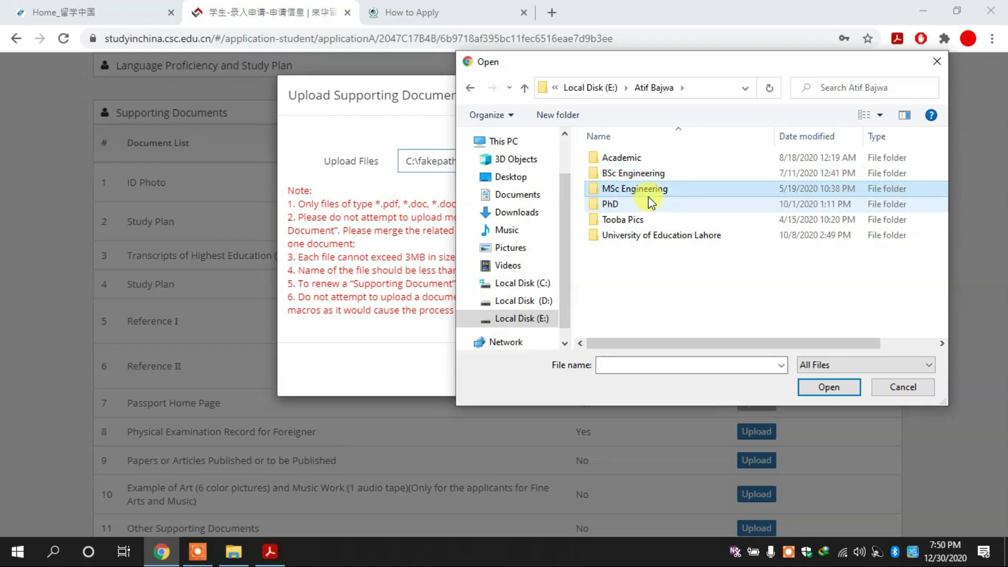
{"action": "key", "text": "Up"}
{"action": "key", "text": "Up"}
{"action": "key", "text": "Down"}
{"action": "key", "text": "Down"}
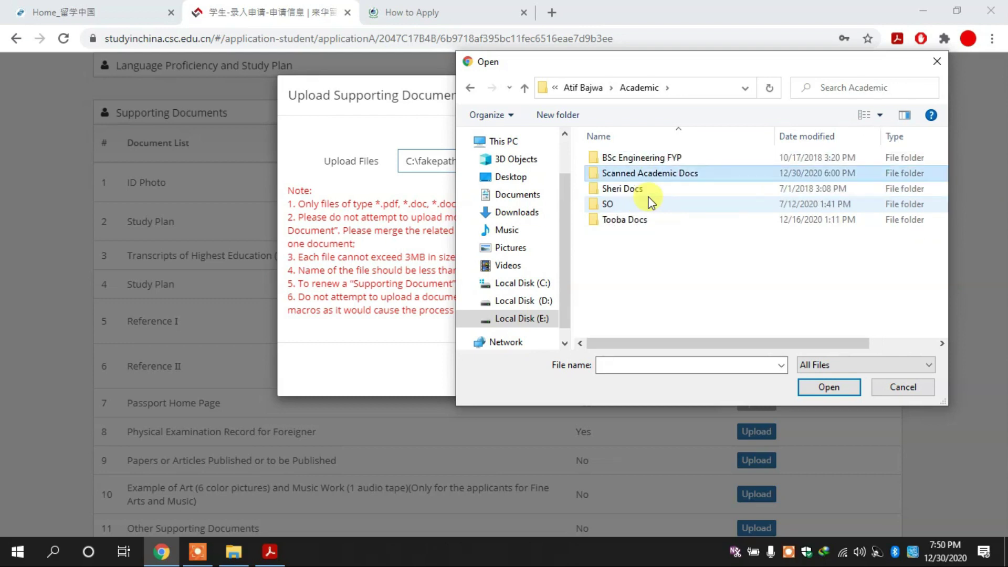
{"action": "key", "text": "Up"}
{"action": "key", "text": "Return"}
{"action": "key", "text": "Down"}
{"action": "key", "text": "Down"}
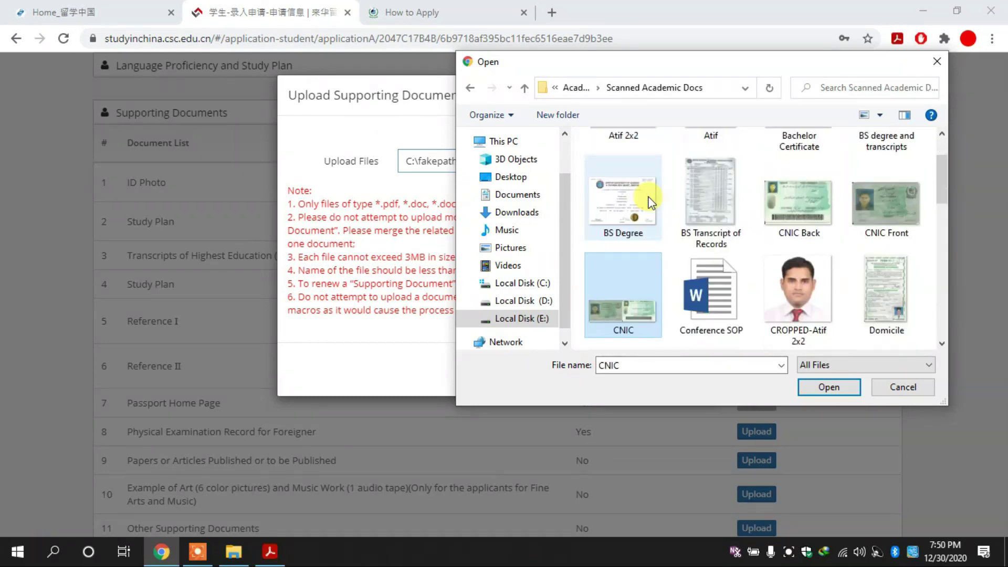
{"action": "key", "text": "Right"}
{"action": "key", "text": "p"}
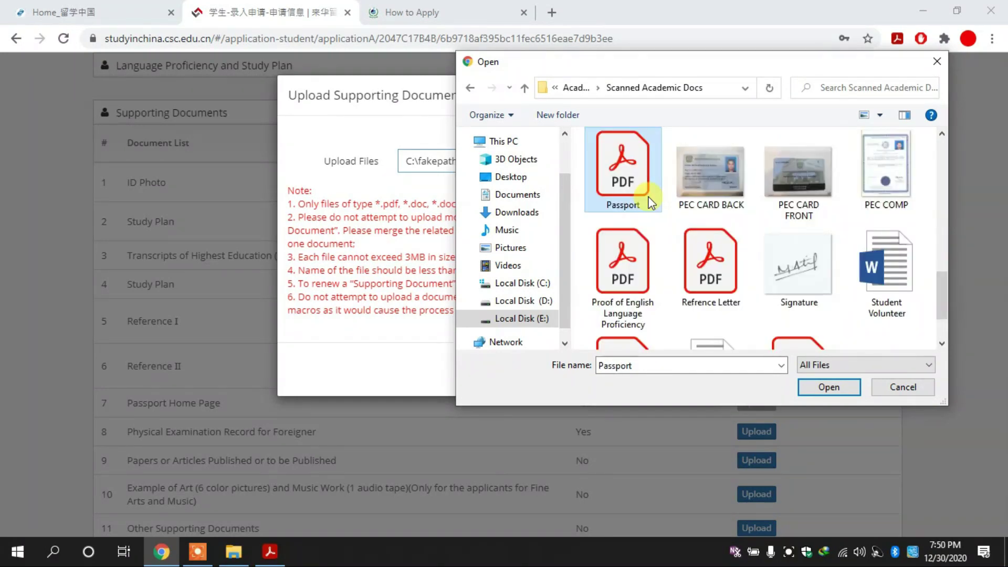
{"action": "double_click", "coordinate": [651, 202]}
{"action": "left_click", "coordinate": [630, 368]}
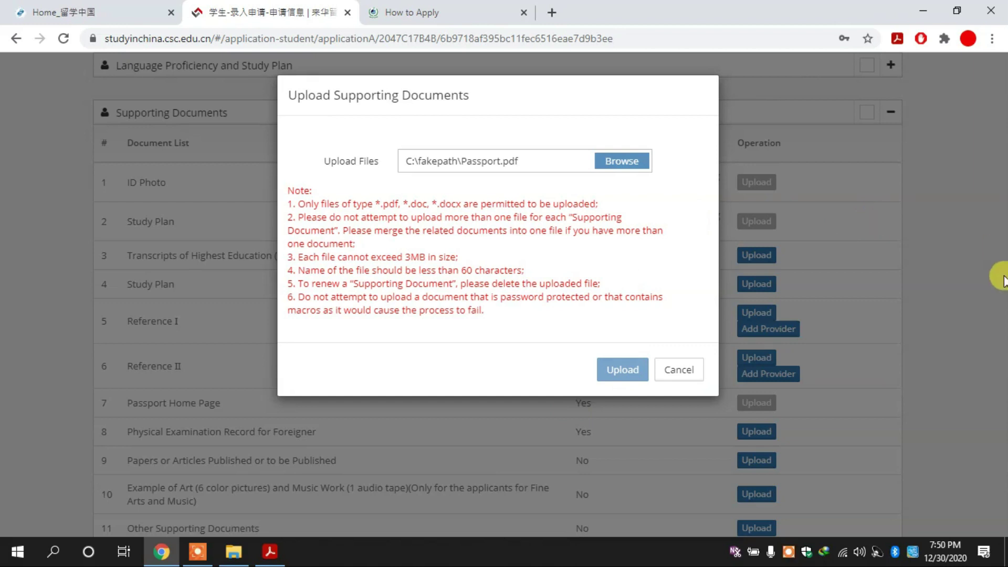
{"action": "left_click", "coordinate": [679, 370]}
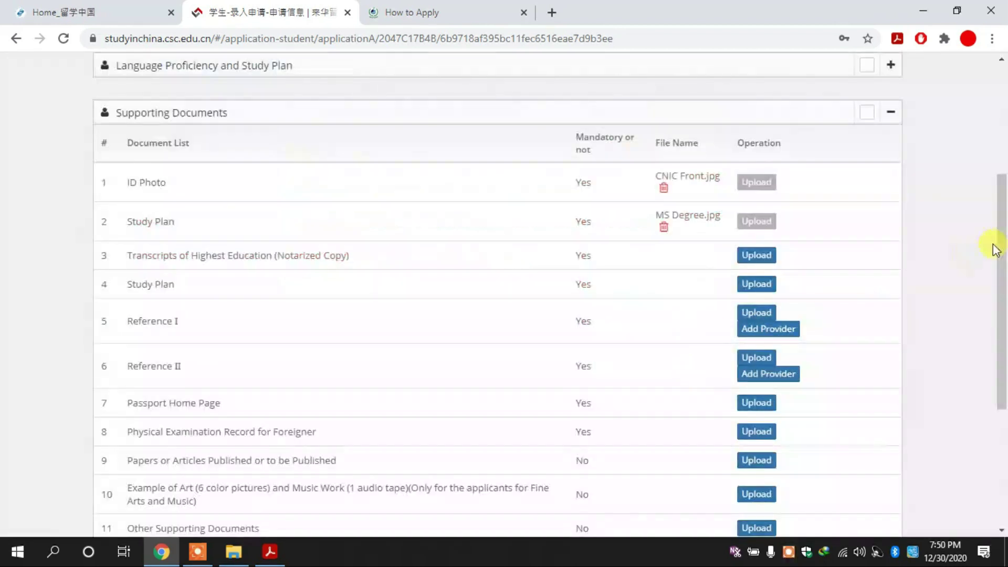
{"action": "scroll", "coordinate": [996, 249], "scroll_direction": "down", "scroll_amount": 3}
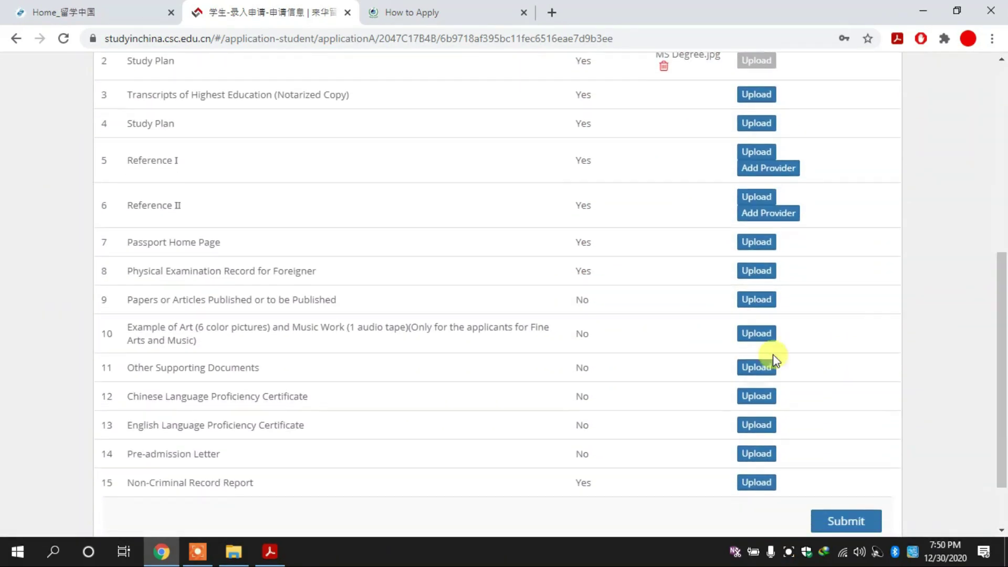
Open the Physical Examination Record and recommendation letter pattern links in new tabs.
{"action": "triple_click", "coordinate": [272, 280]}
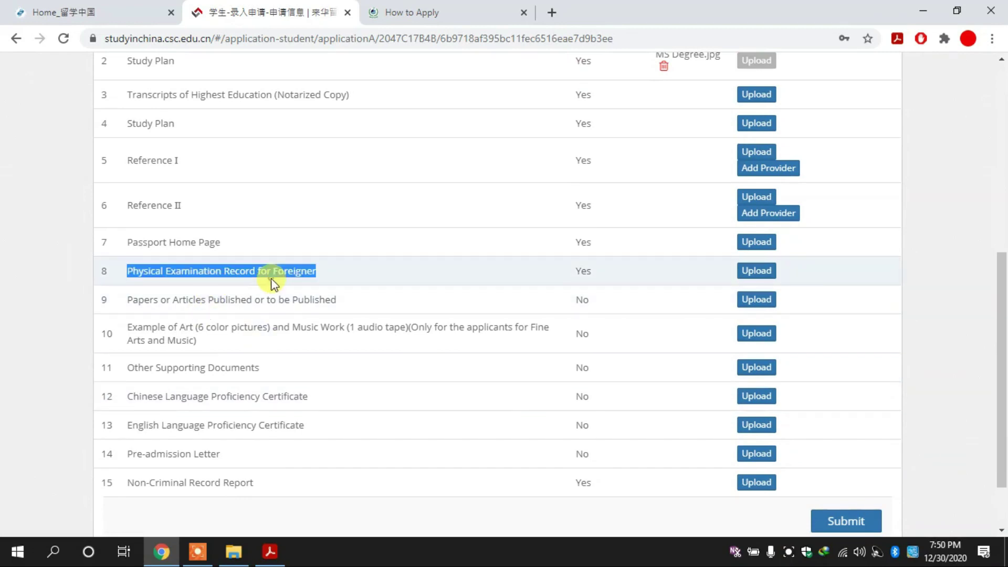
{"action": "left_click", "coordinate": [386, 11]}
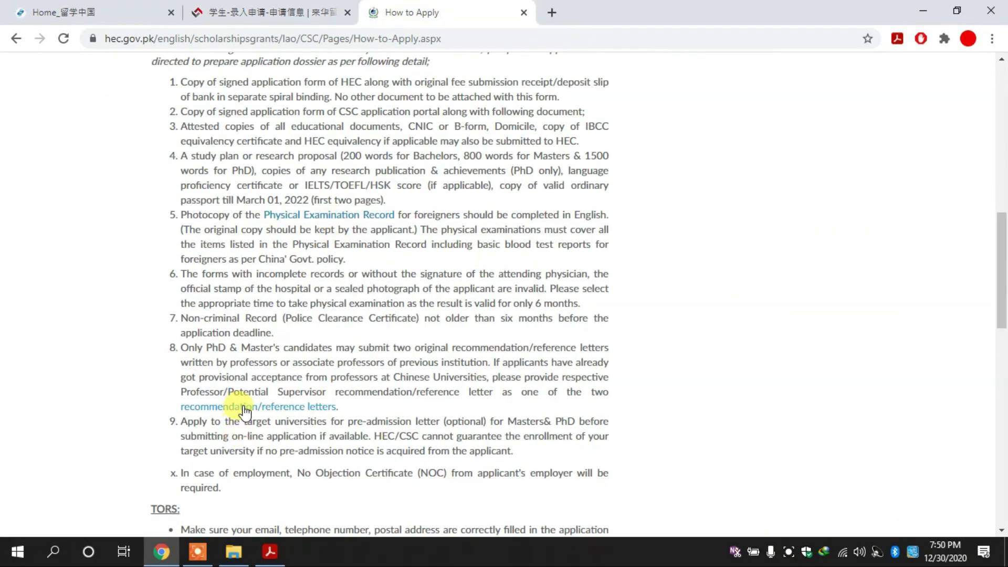
{"action": "right_click", "coordinate": [318, 217]}
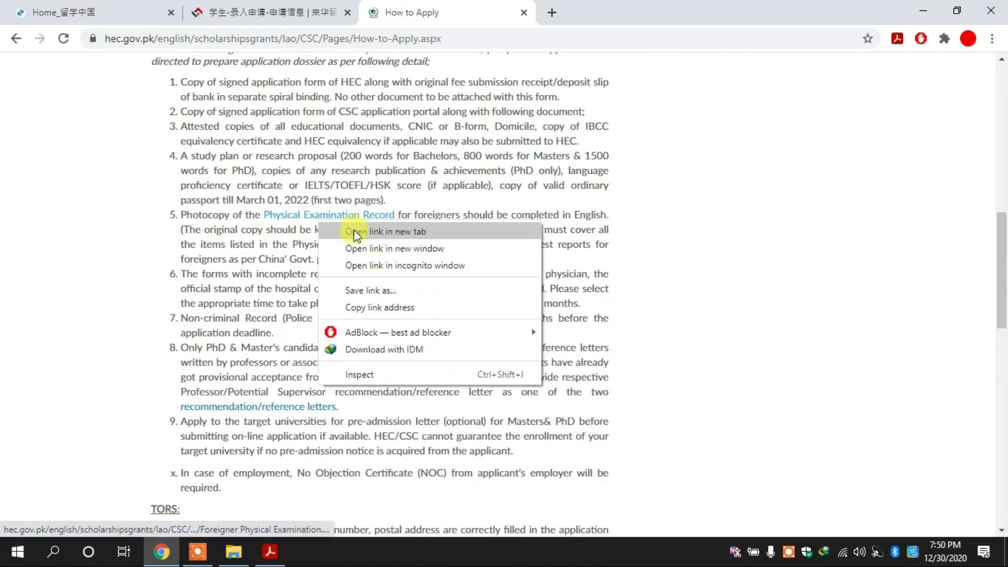
{"action": "left_click", "coordinate": [353, 231]}
{"action": "right_click", "coordinate": [279, 410]}
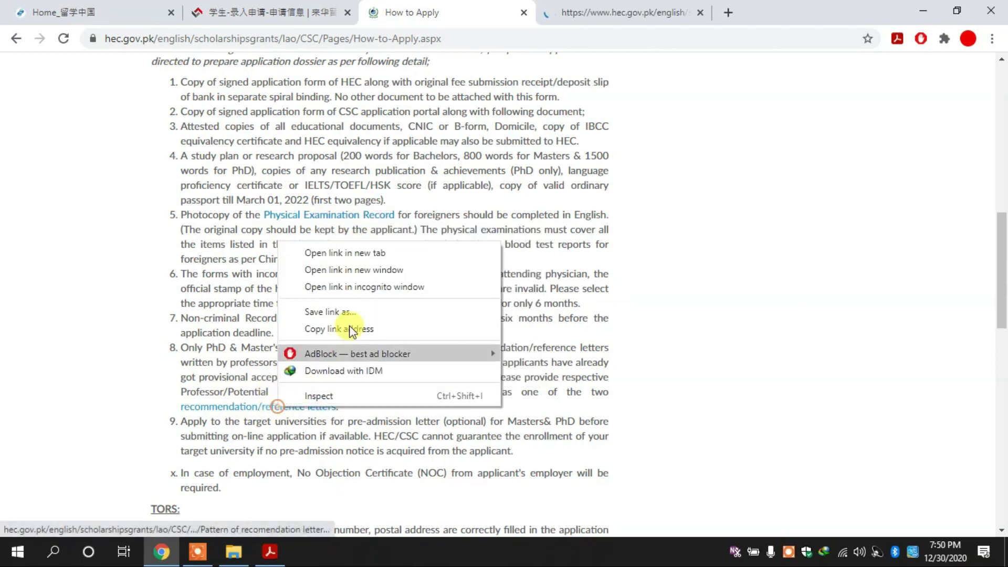
{"action": "left_click", "coordinate": [340, 252]}
Review the physical examination form and recommendation letter PDFs, then return to the CSC application.
{"action": "left_click", "coordinate": [574, 8]}
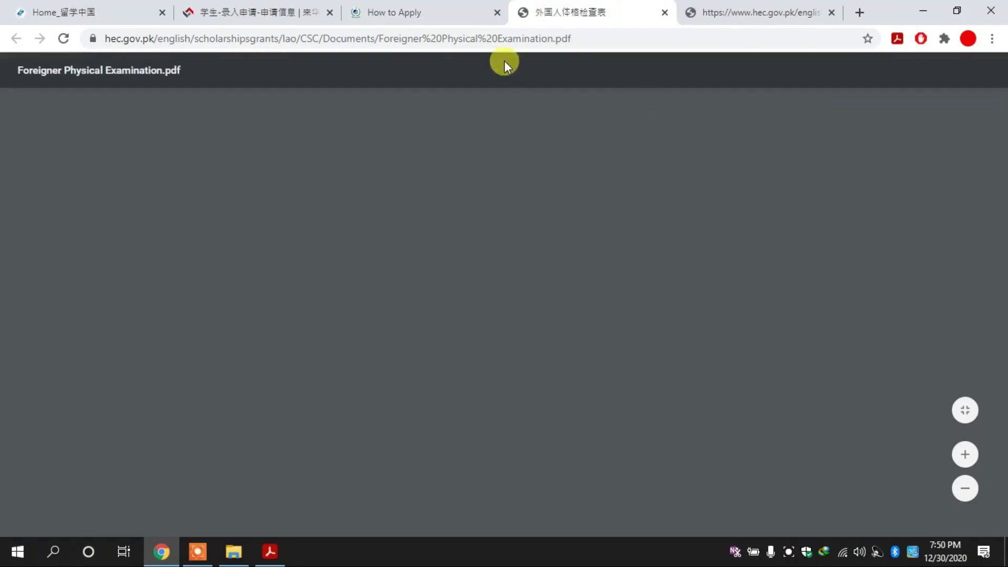
{"action": "left_click", "coordinate": [414, 8]}
{"action": "scroll", "coordinate": [440, 73], "scroll_direction": "up", "scroll_amount": 1}
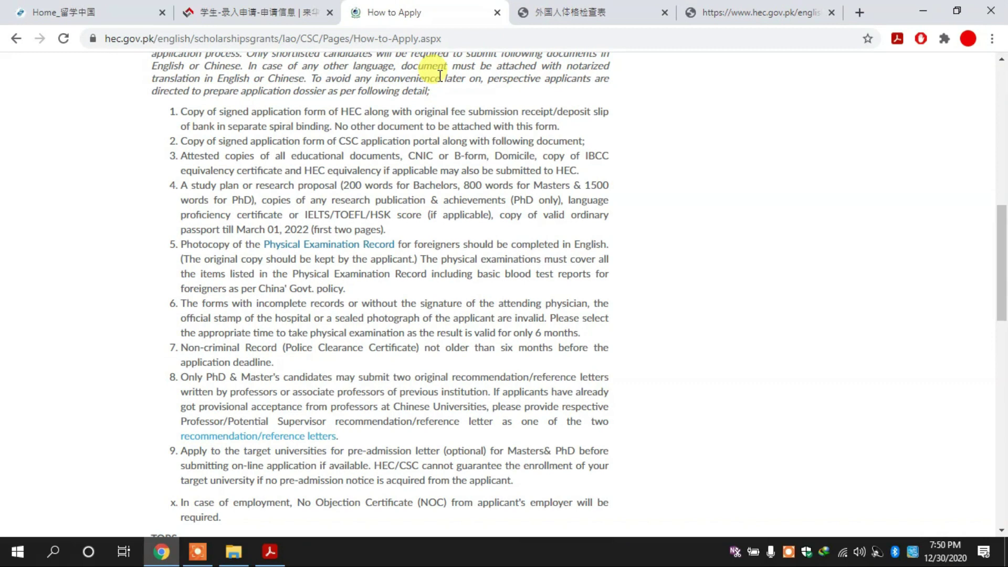
{"action": "left_click_drag", "start_coordinate": [353, 289], "coordinate": [176, 255]}
{"action": "left_click", "coordinate": [201, 243]}
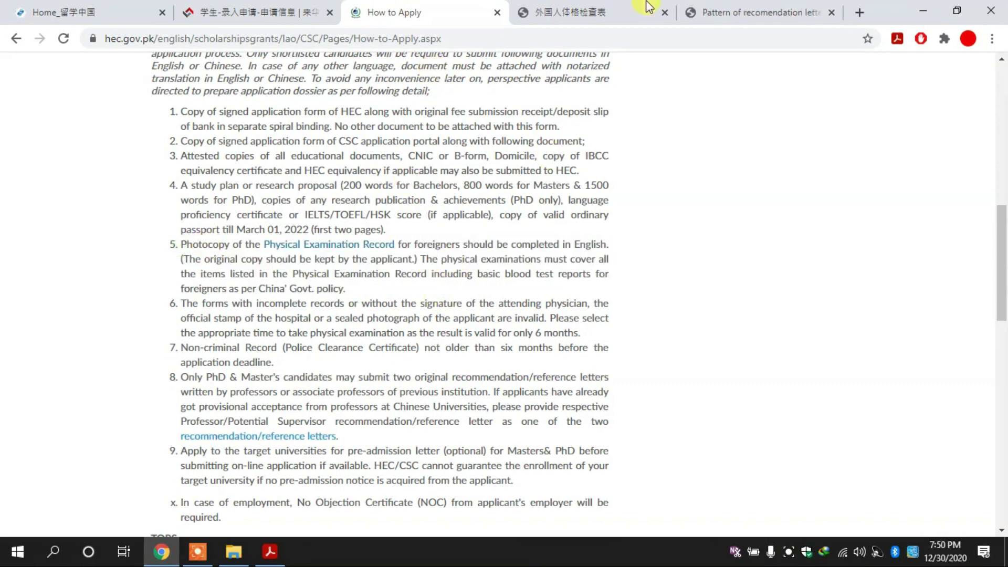
{"action": "left_click", "coordinate": [650, 8]}
{"action": "left_click", "coordinate": [756, 12]}
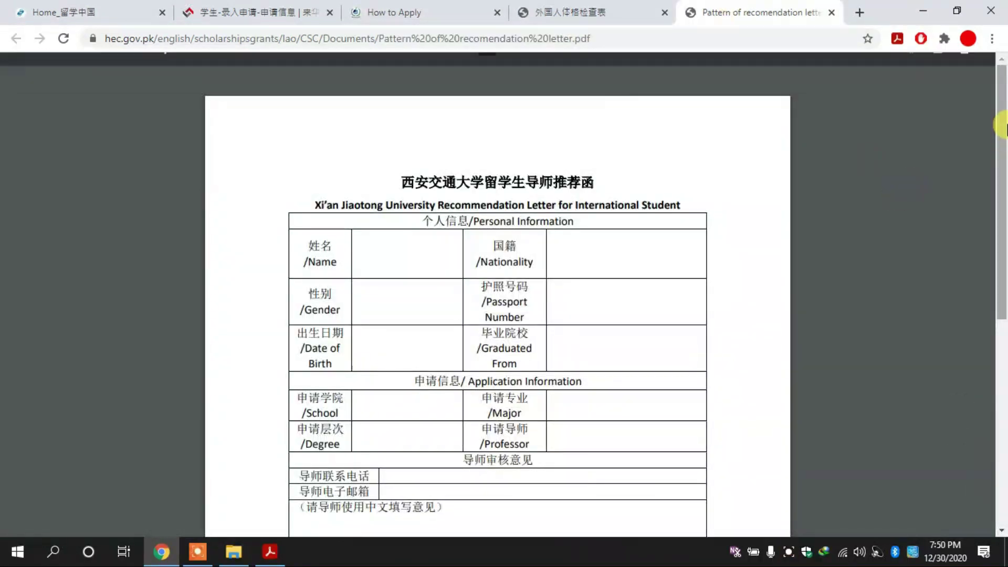
{"action": "left_click_drag", "start_coordinate": [1003, 125], "coordinate": [985, 68]}
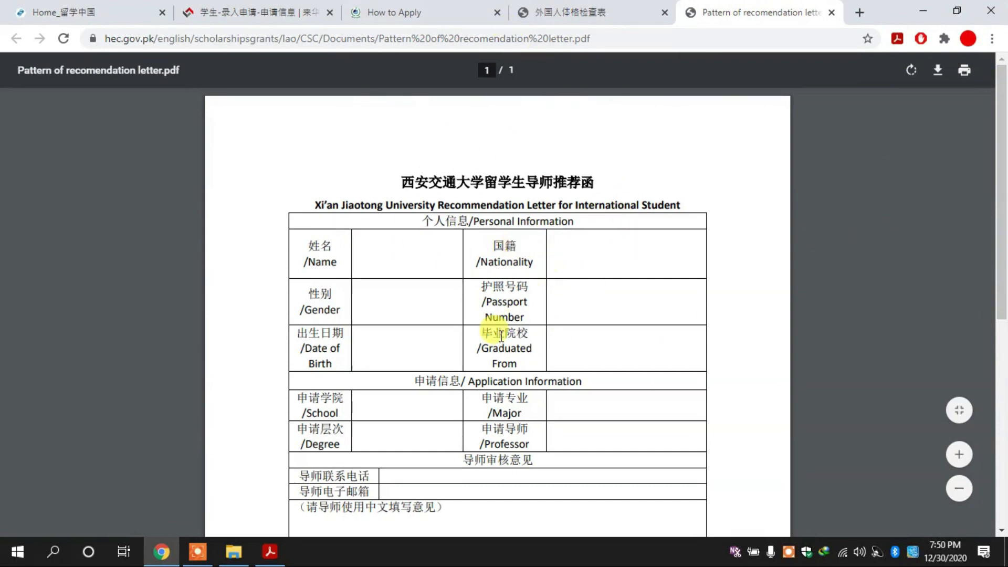
{"action": "left_click", "coordinate": [557, 8]}
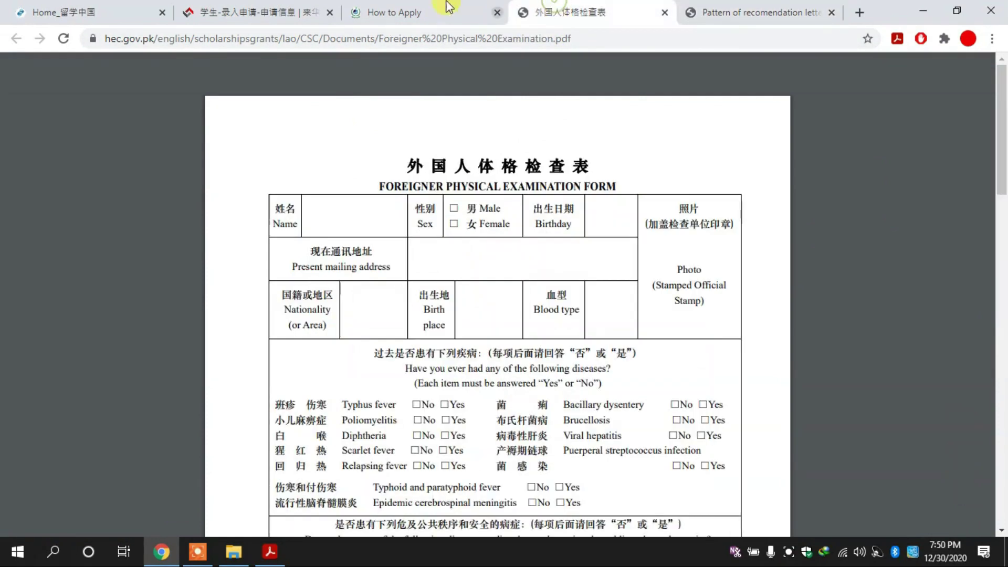
{"action": "left_click", "coordinate": [439, 7]}
{"action": "left_click", "coordinate": [235, 7]}
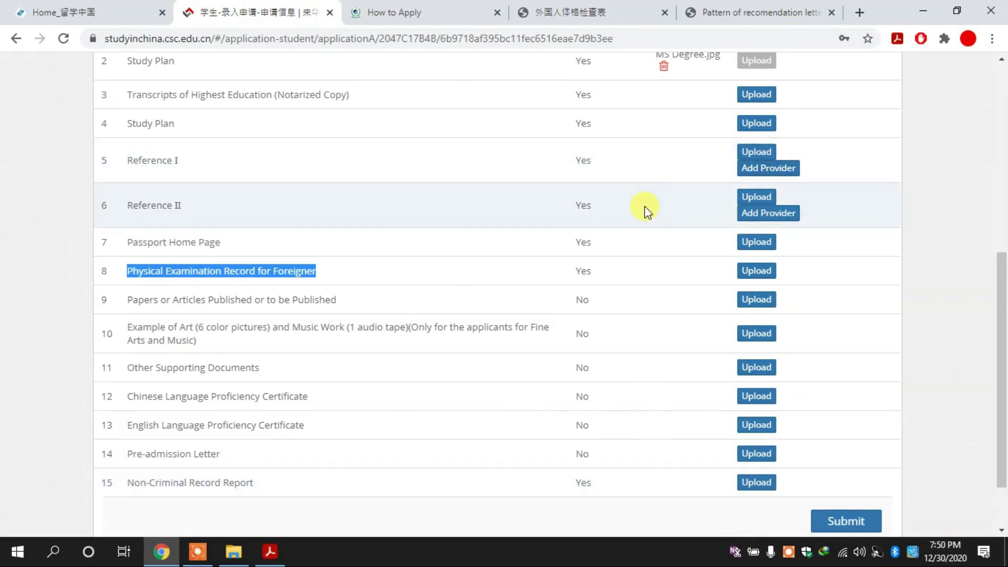
{"action": "left_click_drag", "start_coordinate": [1003, 316], "coordinate": [1003, 250]}
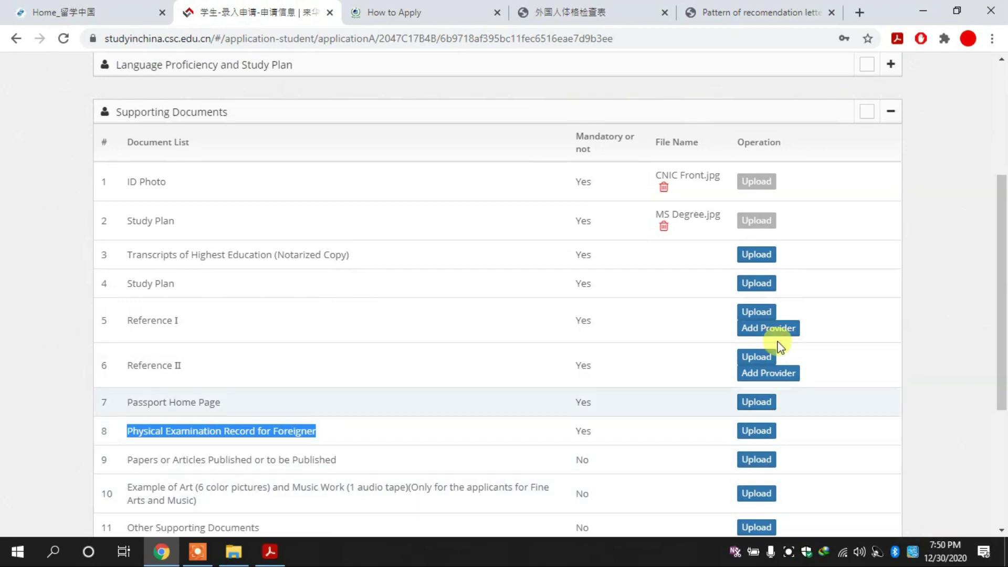
{"action": "left_click", "coordinate": [981, 279]}
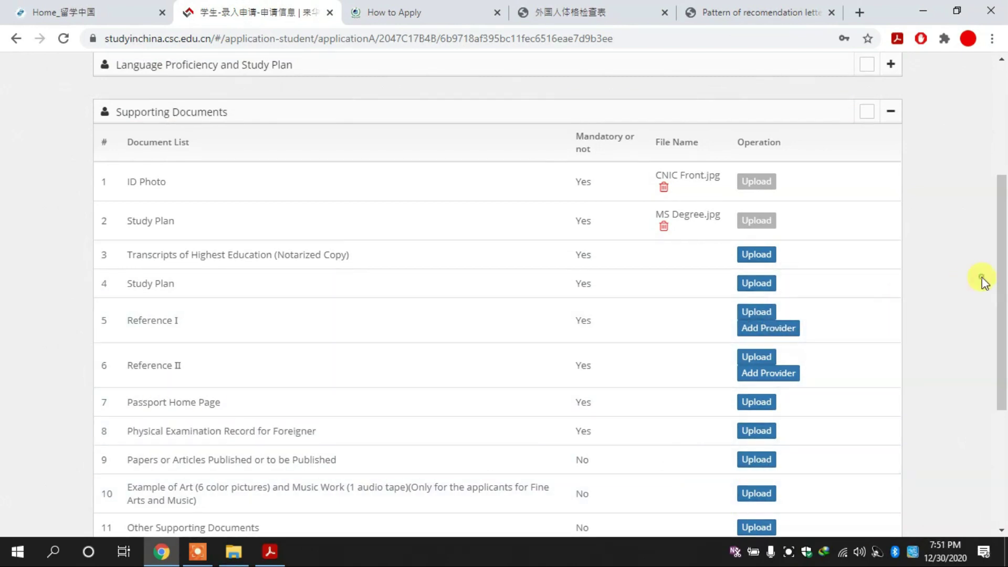
{"action": "scroll", "coordinate": [997, 308], "scroll_direction": "down", "scroll_amount": 4}
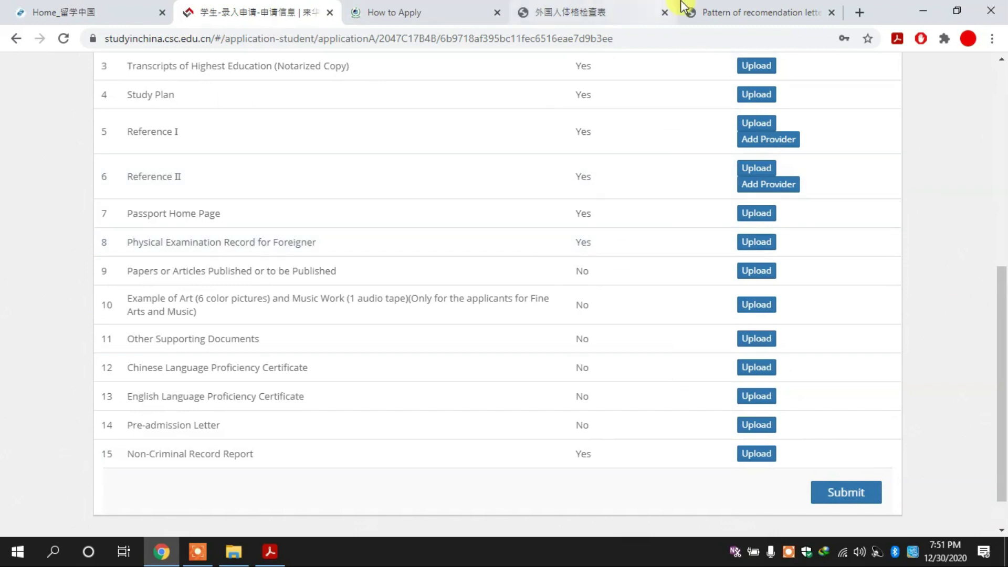
{"action": "left_click", "coordinate": [588, 10]}
{"action": "left_click", "coordinate": [444, 7]}
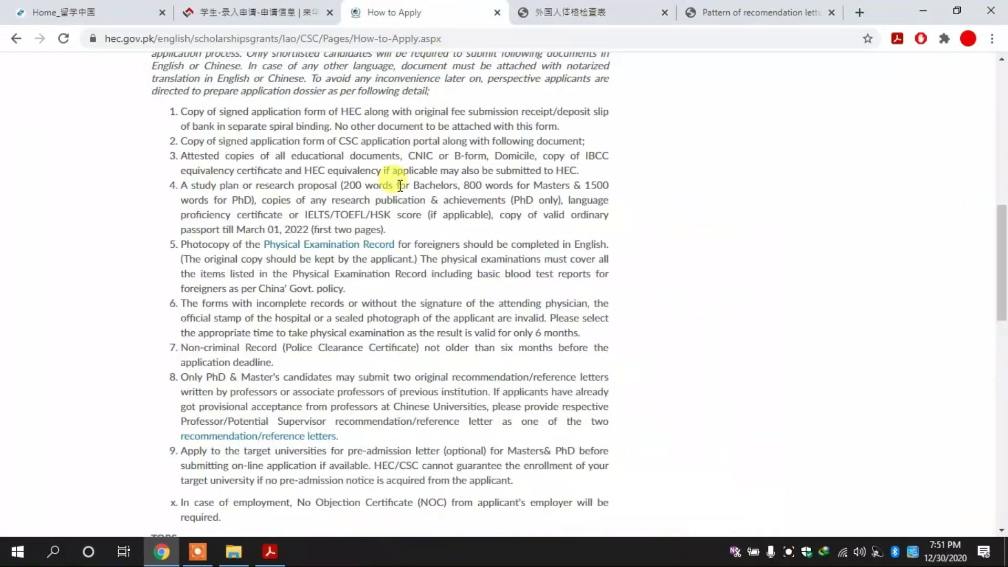
Read through the How to Apply required-documents list, noting the employer NOC requirement.
{"action": "scroll", "coordinate": [444, 310], "scroll_direction": "down", "scroll_amount": 1}
{"action": "scroll", "coordinate": [444, 311], "scroll_direction": "down", "scroll_amount": 1}
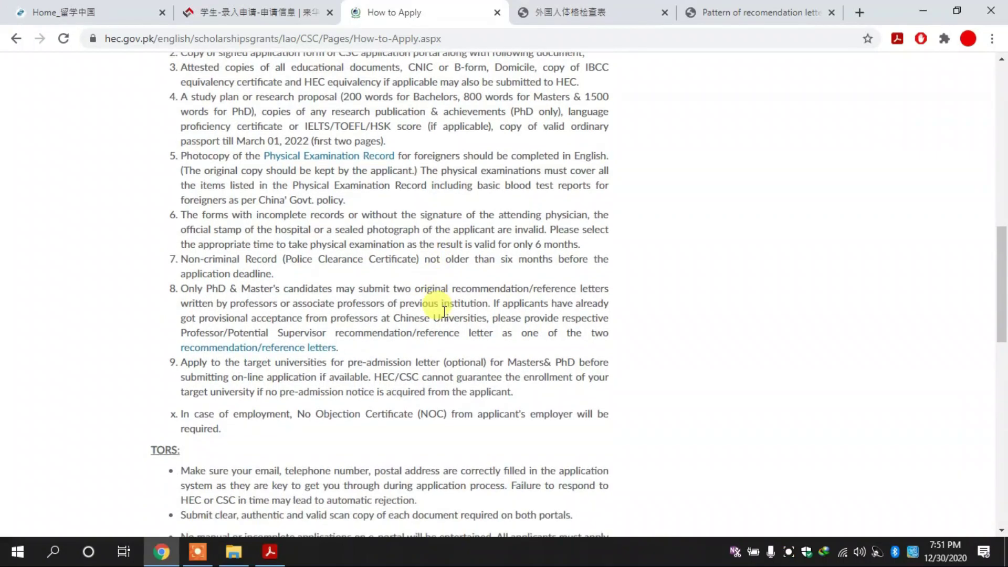
{"action": "scroll", "coordinate": [444, 311], "scroll_direction": "down", "scroll_amount": 3}
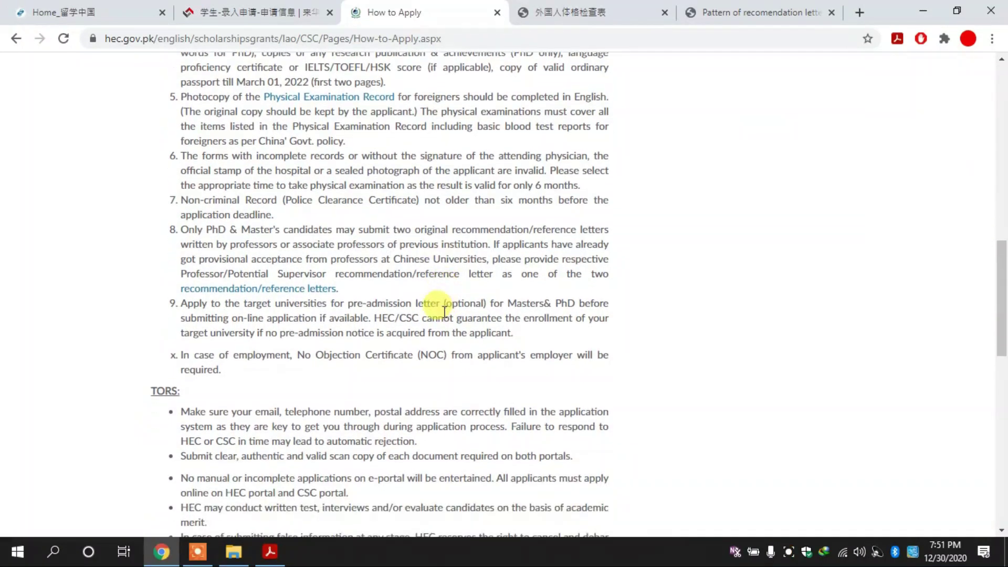
{"action": "scroll", "coordinate": [443, 312], "scroll_direction": "down", "scroll_amount": 3}
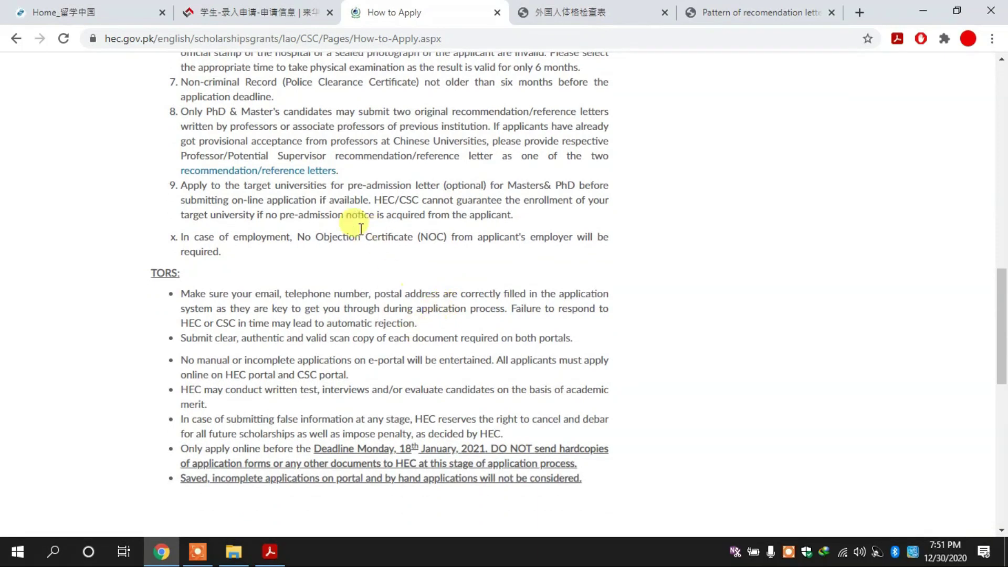
{"action": "left_click_drag", "start_coordinate": [312, 236], "coordinate": [439, 248]}
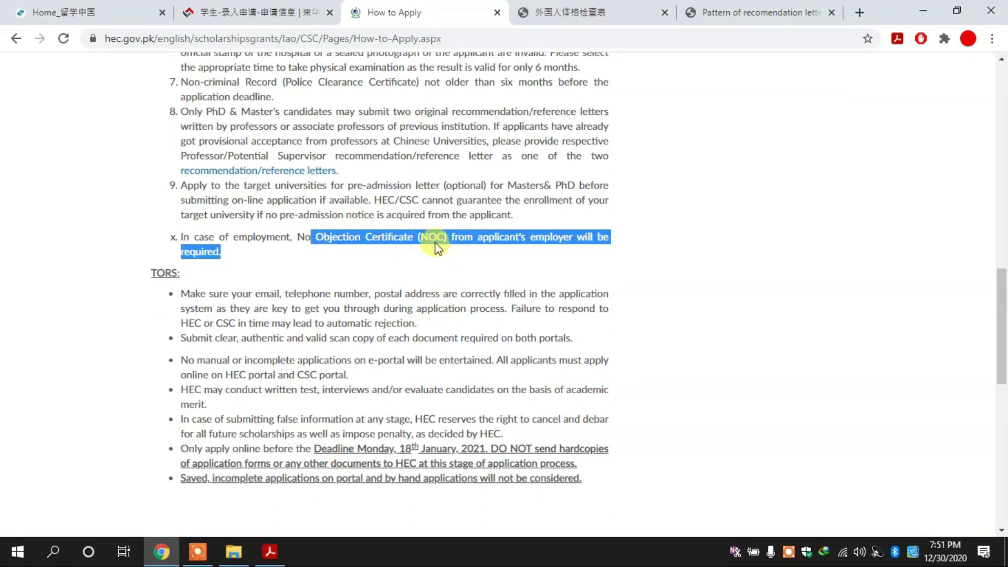
{"action": "left_click", "coordinate": [432, 232]}
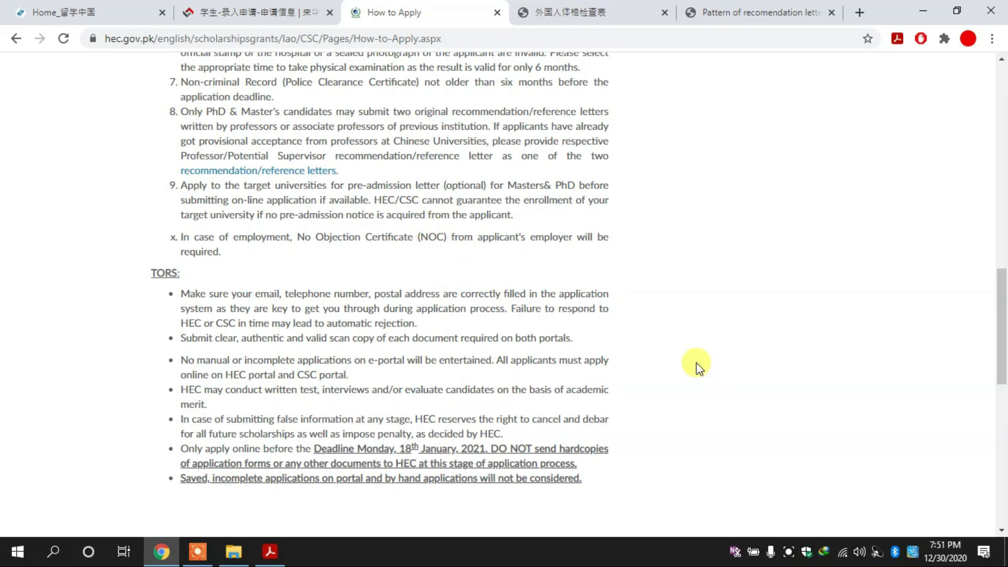
{"action": "left_click_drag", "start_coordinate": [1005, 328], "coordinate": [1006, 170]}
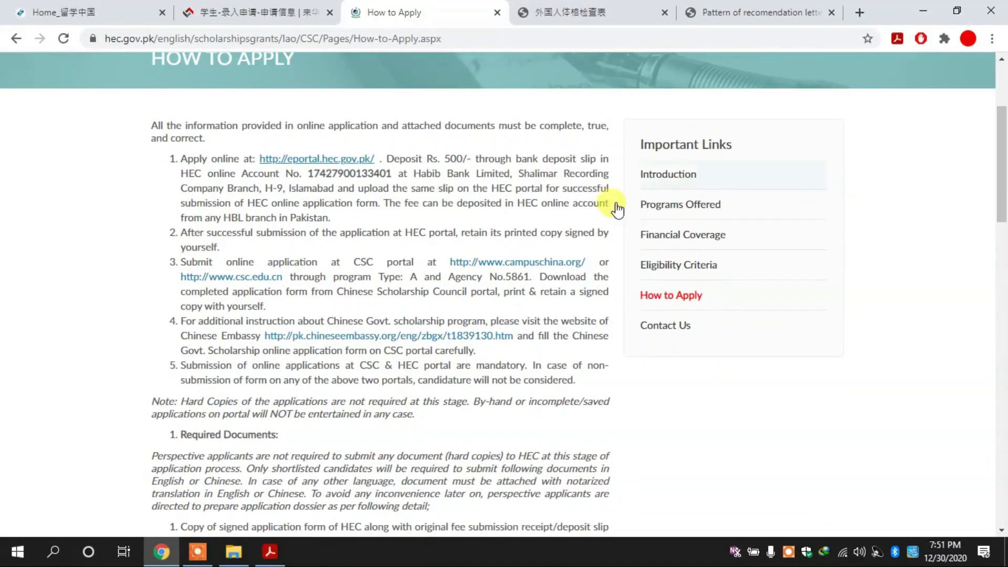
{"action": "left_click_drag", "start_coordinate": [513, 219], "coordinate": [180, 158]}
{"action": "left_click", "coordinate": [178, 156]}
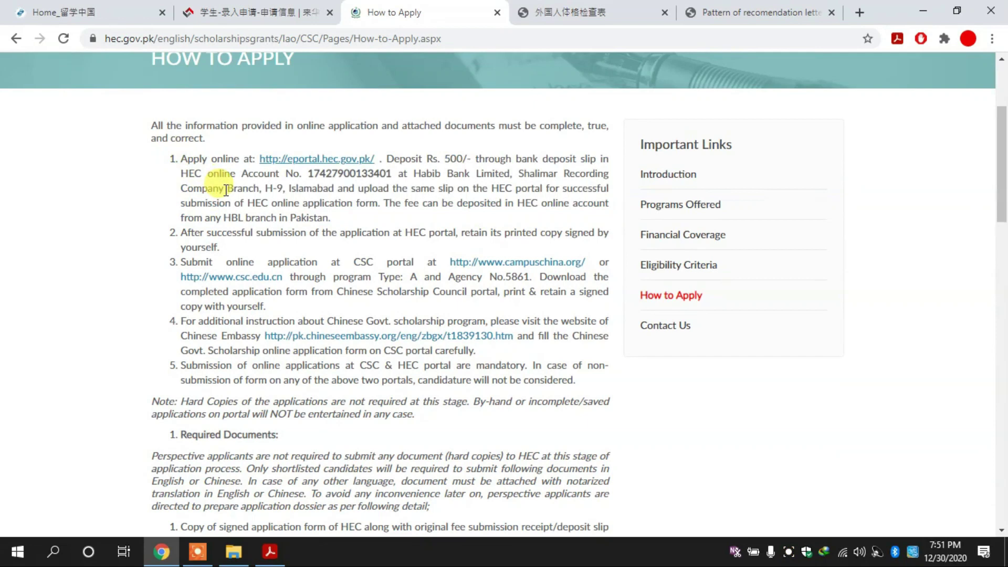
{"action": "mouse_move", "coordinate": [1006, 139]}
{"action": "left_mouse_down"}
{"action": "mouse_move", "coordinate": [1006, 170]}
{"action": "mouse_move", "coordinate": [1006, 147]}
{"action": "left_mouse_up"}
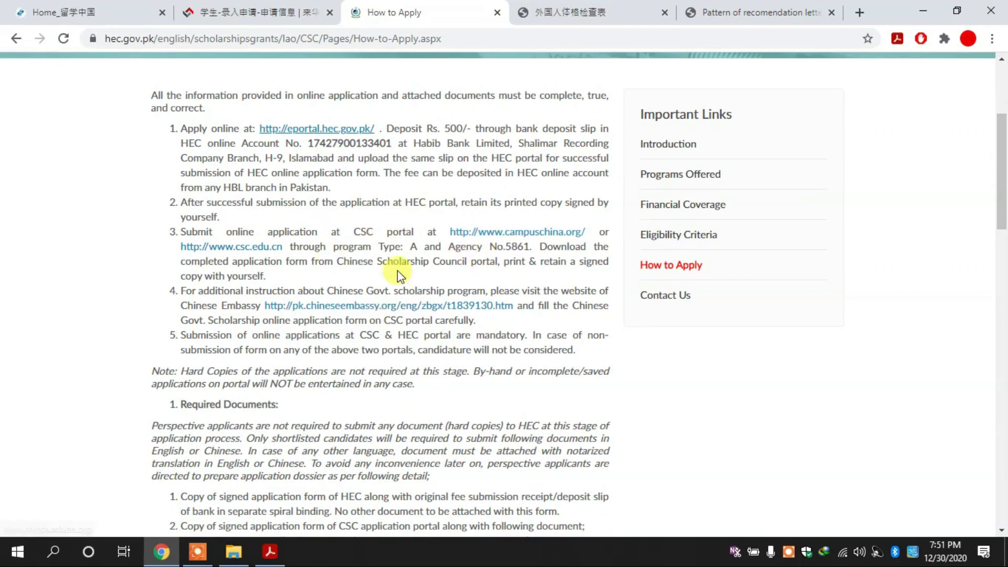
{"action": "left_click", "coordinate": [585, 8]}
Go back to the CSC application and scroll through the Supporting Documents list.
{"action": "left_click", "coordinate": [298, 6]}
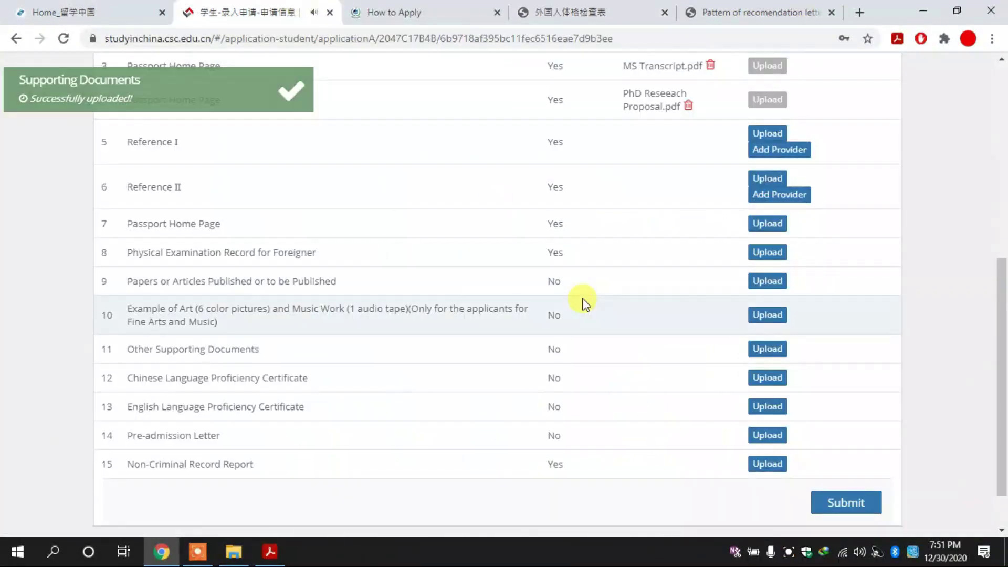
{"action": "scroll", "coordinate": [971, 210], "scroll_direction": "up", "scroll_amount": 5}
{"action": "scroll", "coordinate": [1004, 215], "scroll_direction": "down", "scroll_amount": 4}
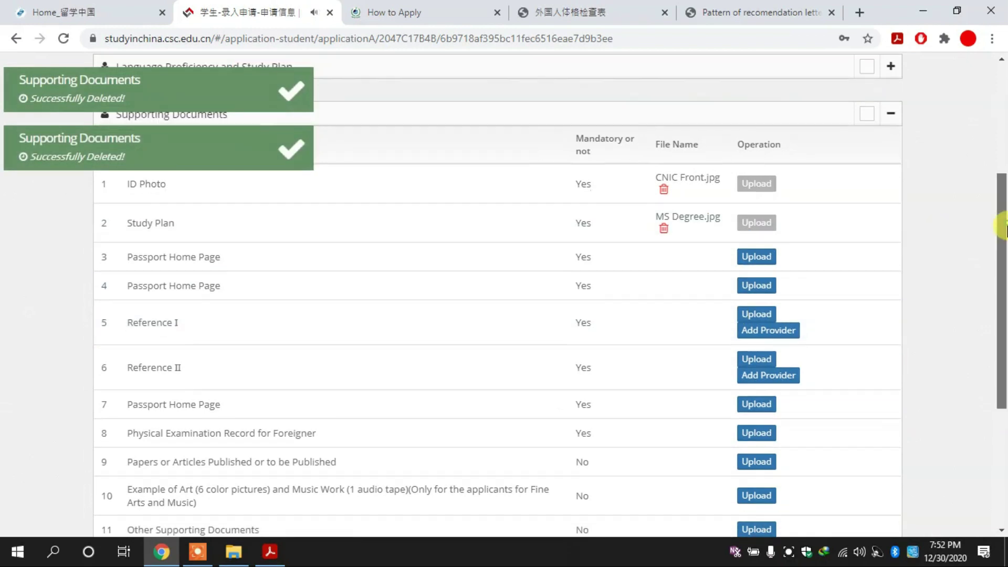
{"action": "left_click_drag", "start_coordinate": [1004, 225], "coordinate": [1002, 212]}
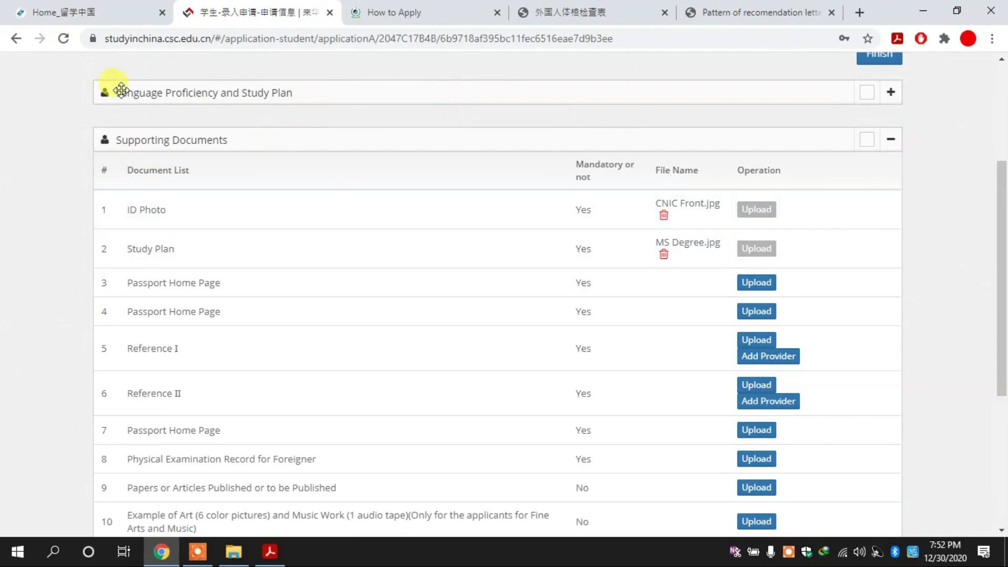
Reload the CSC application page and scroll back to the Supporting Documents table.
{"action": "left_click", "coordinate": [63, 39]}
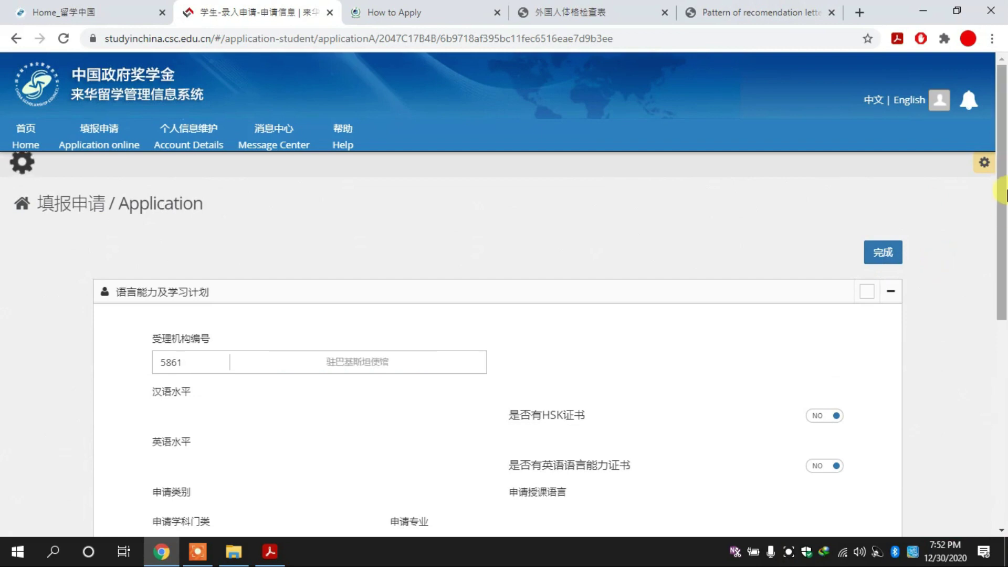
{"action": "left_click_drag", "start_coordinate": [1002, 214], "coordinate": [1003, 523]}
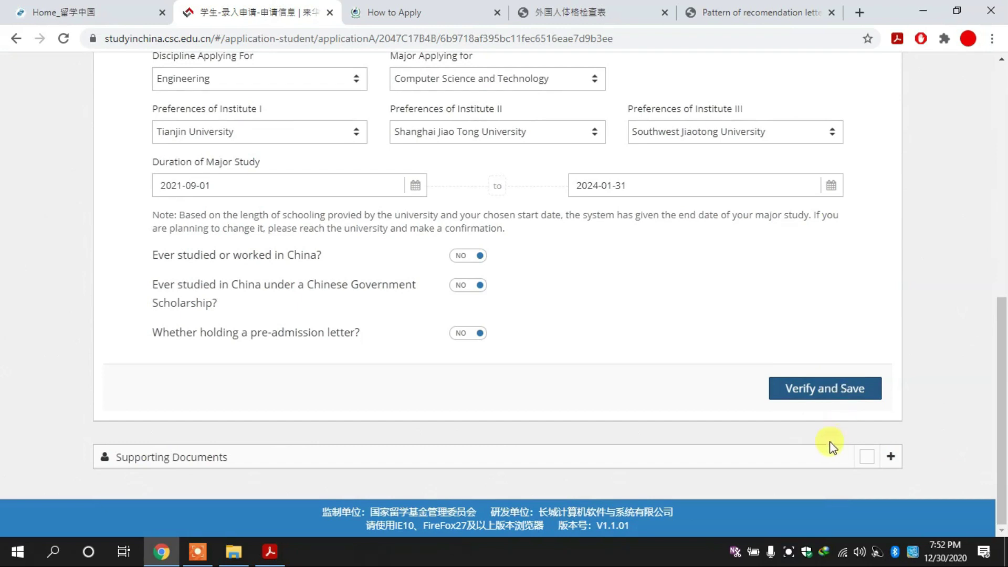
{"action": "left_click_drag", "start_coordinate": [1003, 363], "coordinate": [1003, 223]}
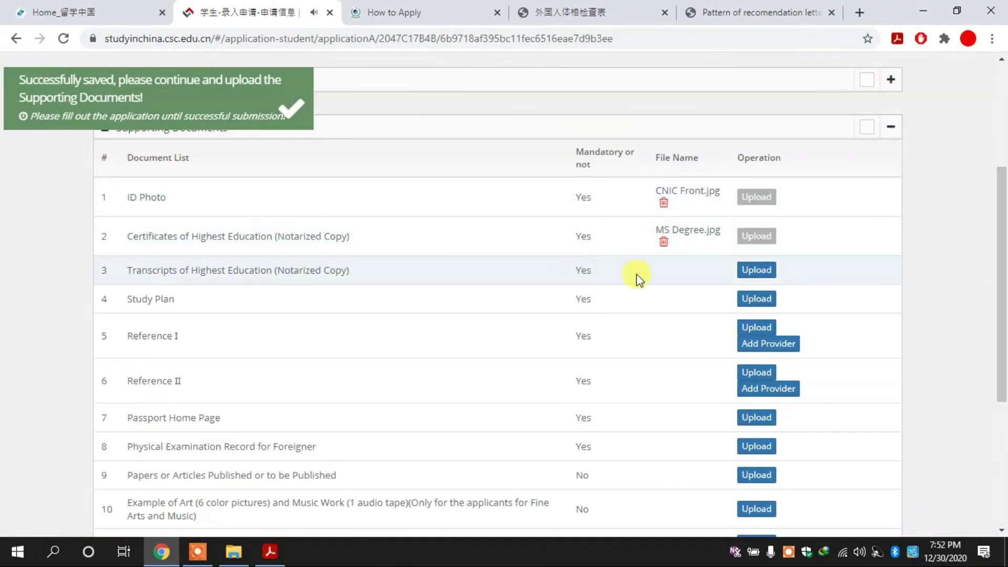
Upload MS Transcript.pdf for the Transcripts of Highest Education (Notarized Copy) row.
{"action": "left_click", "coordinate": [758, 271]}
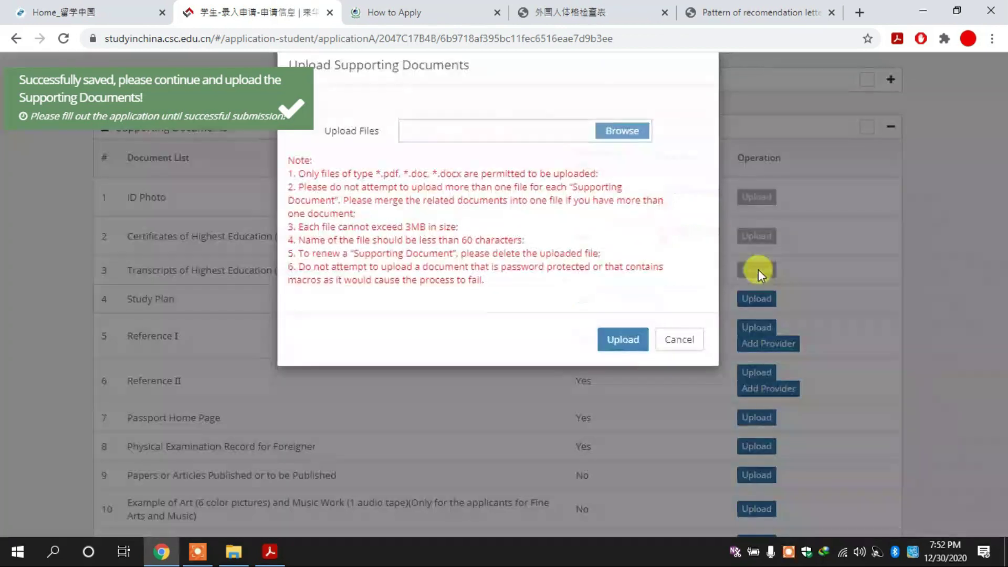
{"action": "left_click", "coordinate": [614, 169]}
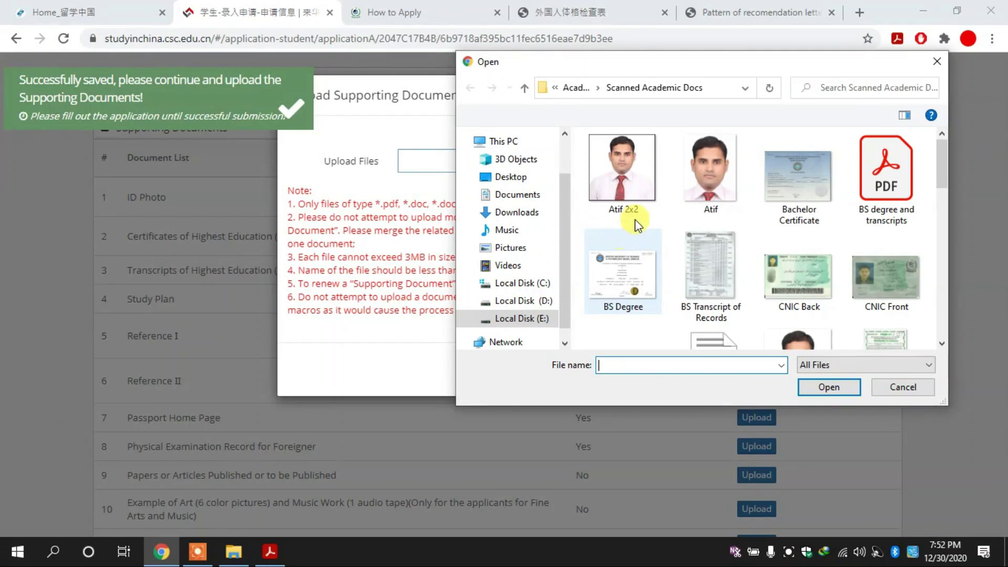
{"action": "left_click", "coordinate": [715, 299]}
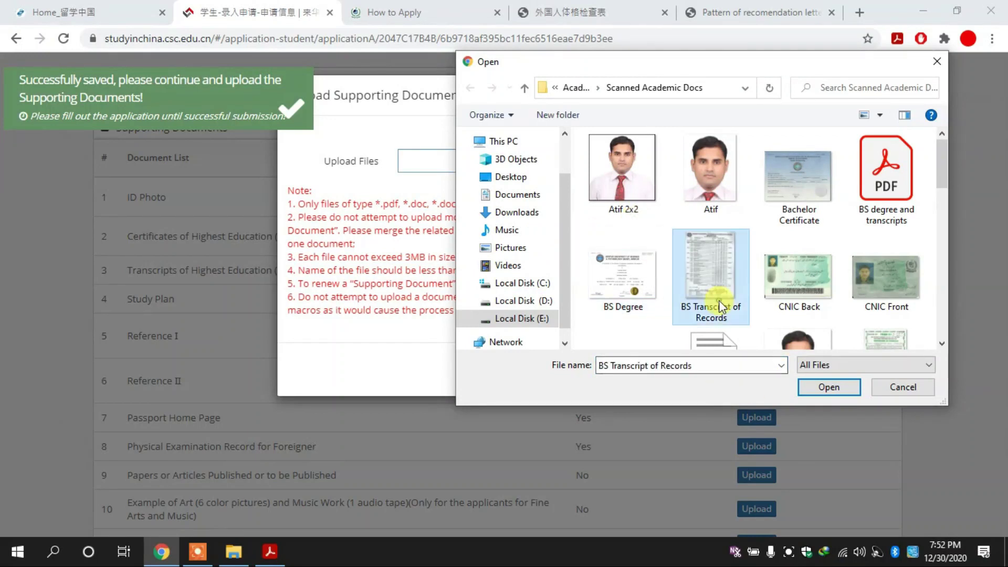
{"action": "scroll", "coordinate": [715, 300], "scroll_direction": "down", "scroll_amount": 3}
{"action": "left_click", "coordinate": [720, 306]}
{"action": "key", "text": "Left"}
{"action": "key", "text": "Right"}
{"action": "double_click", "coordinate": [721, 305]}
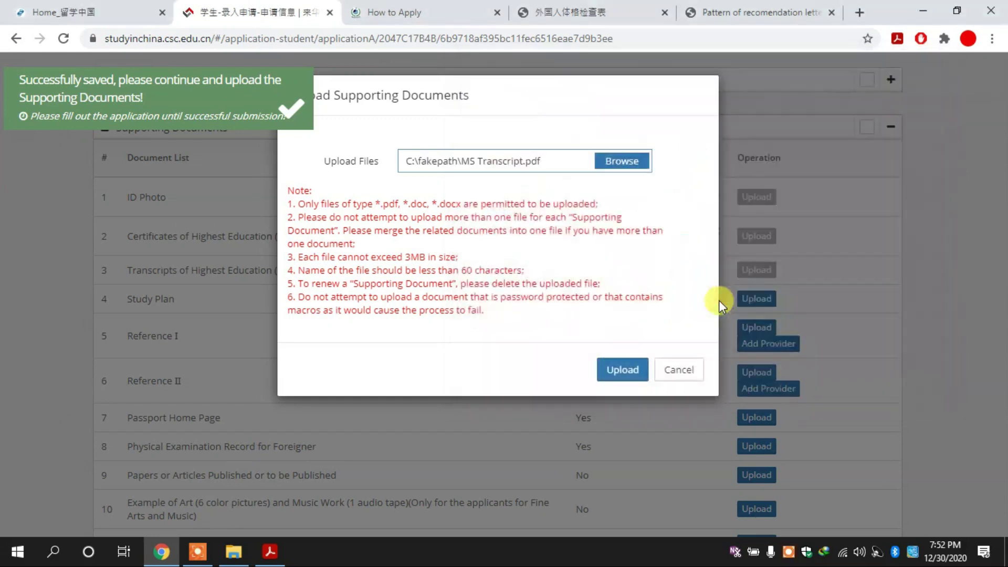
{"action": "left_click", "coordinate": [622, 374]}
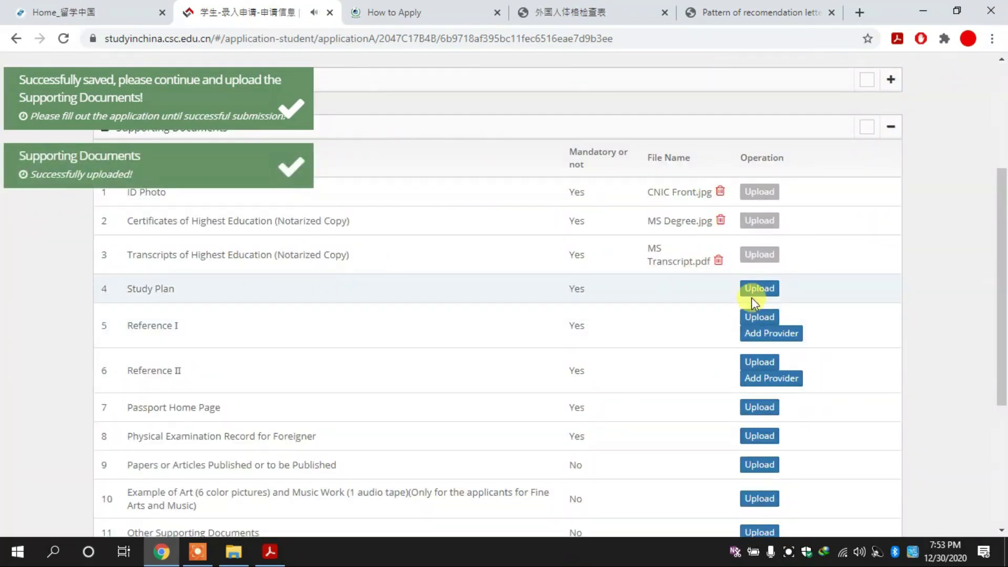
Choose PhD Reseeach Proposal.pdf from the Desktop and submit it for the Study Plan row.
{"action": "left_click", "coordinate": [757, 294]}
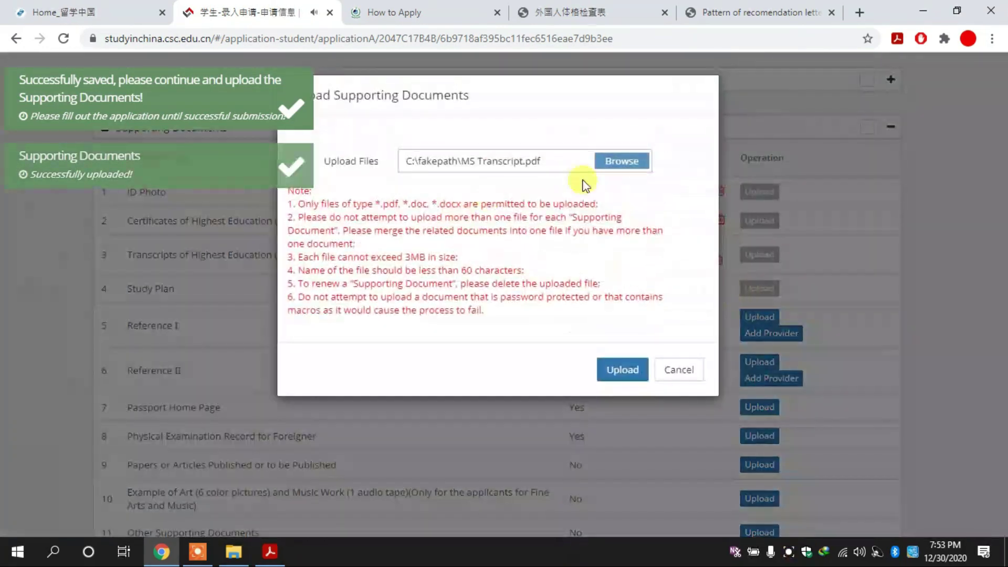
{"action": "left_click", "coordinate": [612, 166]}
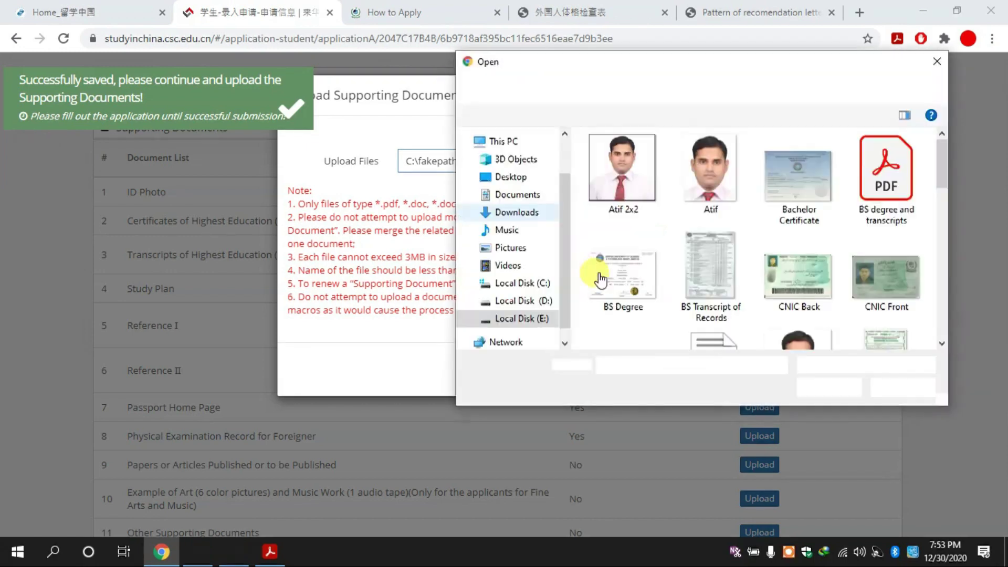
{"action": "left_click", "coordinate": [528, 179]}
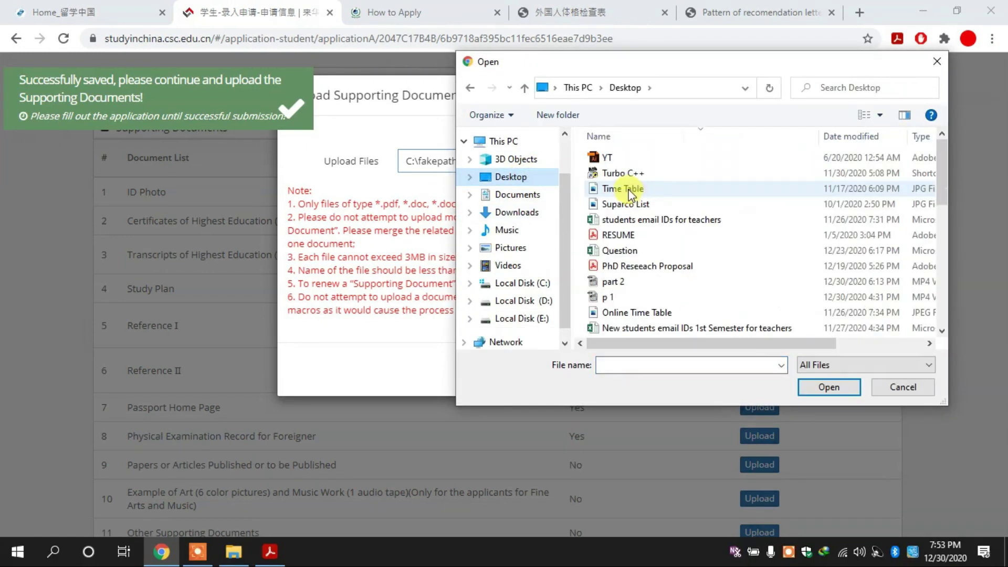
{"action": "left_click", "coordinate": [627, 189]}
{"action": "double_click", "coordinate": [695, 267]}
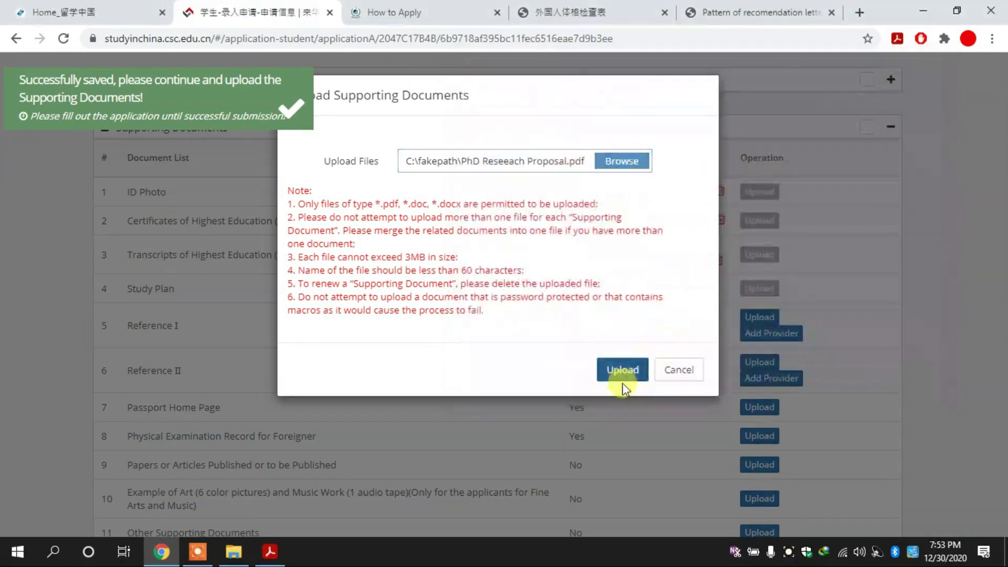
{"action": "left_click", "coordinate": [650, 370]}
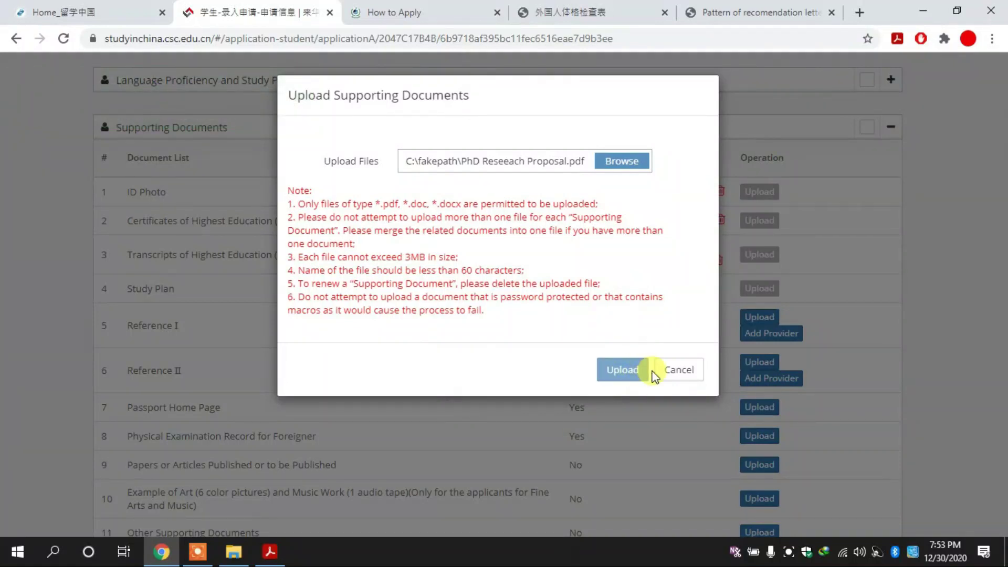